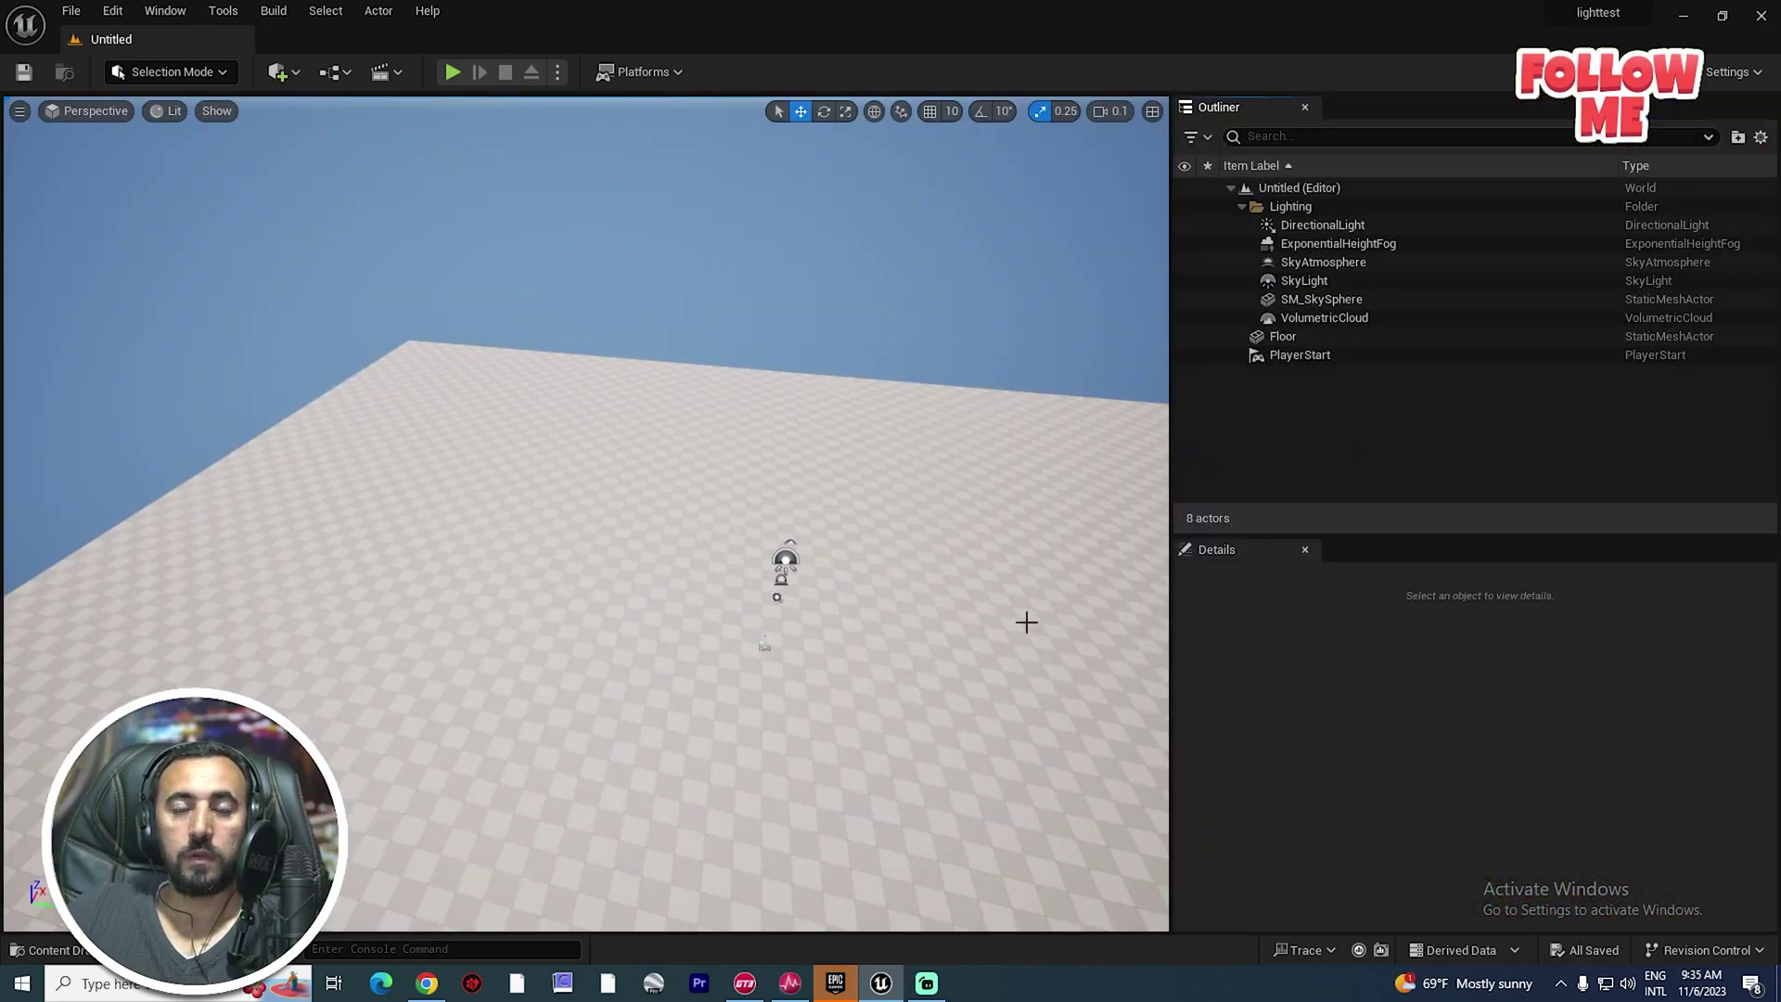
Create a new level from the Empty Level template.
{"action": "left_click", "coordinate": [72, 10]}
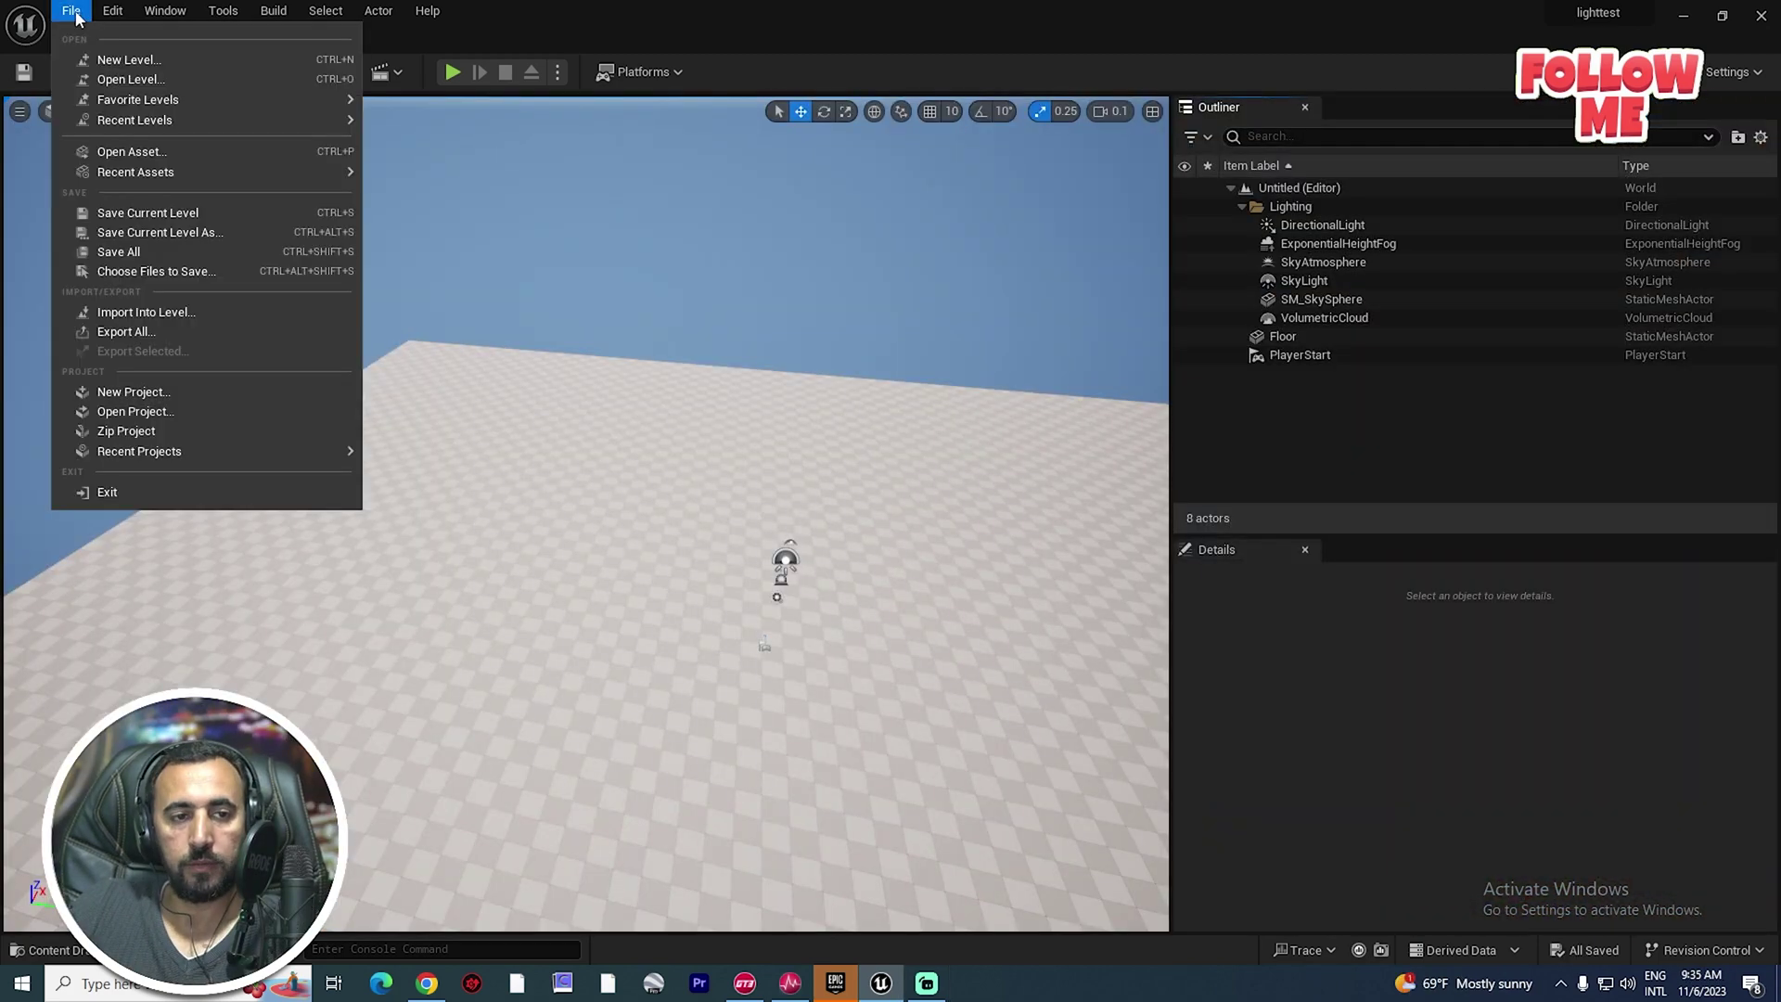
{"action": "left_click", "coordinate": [121, 56]}
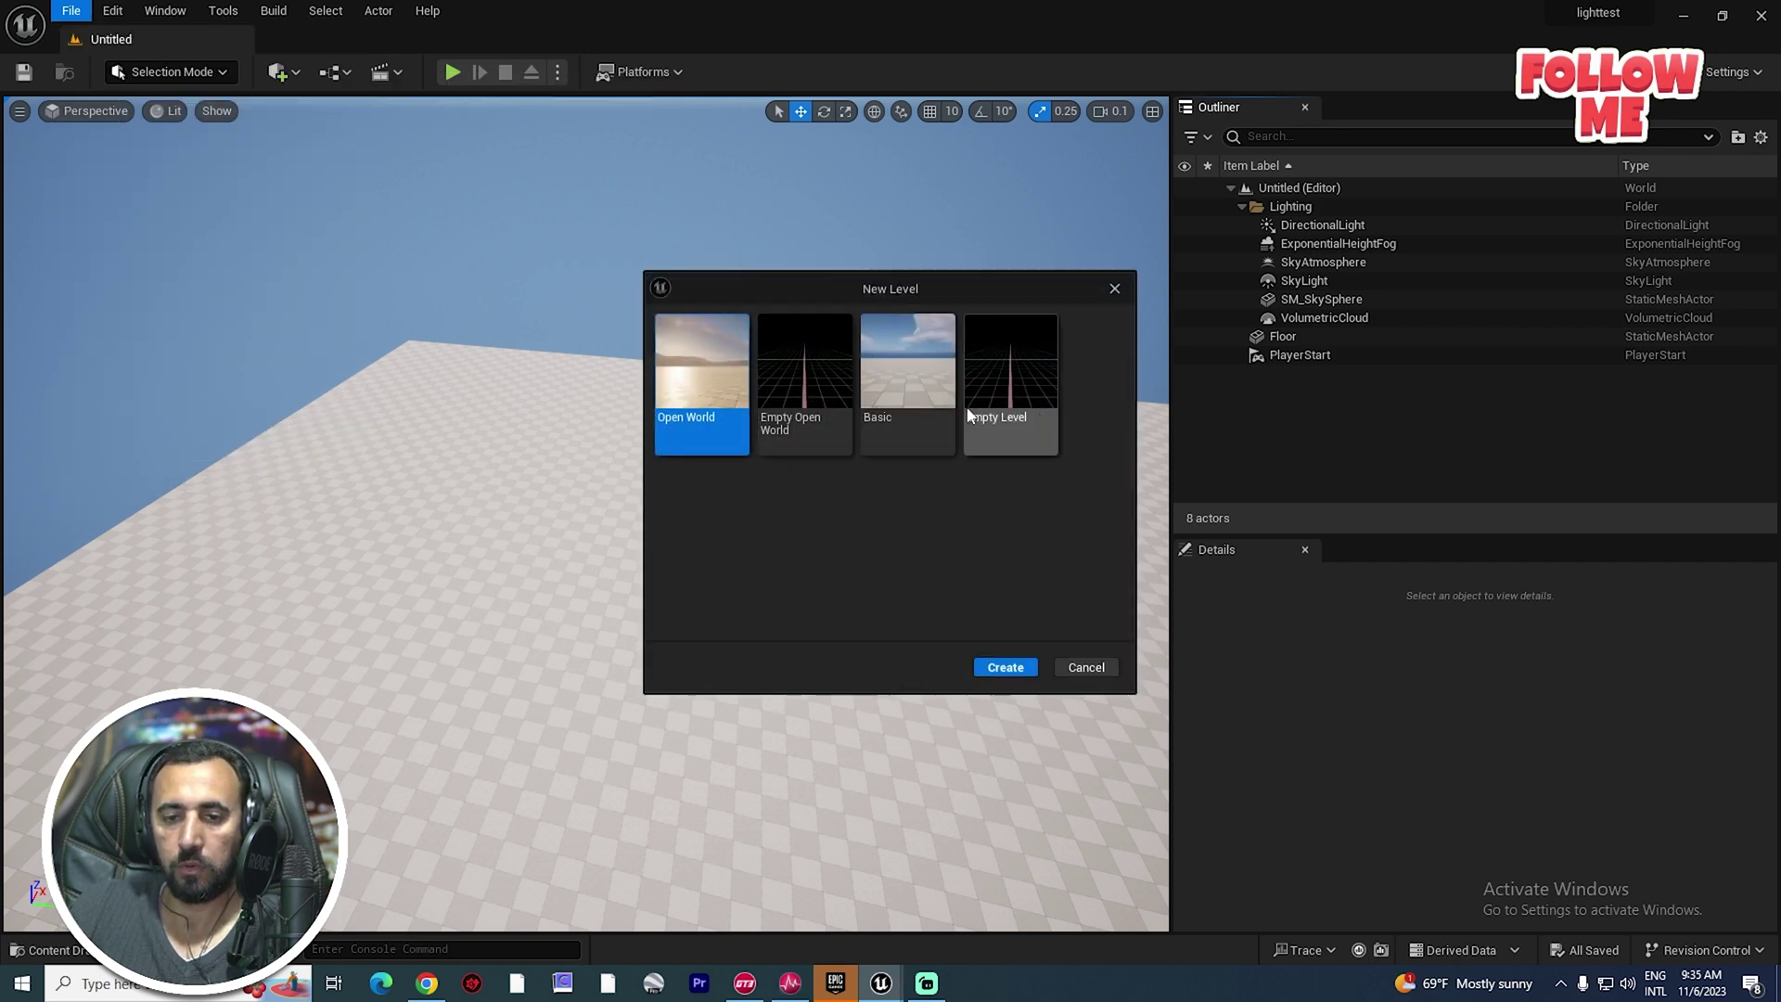
{"action": "left_click", "coordinate": [1024, 380]}
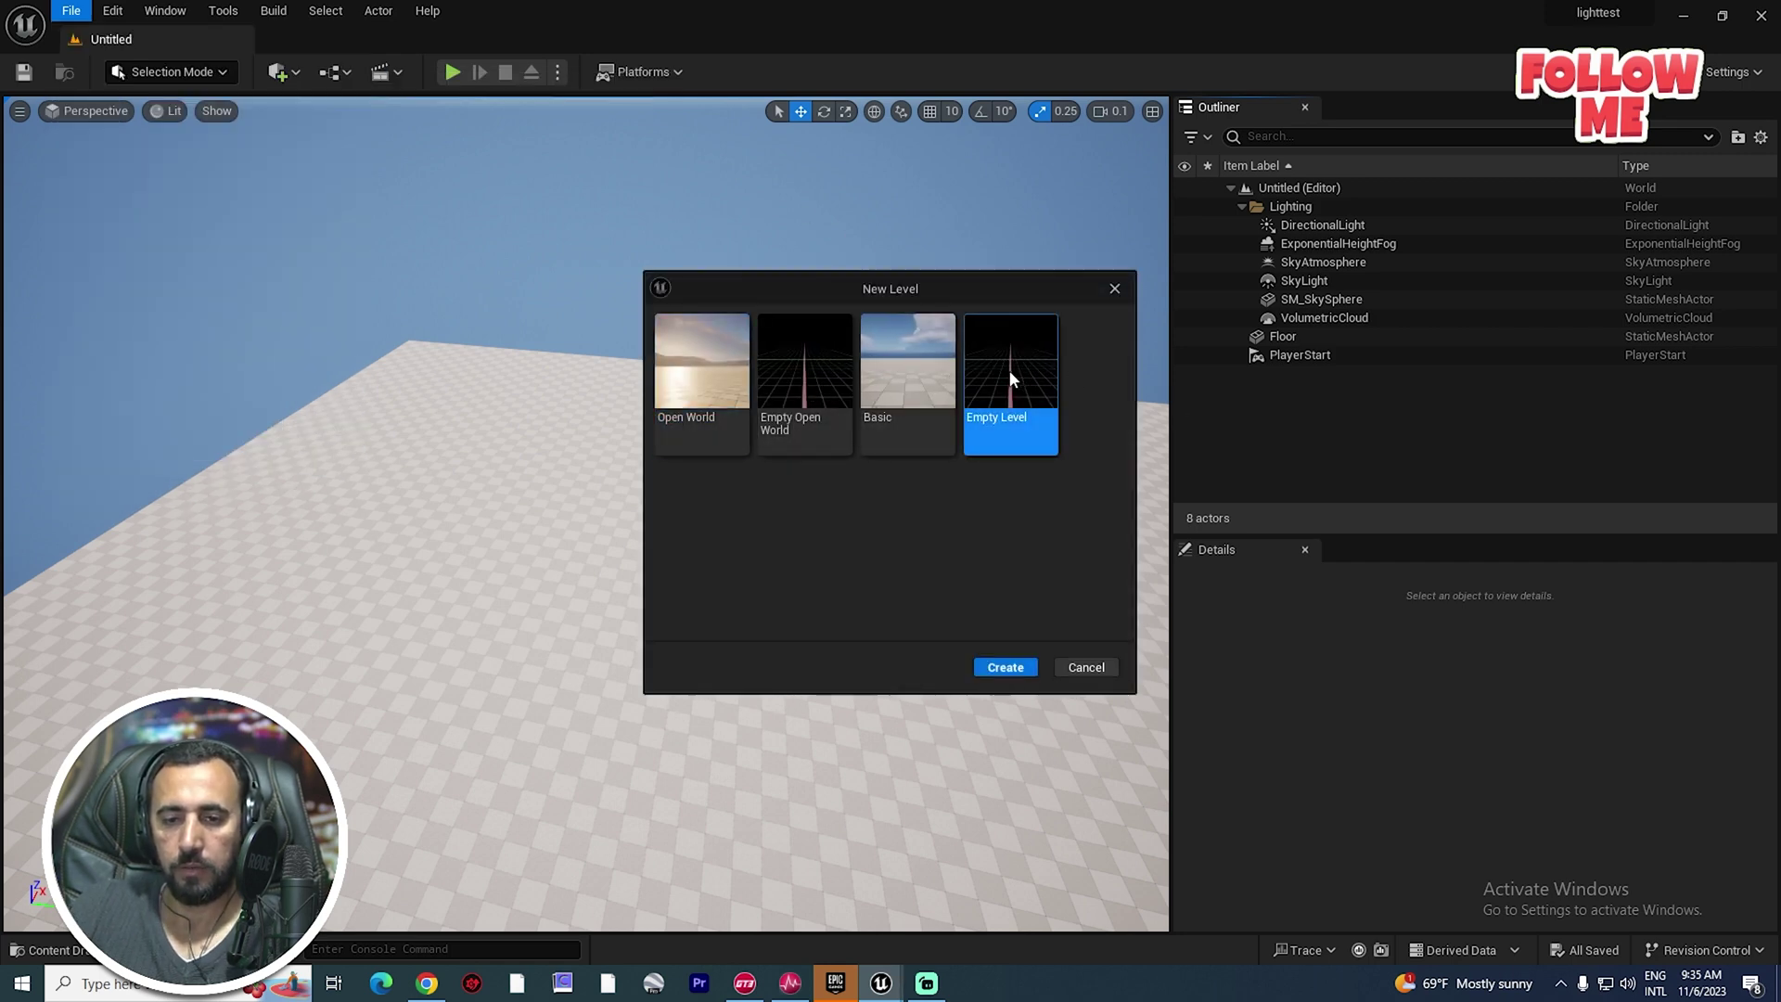
{"action": "double_click", "coordinate": [1009, 370]}
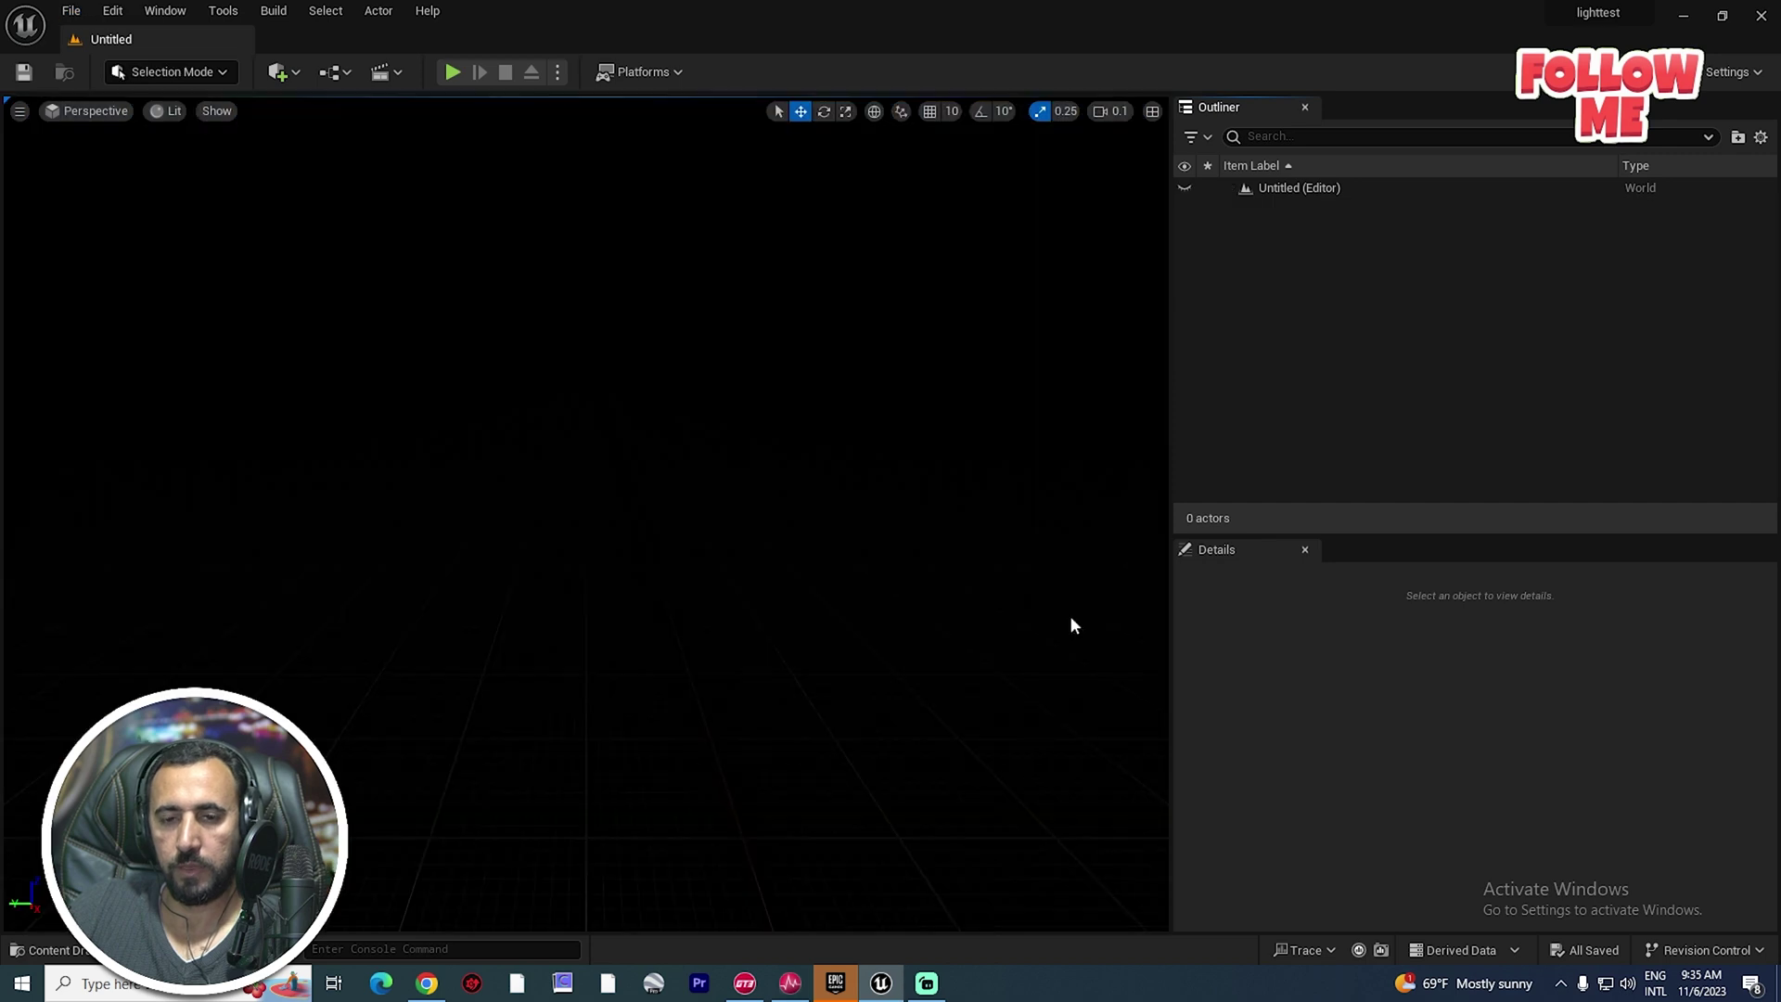
Create a sky light, atmospheric light, sky atmosphere and height fog with the Env. Light Mixer, closing it when done.
{"action": "left_click", "coordinate": [165, 11]}
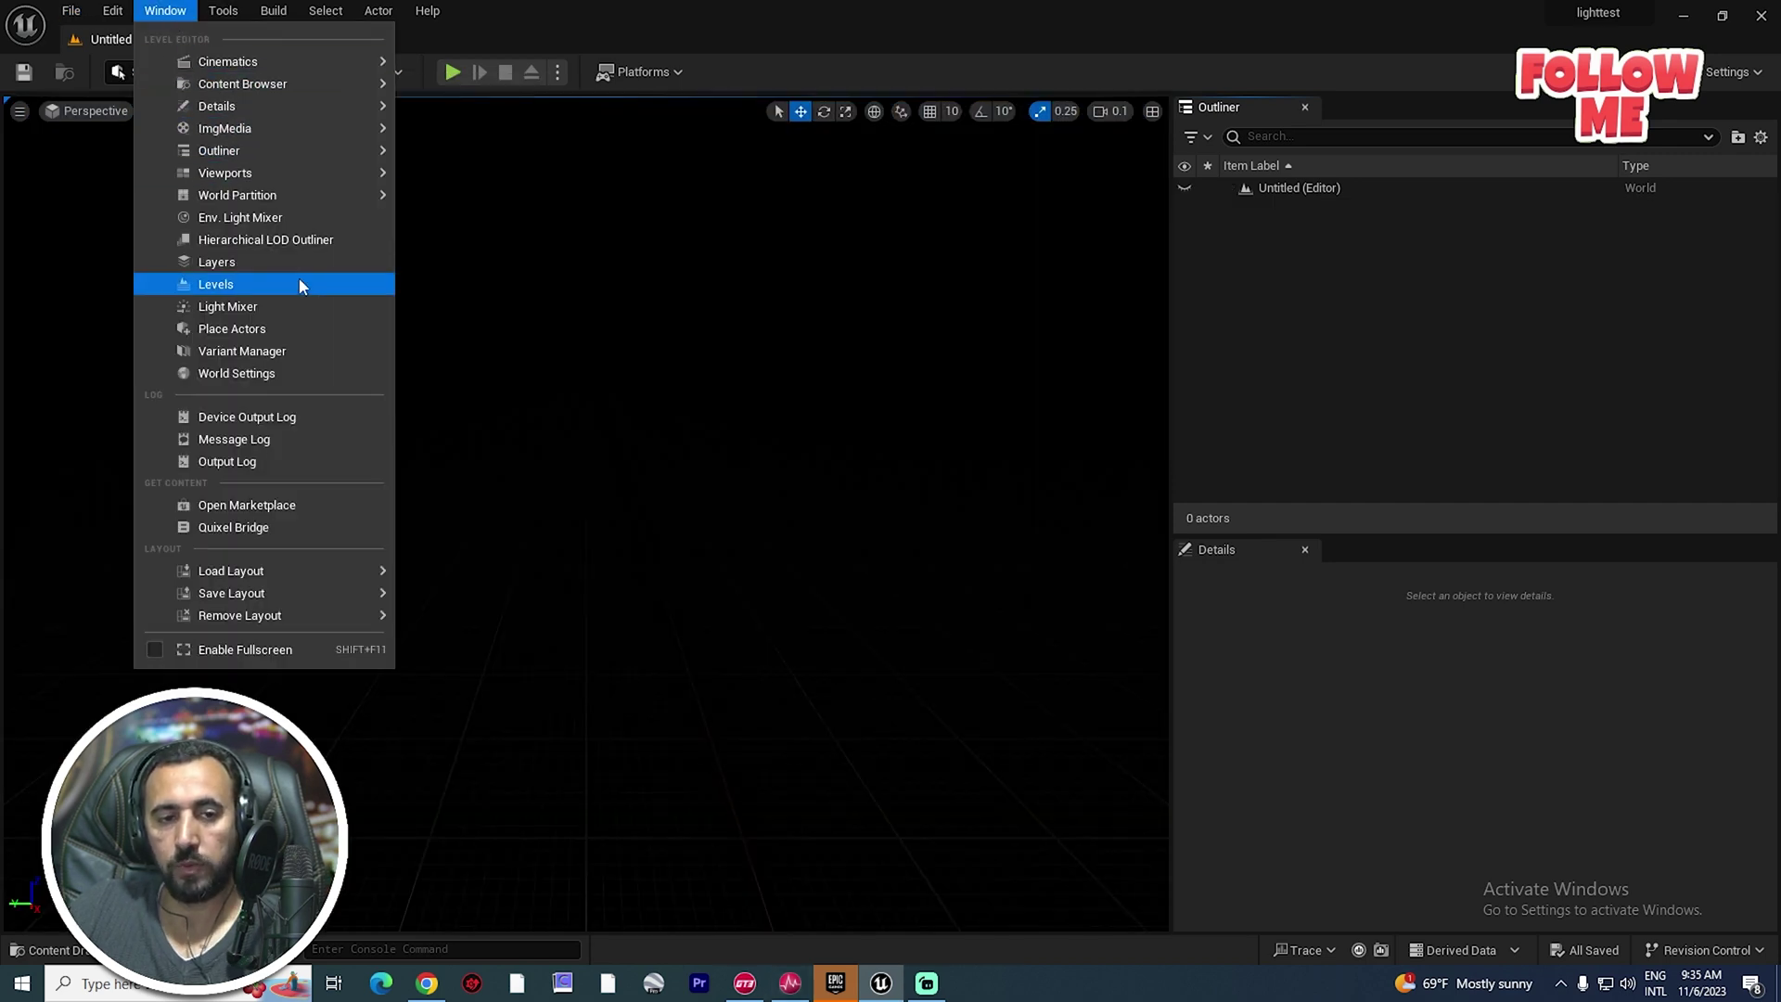
{"action": "left_click", "coordinate": [305, 219]}
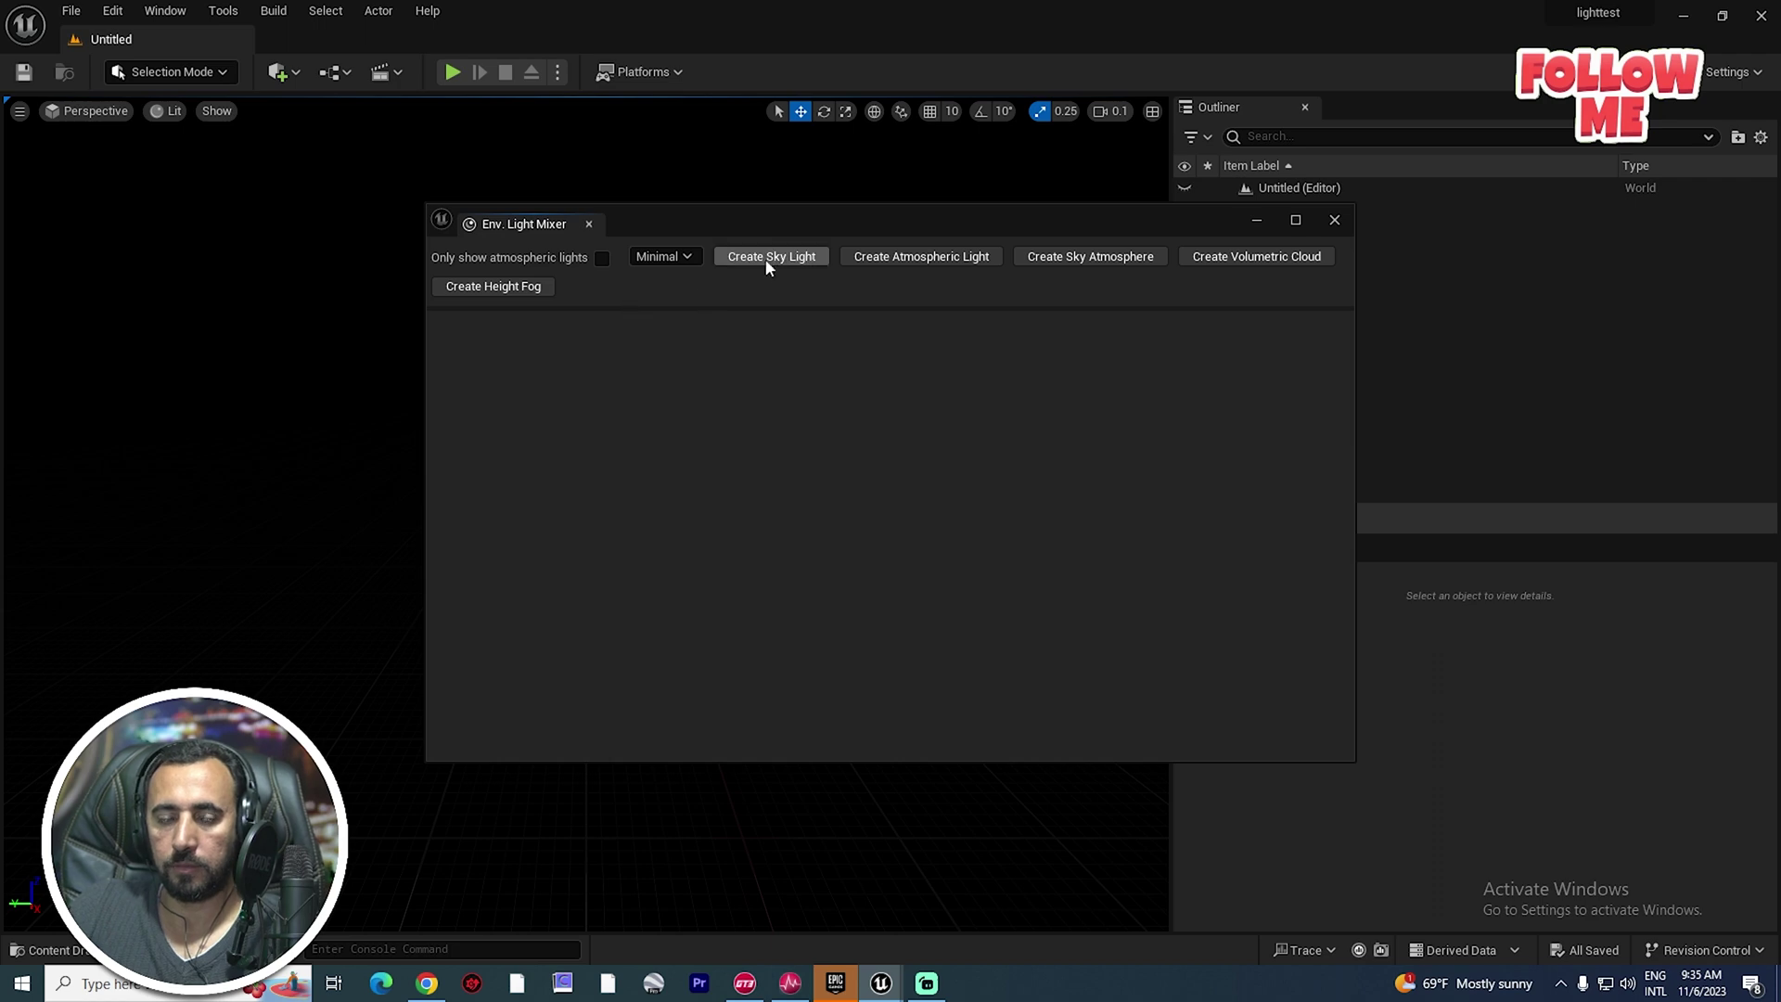
{"action": "left_click", "coordinate": [771, 260]}
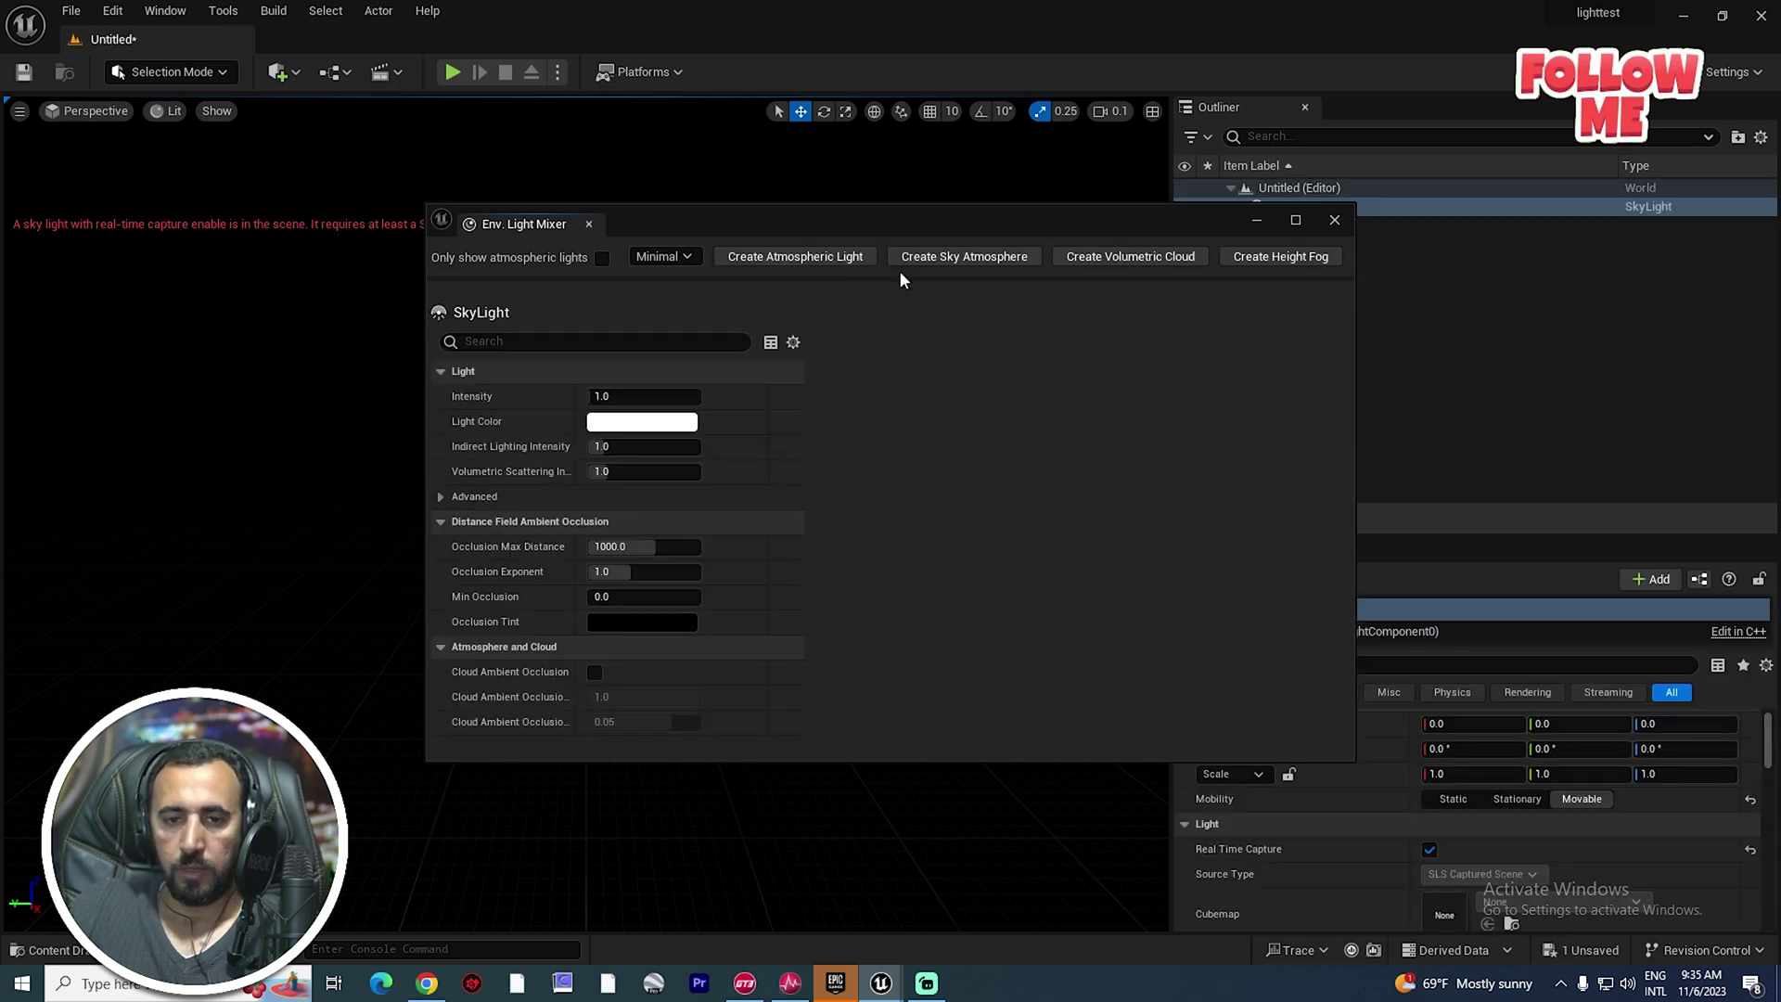
{"action": "left_click", "coordinate": [770, 258]}
{"action": "left_click", "coordinate": [788, 259]}
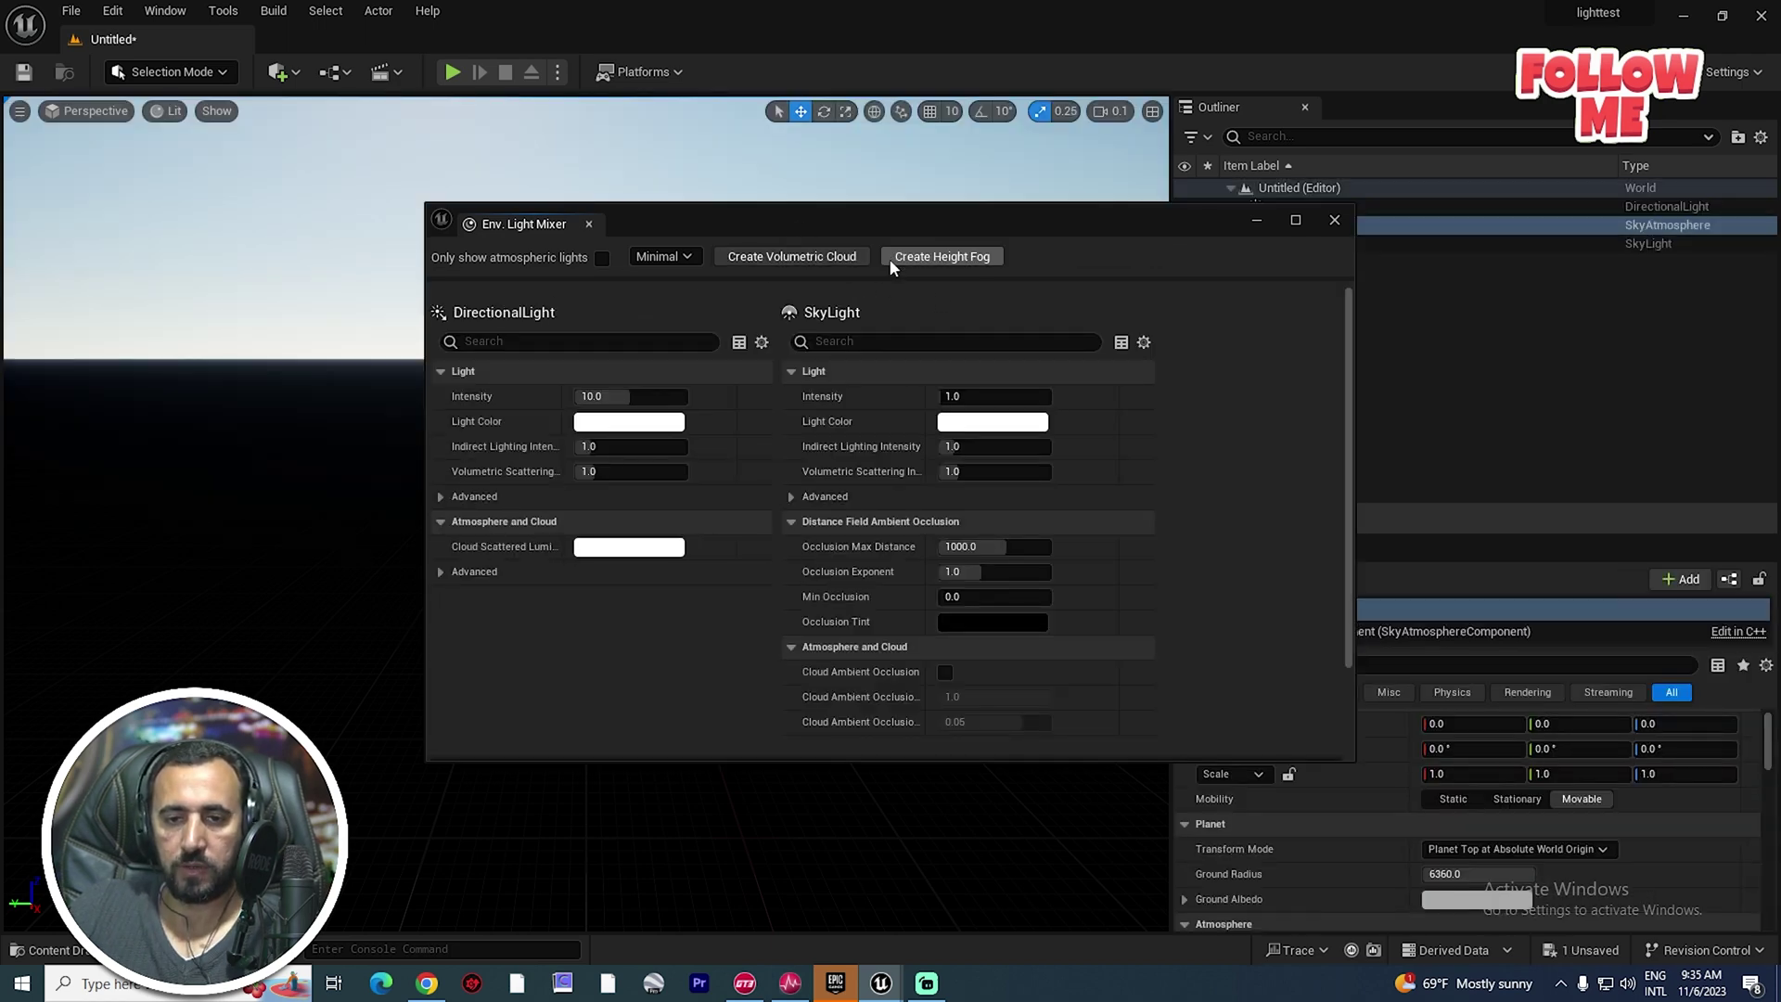
{"action": "left_click", "coordinate": [944, 260]}
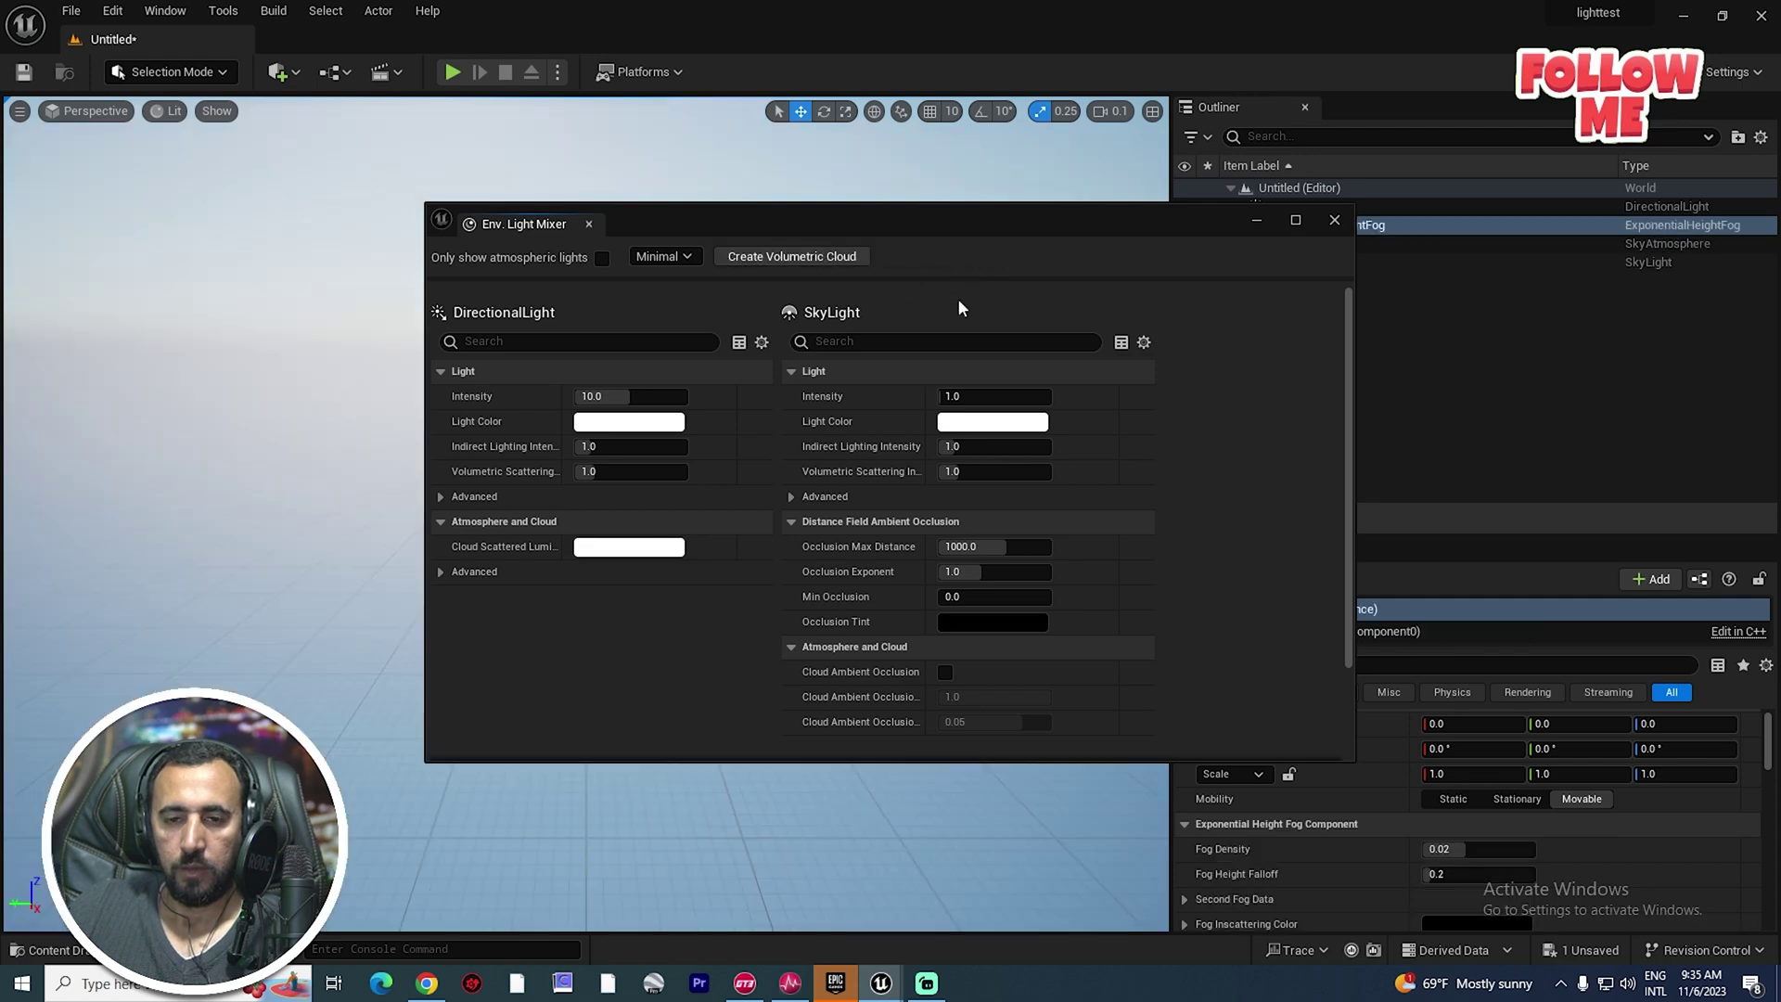
{"action": "left_click", "coordinate": [1341, 221]}
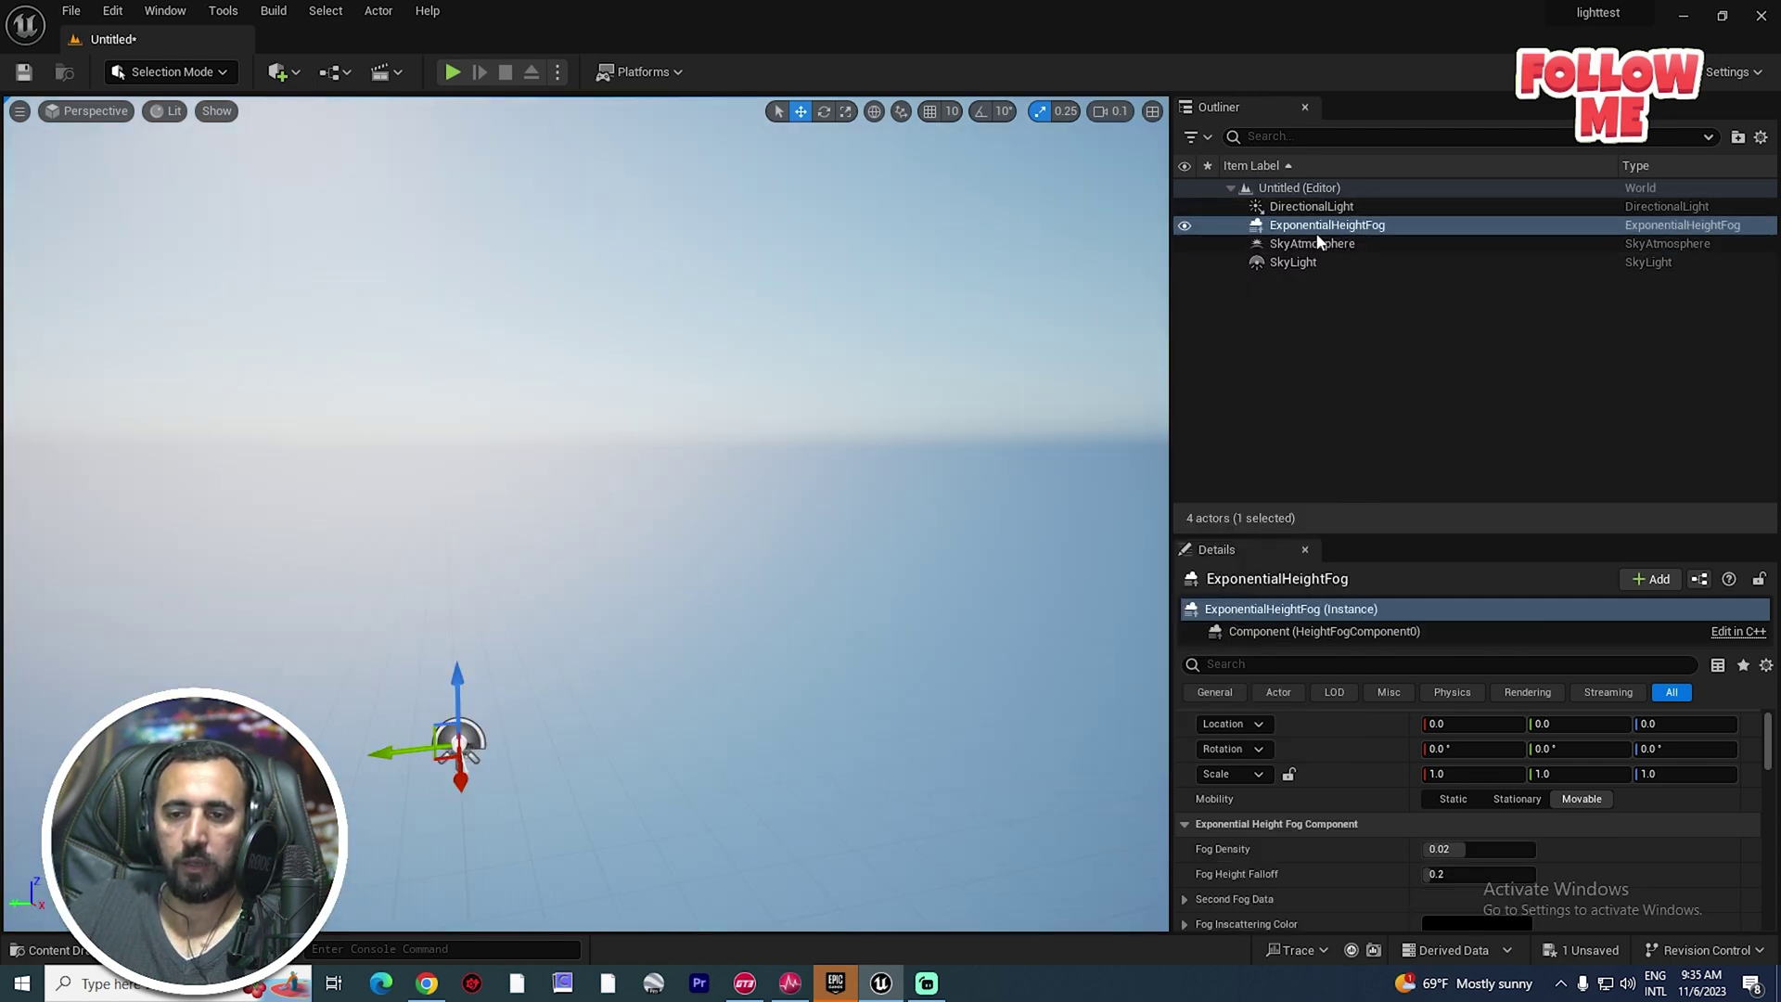
Open Quixel Bridge and browse its 3D Assets library.
{"action": "right_click_drag", "start_coordinate": [1123, 345], "coordinate": [1116, 422]}
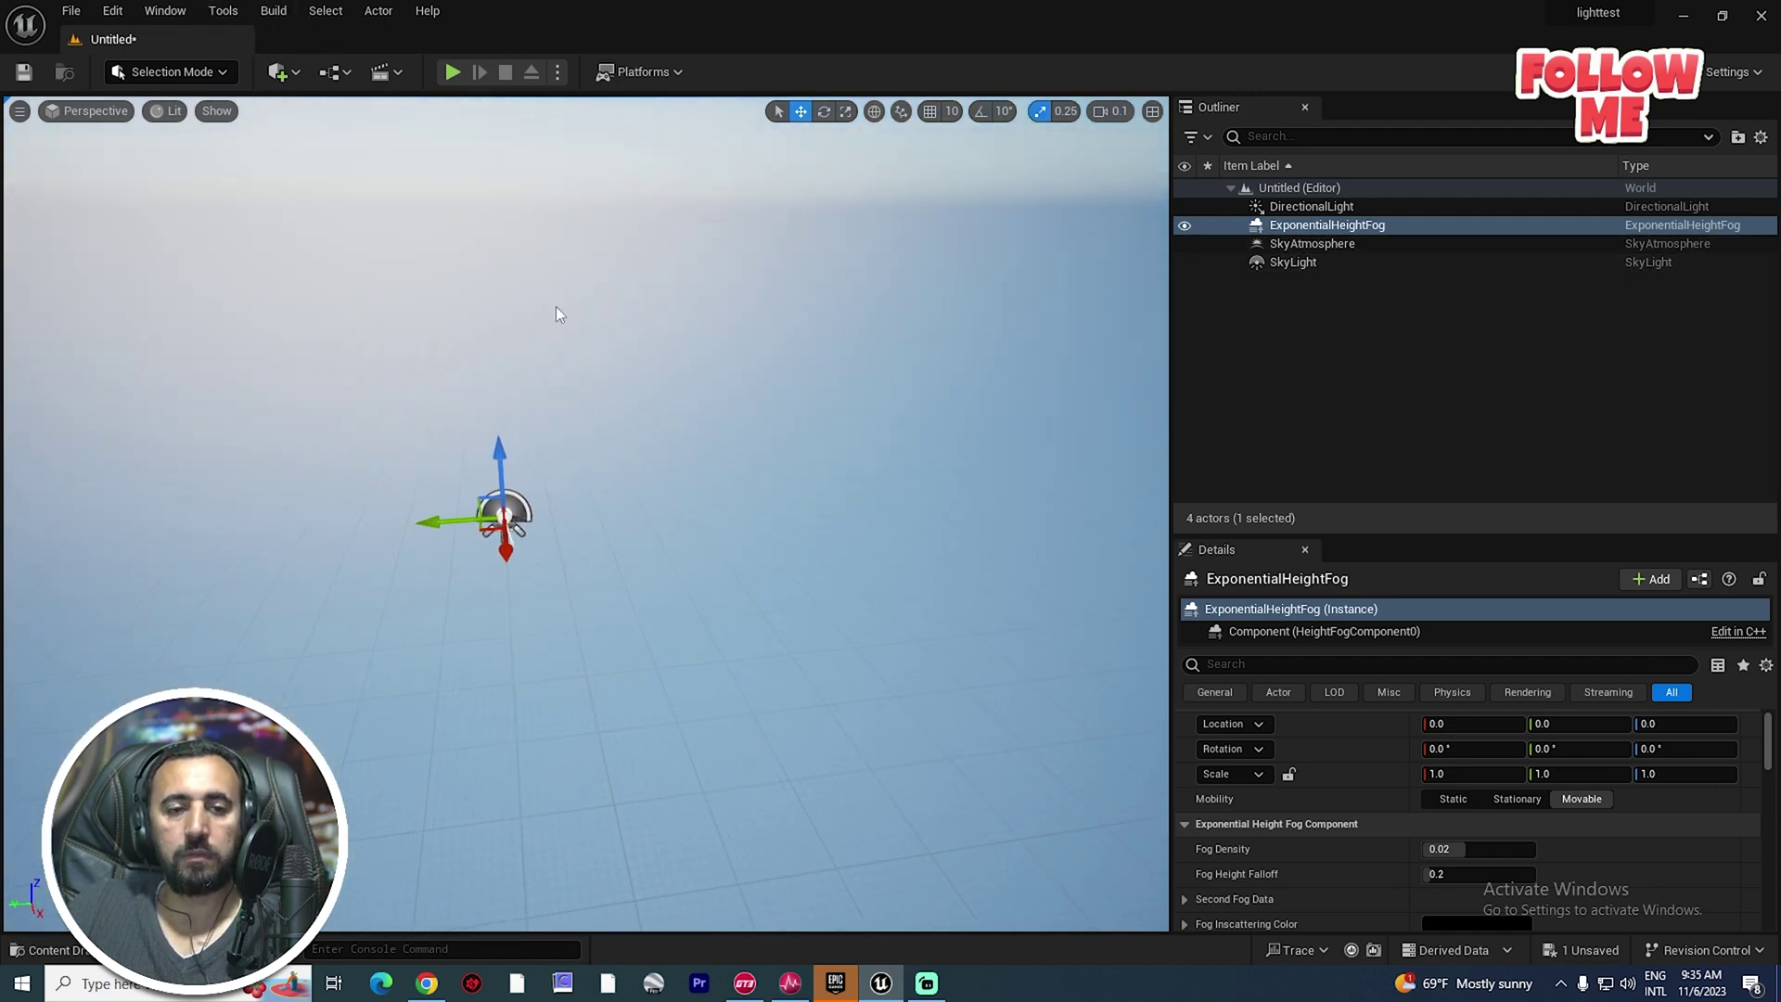
{"action": "right_click_drag", "start_coordinate": [554, 311], "coordinate": [487, 251]}
{"action": "left_click", "coordinate": [165, 10]}
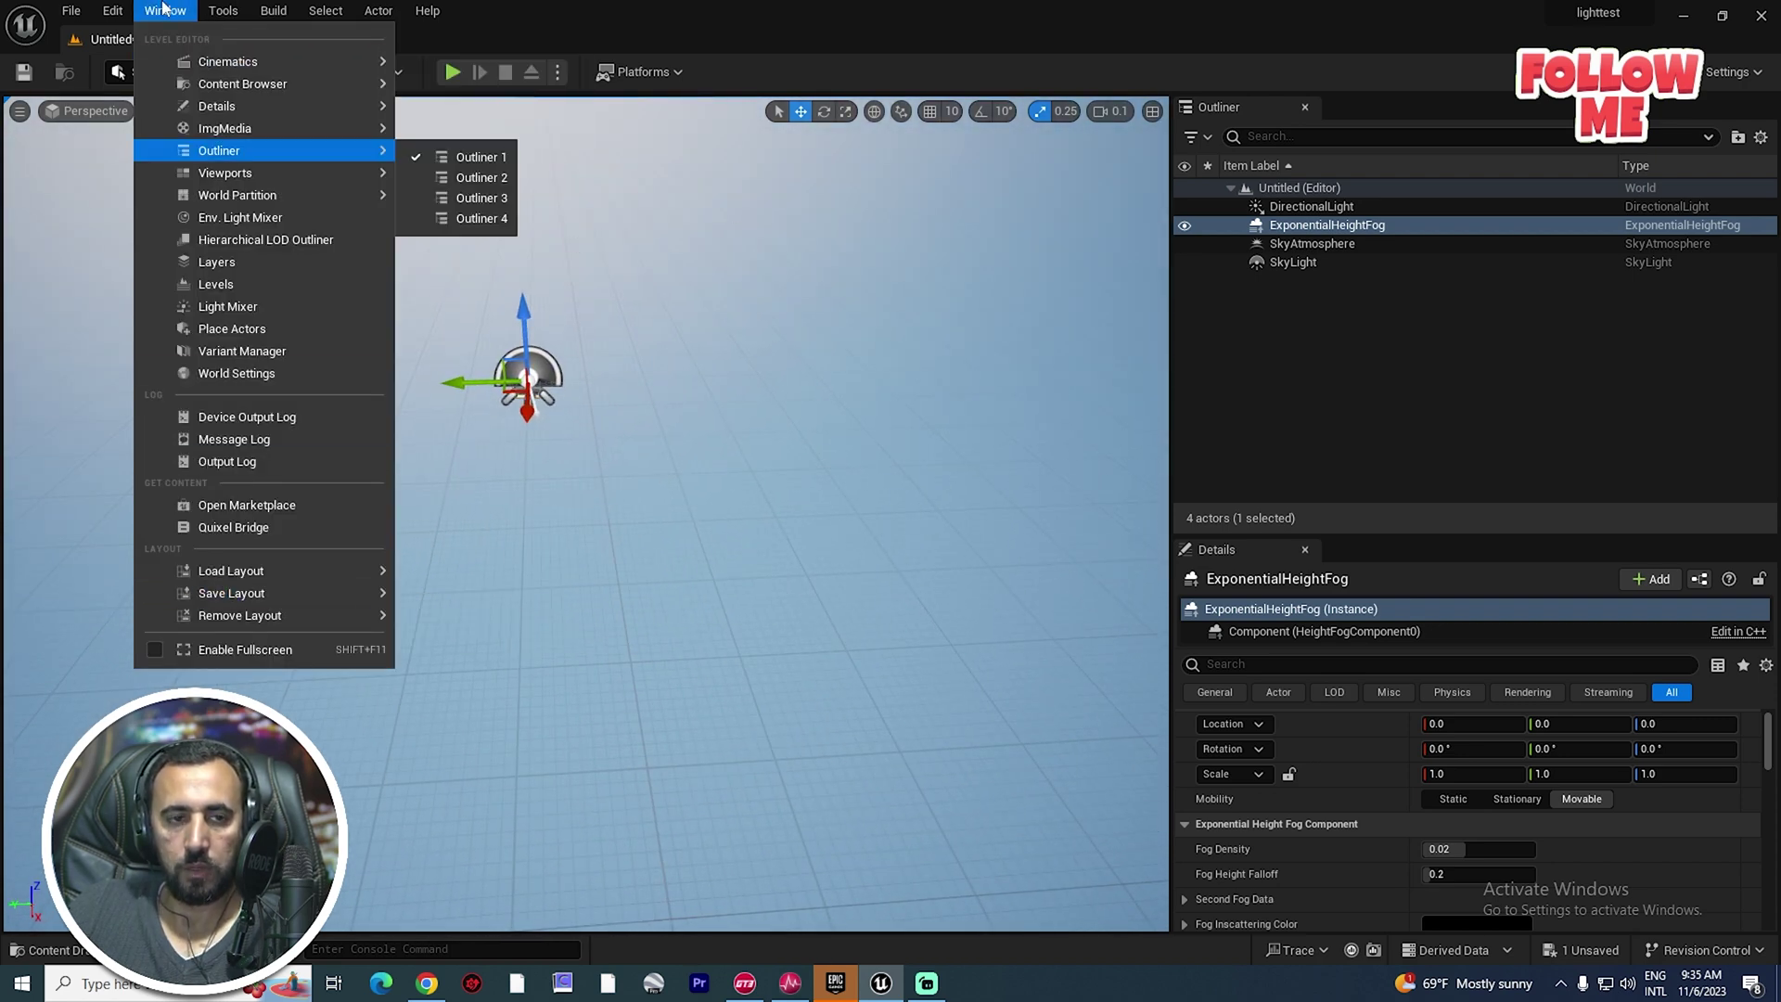
{"action": "left_click", "coordinate": [259, 529]}
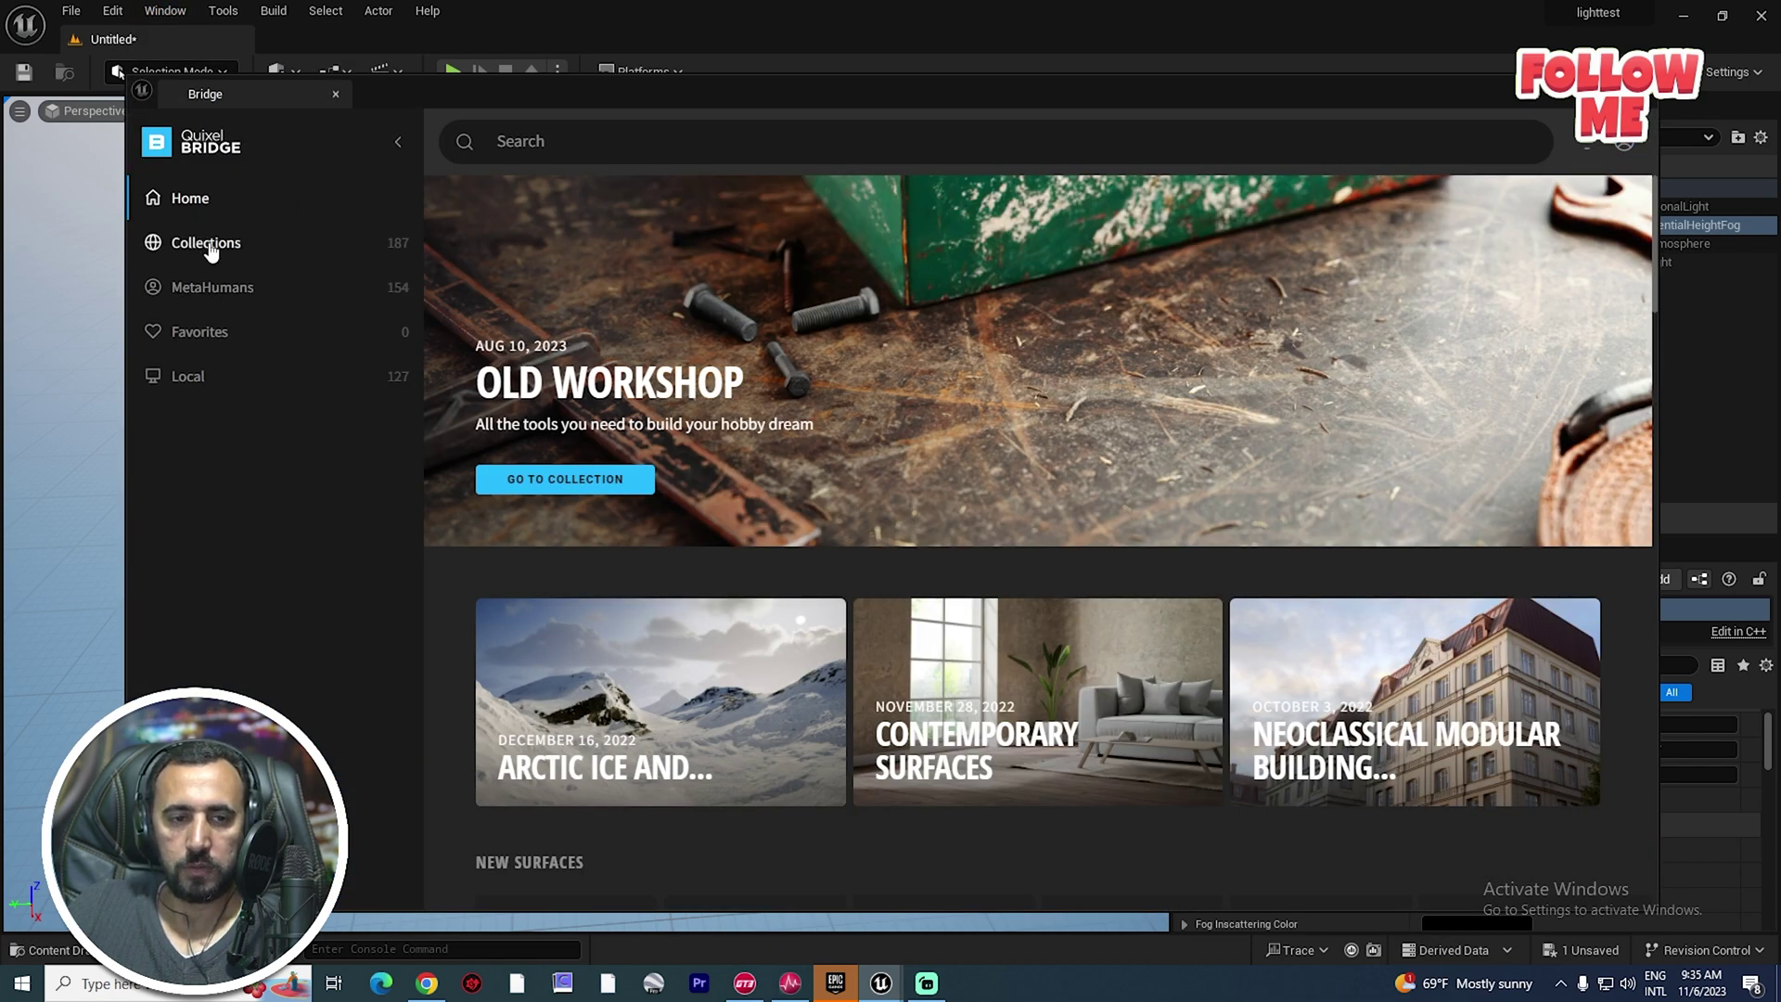
{"action": "left_click", "coordinate": [202, 251]}
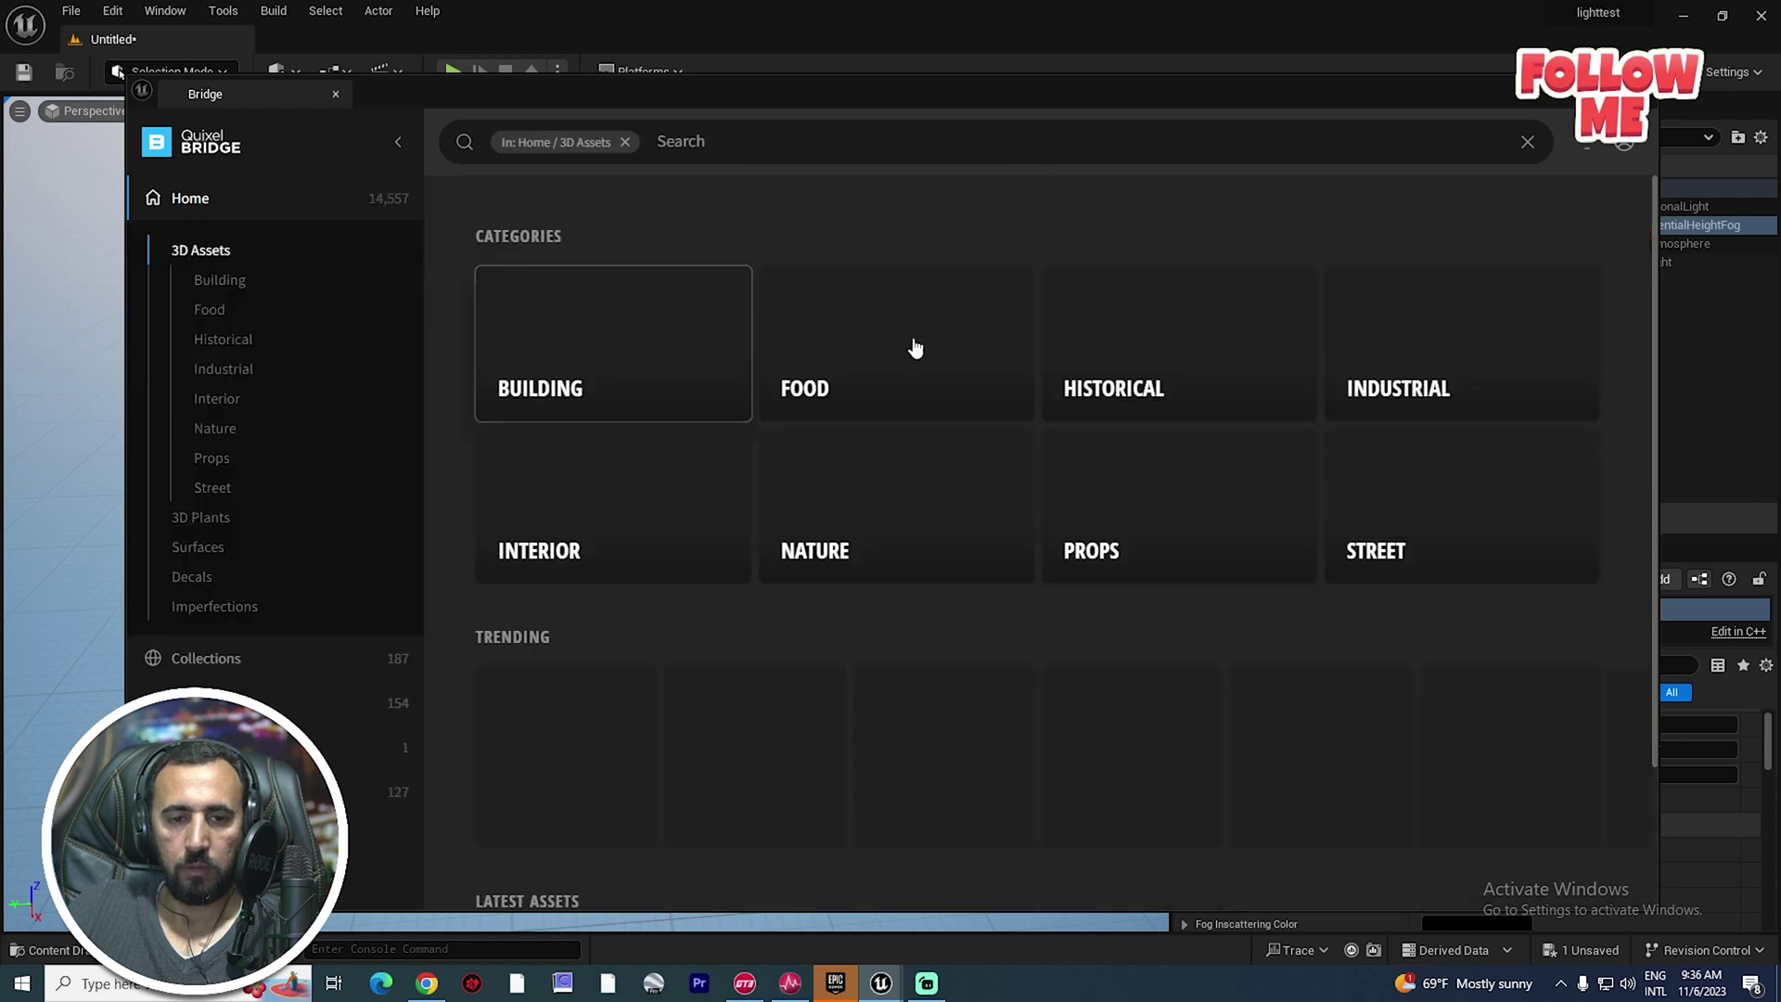
{"action": "scroll", "coordinate": [1509, 649], "scroll_direction": "down", "scroll_amount": 6}
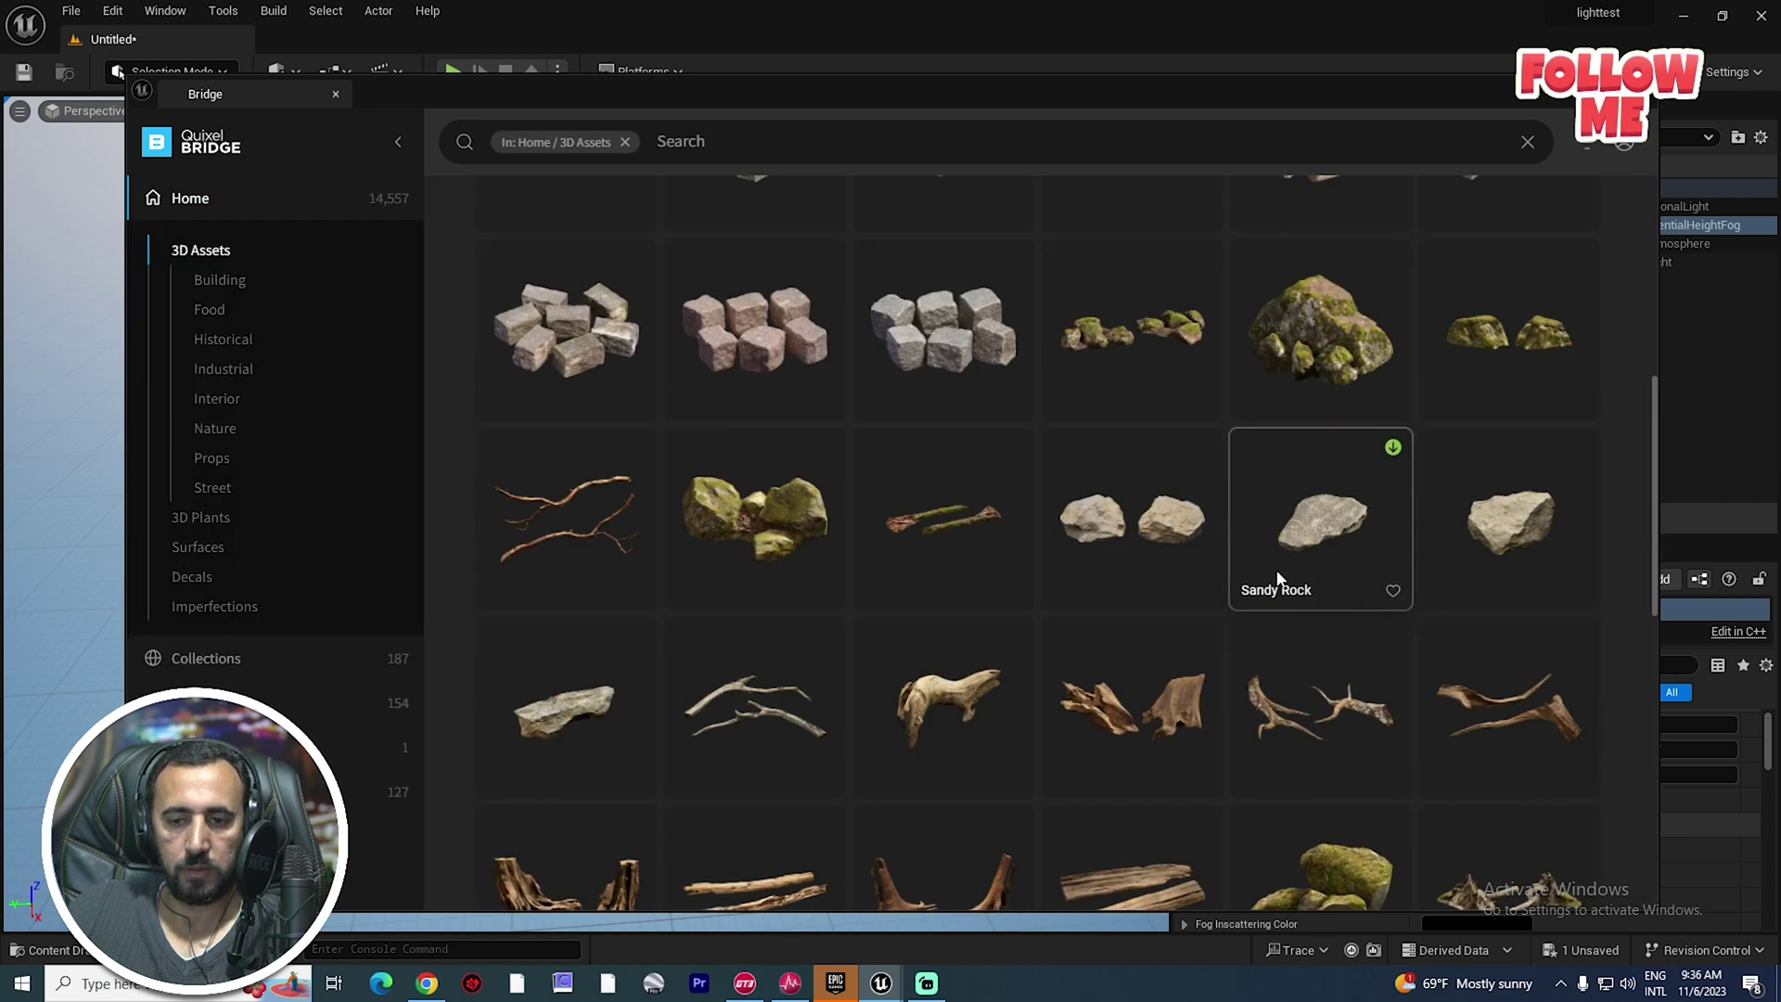
Browse the Historical 3D assets and open the details of the Japanese Old Stone Column.
{"action": "left_click", "coordinate": [227, 340]}
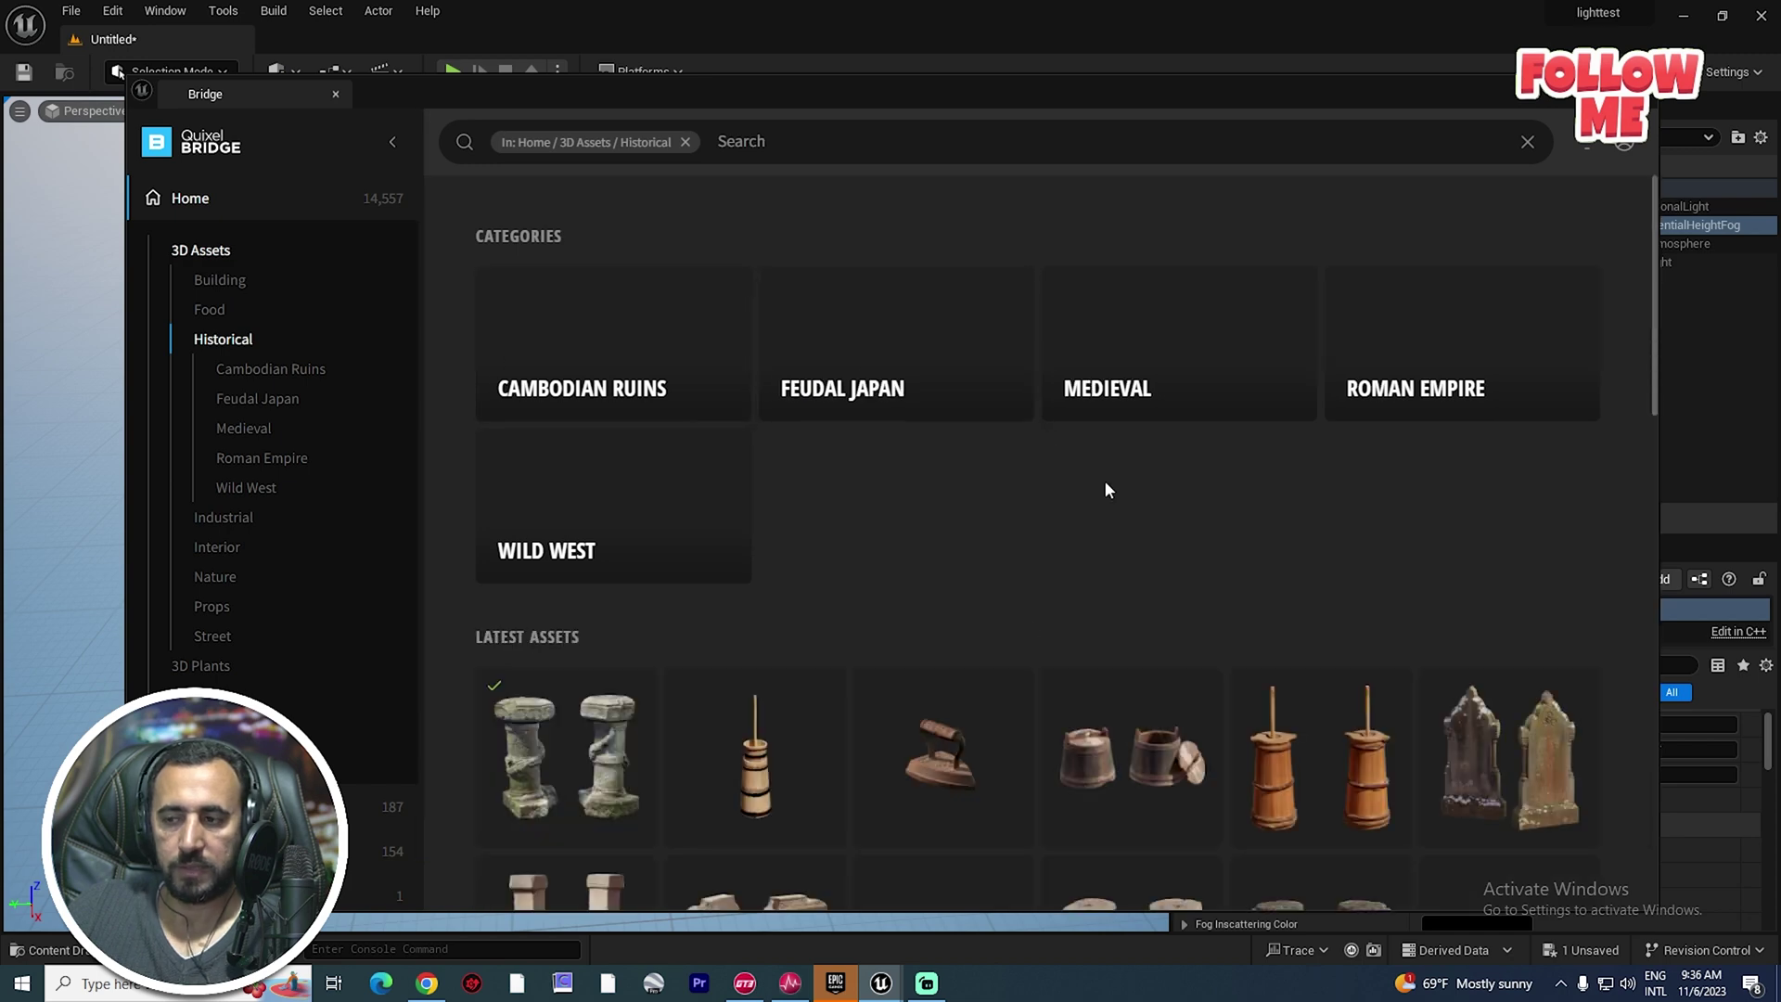
{"action": "scroll", "coordinate": [733, 519], "scroll_direction": "down", "scroll_amount": 5}
{"action": "scroll", "coordinate": [622, 471], "scroll_direction": "up", "scroll_amount": 4}
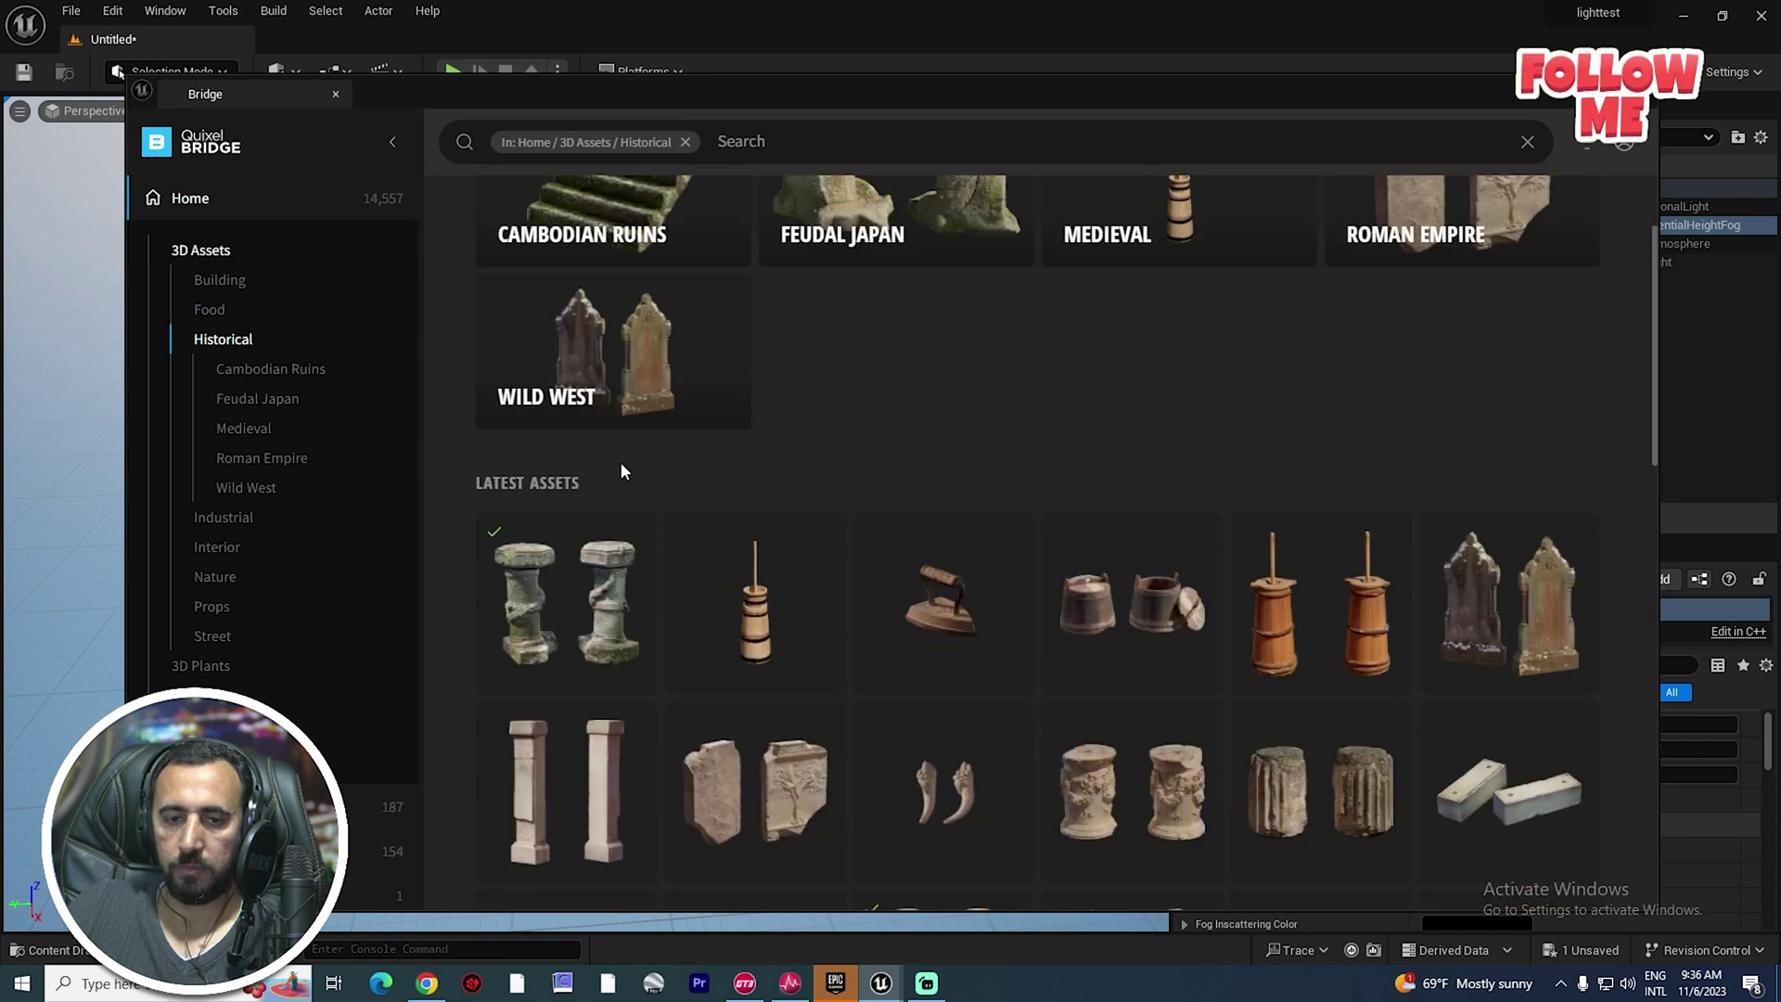
{"action": "left_click", "coordinate": [617, 598]}
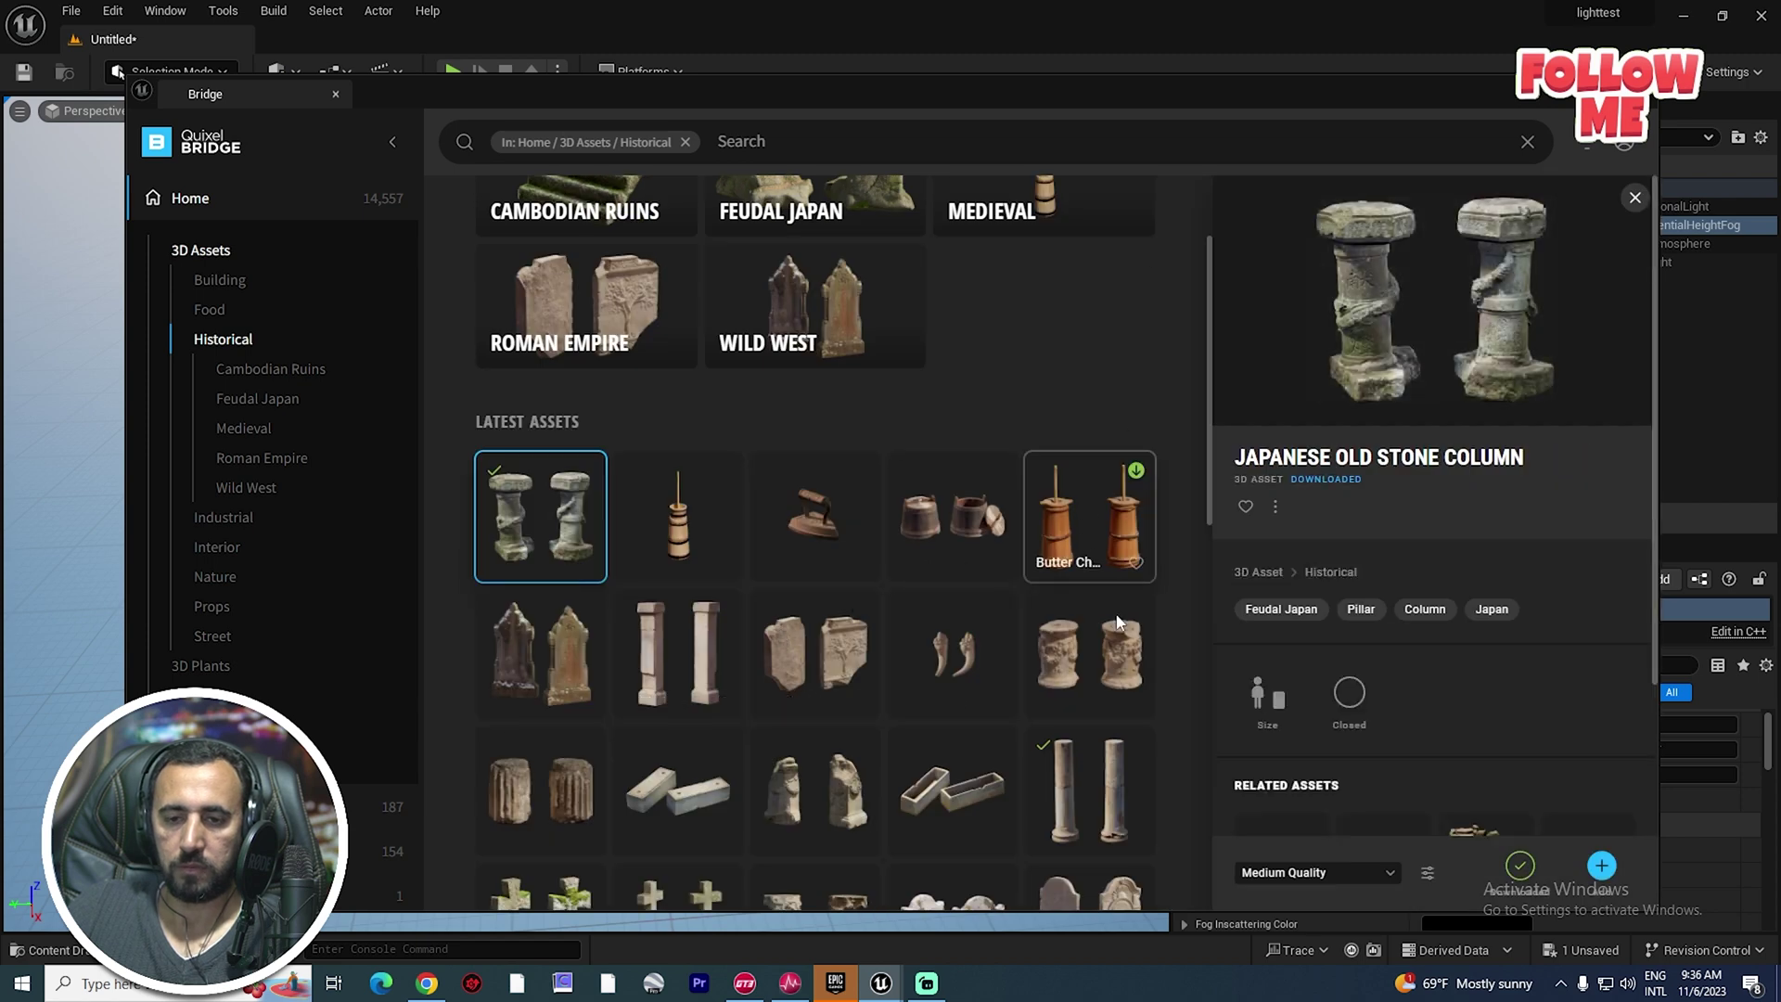
{"action": "scroll", "coordinate": [273, 464], "scroll_direction": "down", "scroll_amount": 1}
Show the local Megascans assets and place the Japanese Old Stone Column in the level near the light actors.
{"action": "left_click", "coordinate": [278, 888]}
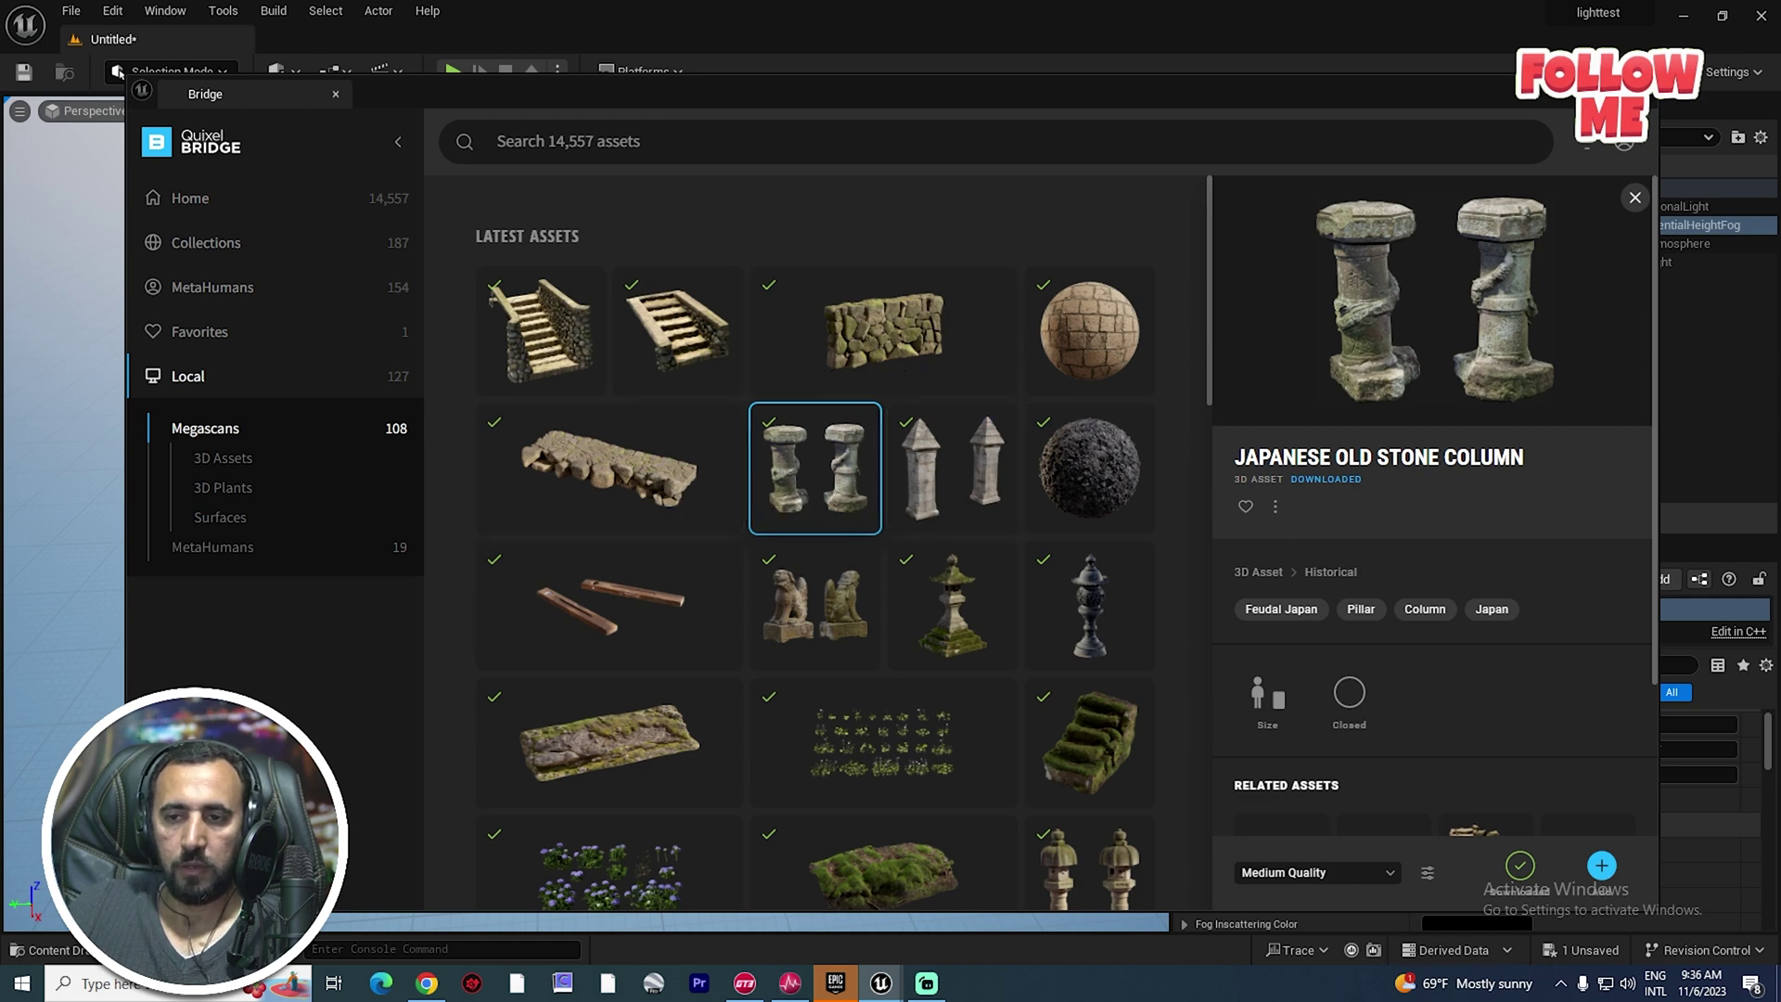
{"action": "left_click_drag", "start_coordinate": [1191, 97], "coordinate": [1776, 96]}
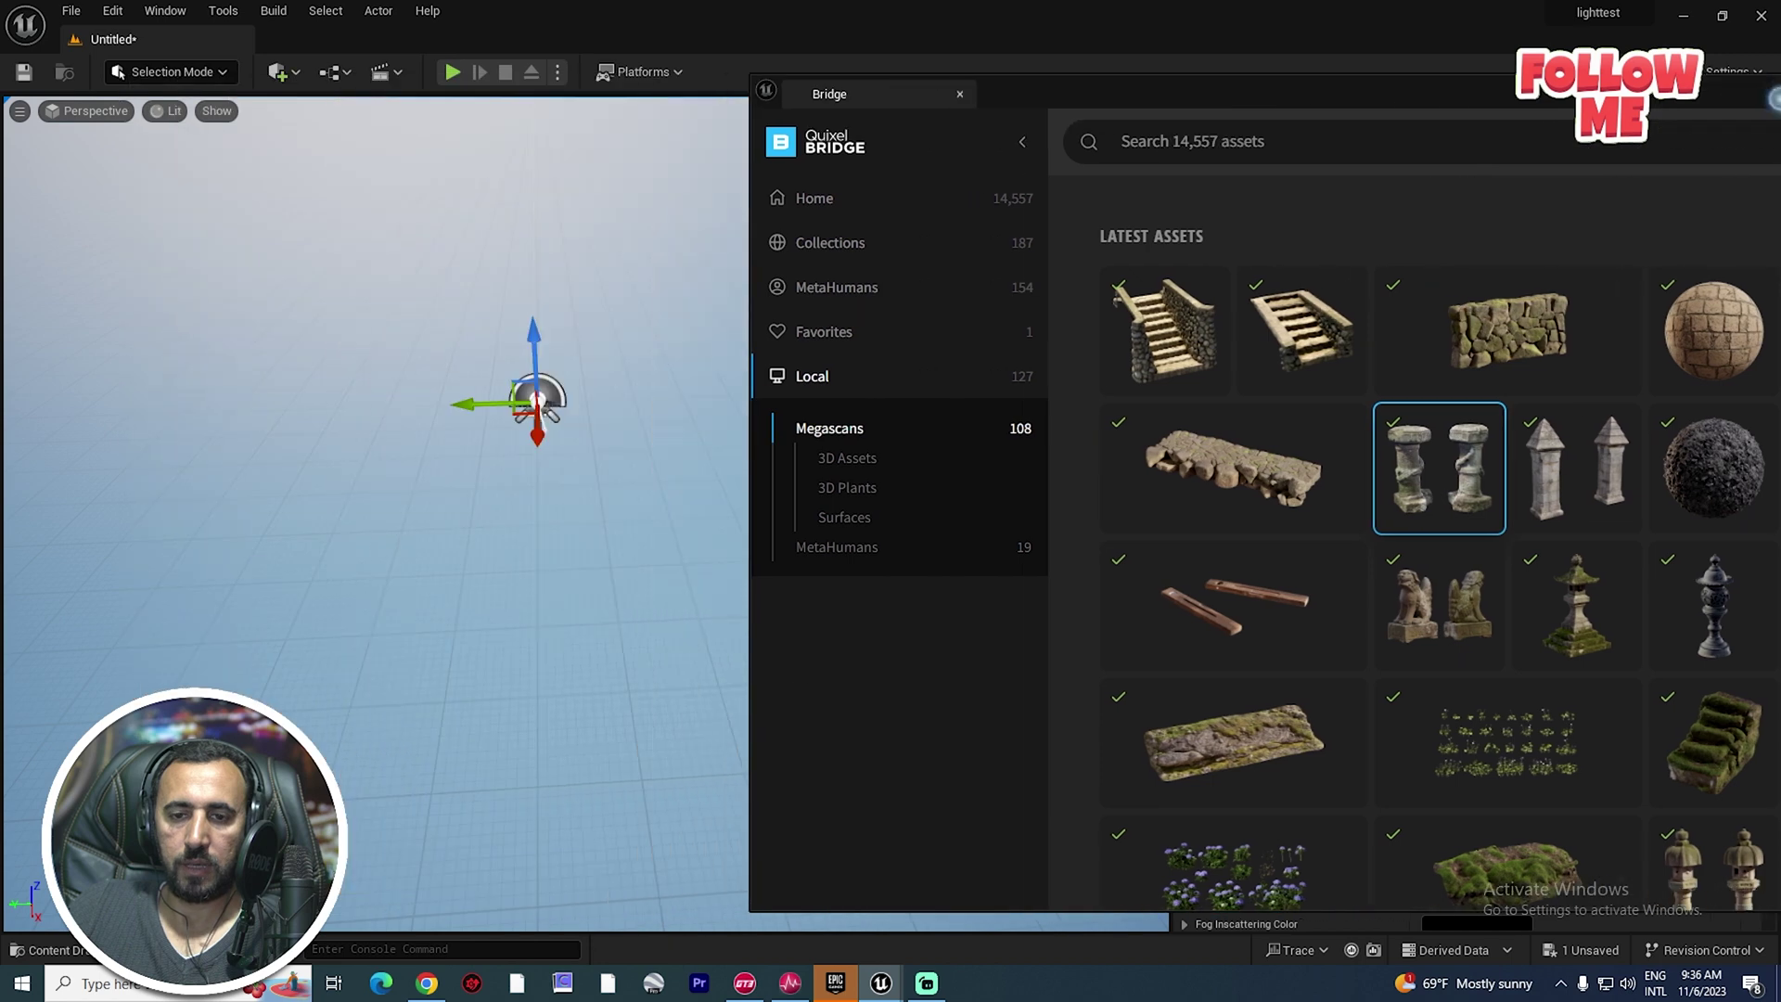
{"action": "left_click_drag", "start_coordinate": [1438, 483], "coordinate": [579, 509]}
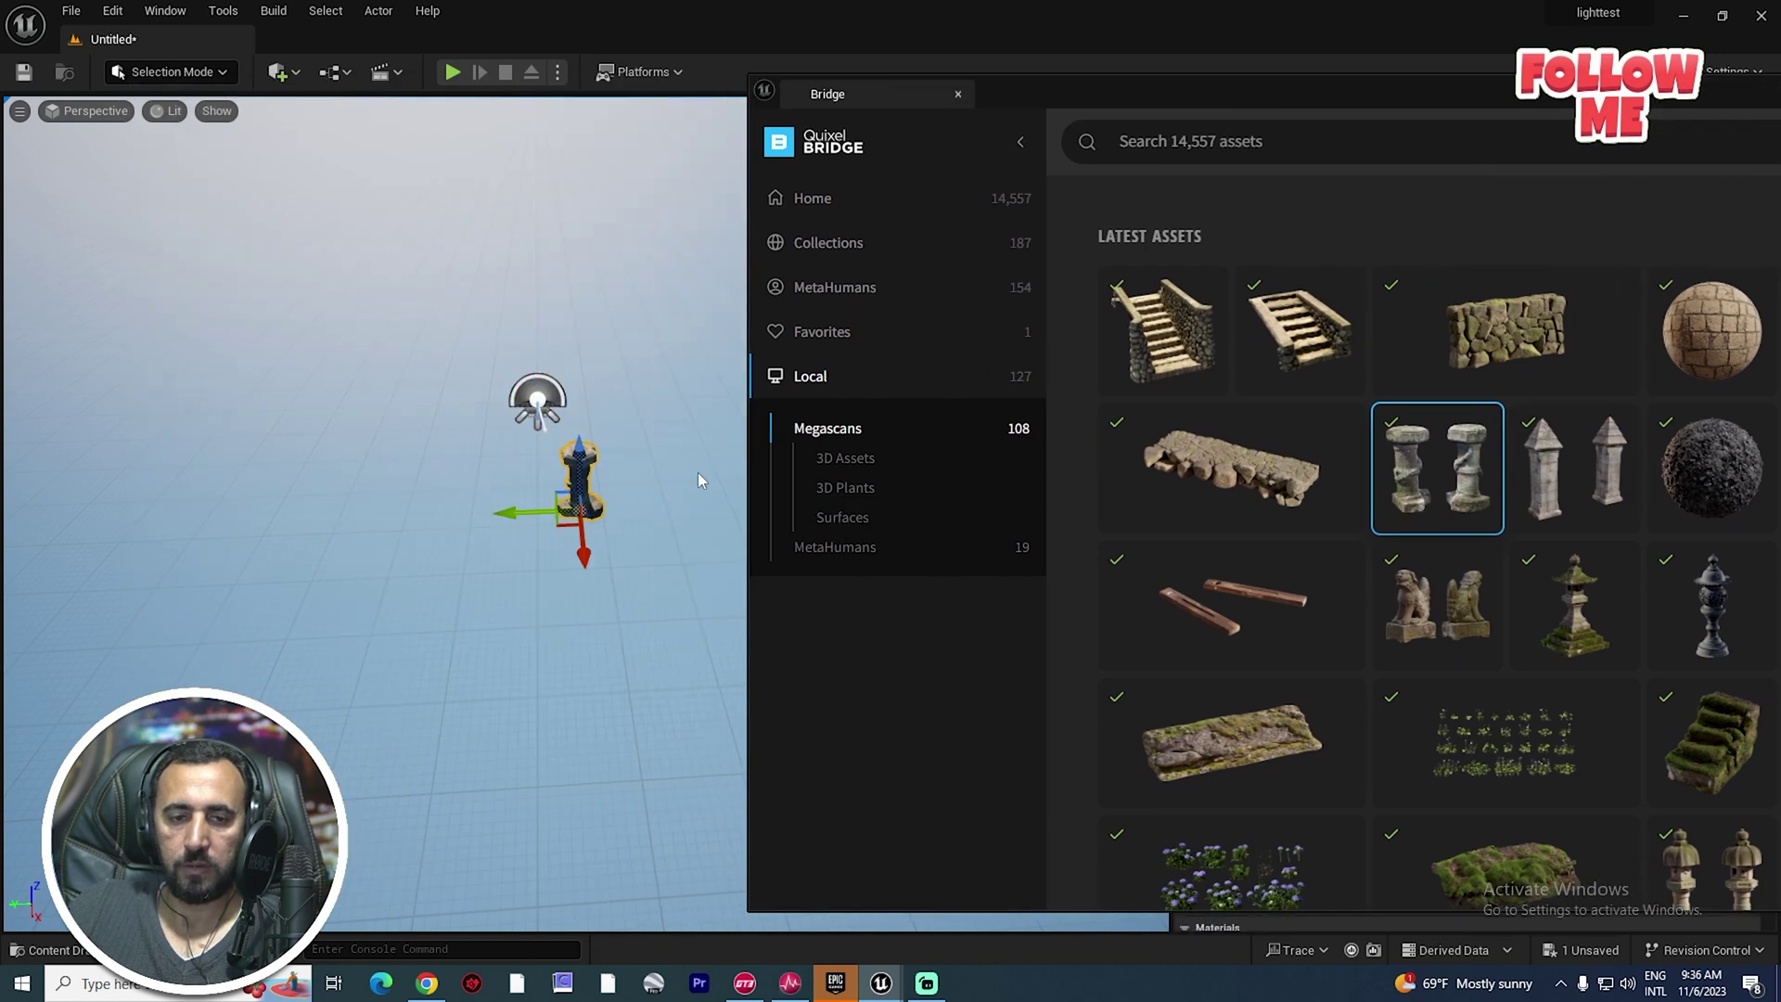
{"action": "right_click_drag", "start_coordinate": [699, 478], "coordinate": [669, 477]}
Select the Japanese Park Stairs together with the Old Stone Column in Bridge and place them in the level.
{"action": "left_click_drag", "start_coordinate": [1611, 93], "coordinate": [1116, 111]}
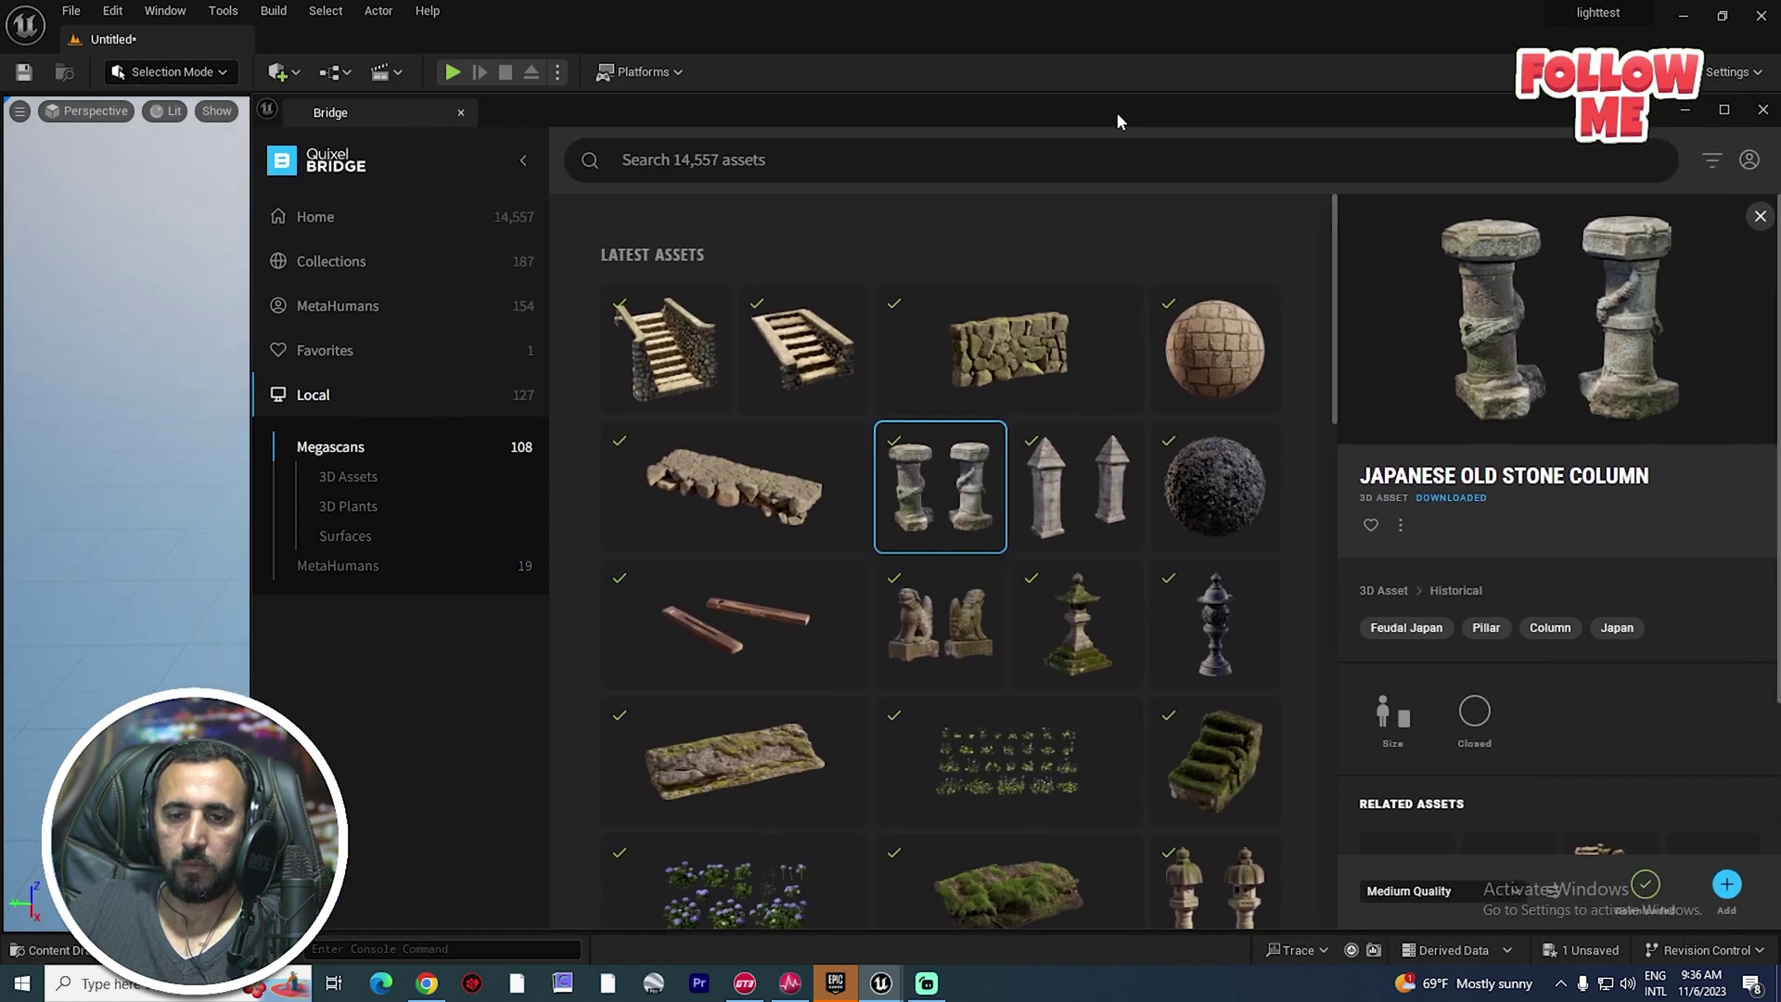
{"action": "left_click", "coordinate": [694, 355]}
{"action": "left_click", "coordinate": [939, 500], "text": "ctrl"}
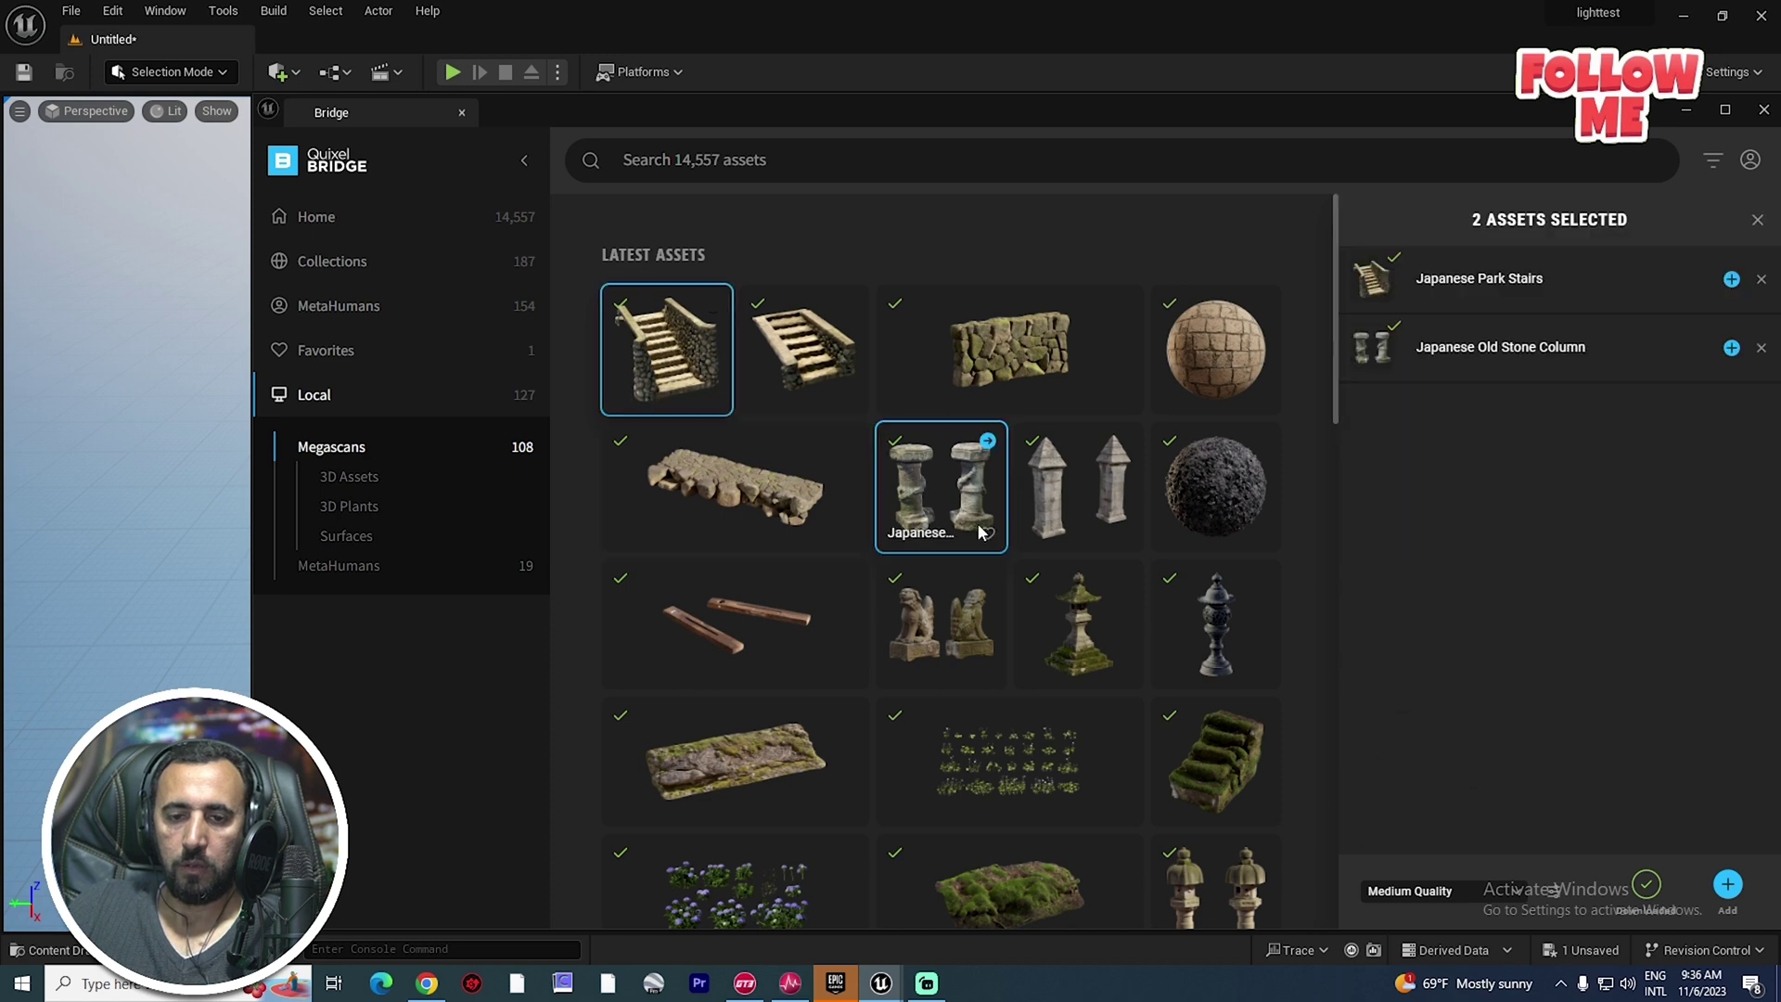
{"action": "left_click_drag", "start_coordinate": [950, 123], "coordinate": [1512, 147]}
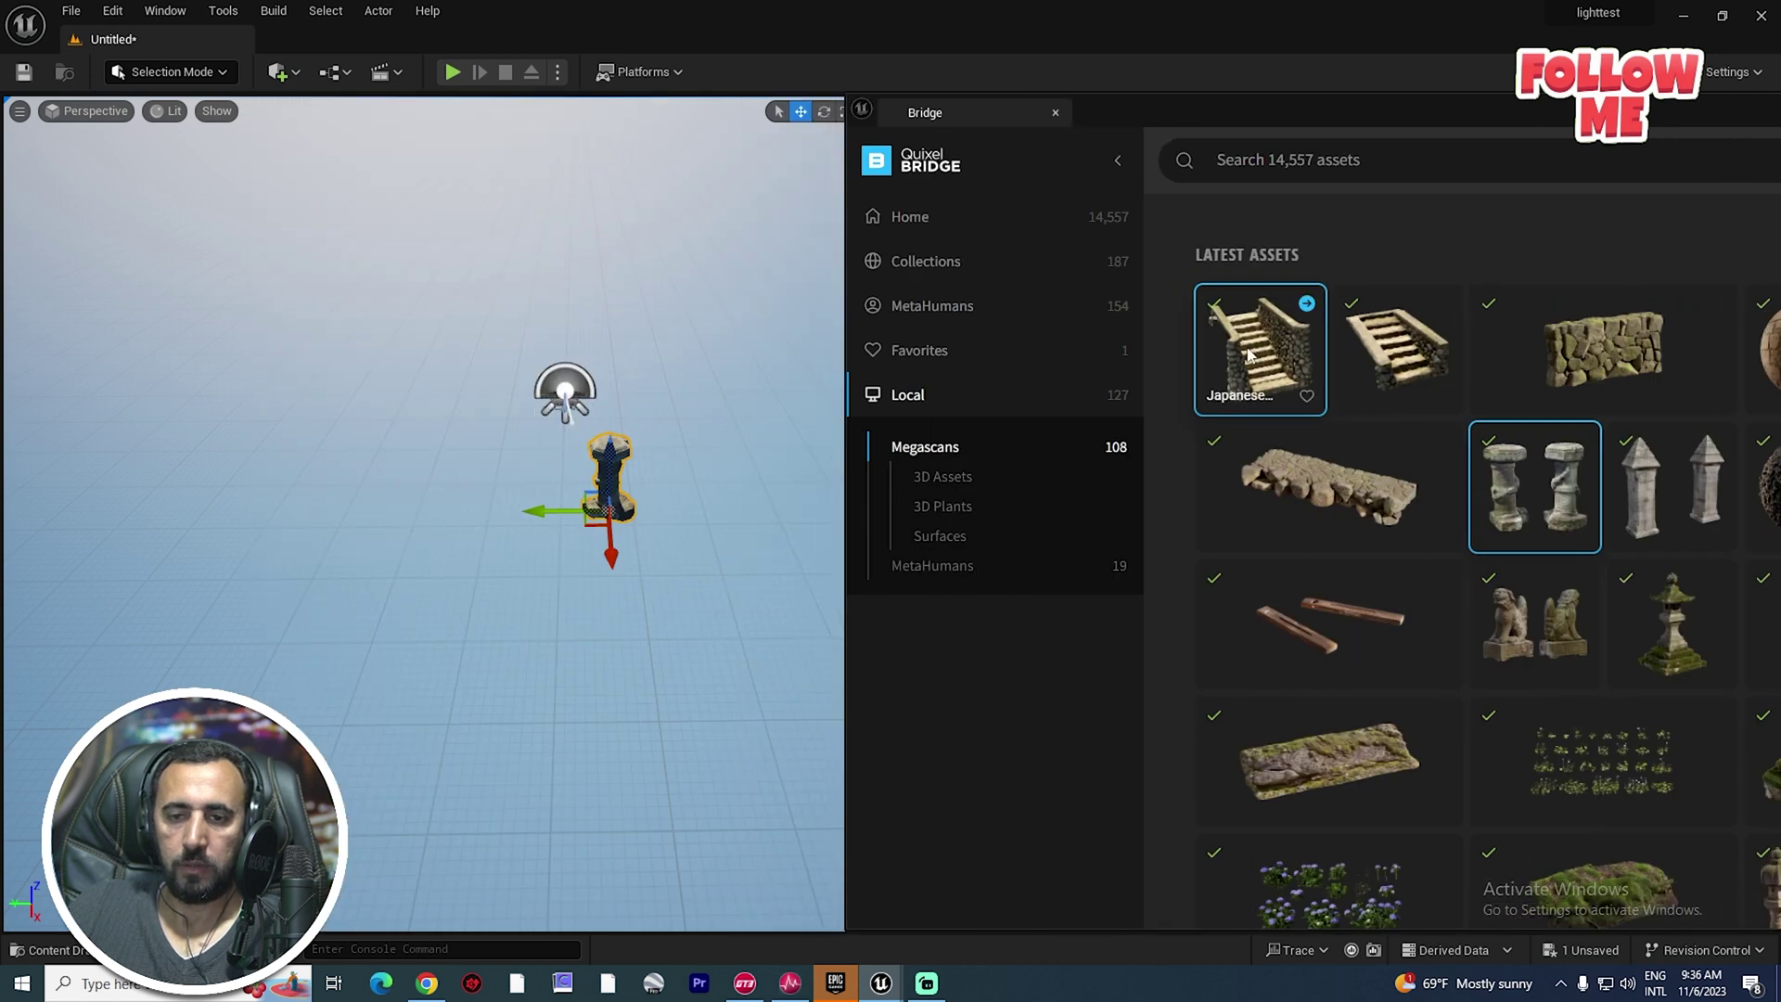
{"action": "left_click_drag", "start_coordinate": [1247, 355], "coordinate": [754, 561]}
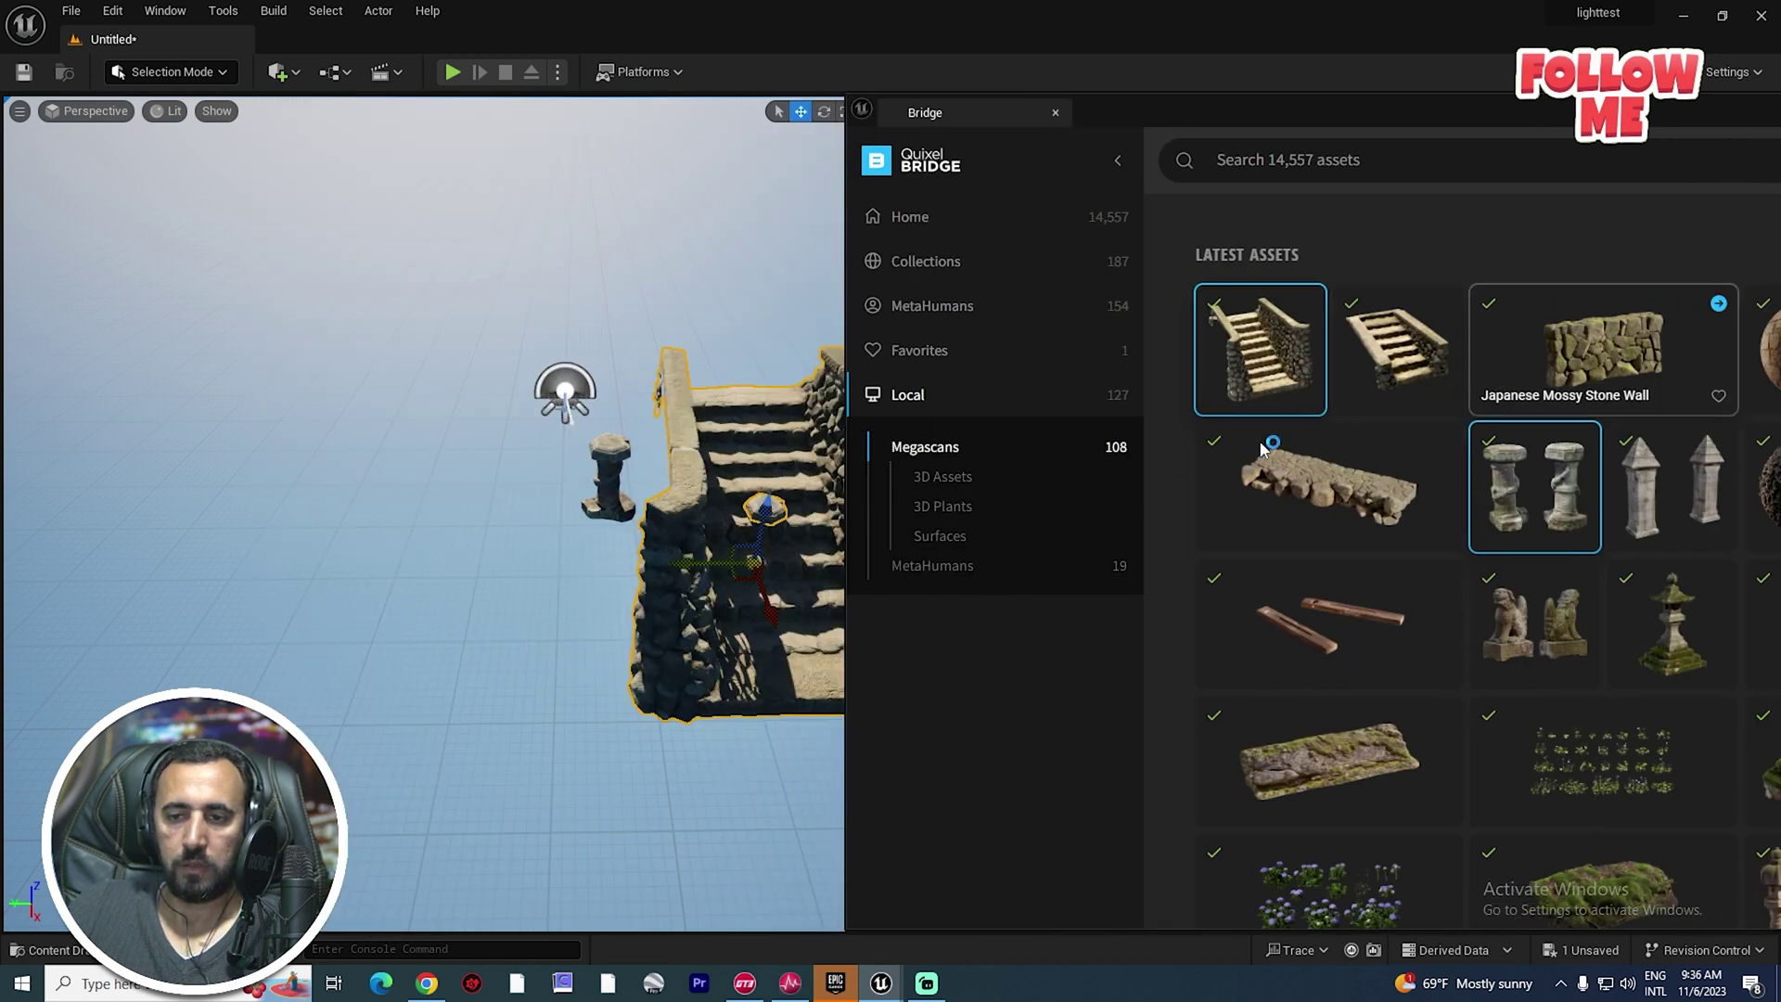
Place the Japanese Mossy Stone Wall and Japanese Park Stone Embankment in the level, and close Bridge.
{"action": "left_click_drag", "start_coordinate": [1261, 450], "coordinate": [454, 575]}
{"action": "left_click_drag", "start_coordinate": [617, 692], "coordinate": [519, 738]}
{"action": "left_click_drag", "start_coordinate": [1511, 117], "coordinate": [358, 298]}
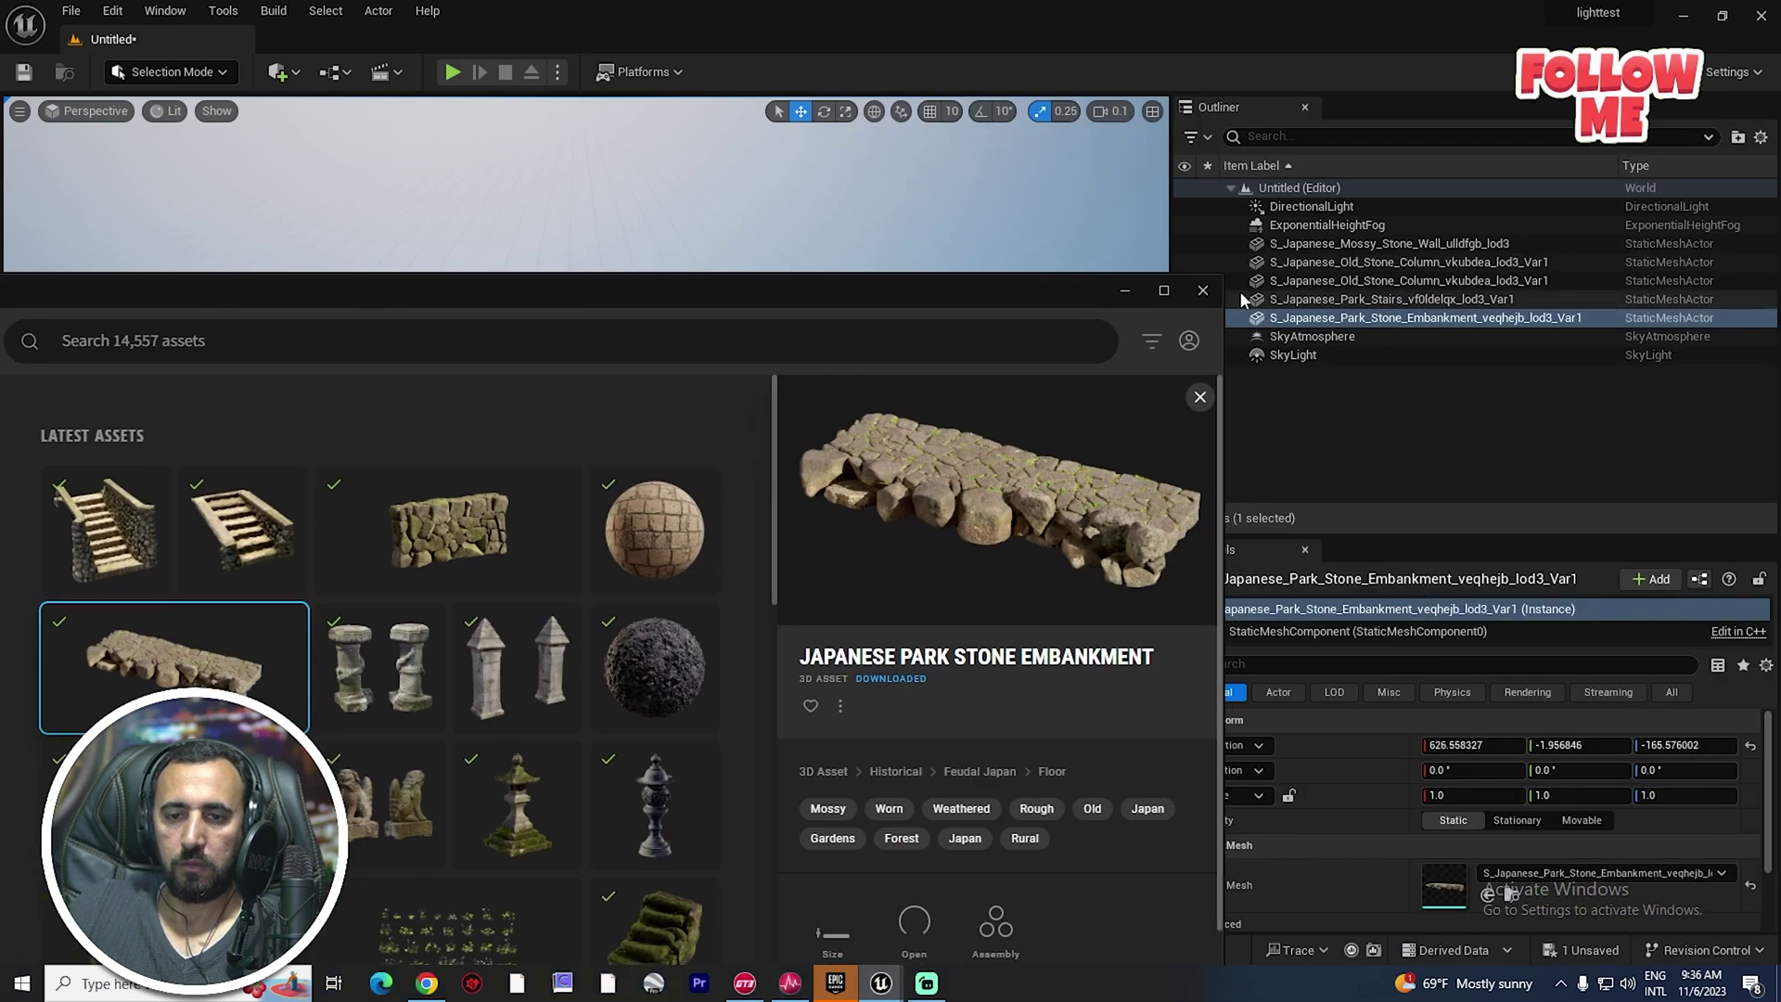
{"action": "left_click", "coordinate": [1188, 296]}
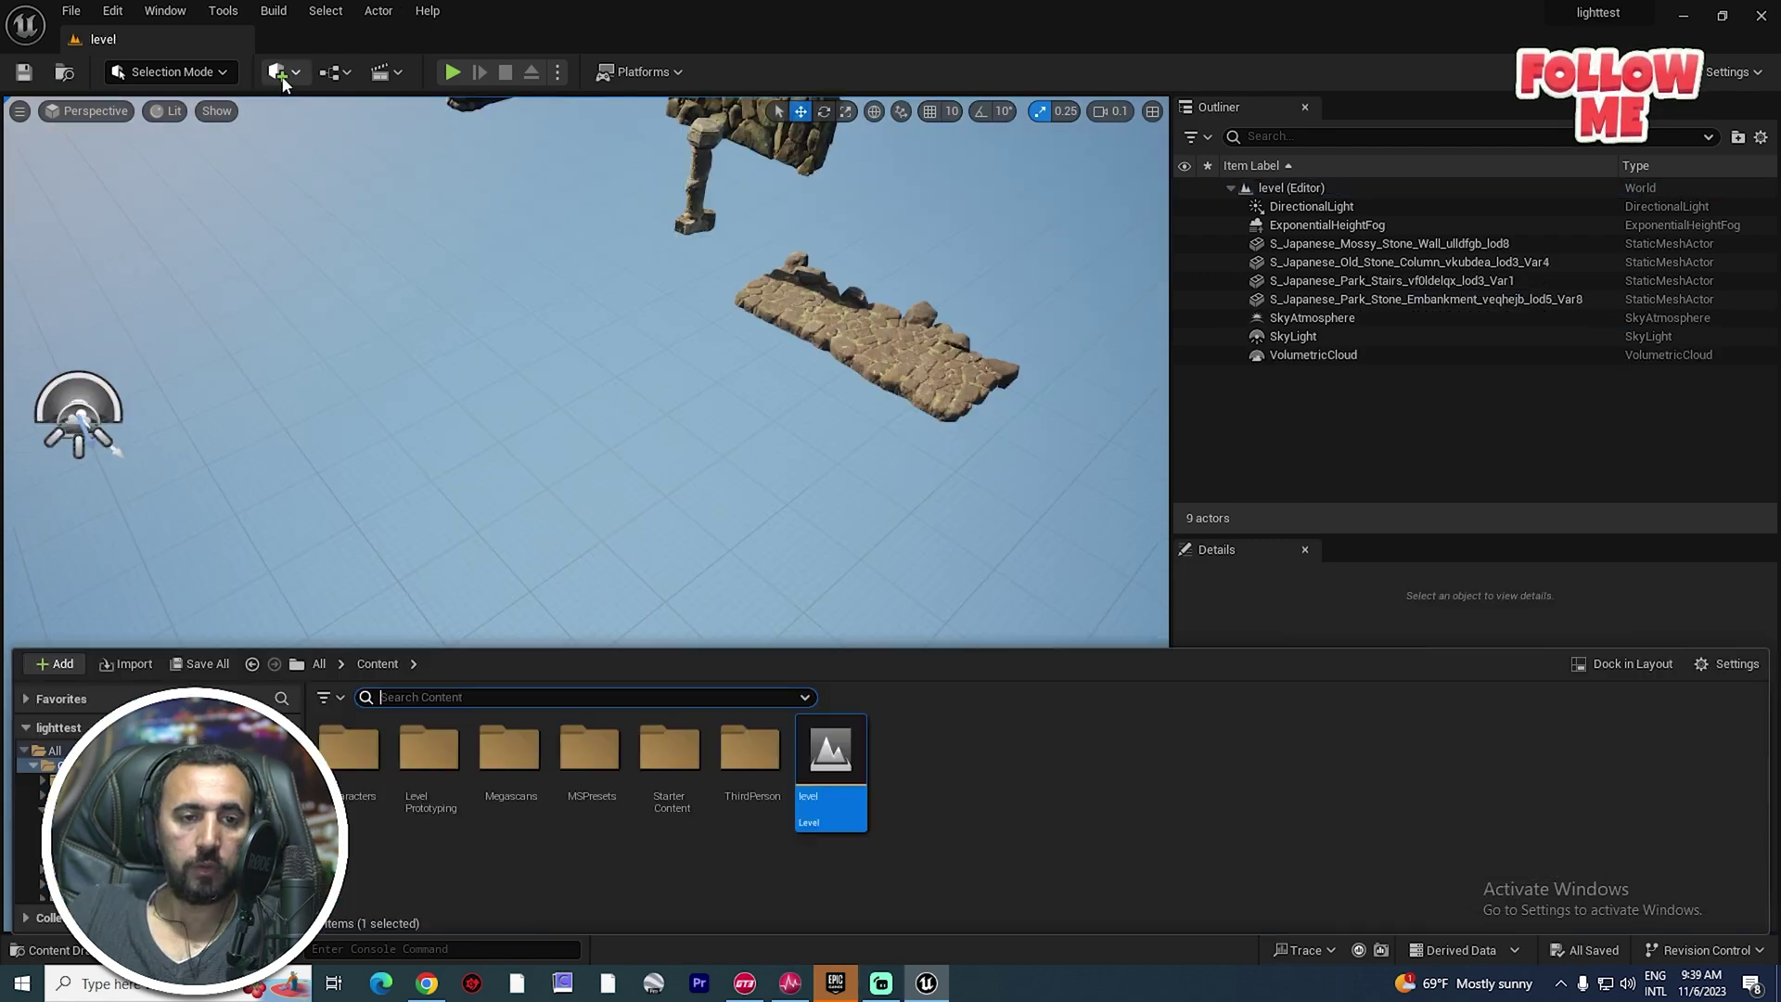
Add a cube shape to the level in front of the stone assets.
{"action": "left_click", "coordinate": [278, 71]}
{"action": "mouse_move", "coordinate": [340, 267]}
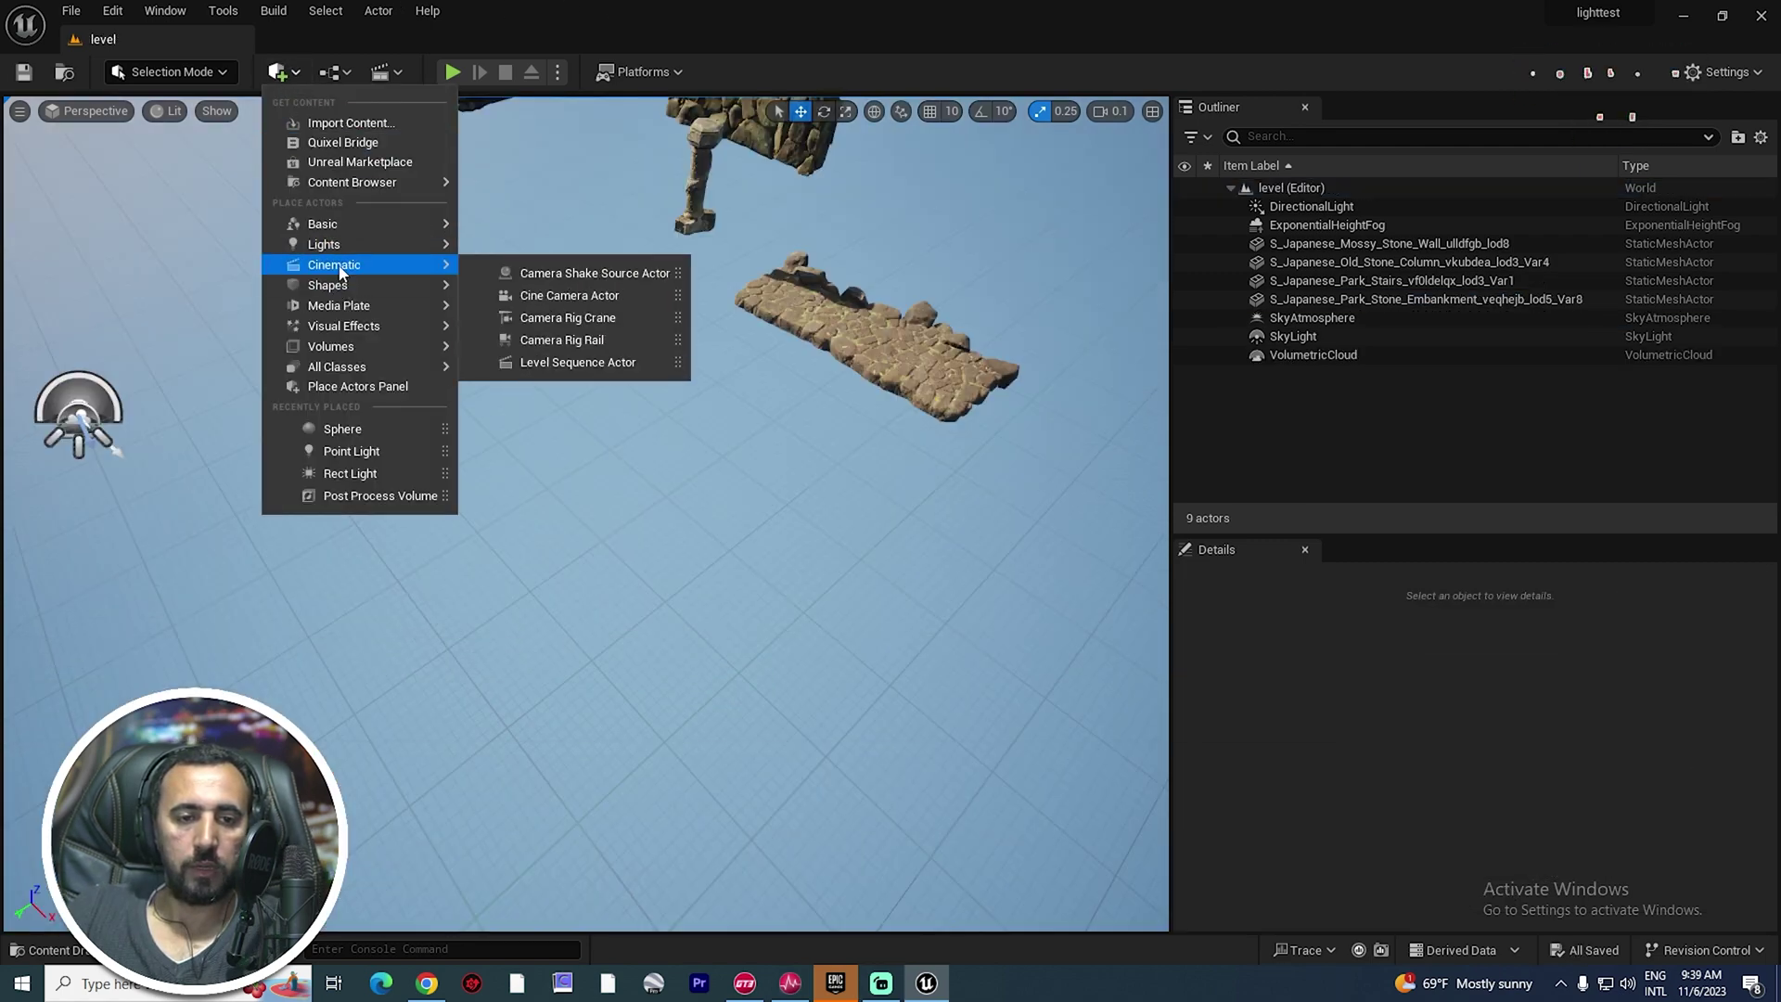
{"action": "mouse_move", "coordinate": [404, 287]}
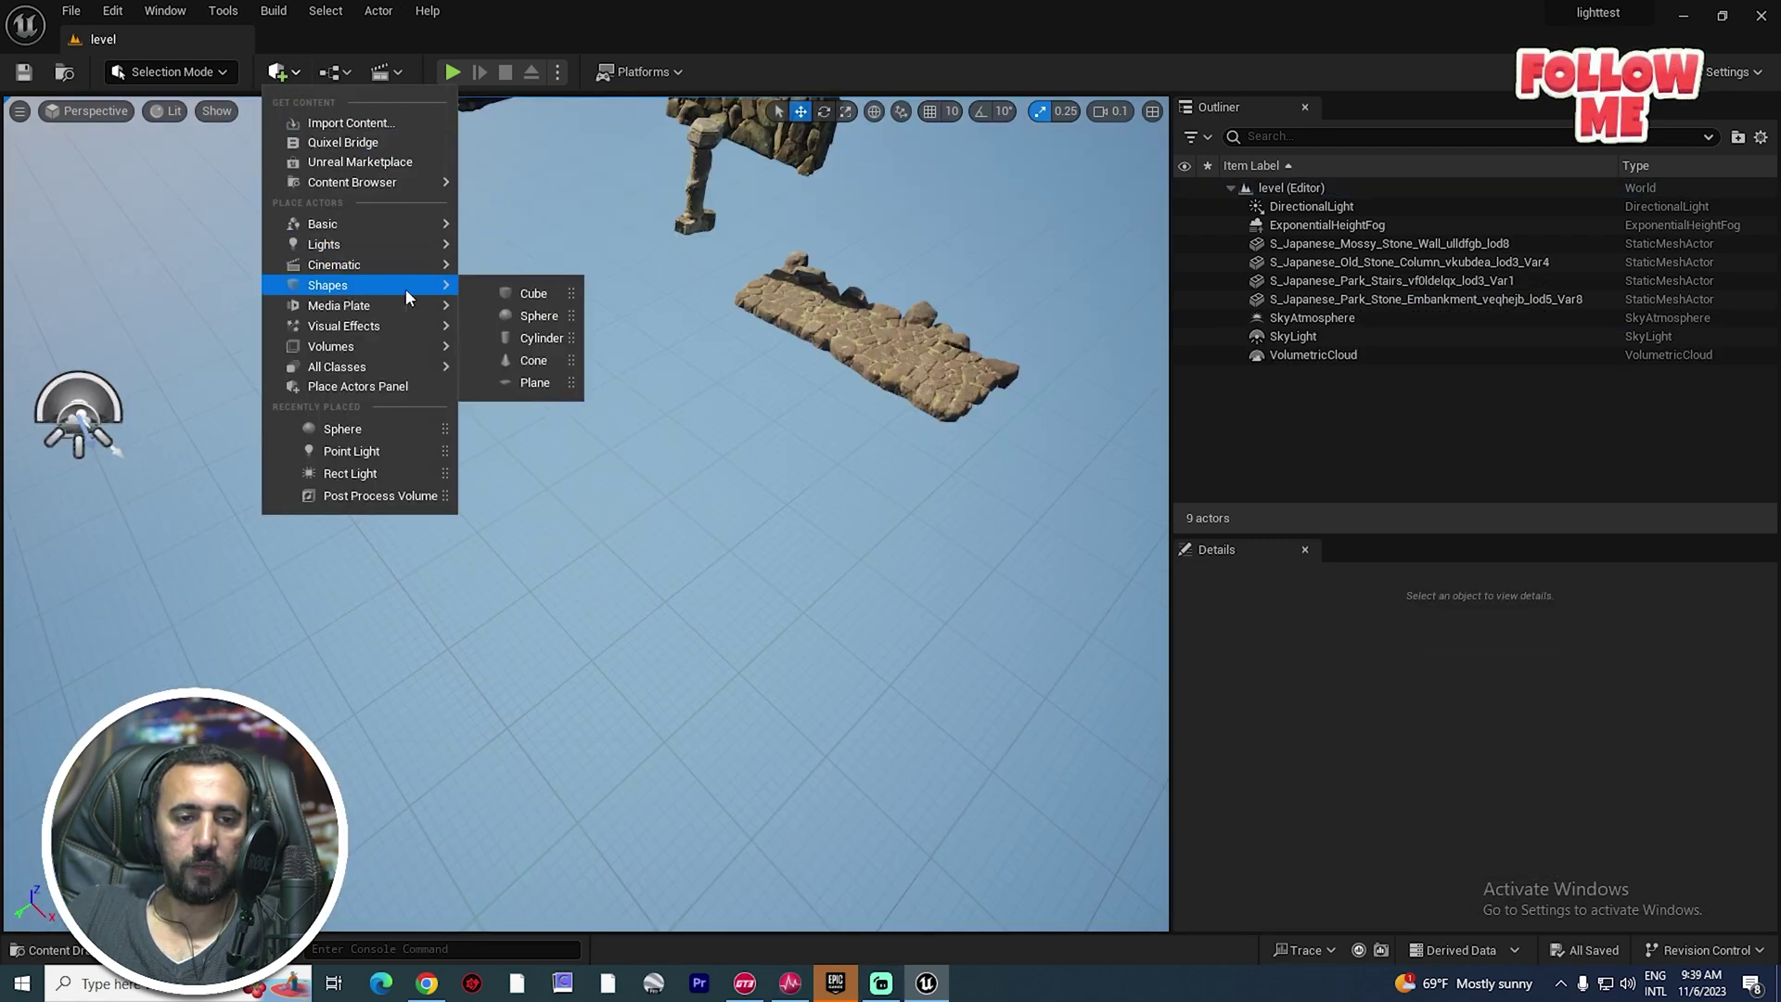
{"action": "left_click", "coordinate": [522, 294]}
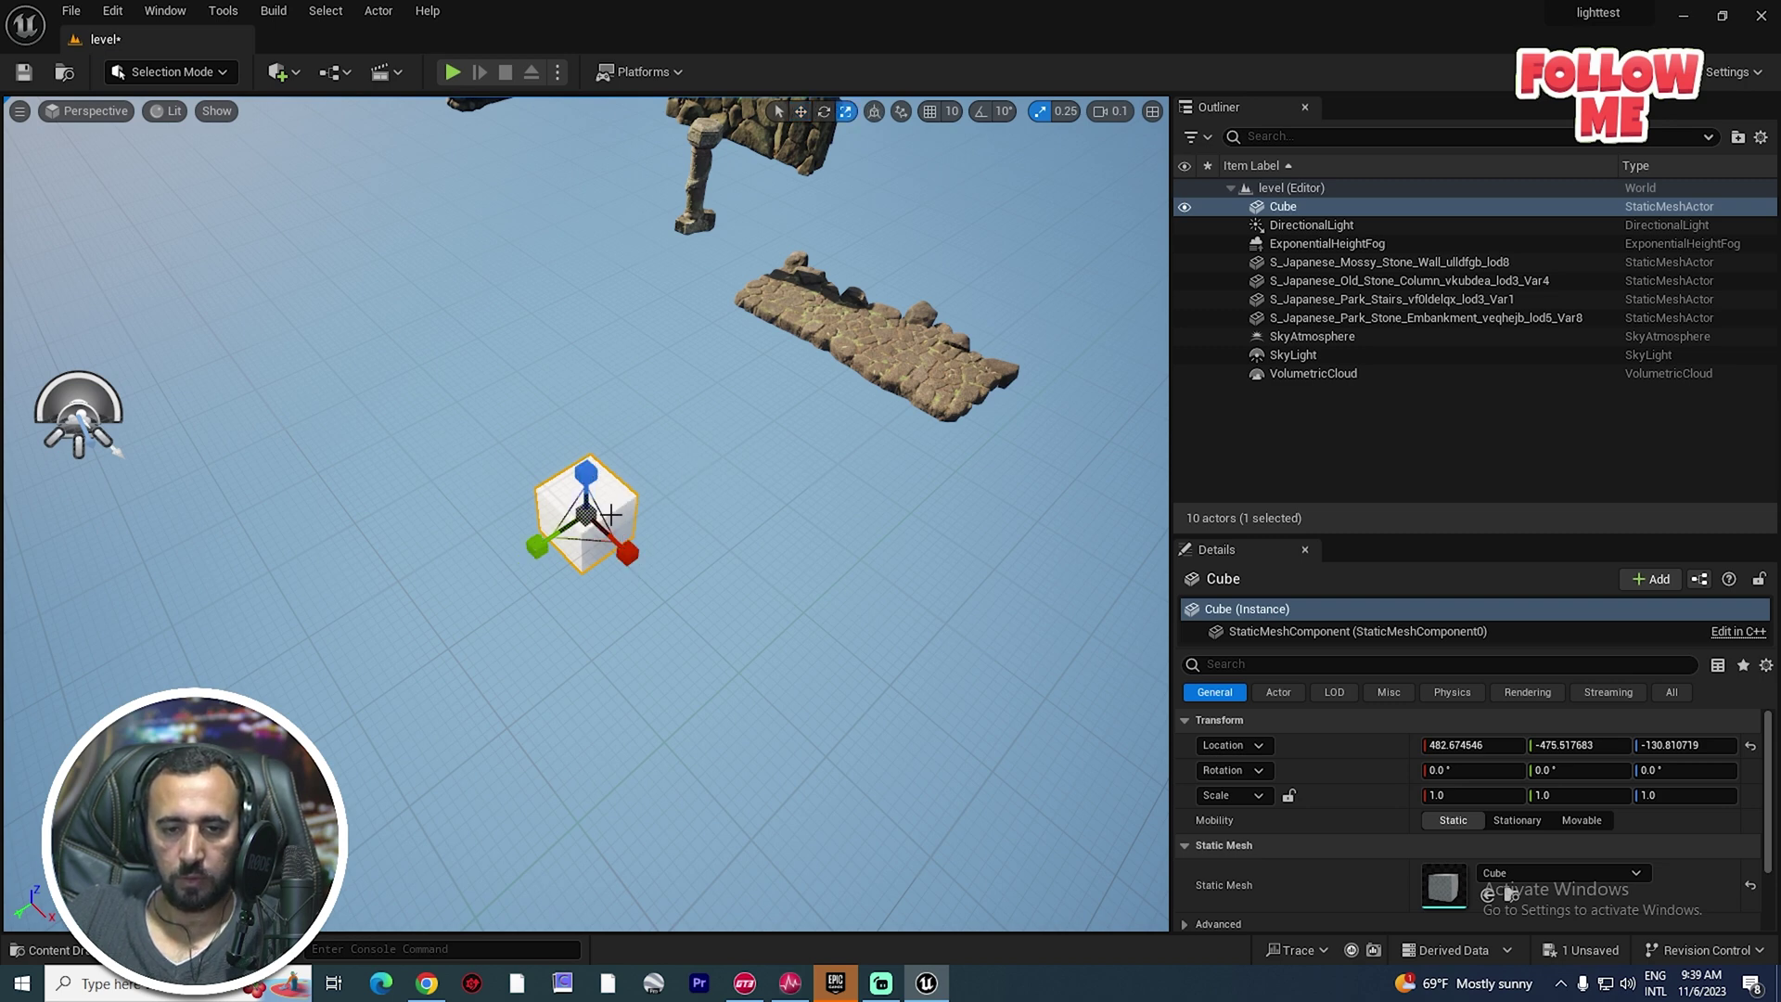
Scale the cube into a flat slab of -7.5, -7.5, 0.25 and move it to a Z location of about 36.9.
{"action": "left_click_drag", "start_coordinate": [586, 515], "coordinate": [588, 273]}
{"action": "right_click_drag", "start_coordinate": [588, 273], "coordinate": [759, 358]}
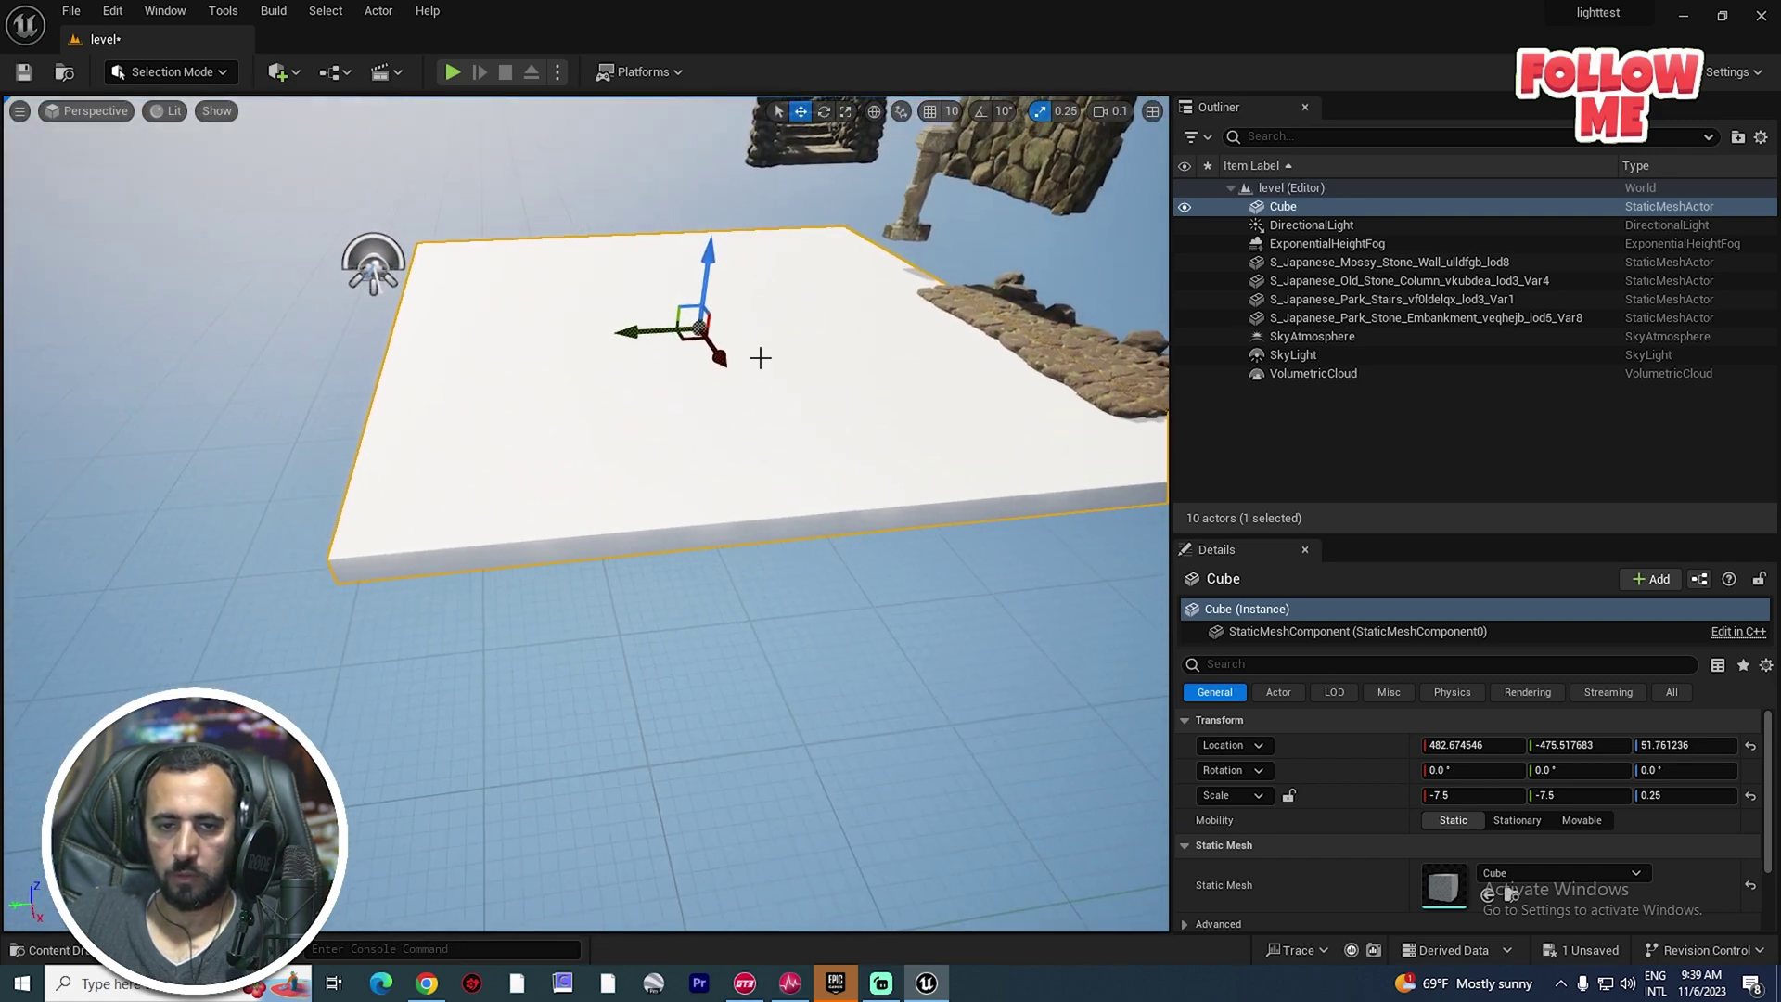
{"action": "left_click_drag", "start_coordinate": [710, 261], "coordinate": [708, 275]}
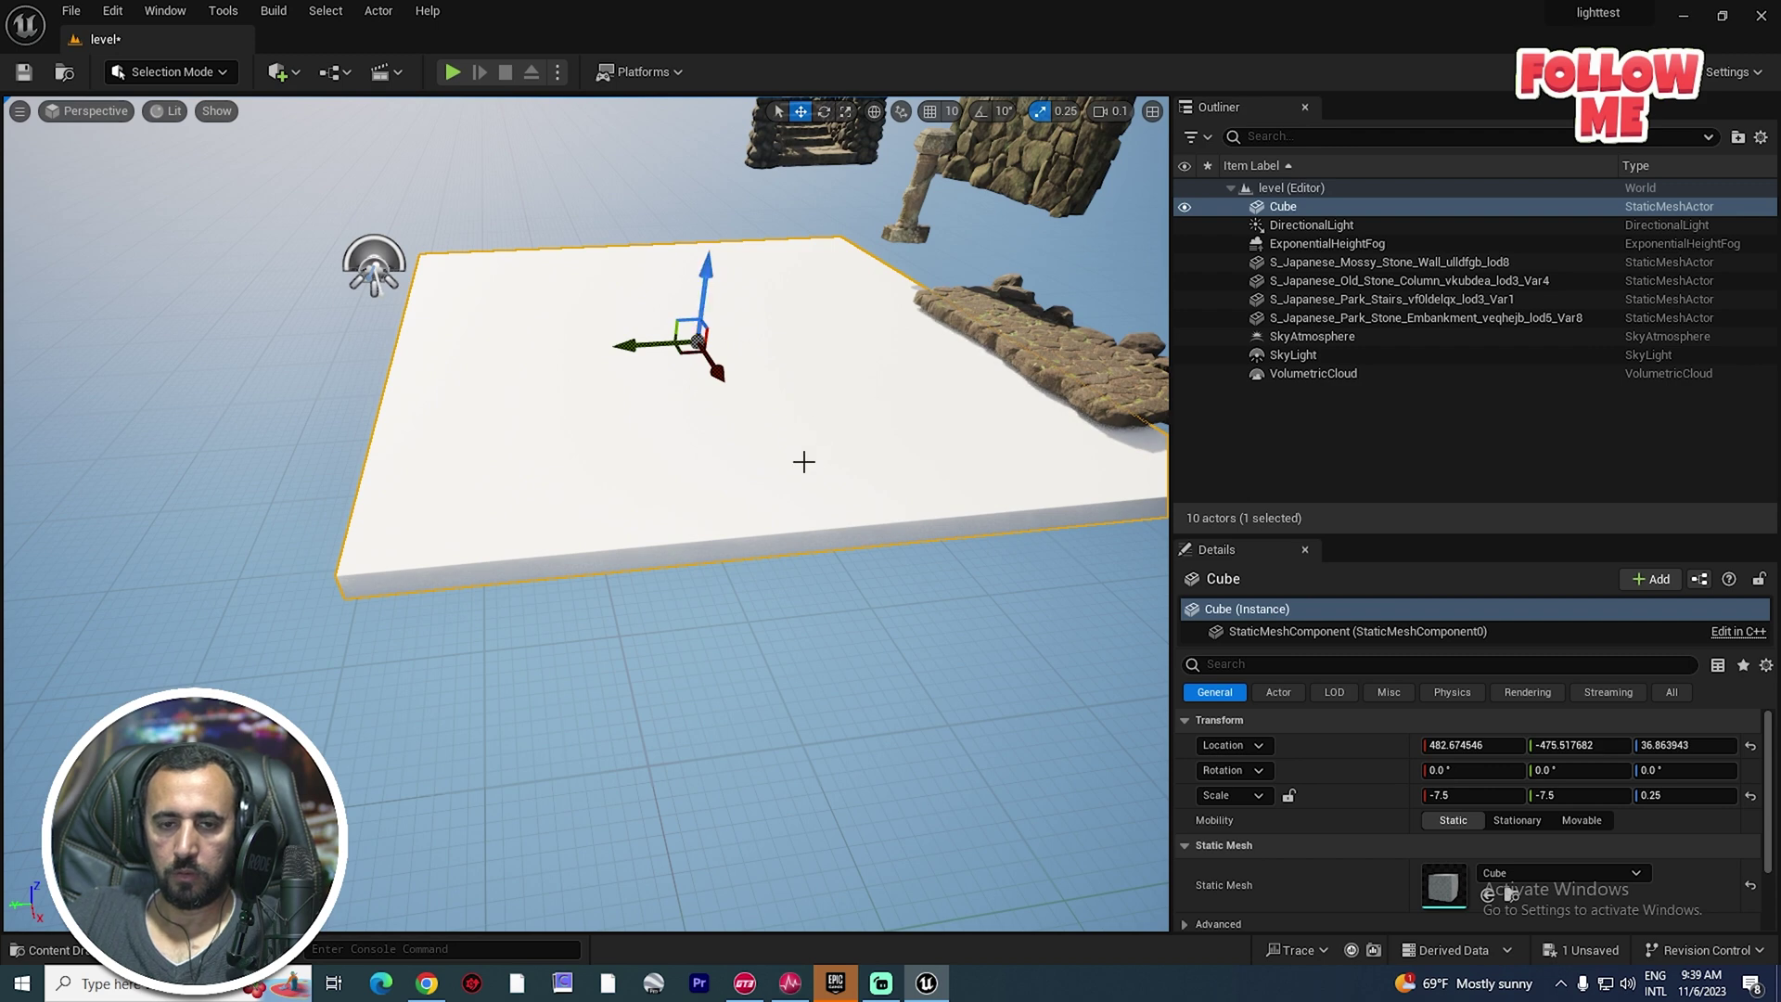
Apply the MI_Stone_Floor material from the Stone_Floor_xbmgeba surface folder to the slab.
{"action": "key", "text": "ctrl+space"}
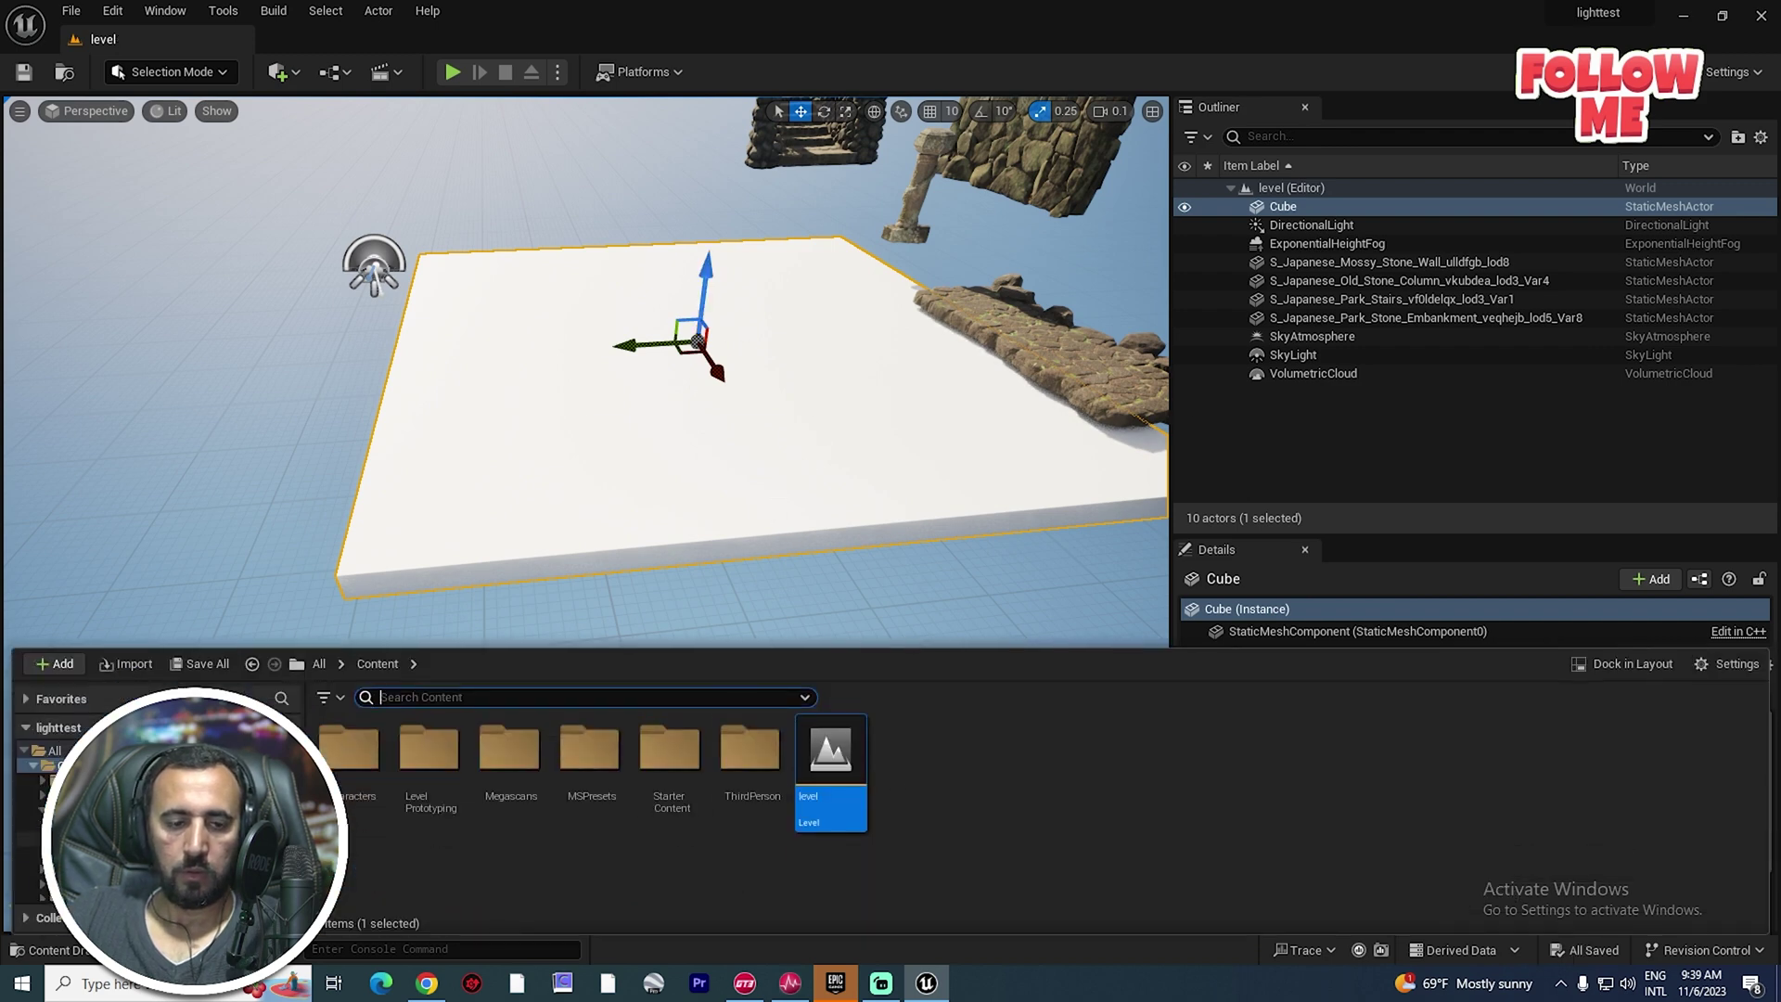
{"action": "left_click", "coordinate": [140, 853]}
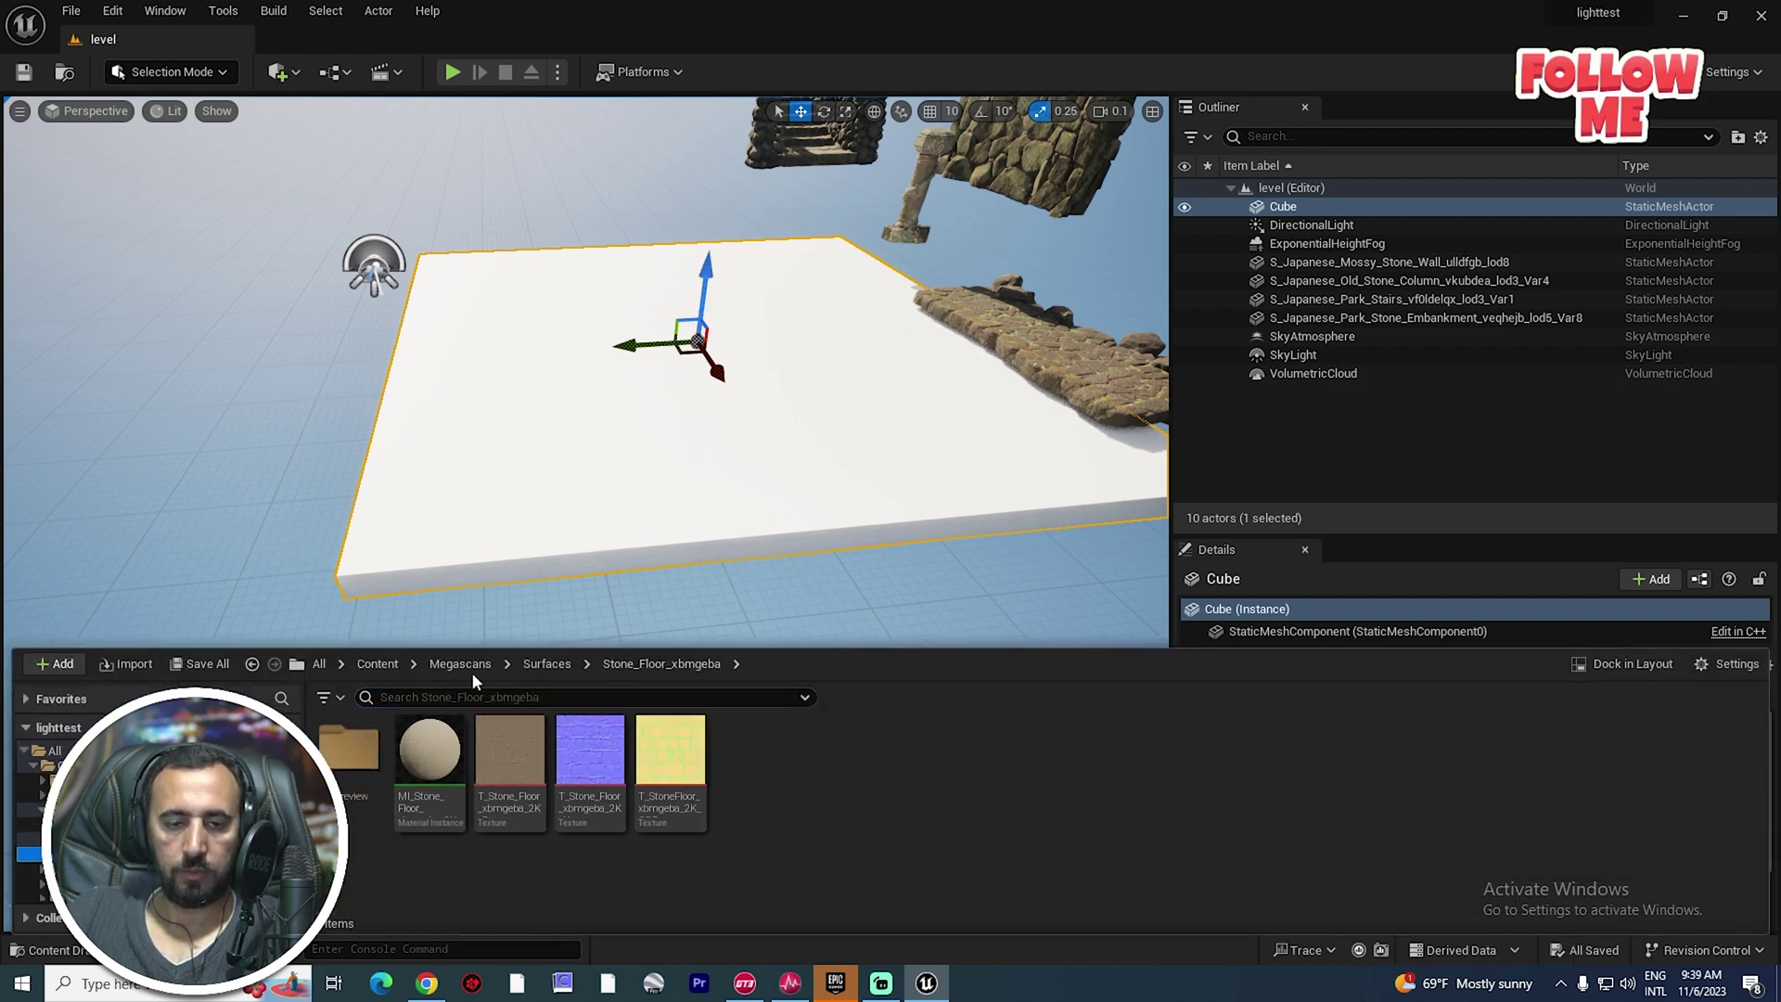
{"action": "left_click_drag", "start_coordinate": [430, 749], "coordinate": [652, 402]}
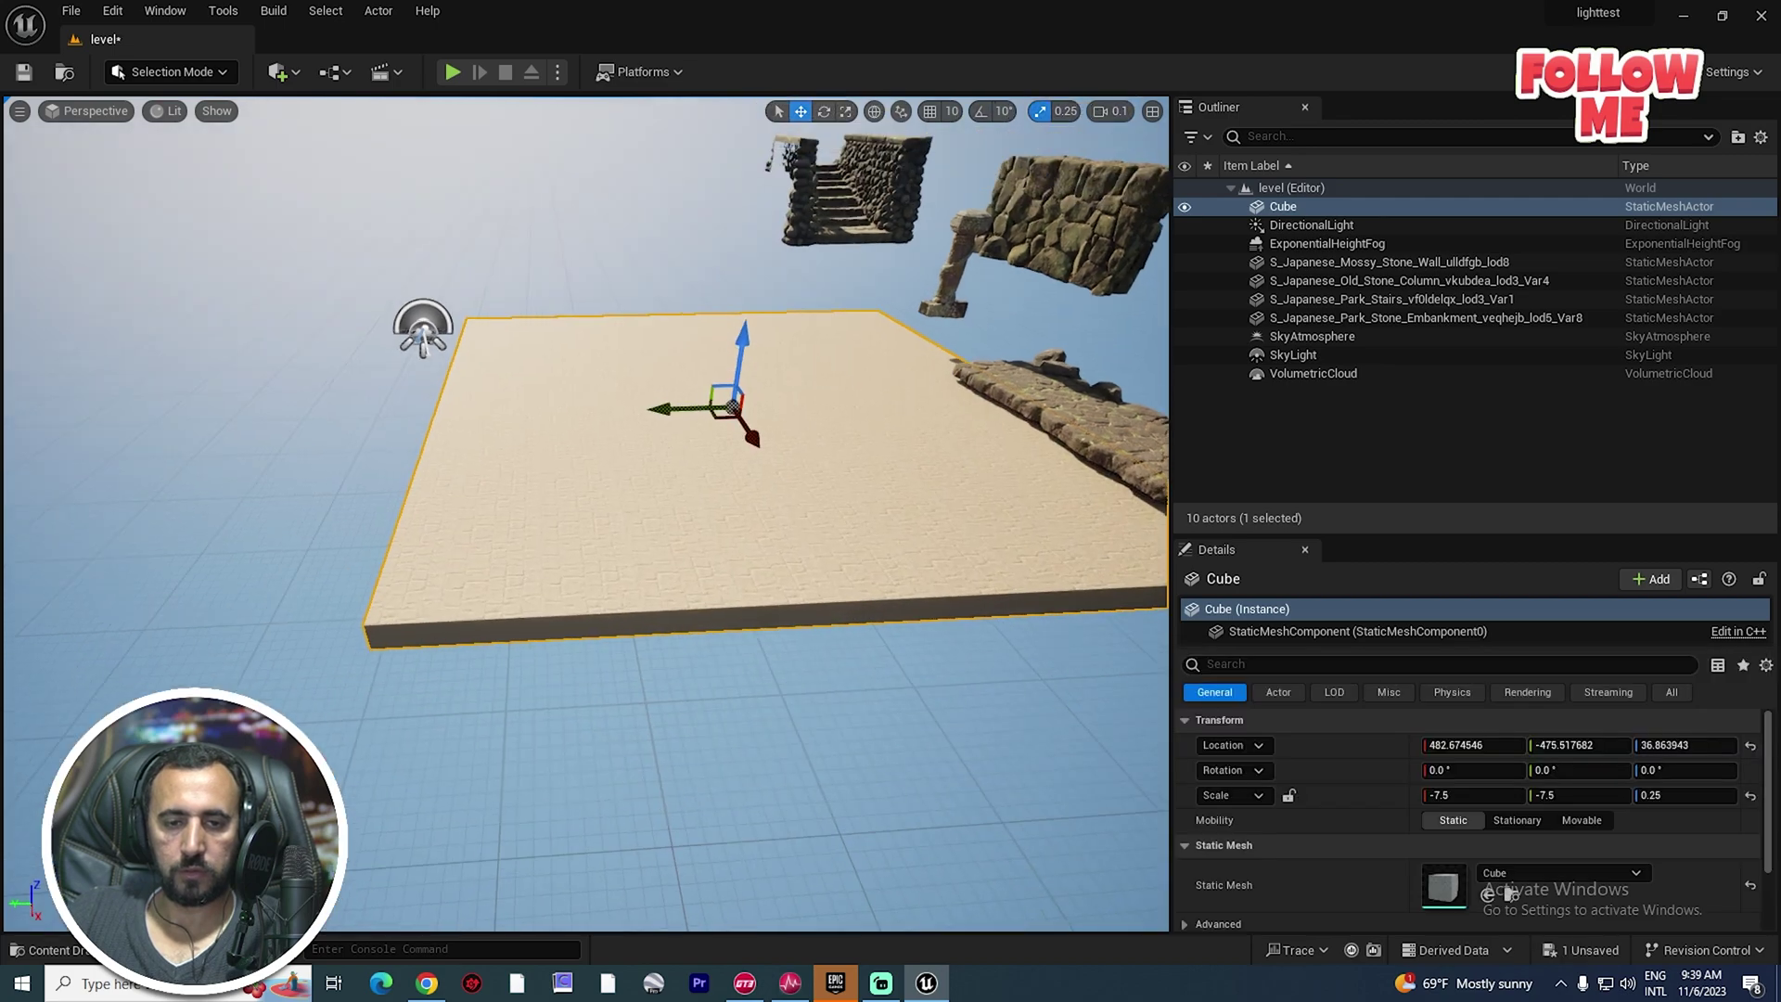
Move the park stone embankment onto the middle of the floor slab and raise it to a Z location of about 95.1.
{"action": "right_click_drag", "start_coordinate": [652, 402], "coordinate": [900, 423]}
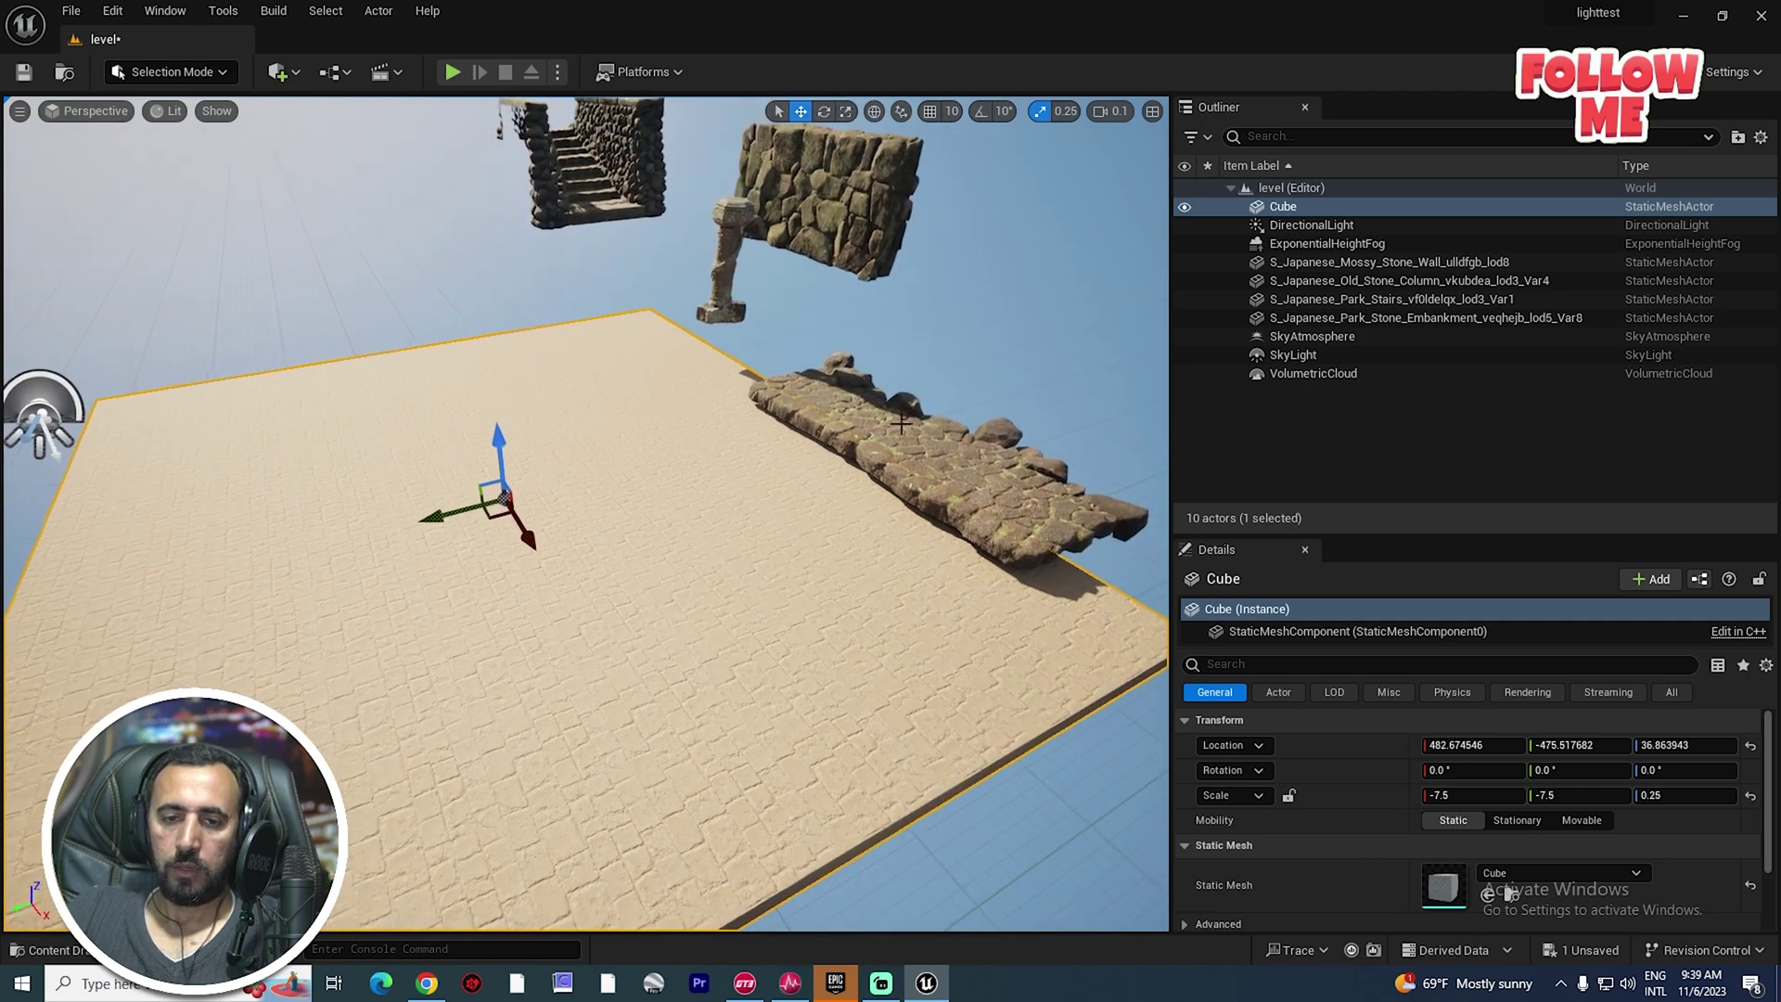
{"action": "left_click", "coordinate": [901, 423]}
{"action": "left_click_drag", "start_coordinate": [869, 456], "coordinate": [519, 556]}
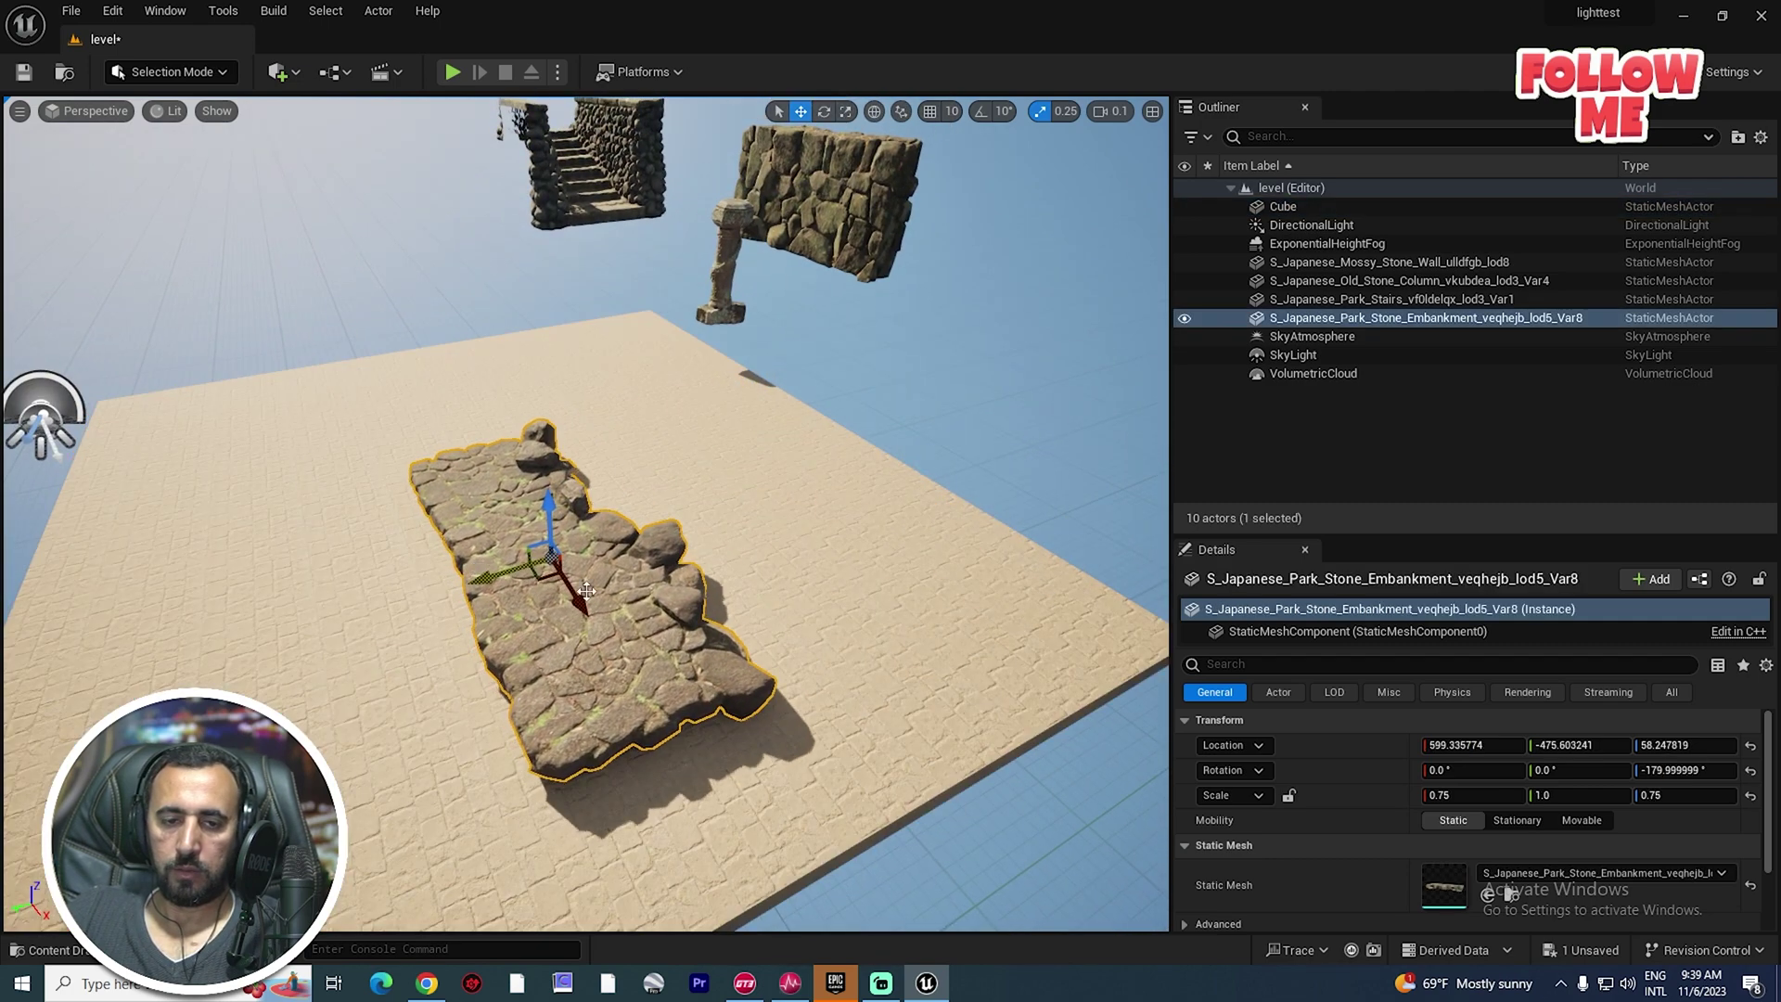
{"action": "right_click_drag", "start_coordinate": [519, 557], "coordinate": [501, 398]}
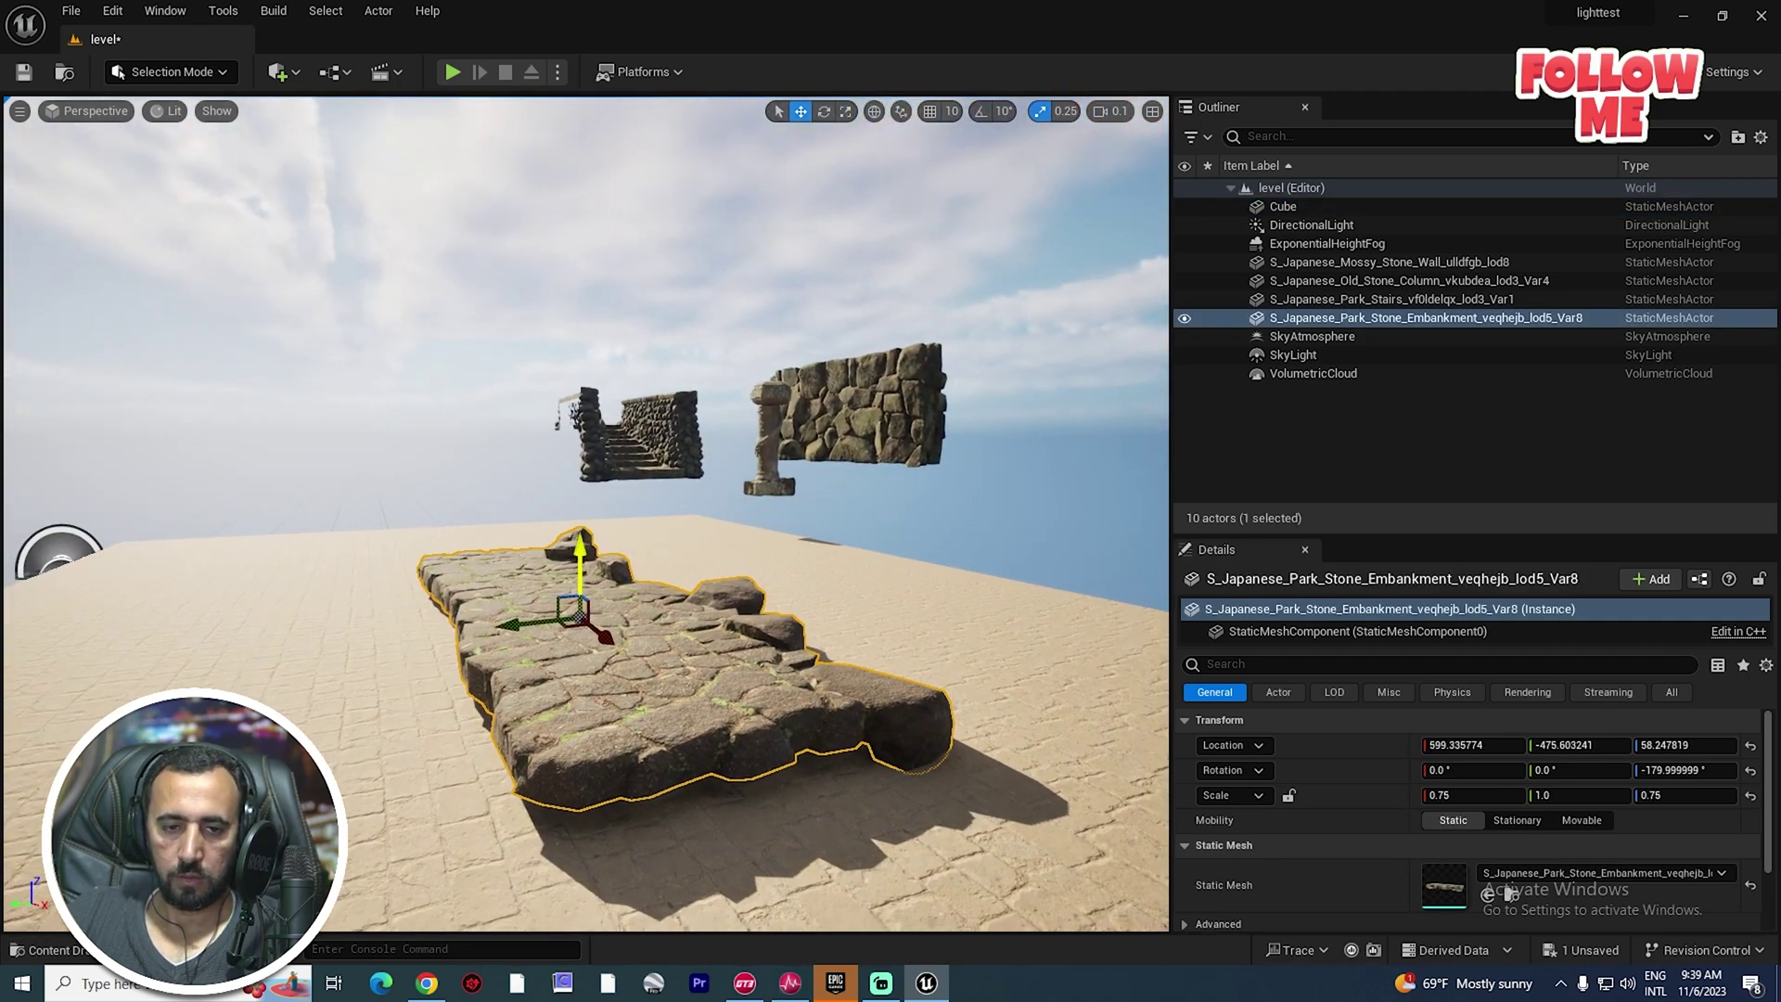
{"action": "left_click_drag", "start_coordinate": [584, 556], "coordinate": [582, 571]}
{"action": "right_click_drag", "start_coordinate": [581, 571], "coordinate": [500, 566]}
{"action": "left_click_drag", "start_coordinate": [677, 603], "coordinate": [676, 530]}
{"action": "right_click_drag", "start_coordinate": [677, 530], "coordinate": [677, 704]}
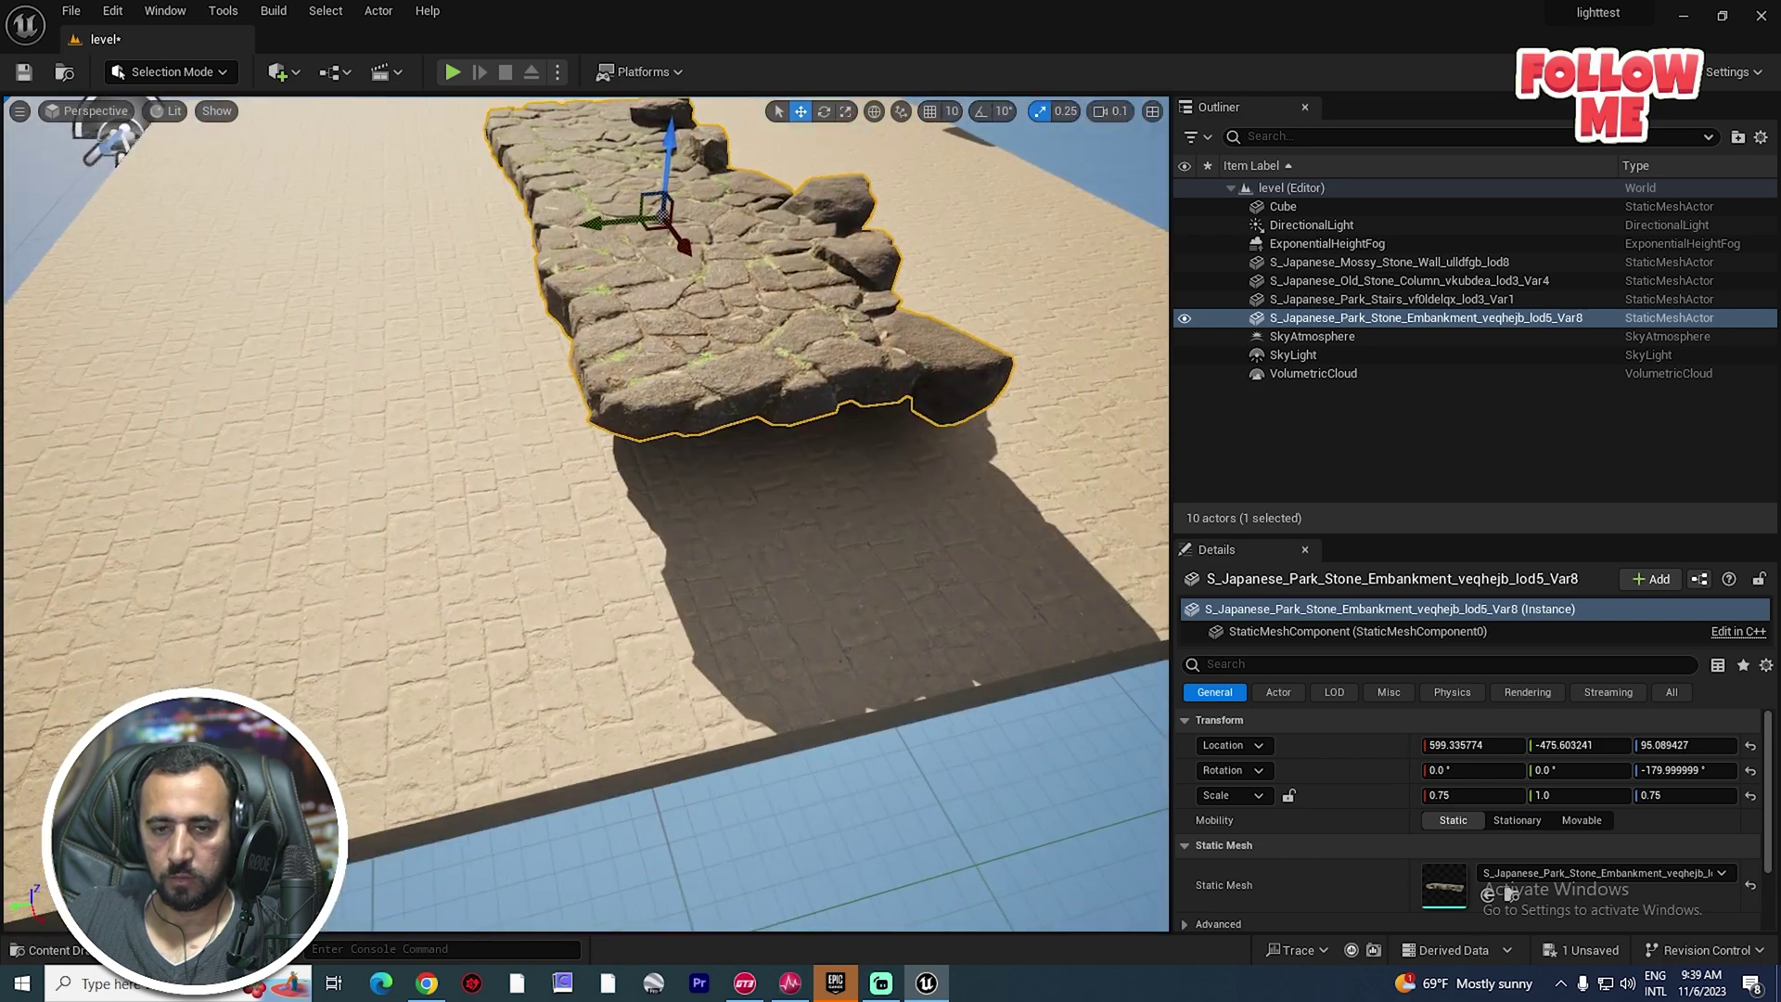
Duplicate the embankment alongside itself, turn the copy 180° with rotation snapping on, and close the gap at a Y location of about -350.7.
{"action": "key", "text": "s"}
{"action": "right_click_drag", "start_coordinate": [623, 632], "coordinate": [623, 491]}
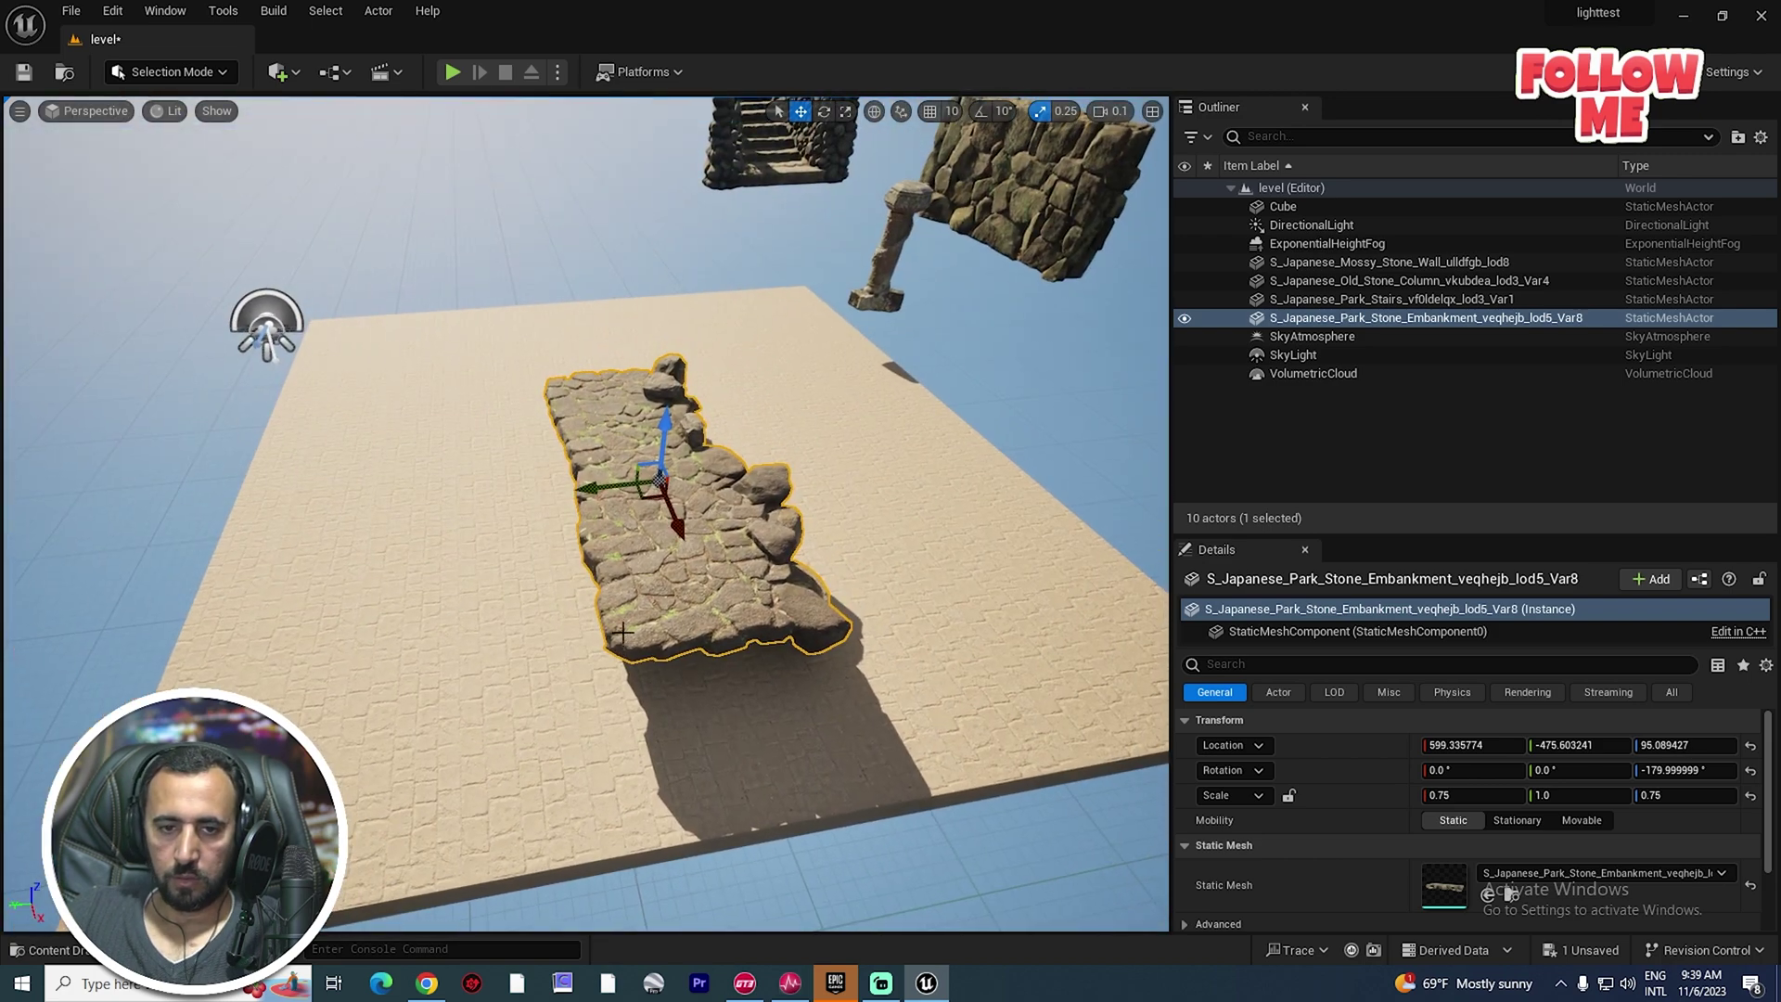
{"action": "left_click_drag", "start_coordinate": [607, 500], "coordinate": [389, 544], "text": "alt"}
{"action": "key", "text": "e"}
{"action": "left_click_drag", "start_coordinate": [531, 567], "coordinate": [409, 617]}
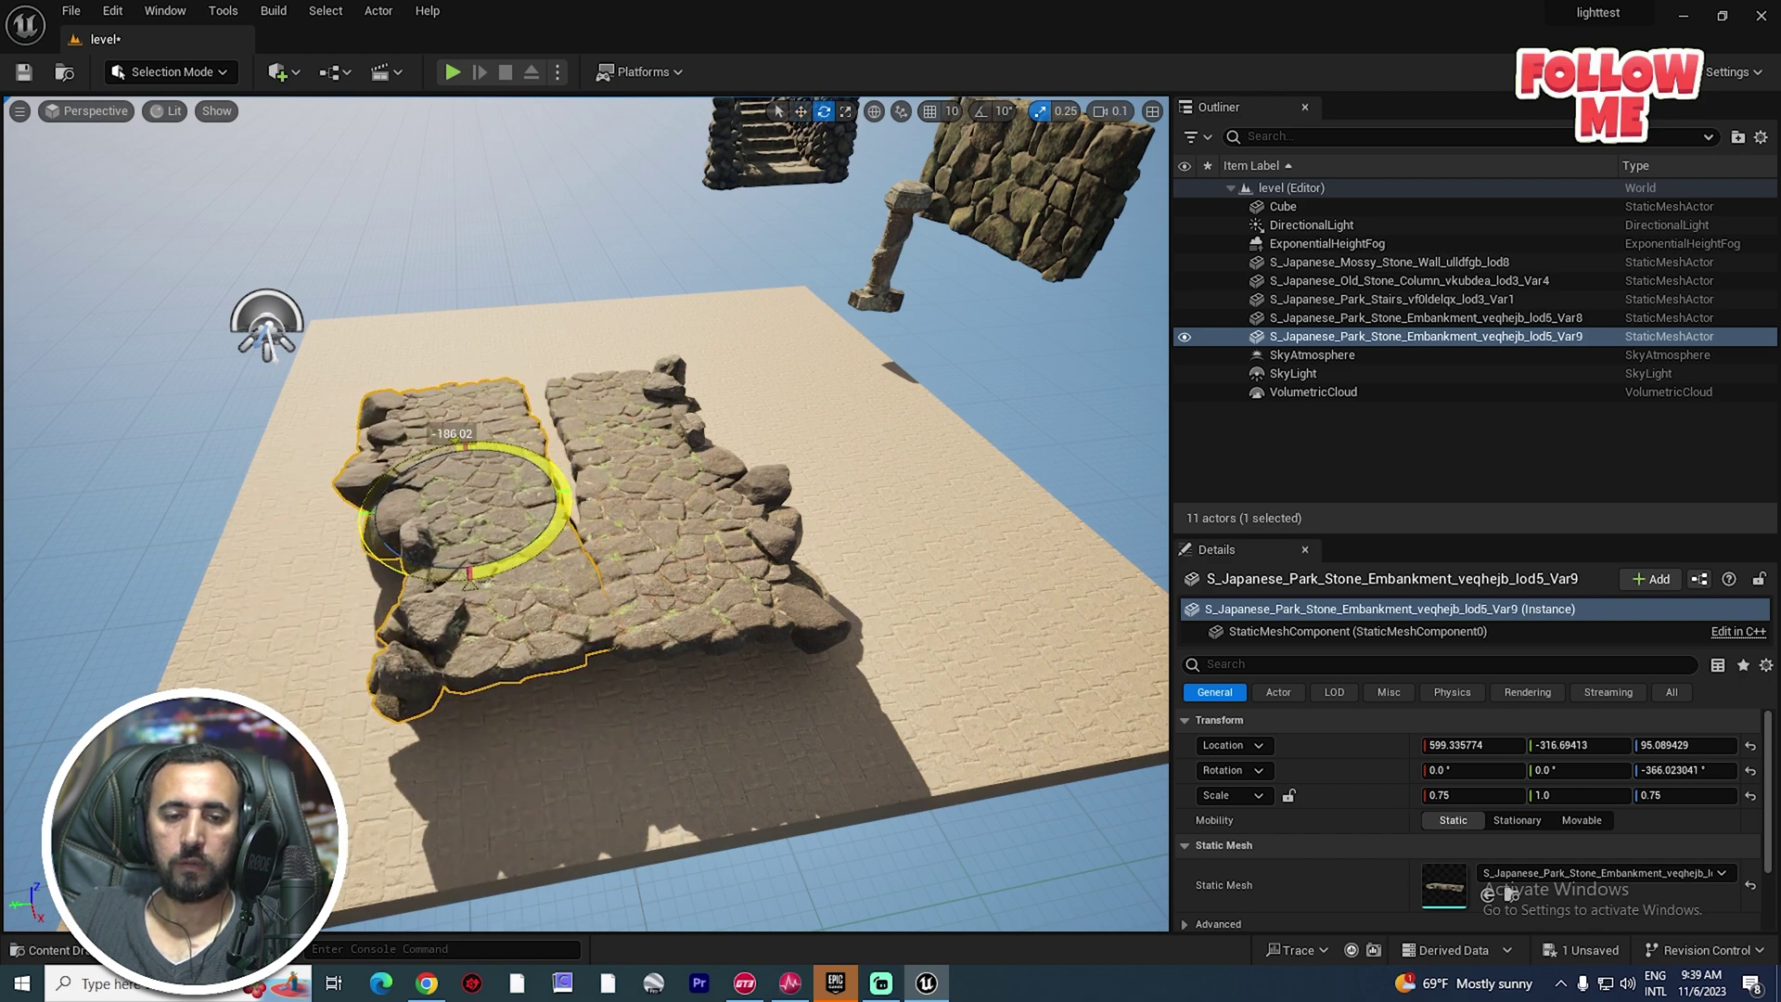
{"action": "left_click", "coordinate": [980, 110]}
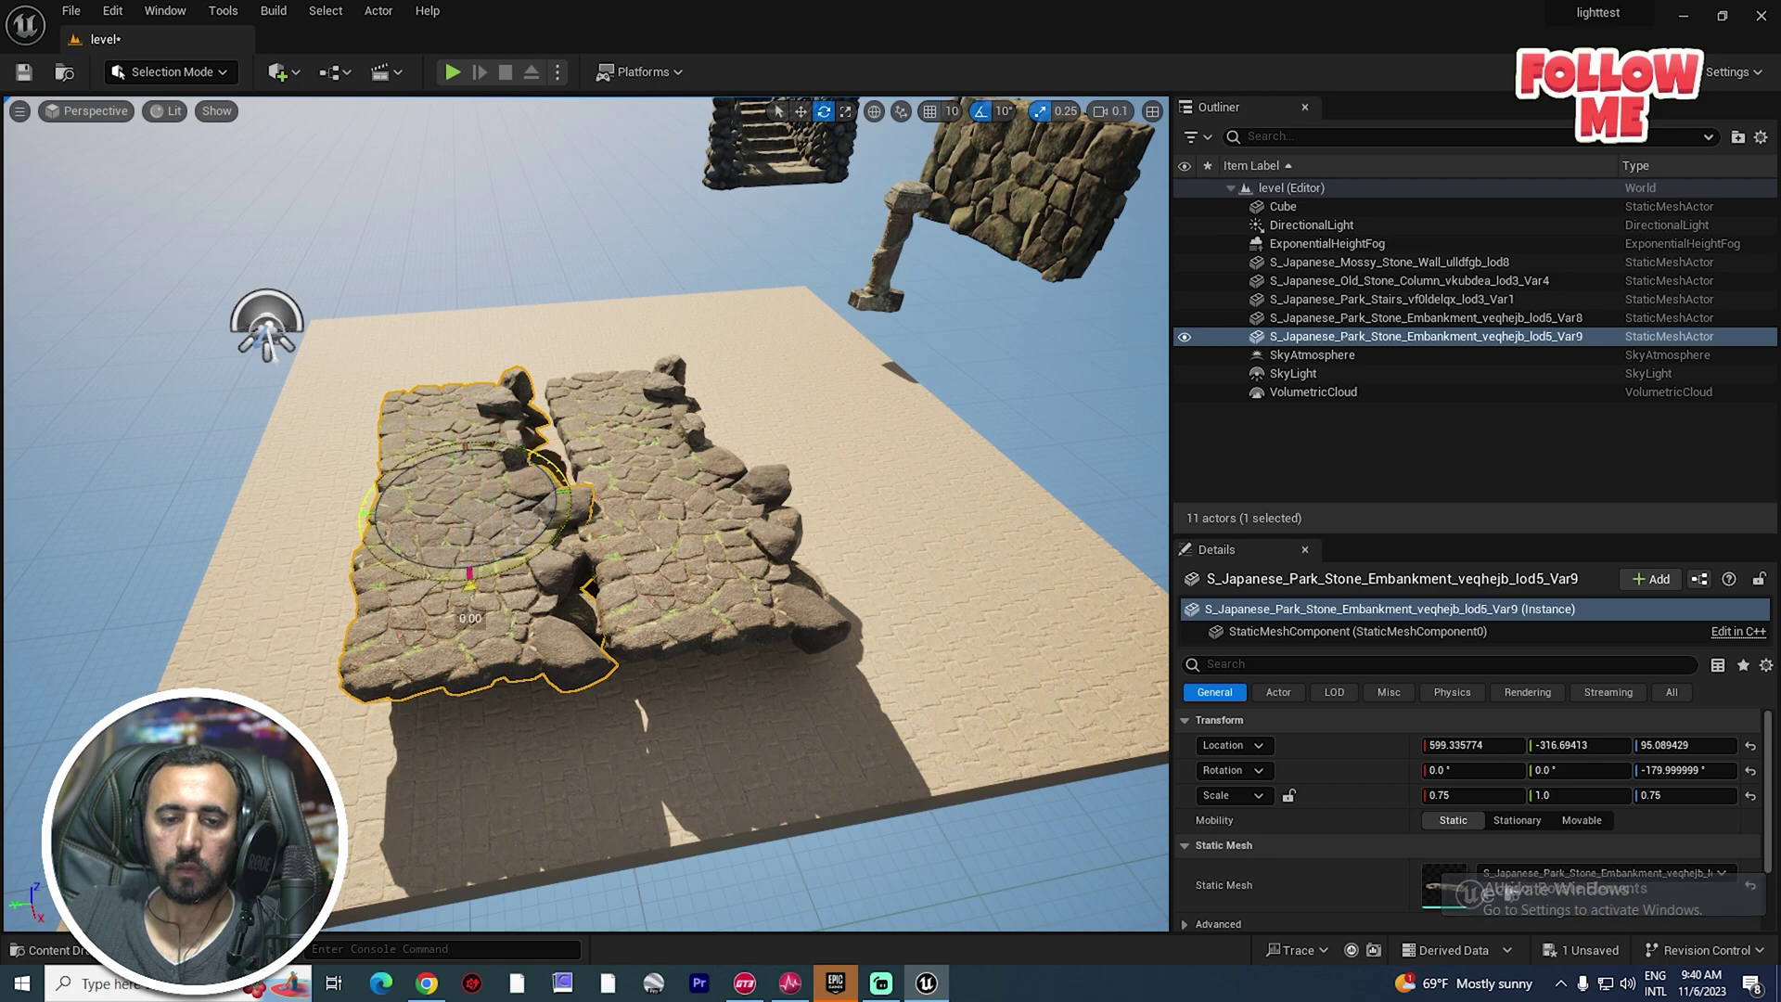
{"action": "left_click_drag", "start_coordinate": [469, 593], "coordinate": [466, 434]}
{"action": "left_click_drag", "start_coordinate": [417, 512], "coordinate": [446, 509]}
{"action": "middle_click_drag", "start_coordinate": [447, 508], "coordinate": [419, 456]}
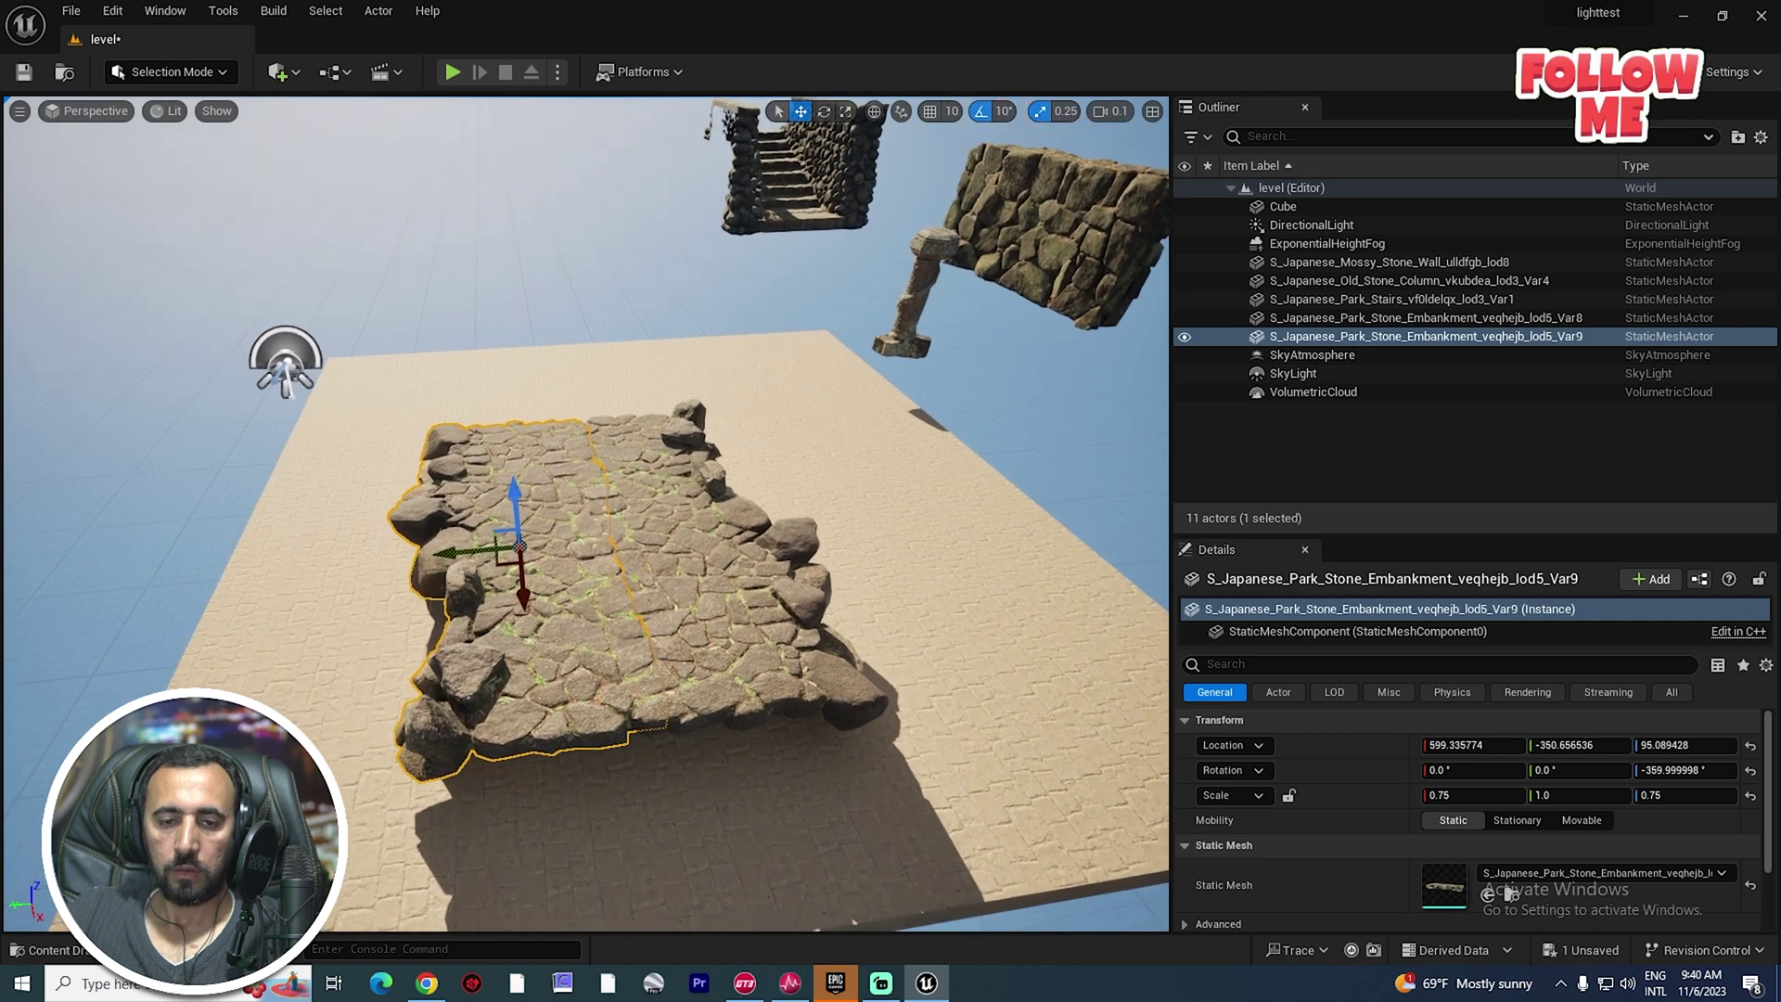
Place the old stone column on one side of the embankment walkway at a location of about 495.1, -457.6, 96.7.
{"action": "left_click_drag", "start_coordinate": [840, 407], "coordinate": [629, 552]}
{"action": "left_click", "coordinate": [924, 347]}
{"action": "key", "text": "f"}
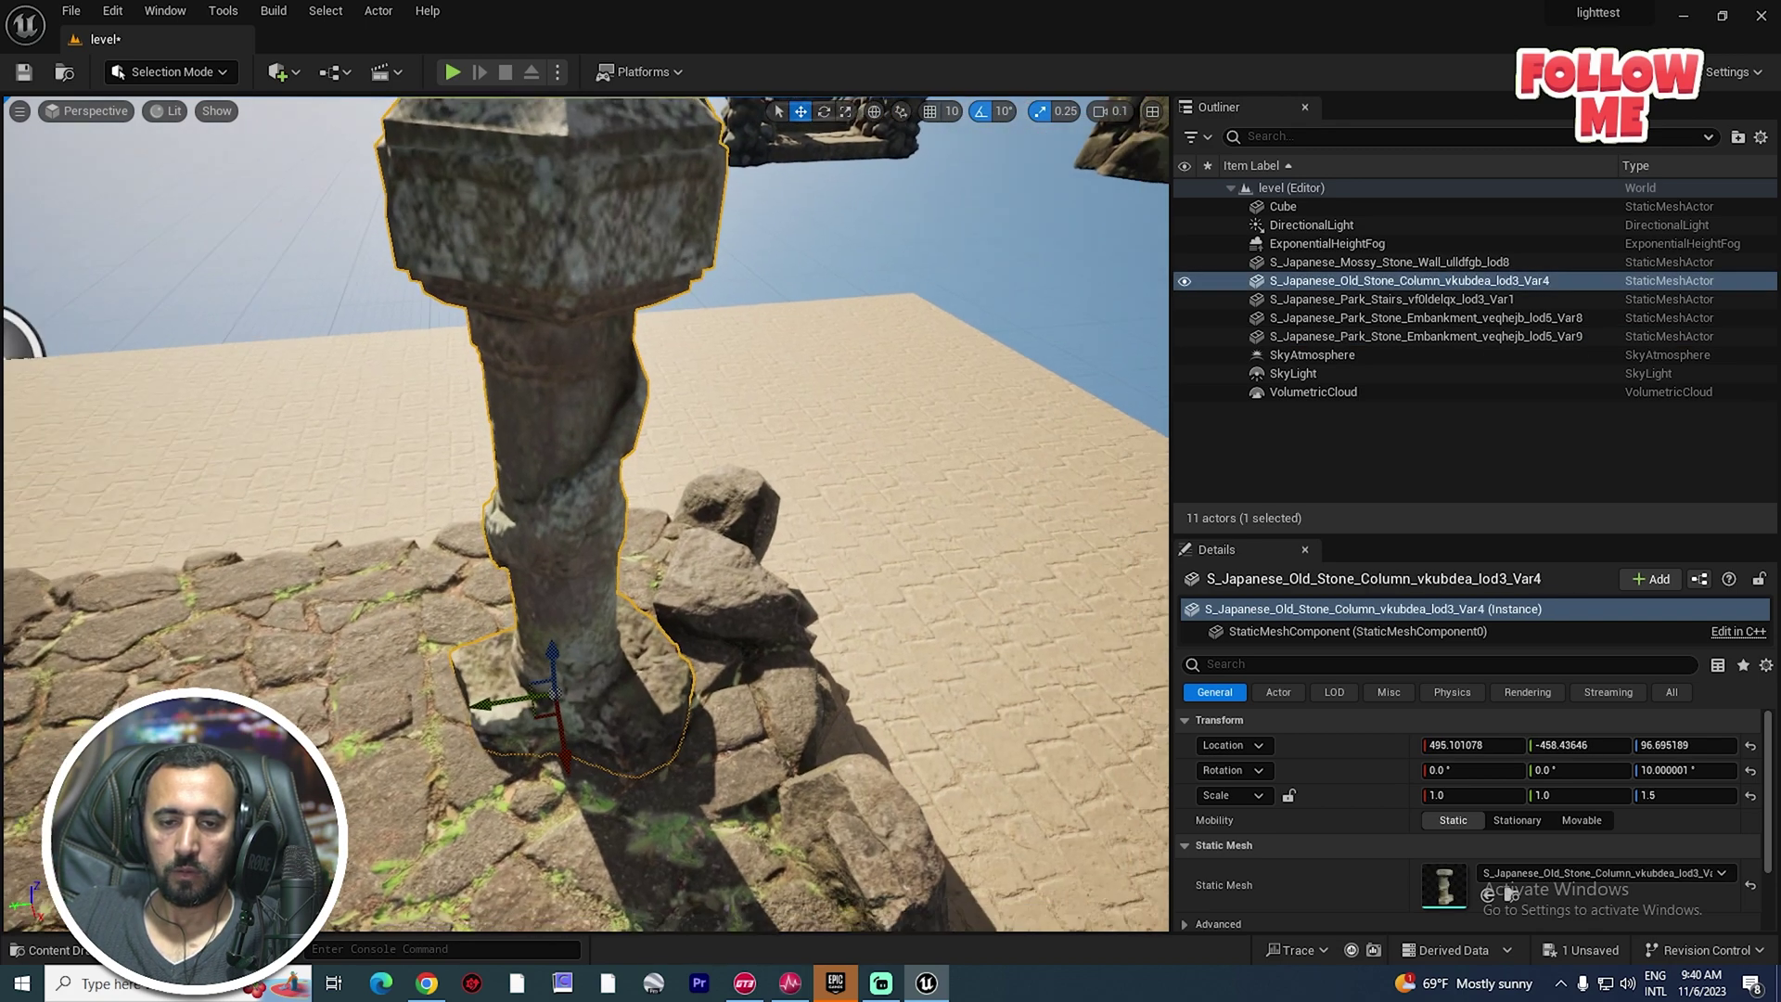
{"action": "scroll", "coordinate": [543, 584], "scroll_direction": "down", "scroll_amount": 3}
{"action": "right_click_drag", "start_coordinate": [543, 584], "coordinate": [510, 640]}
{"action": "mouse_move", "coordinate": [542, 585]}
{"action": "left_mouse_down"}
{"action": "mouse_move", "coordinate": [519, 590]}
{"action": "mouse_move", "coordinate": [540, 585]}
{"action": "left_mouse_up"}
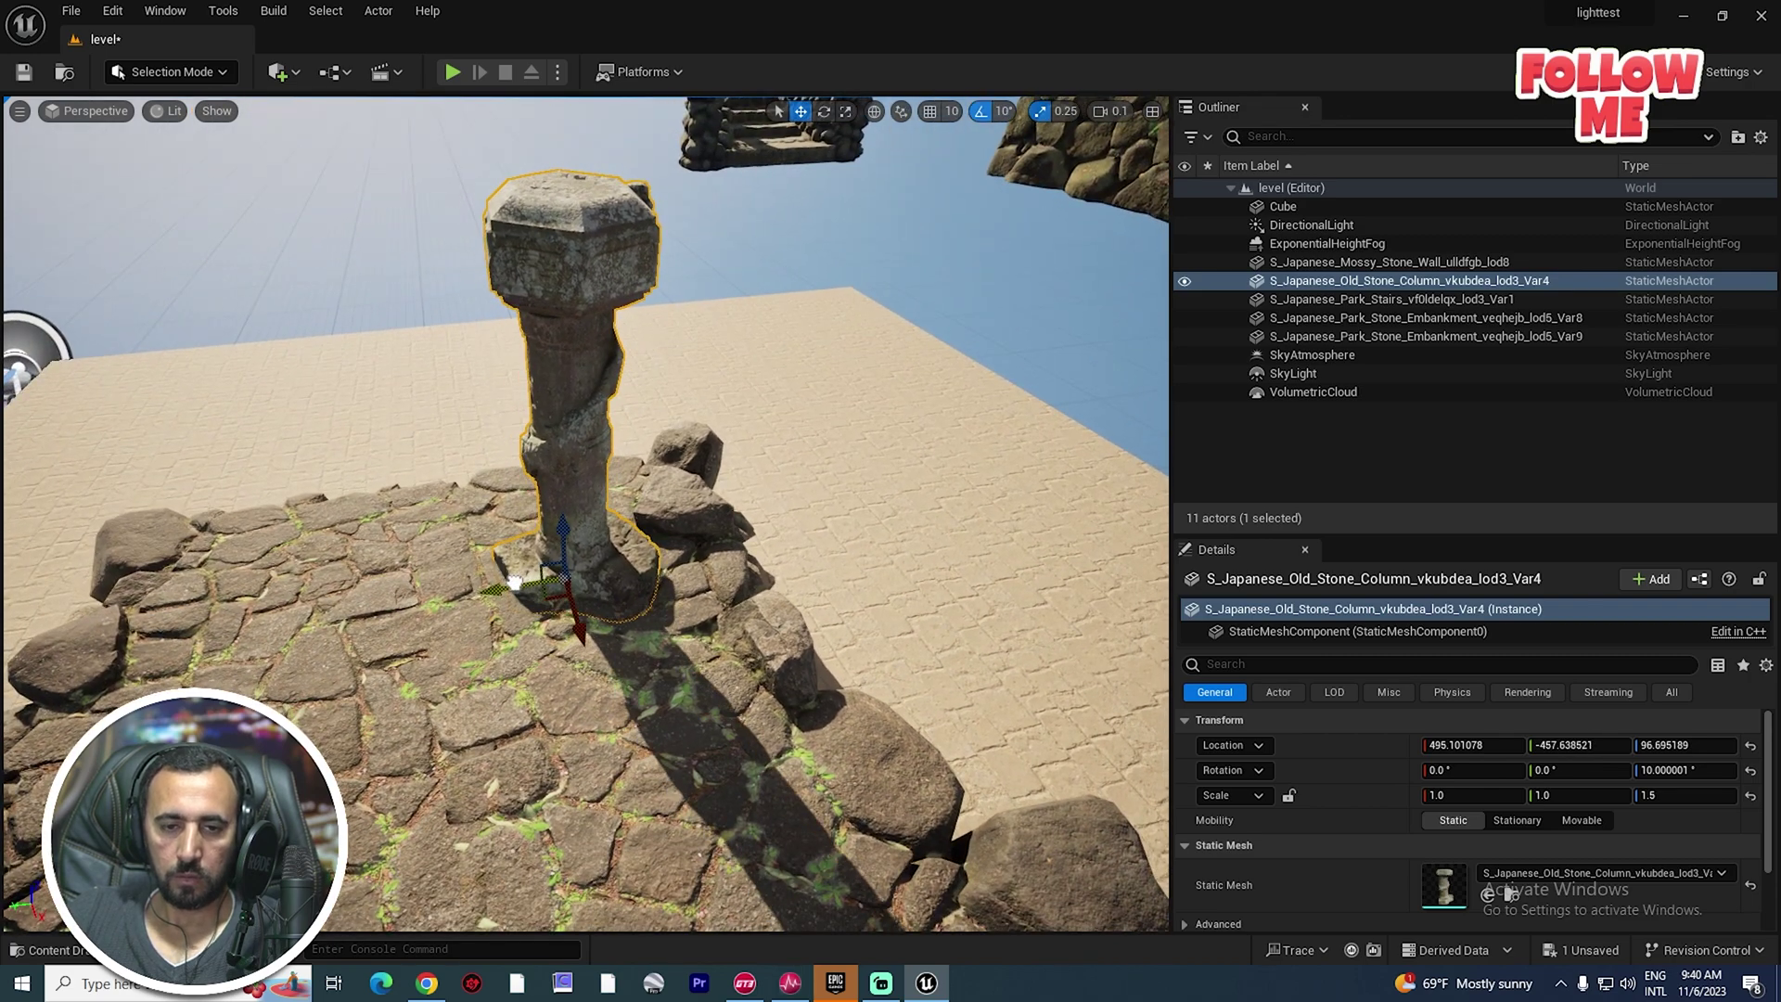
Duplicate the stone column to the opposite side of the walkway, and duplicate the pair along it to an X location of about 634.1.
{"action": "mouse_move", "coordinate": [470, 597]}
{"action": "right_mouse_down"}
{"action": "mouse_move", "coordinate": [470, 649]}
{"action": "mouse_move", "coordinate": [469, 597]}
{"action": "right_mouse_up"}
{"action": "left_click_drag", "start_coordinate": [492, 572], "coordinate": [283, 605], "text": "alt+shift"}
{"action": "left_click", "coordinate": [766, 487]}
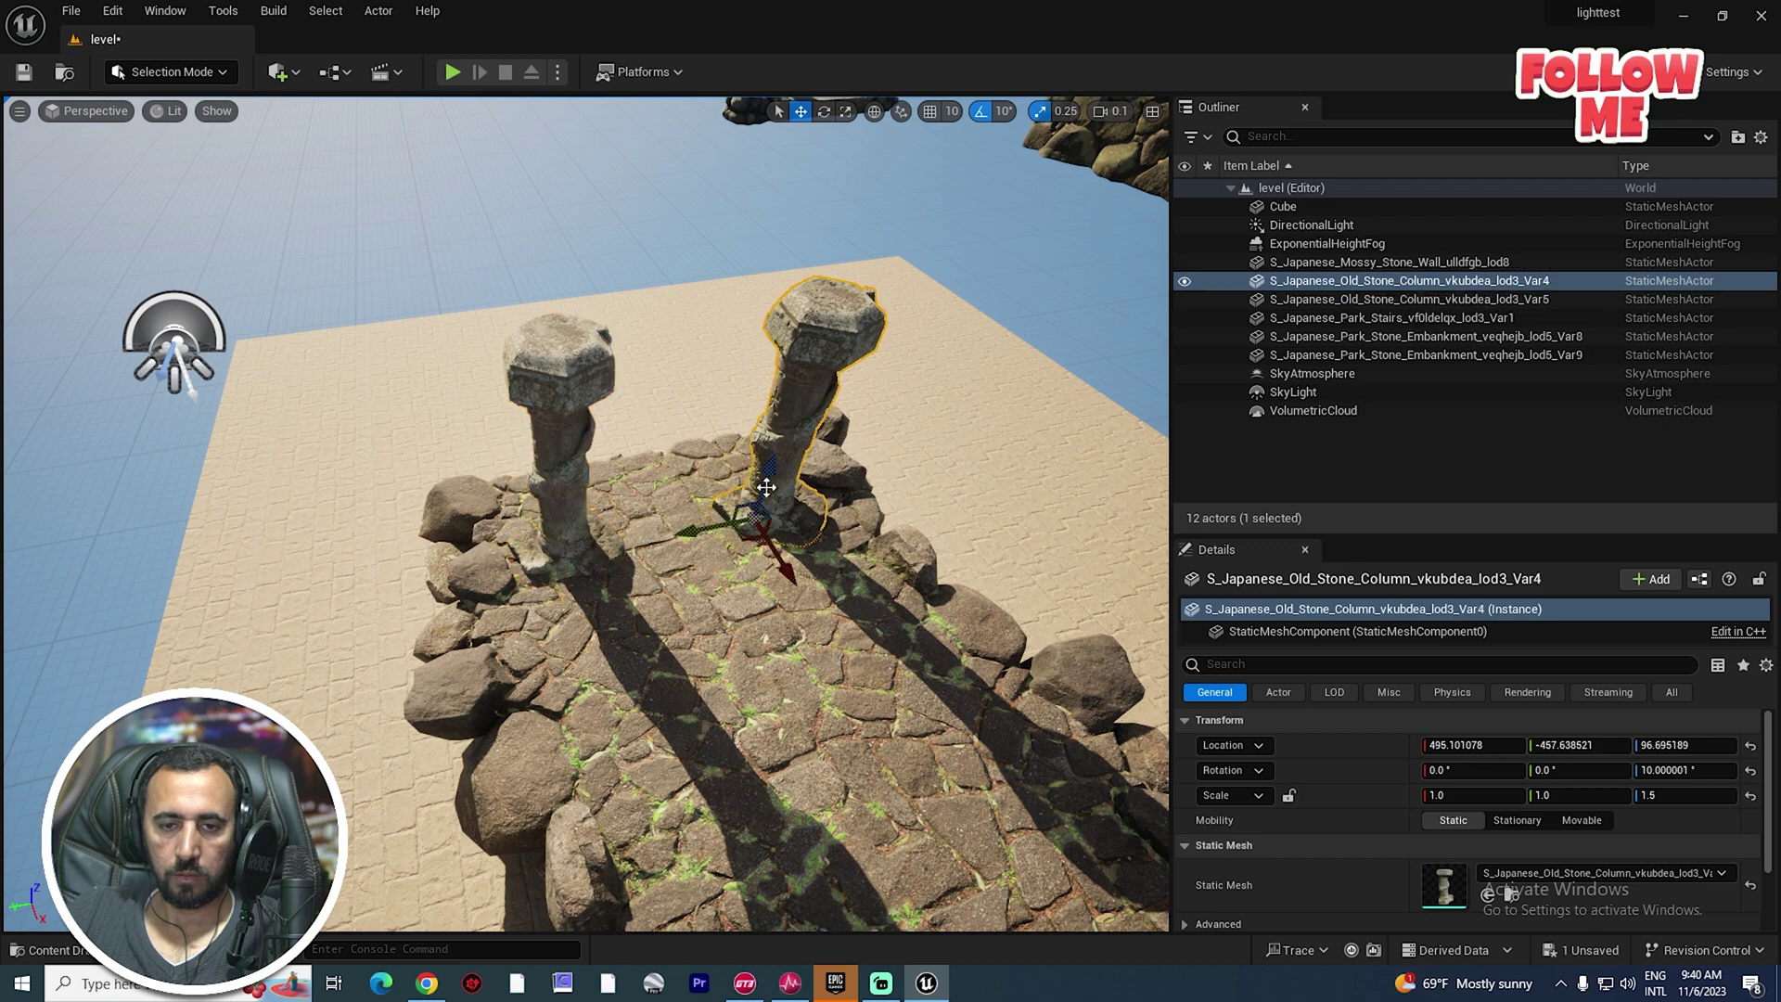
{"action": "left_click", "coordinate": [543, 466], "text": "shift"}
{"action": "right_click_drag", "start_coordinate": [543, 465], "coordinate": [598, 515]}
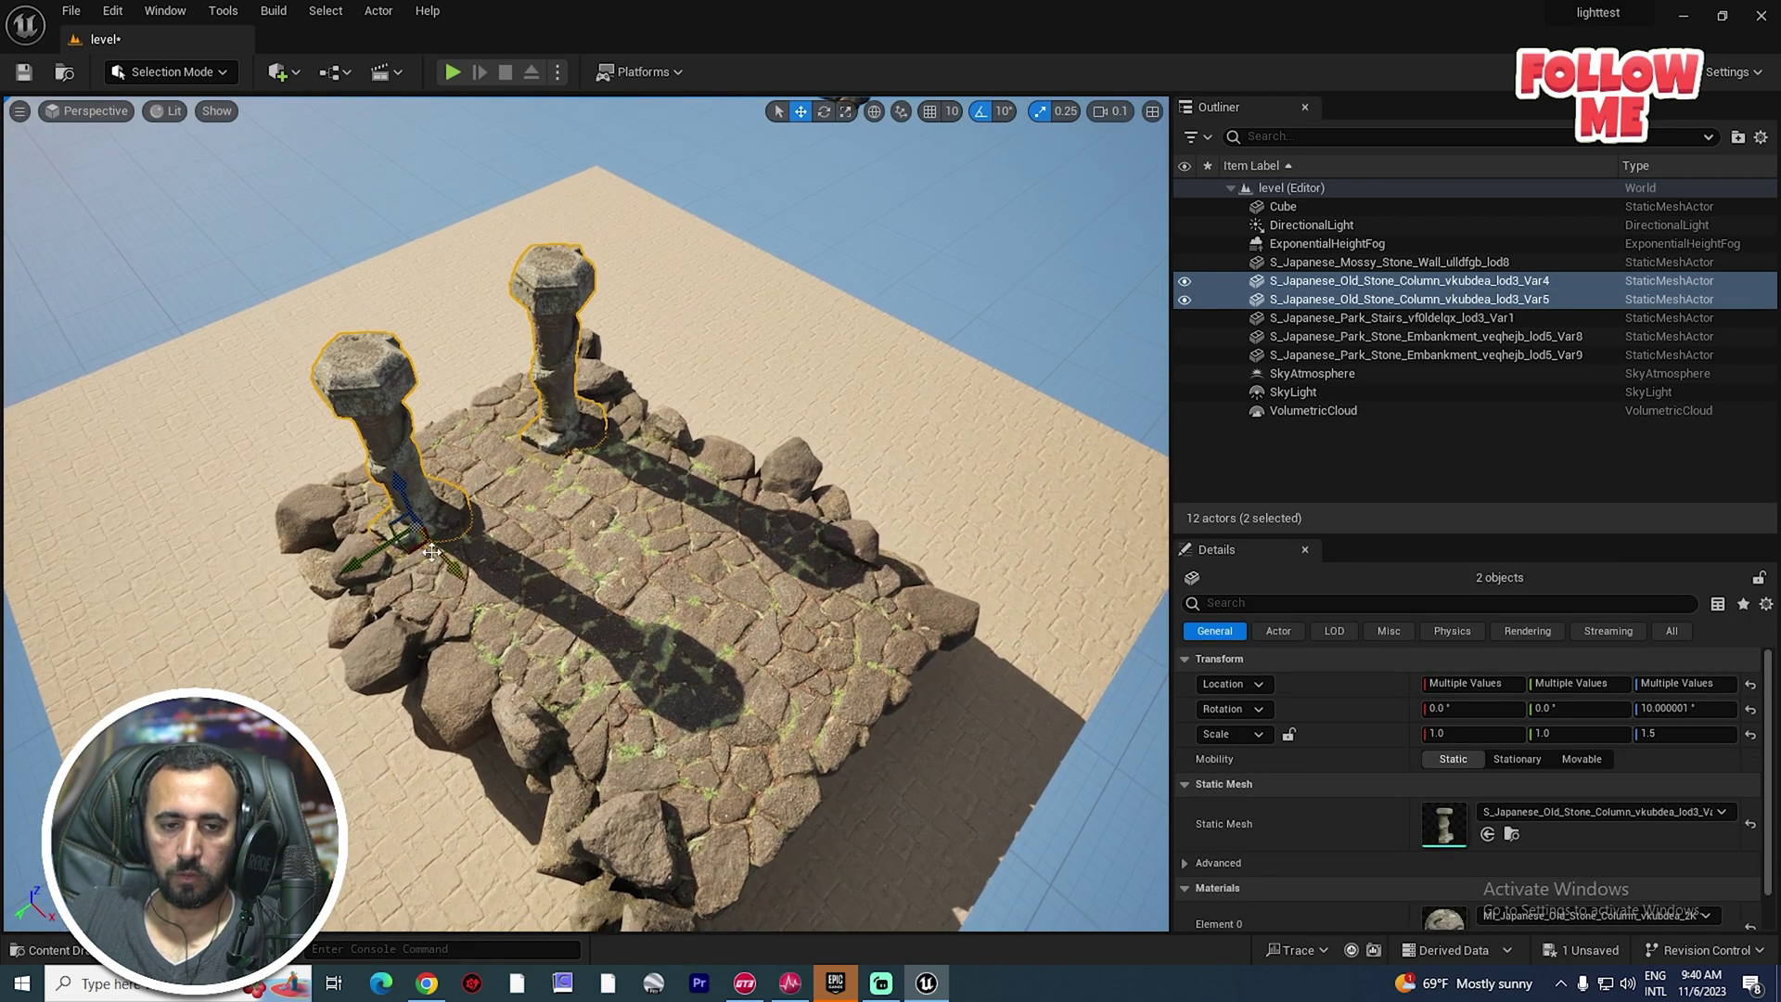
{"action": "left_click_drag", "start_coordinate": [449, 564], "coordinate": [501, 614], "text": "alt+shift"}
{"action": "right_click_drag", "start_coordinate": [501, 614], "coordinate": [464, 566]}
{"action": "left_click_drag", "start_coordinate": [595, 711], "coordinate": [599, 714]}
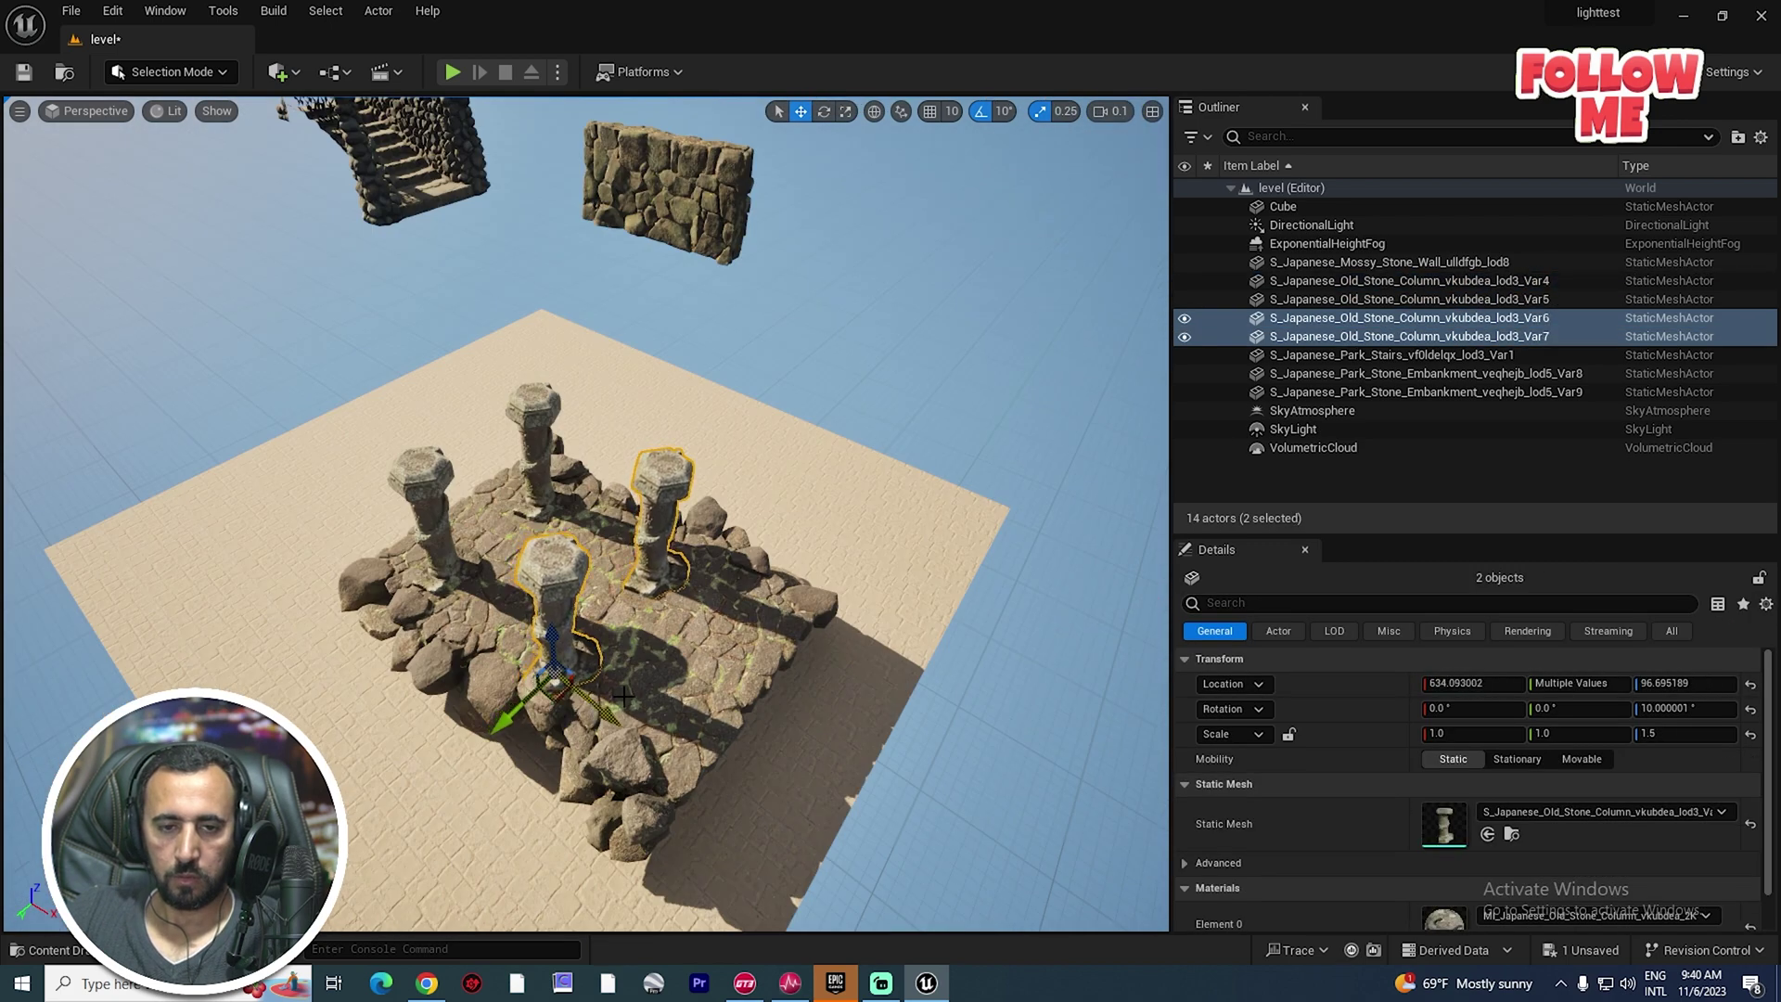
Duplicate the four columns together with both embankment halves to extend the walkway by one section.
{"action": "left_click", "coordinate": [554, 449], "text": "ctrl"}
{"action": "left_click", "coordinate": [425, 502], "text": "ctrl"}
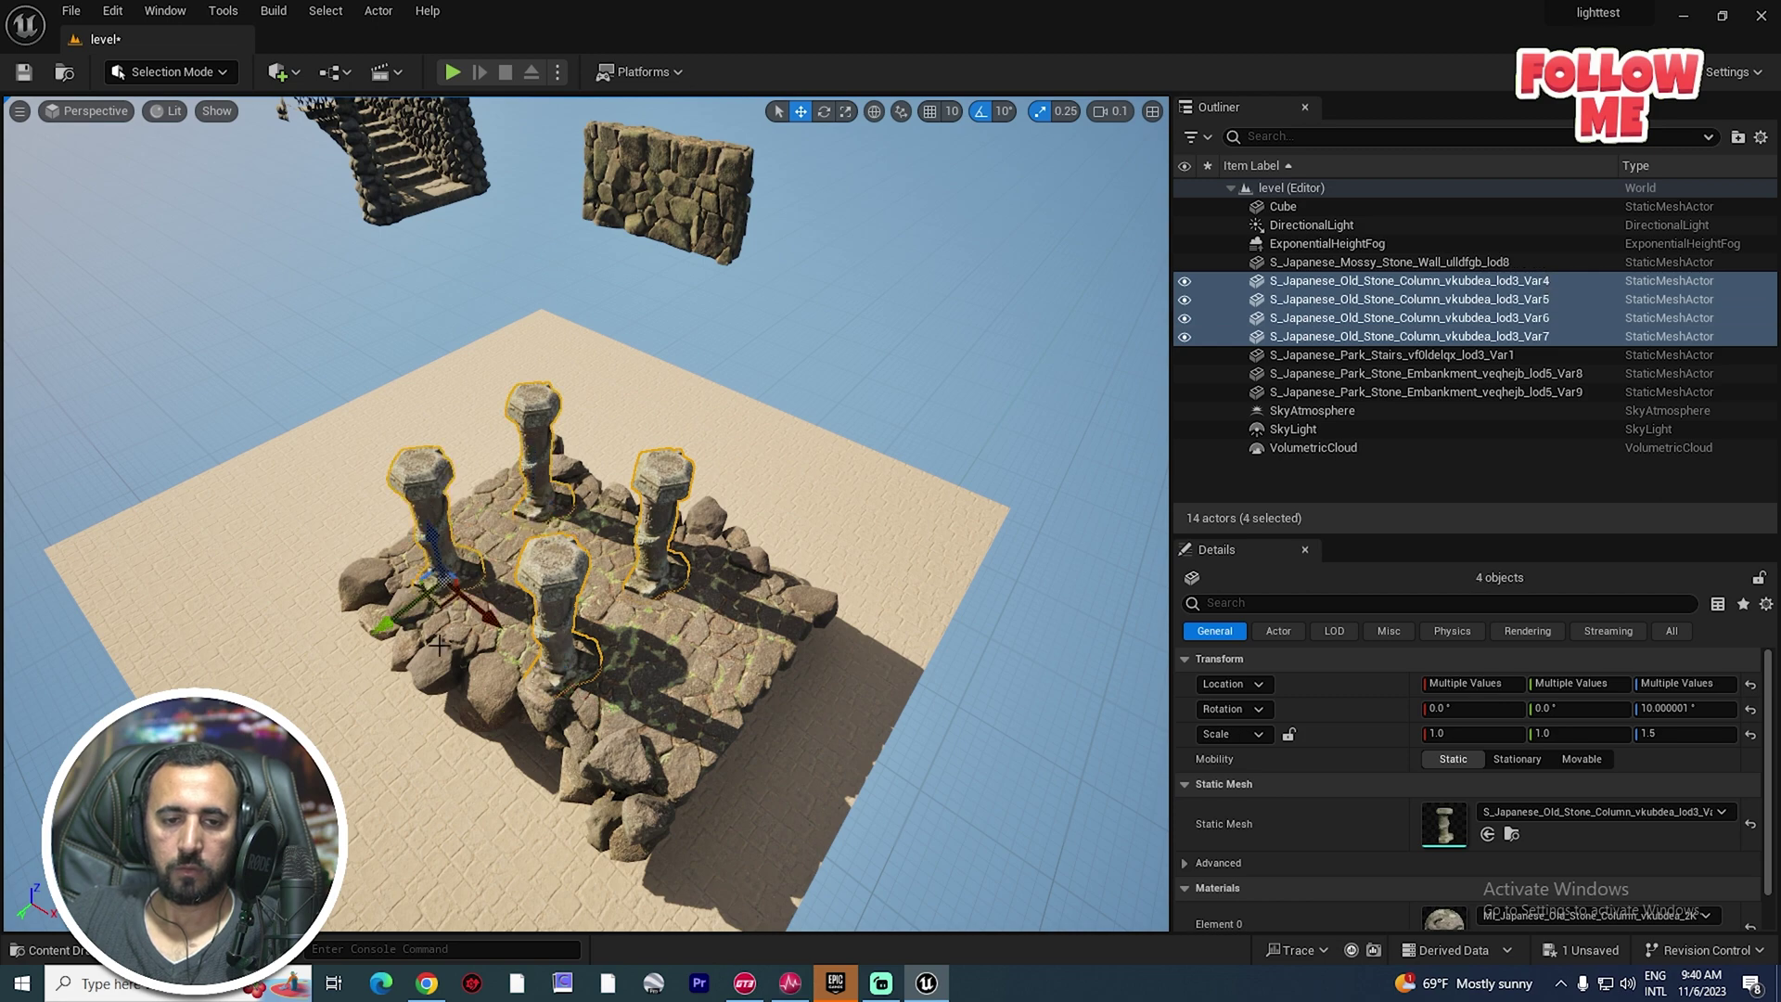
{"action": "left_click", "coordinate": [438, 664], "text": "ctrl"}
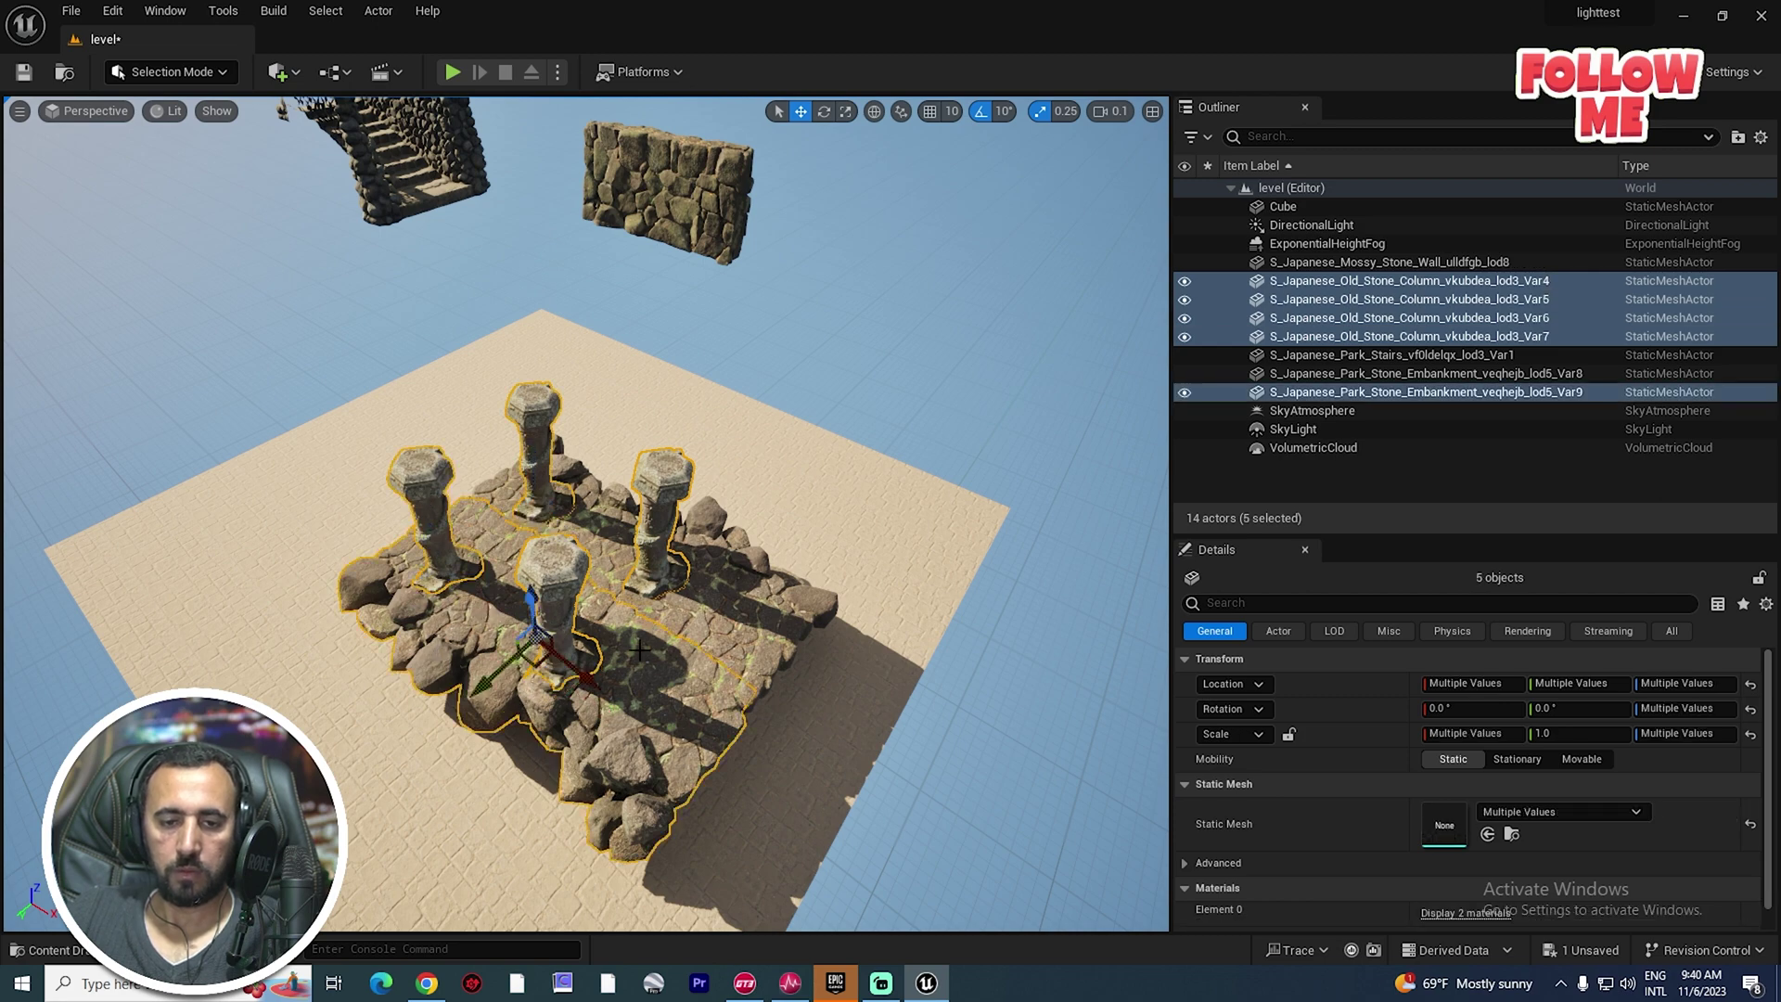
{"action": "left_click_drag", "start_coordinate": [575, 668], "coordinate": [659, 738], "text": "alt+shift"}
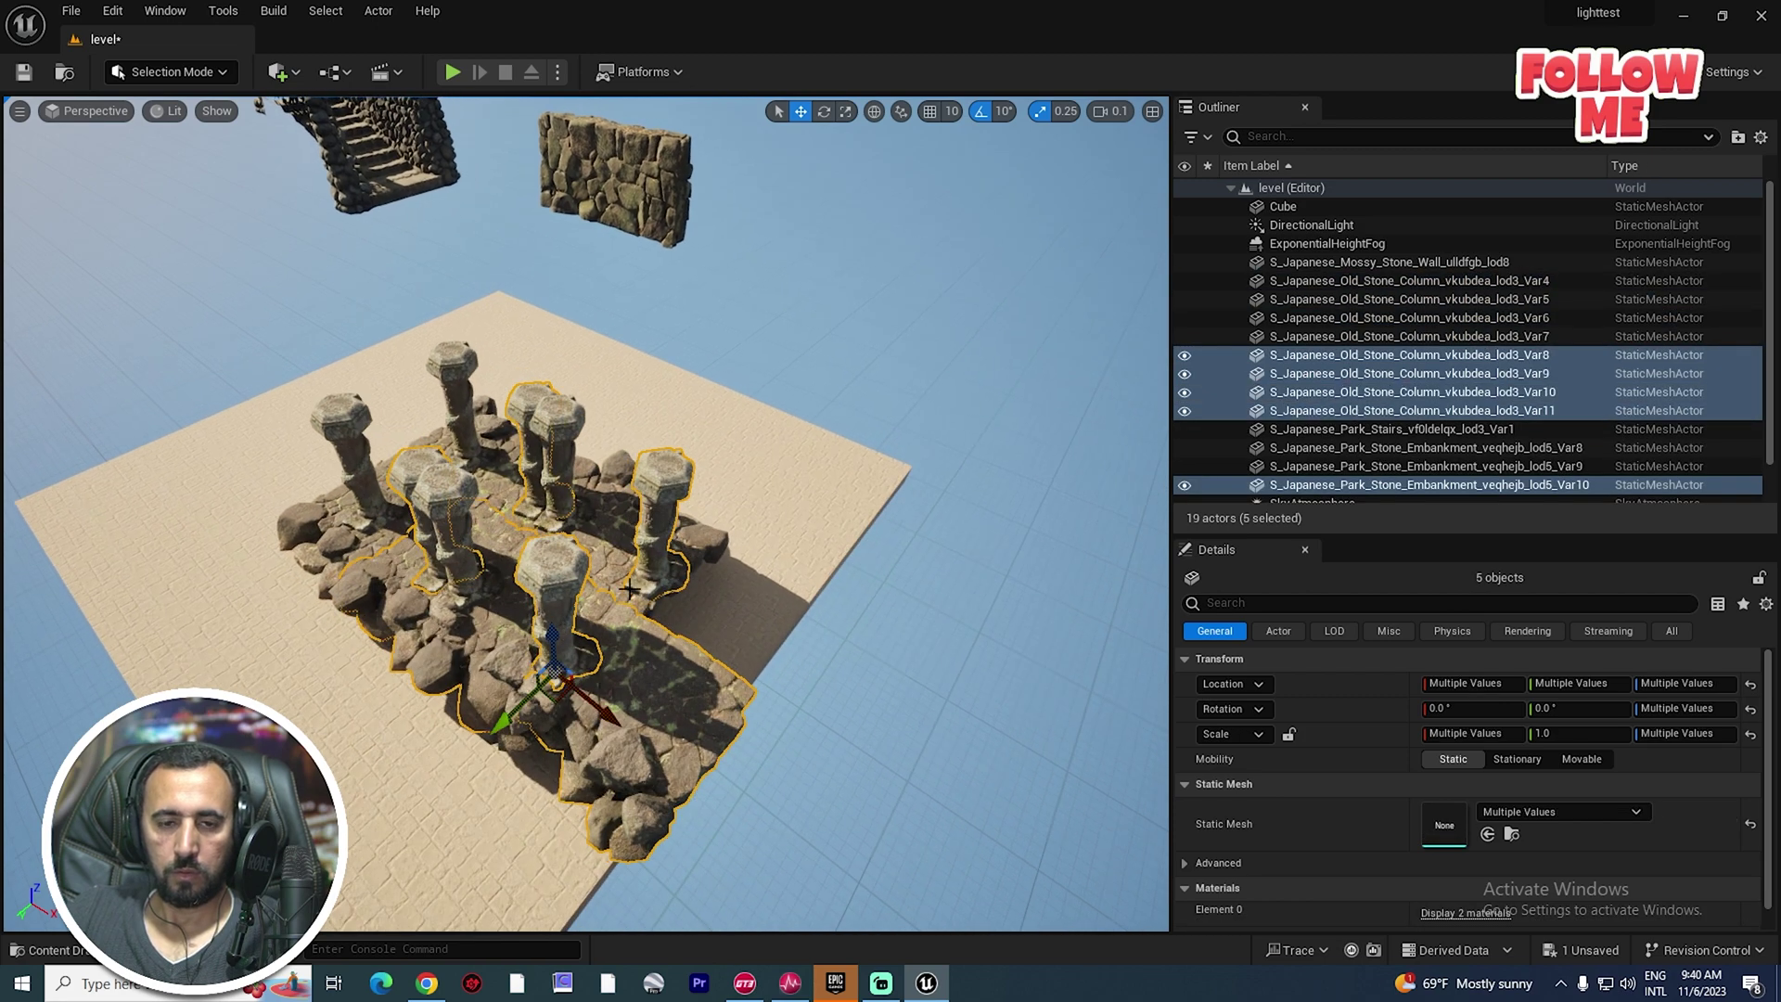
{"action": "key", "text": "ctrl+z"}
{"action": "left_click", "coordinate": [532, 615], "text": "ctrl"}
{"action": "left_click_drag", "start_coordinate": [600, 537], "coordinate": [504, 627], "text": "alt+shift"}
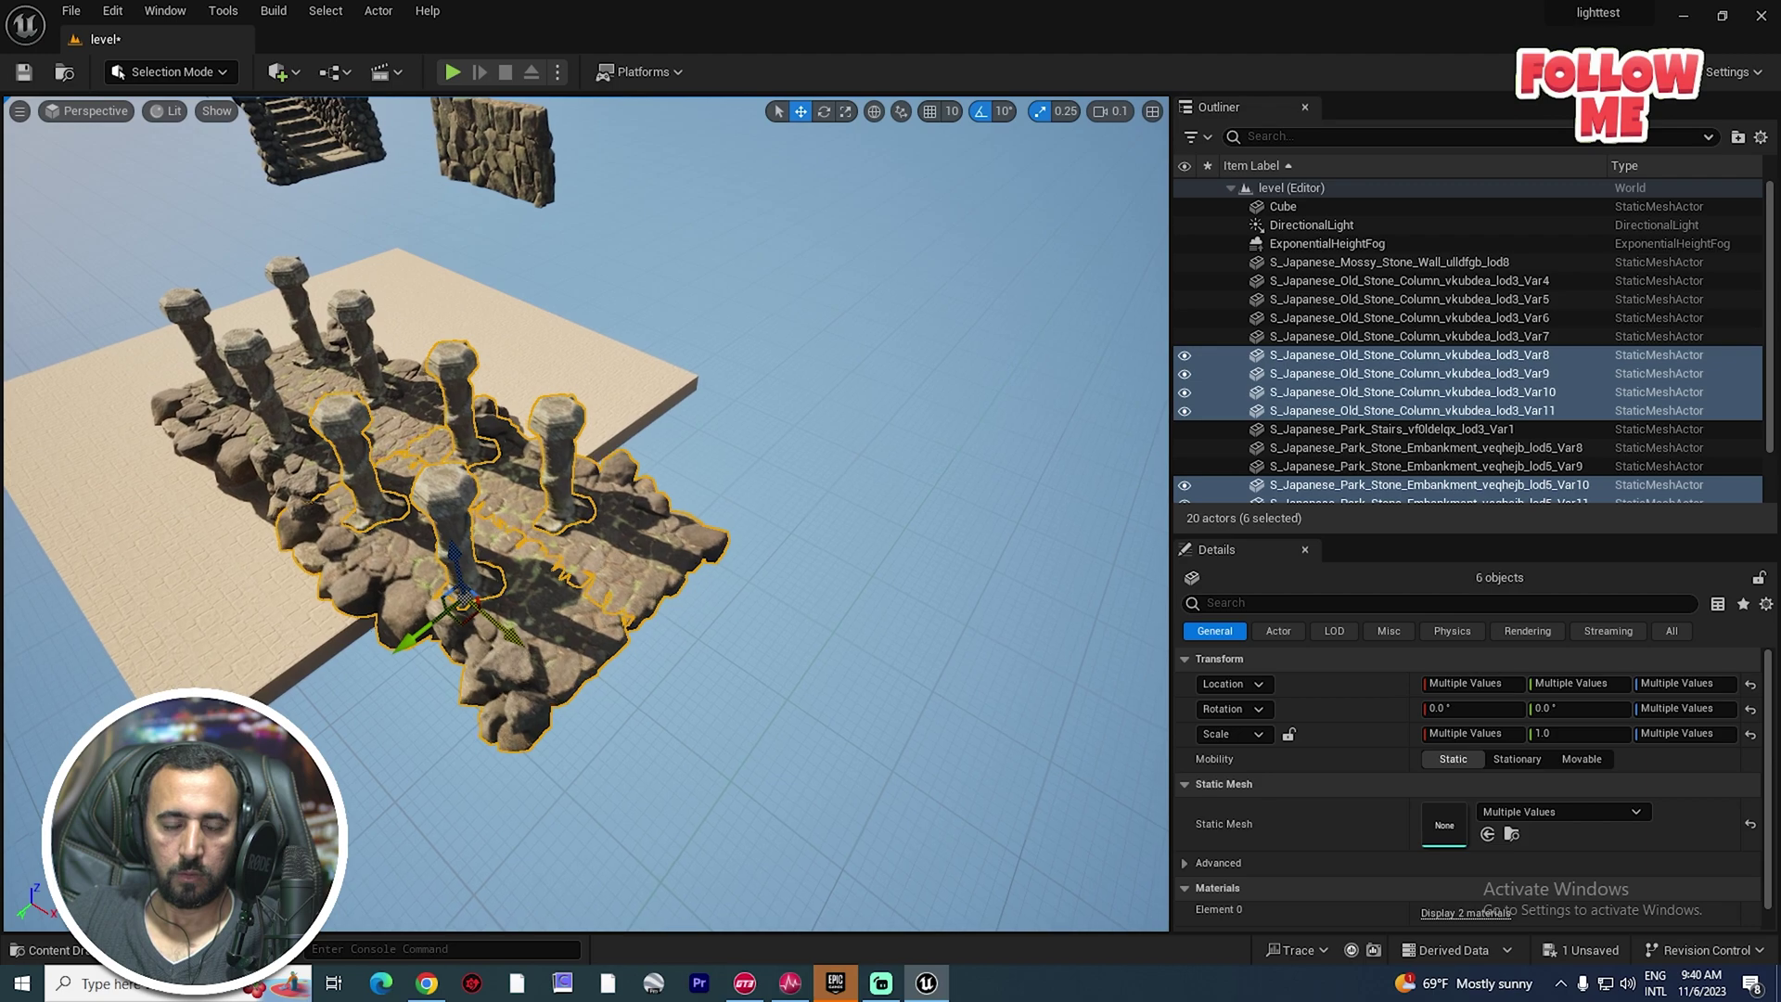
Add two more copies of the column and embankment section end to end along the walkway, and clear the selection.
{"action": "right_click_drag", "start_coordinate": [430, 624], "coordinate": [798, 632]}
{"action": "key", "text": "s"}
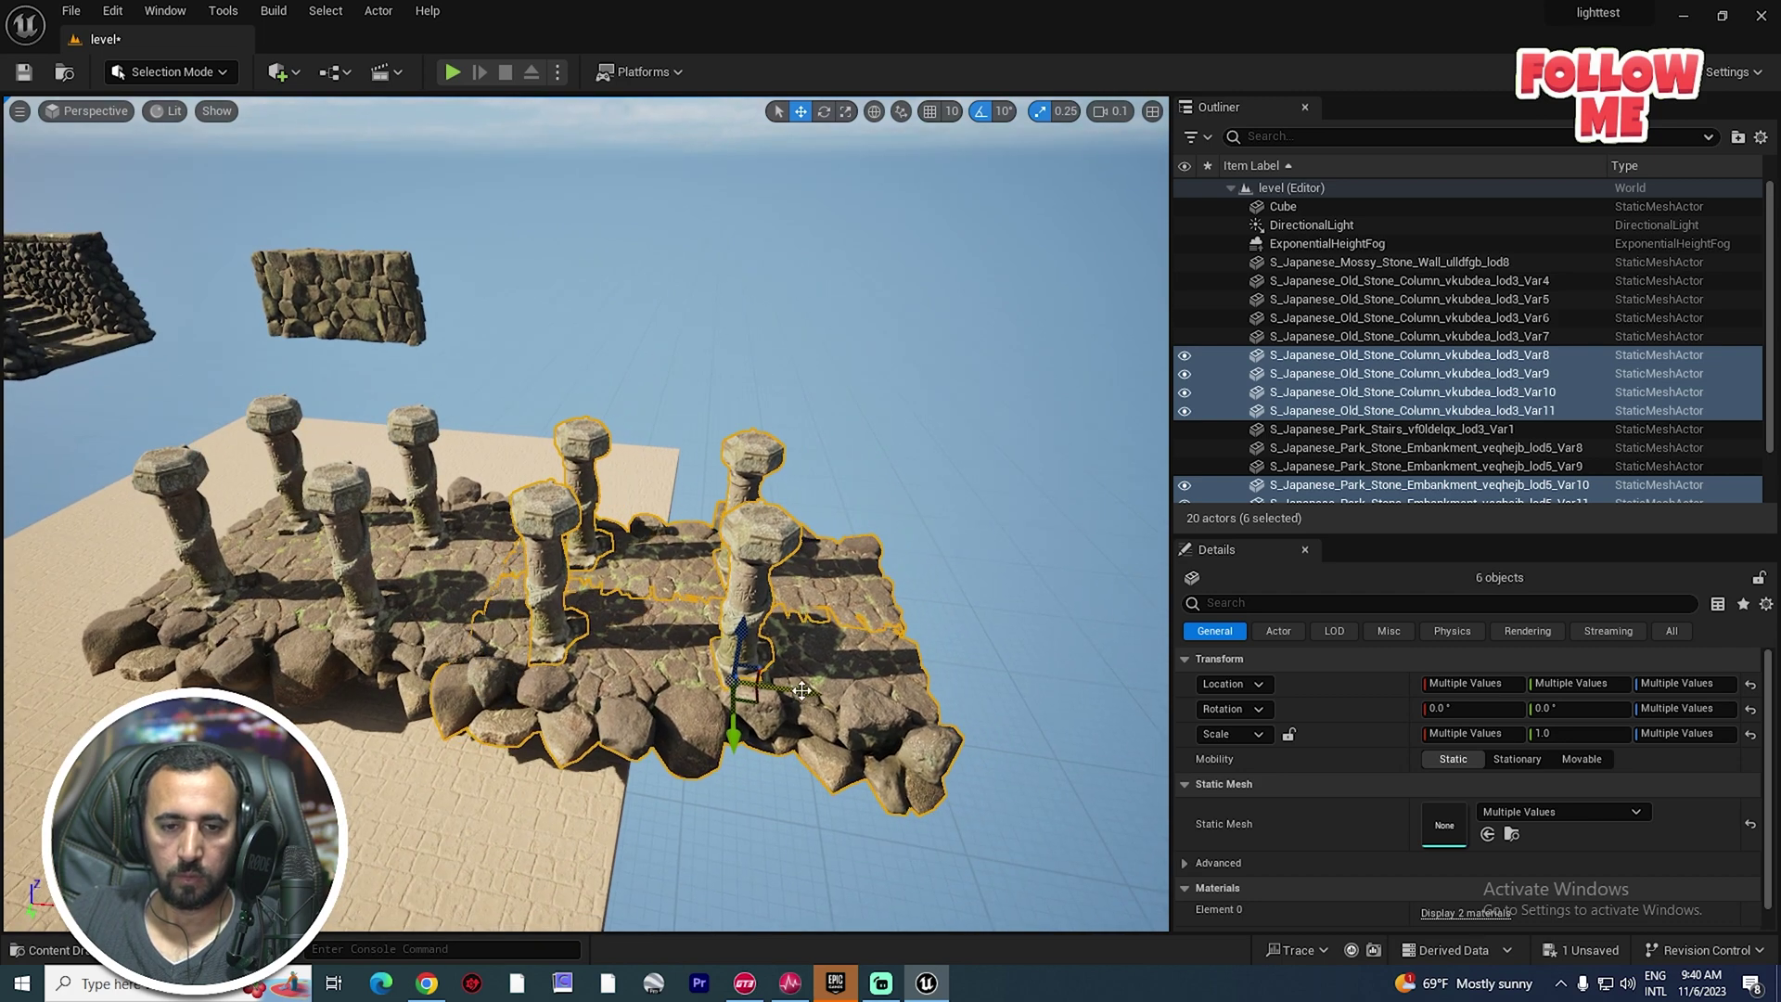
{"action": "left_click_drag", "start_coordinate": [802, 690], "coordinate": [1025, 713], "text": "alt+shift"}
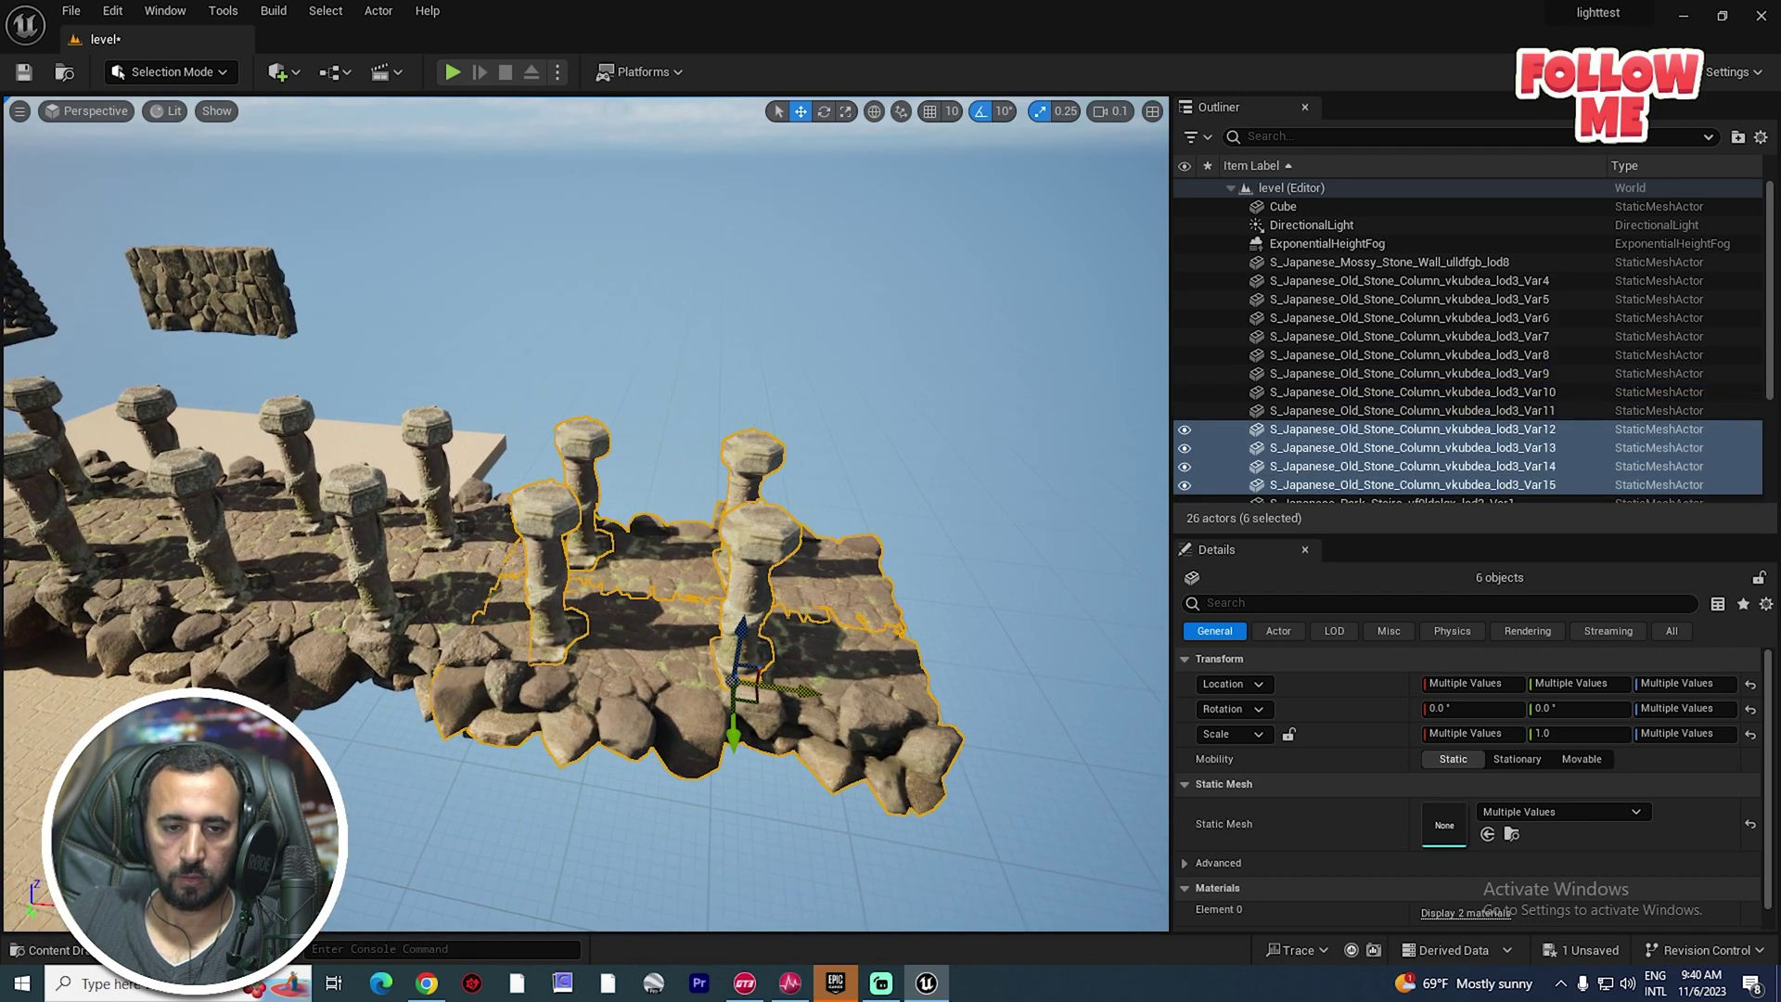
{"action": "right_click_drag", "start_coordinate": [740, 694], "coordinate": [798, 707]}
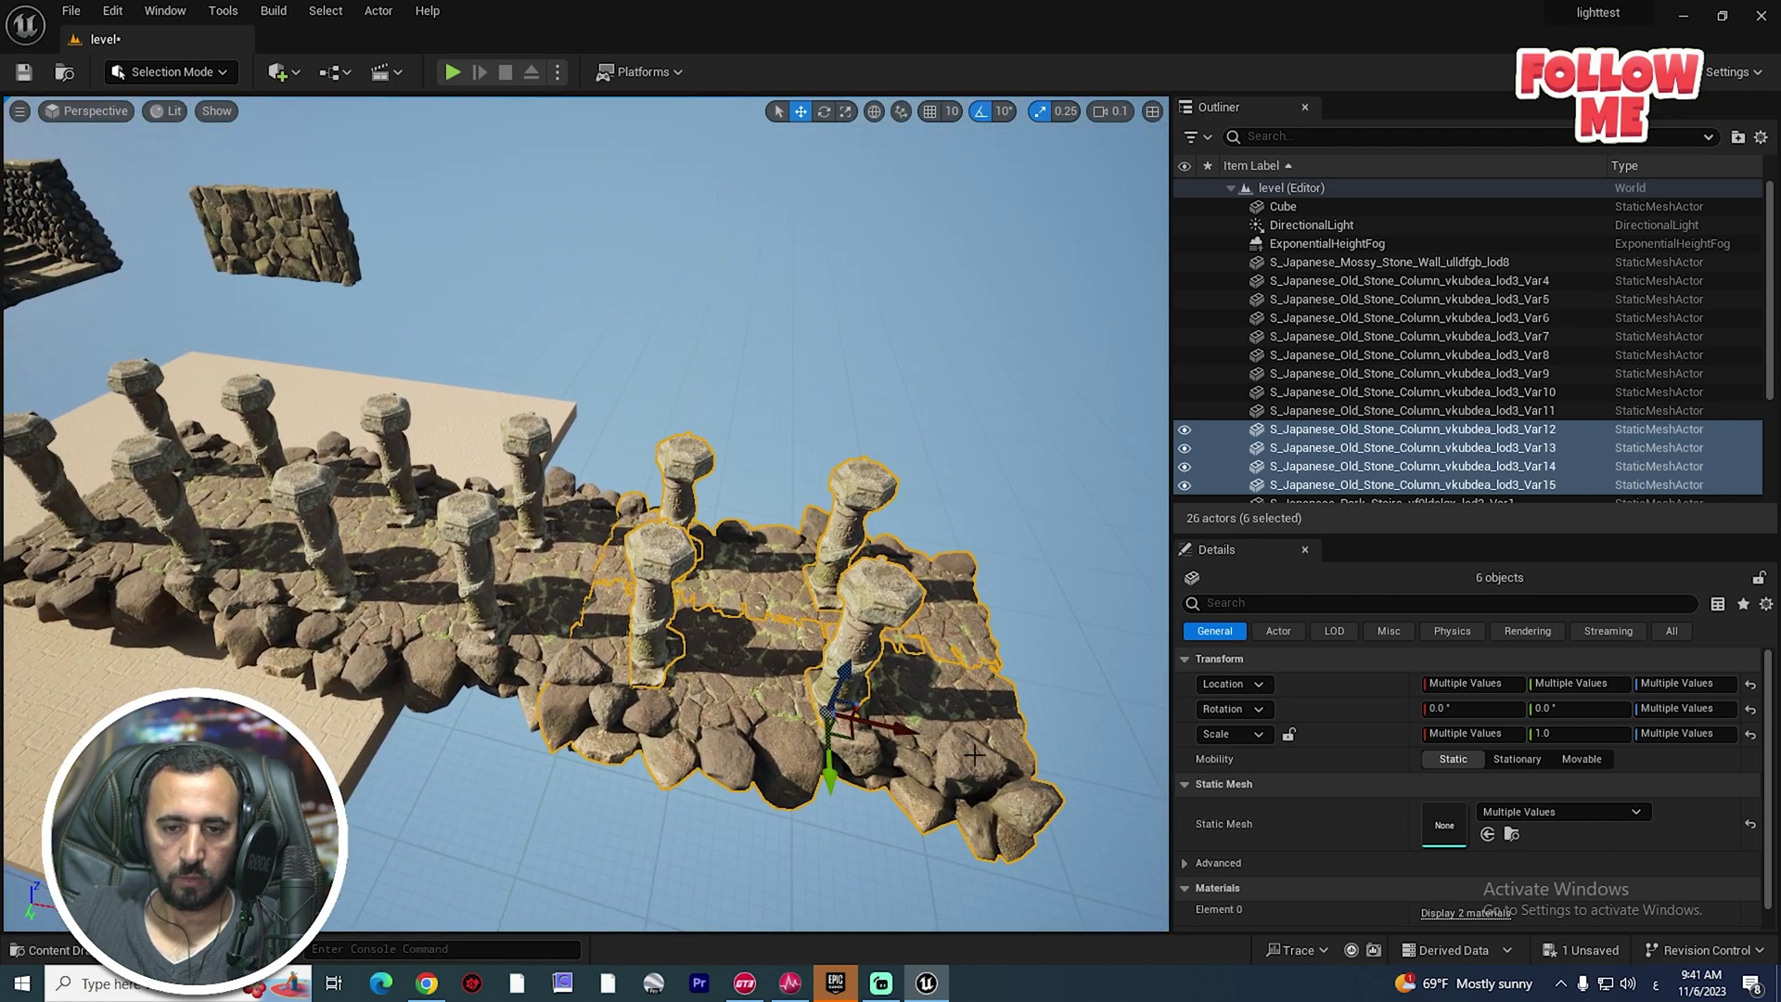
{"action": "left_click_drag", "start_coordinate": [901, 733], "coordinate": [909, 731], "text": "alt+shift"}
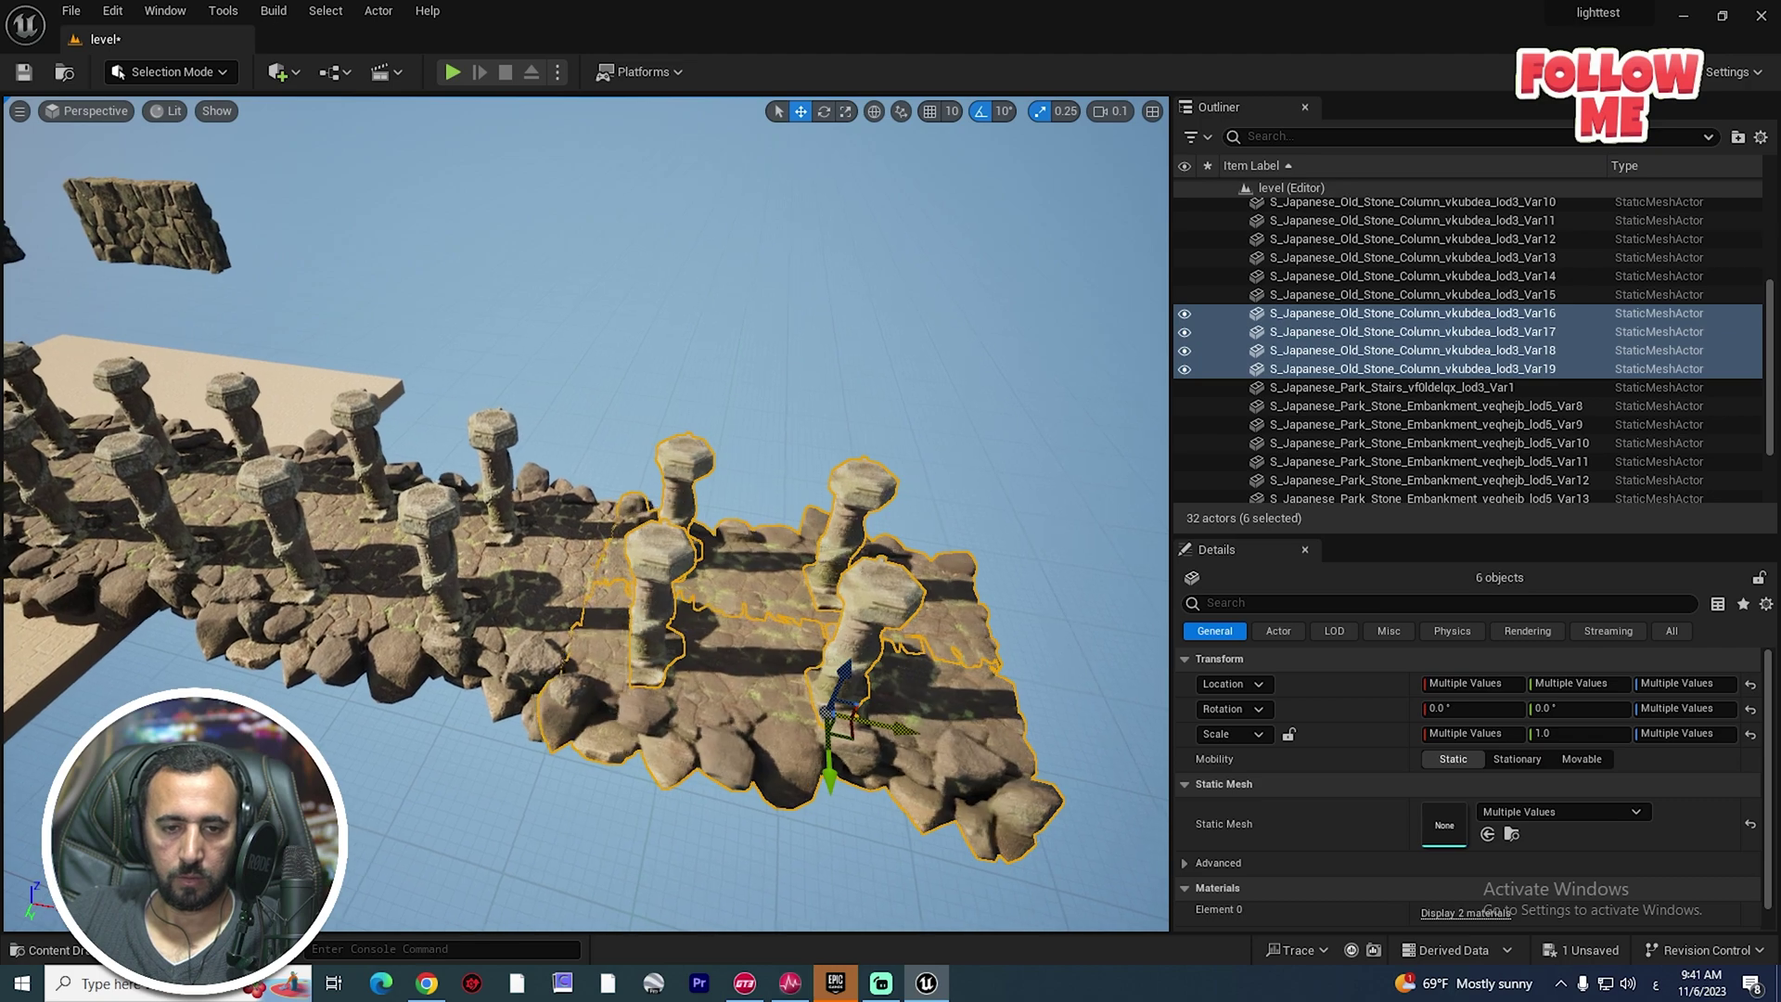
{"action": "key", "text": "Escape"}
Move the mossy stone wall alongside the walkway at an X location of about 600.3 and lower it to Z about 51.7.
{"action": "right_click_drag", "start_coordinate": [584, 514], "coordinate": [538, 491]}
{"action": "right_click_drag", "start_coordinate": [309, 433], "coordinate": [397, 272]}
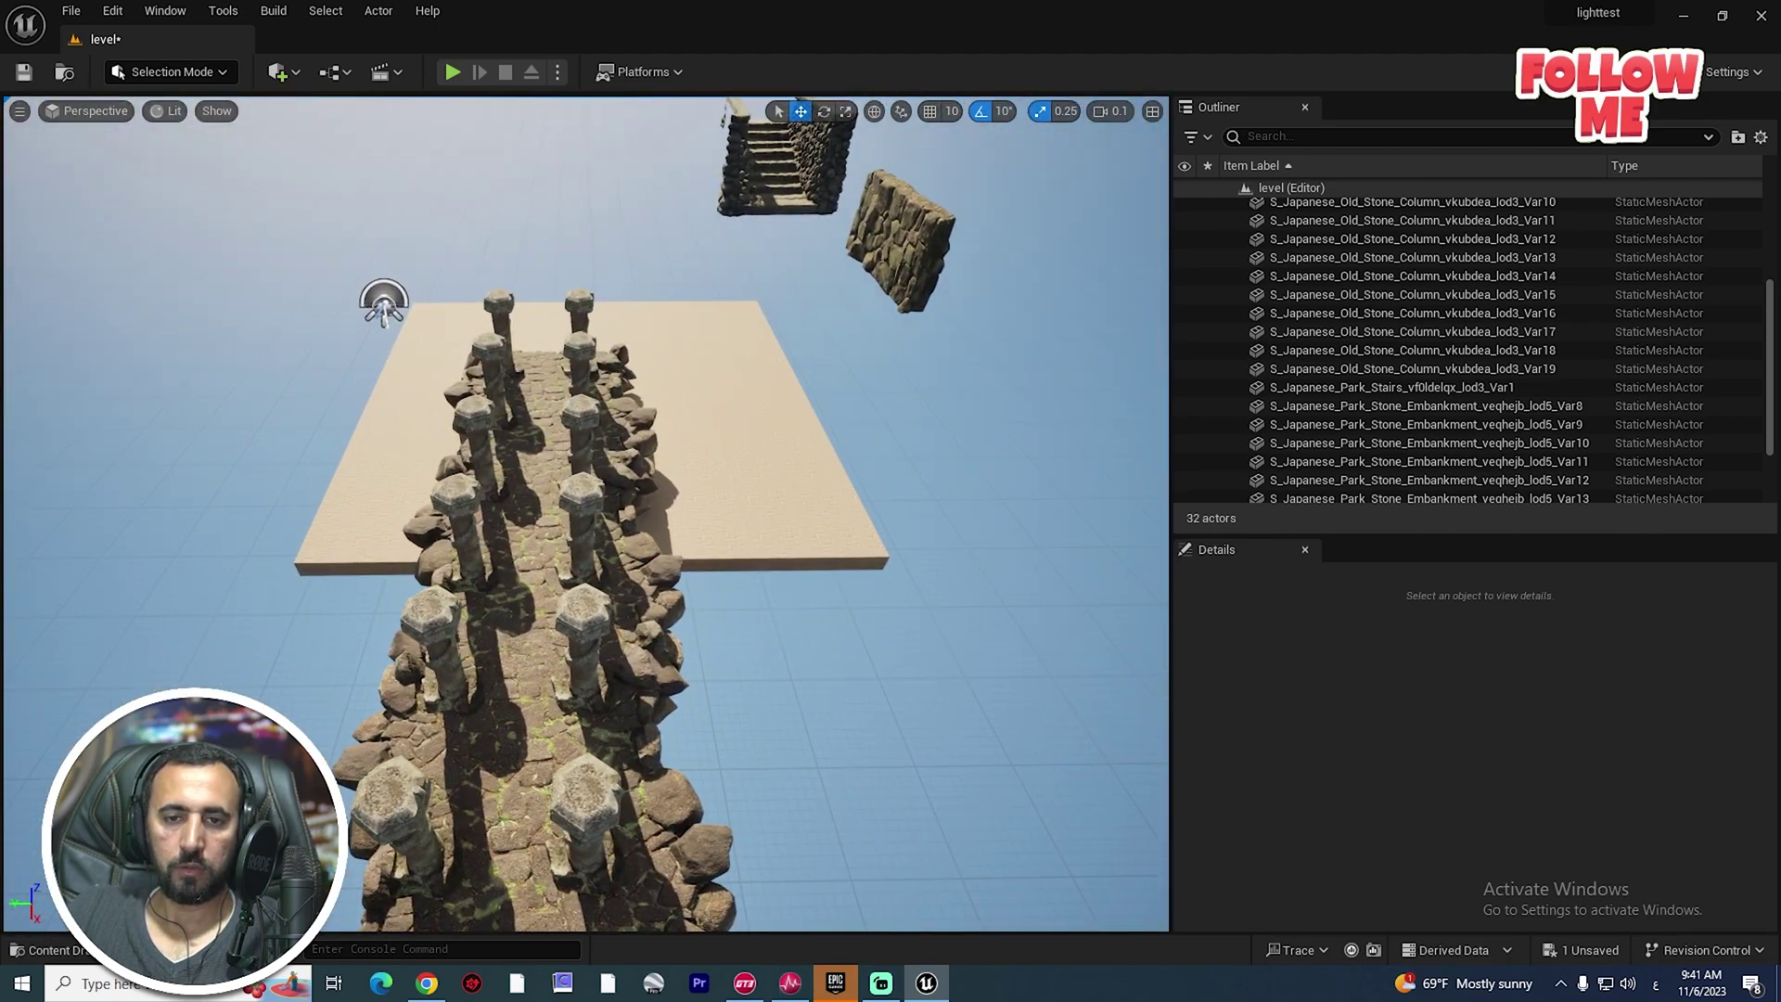
{"action": "left_click", "coordinate": [862, 264]}
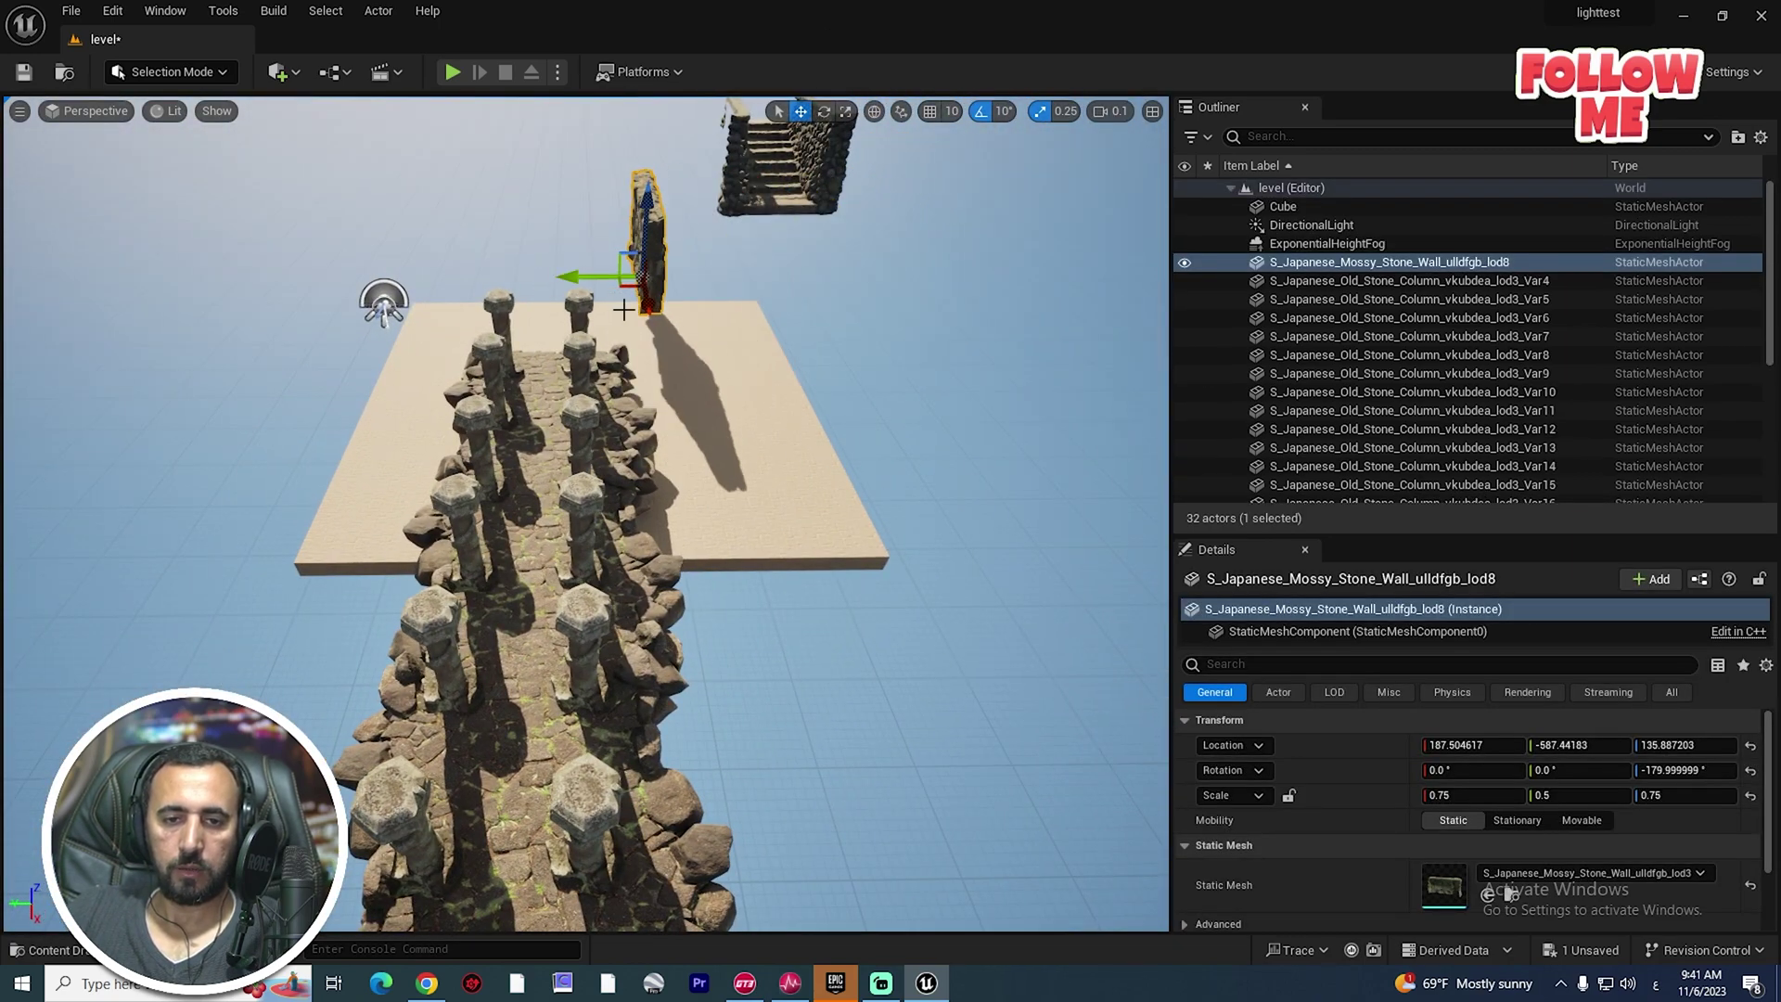
{"action": "key", "text": "f"}
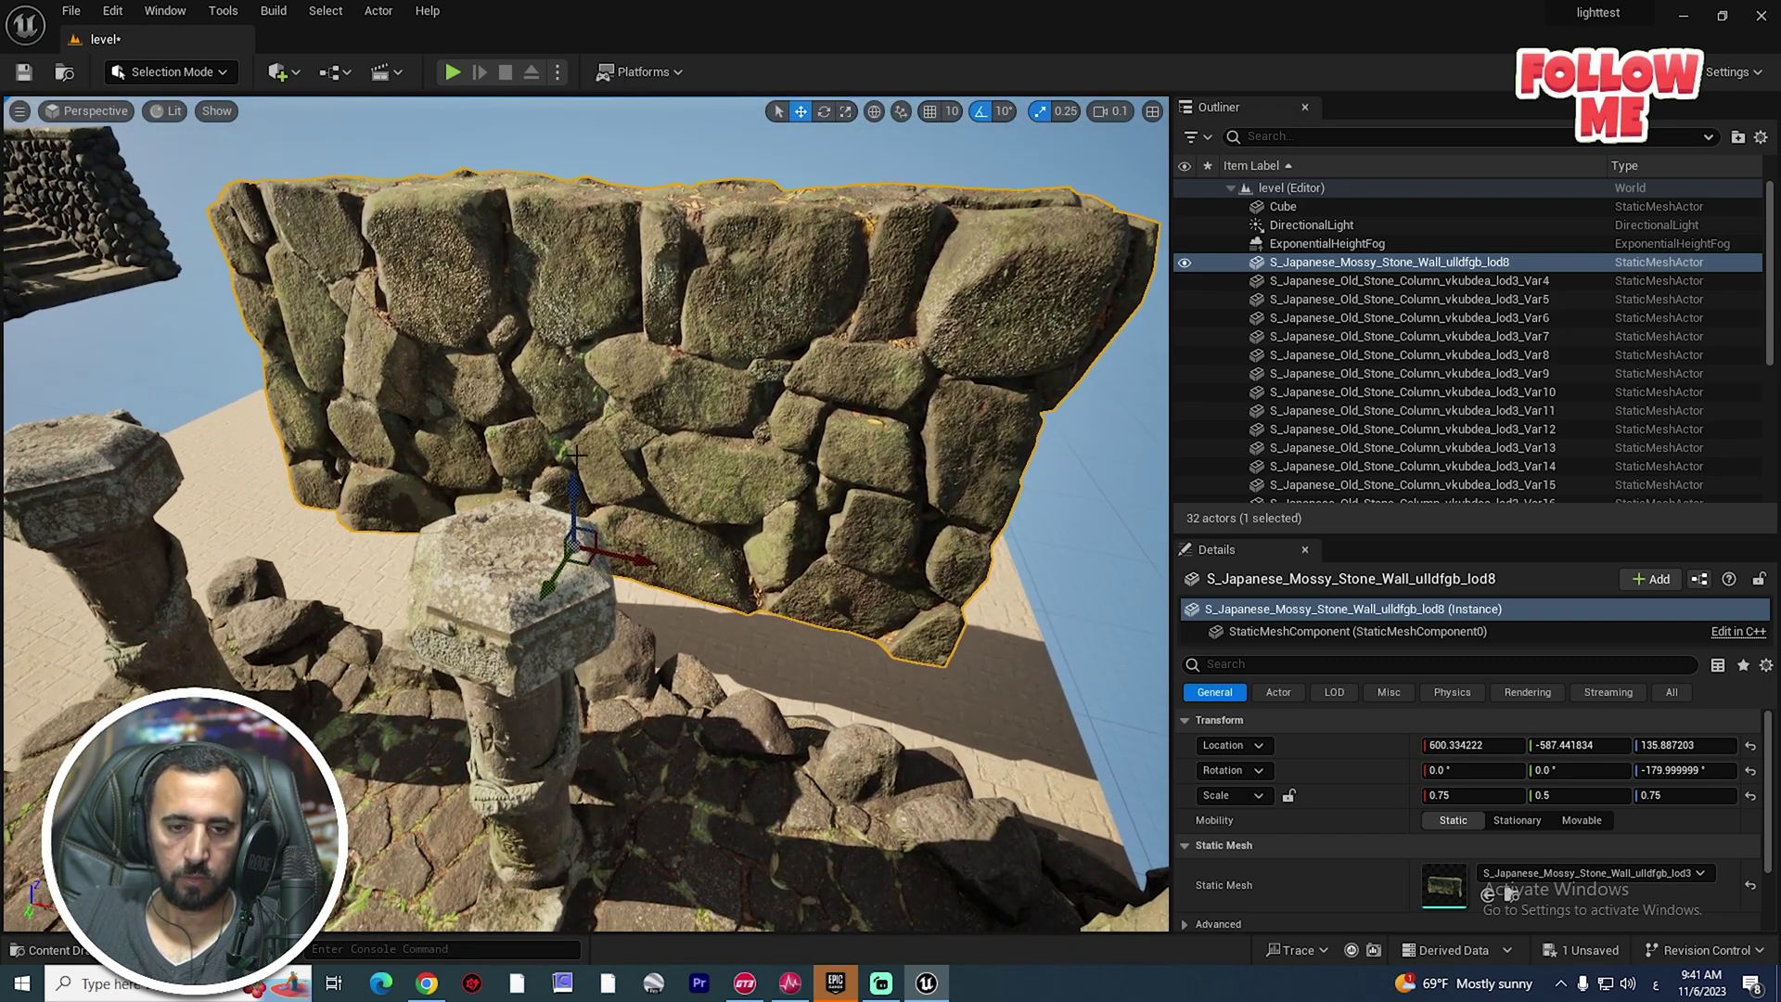
{"action": "left_click_drag", "start_coordinate": [572, 508], "coordinate": [575, 629]}
{"action": "right_click_drag", "start_coordinate": [575, 629], "coordinate": [657, 571]}
Scale the mossy stone wall to 1.25, 0.75, 1.25 and shift it outward to a Y location of about -611.5.
{"action": "key", "text": "r"}
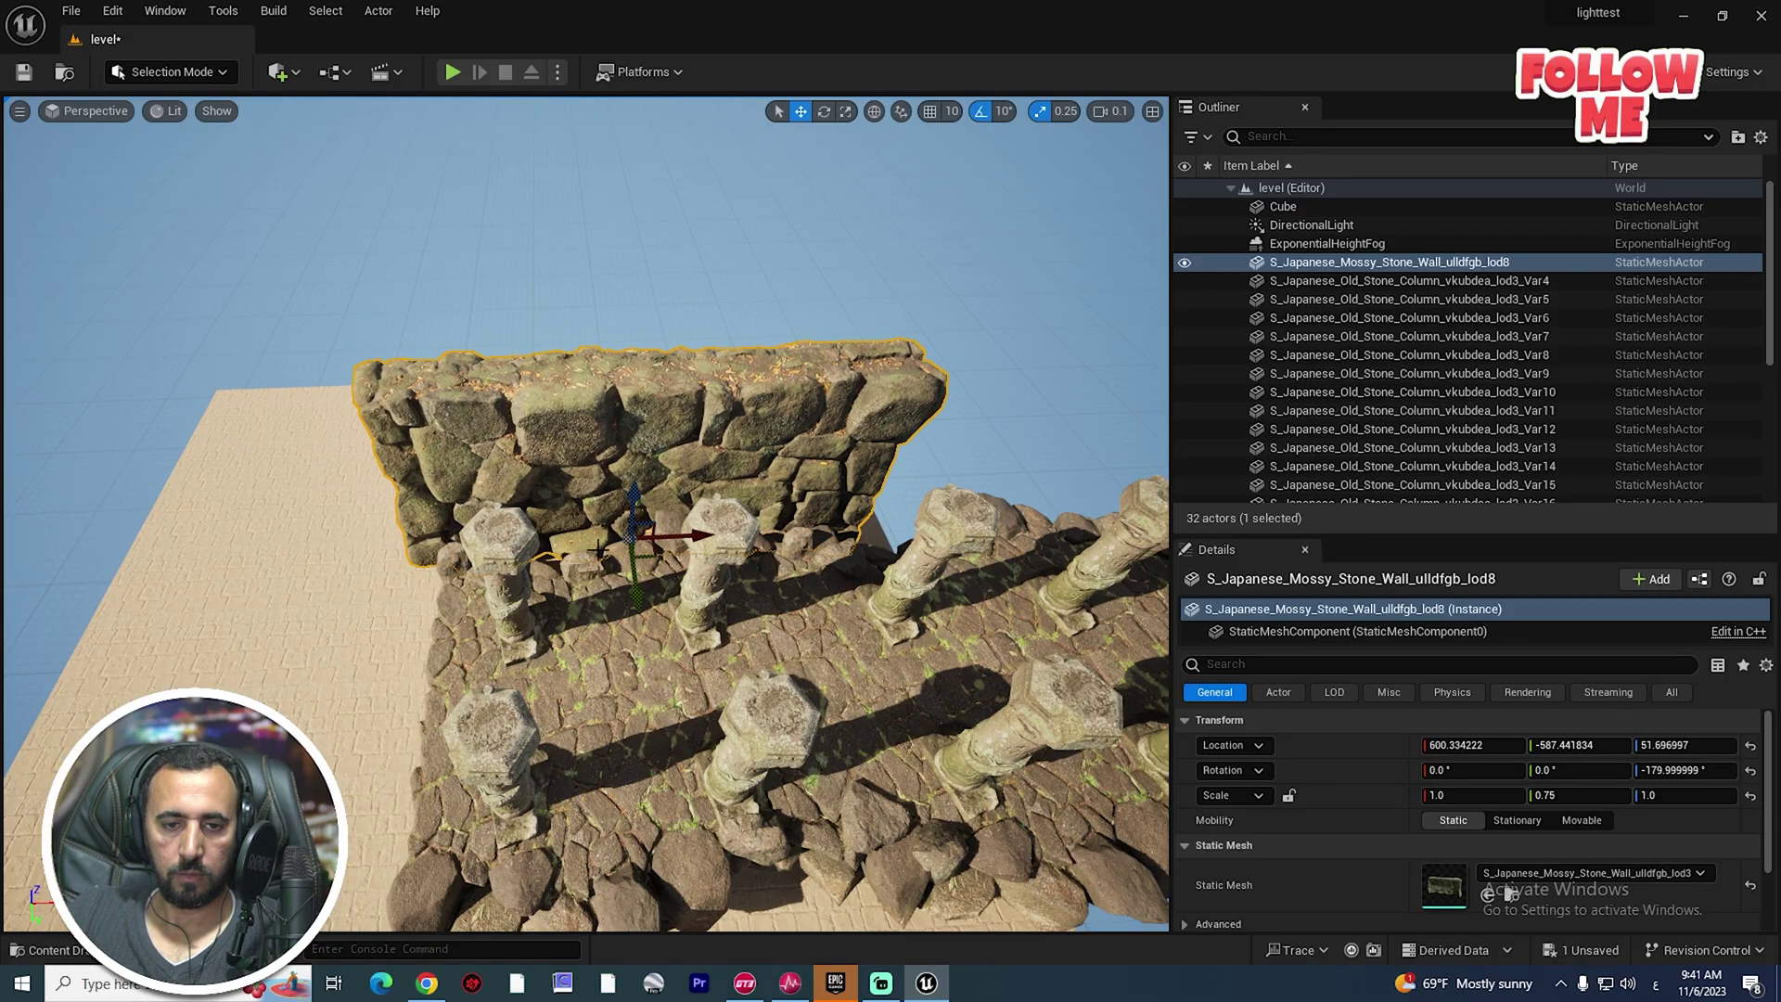
{"action": "mouse_move", "coordinate": [641, 578]}
{"action": "right_mouse_down"}
{"action": "mouse_move", "coordinate": [779, 649]}
{"action": "mouse_move", "coordinate": [640, 556]}
{"action": "mouse_move", "coordinate": [649, 584]}
{"action": "mouse_move", "coordinate": [742, 520]}
{"action": "mouse_move", "coordinate": [649, 528]}
{"action": "mouse_move", "coordinate": [705, 510]}
{"action": "mouse_move", "coordinate": [686, 594]}
{"action": "mouse_move", "coordinate": [649, 640]}
{"action": "mouse_move", "coordinate": [575, 631]}
{"action": "mouse_move", "coordinate": [520, 584]}
{"action": "mouse_move", "coordinate": [636, 699]}
{"action": "mouse_move", "coordinate": [637, 519]}
{"action": "mouse_move", "coordinate": [612, 593]}
{"action": "right_mouse_up"}
{"action": "key", "text": "w"}
{"action": "key", "text": "d"}
{"action": "key", "text": "s"}
{"action": "key", "text": "q"}
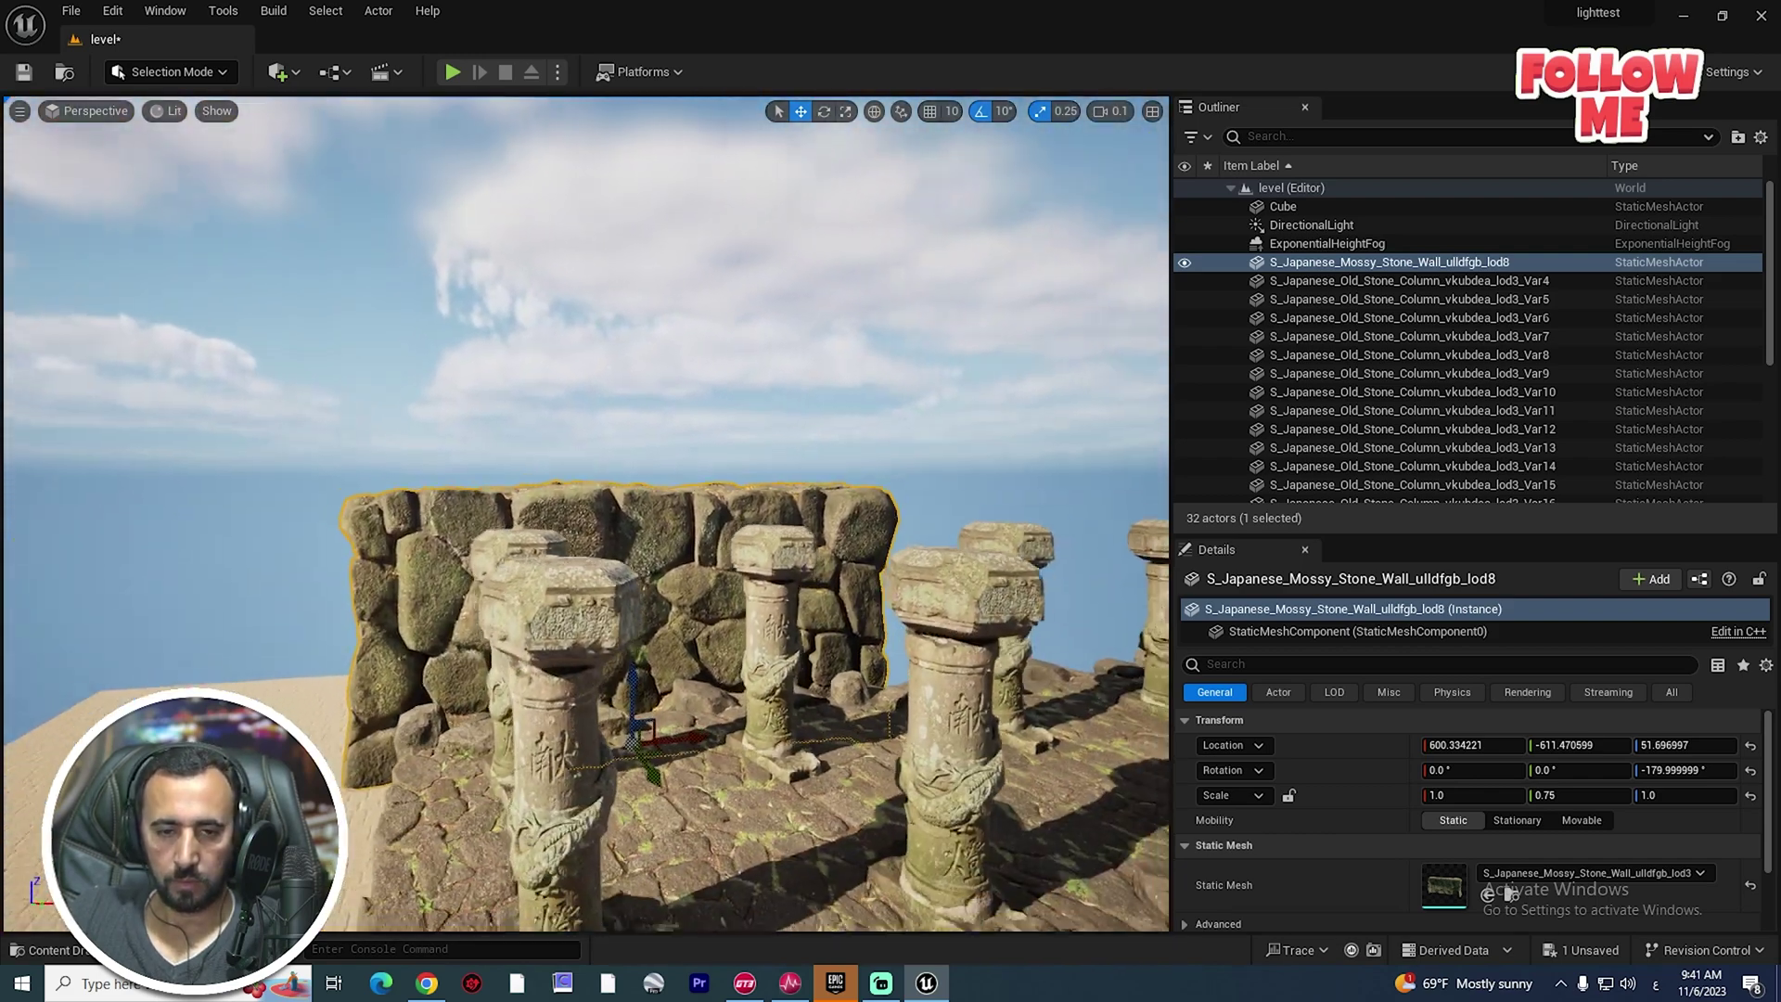
{"action": "right_click_drag", "start_coordinate": [627, 696], "coordinate": [619, 691]}
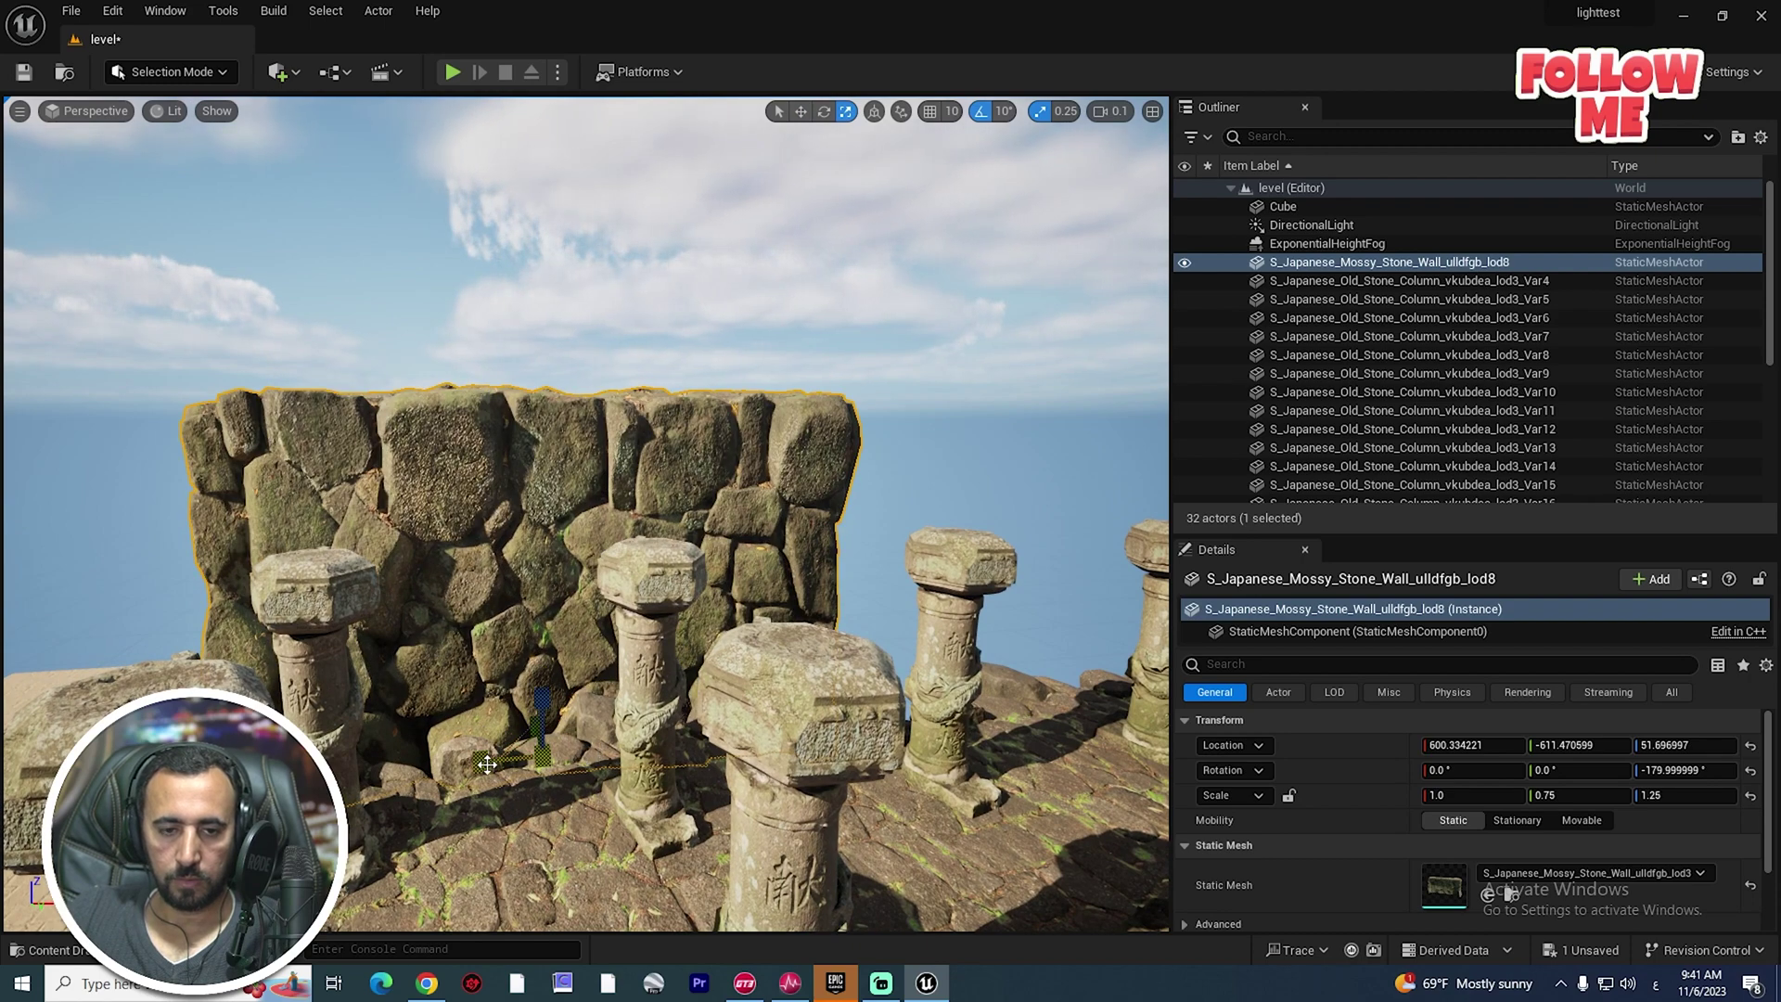
{"action": "left_click_drag", "start_coordinate": [487, 763], "coordinate": [450, 769]}
{"action": "key", "text": "w"}
{"action": "key", "text": "e"}
Duplicate the mossy stone wall twice in line so that three segments run along the walkway.
{"action": "right_click_drag", "start_coordinate": [593, 650], "coordinate": [603, 742]}
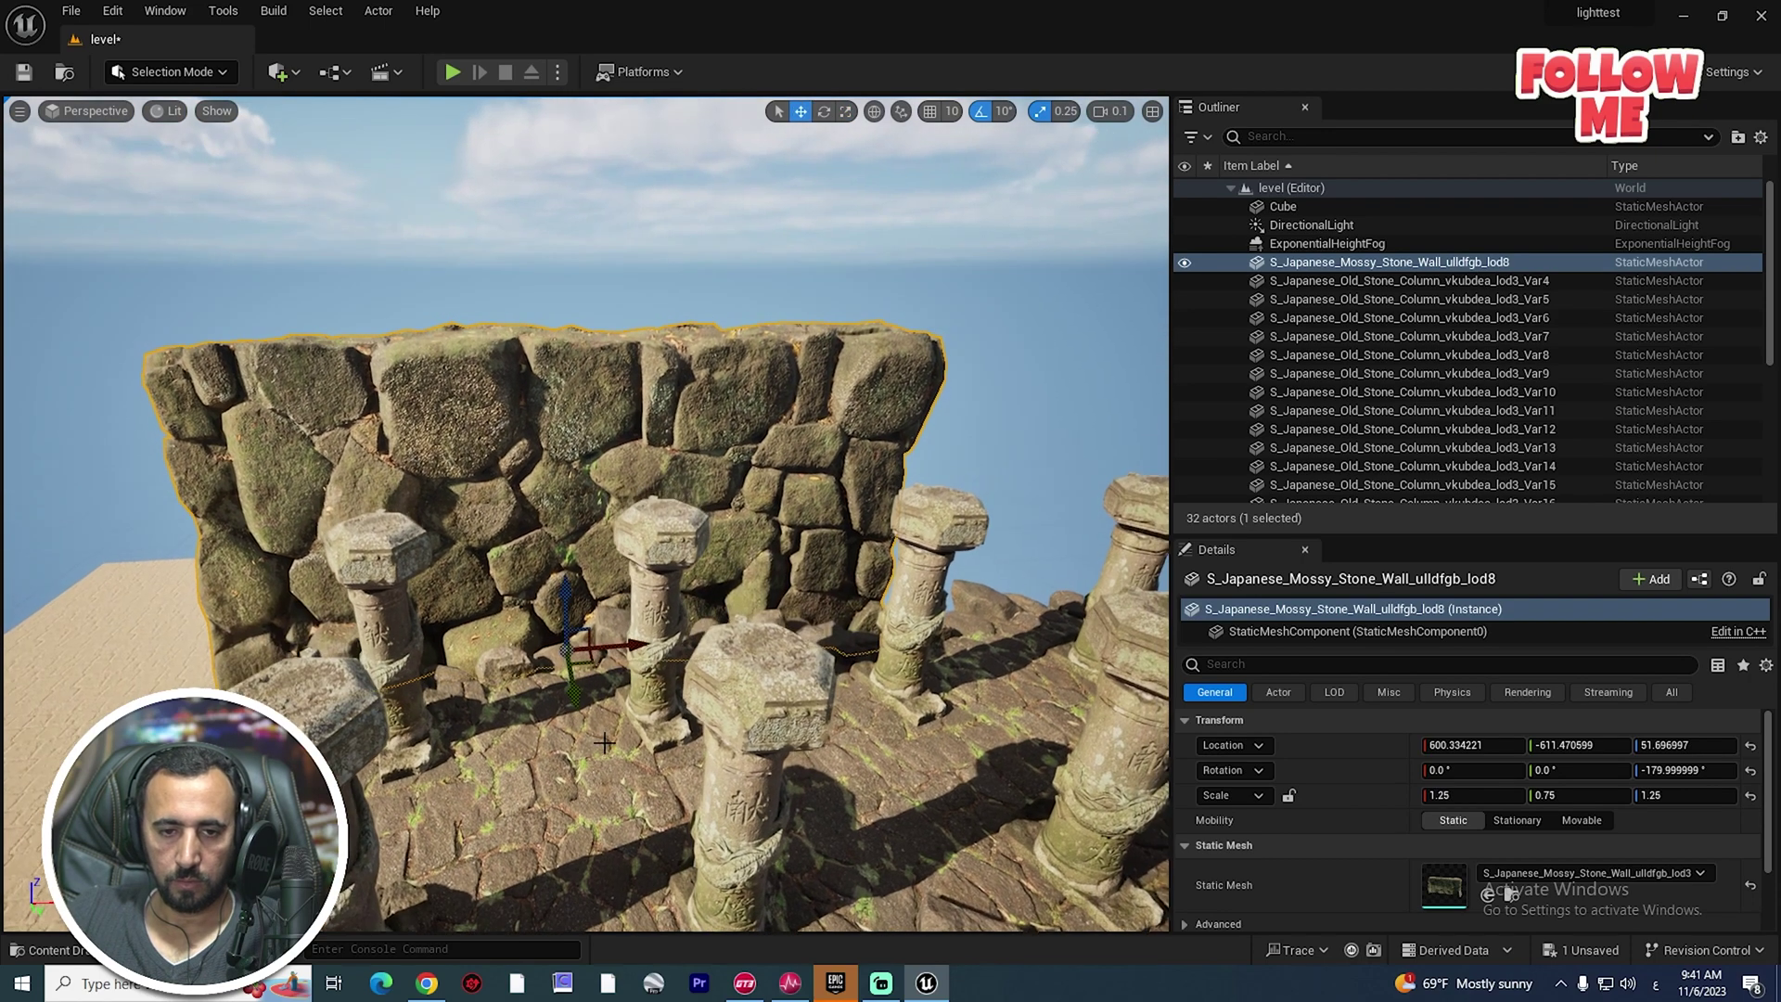
{"action": "mouse_move", "coordinate": [630, 645]}
{"action": "left_mouse_down", "text": "alt+shift"}
{"action": "mouse_move", "coordinate": [648, 646]}
{"action": "mouse_move", "coordinate": [608, 647]}
{"action": "left_mouse_up", "text": "alt+shift"}
{"action": "right_click_drag", "start_coordinate": [609, 646], "coordinate": [456, 493]}
Duplicate the three mossy wall segments together to the opposite side of the walkway.
{"action": "left_click", "coordinate": [822, 452], "text": "ctrl"}
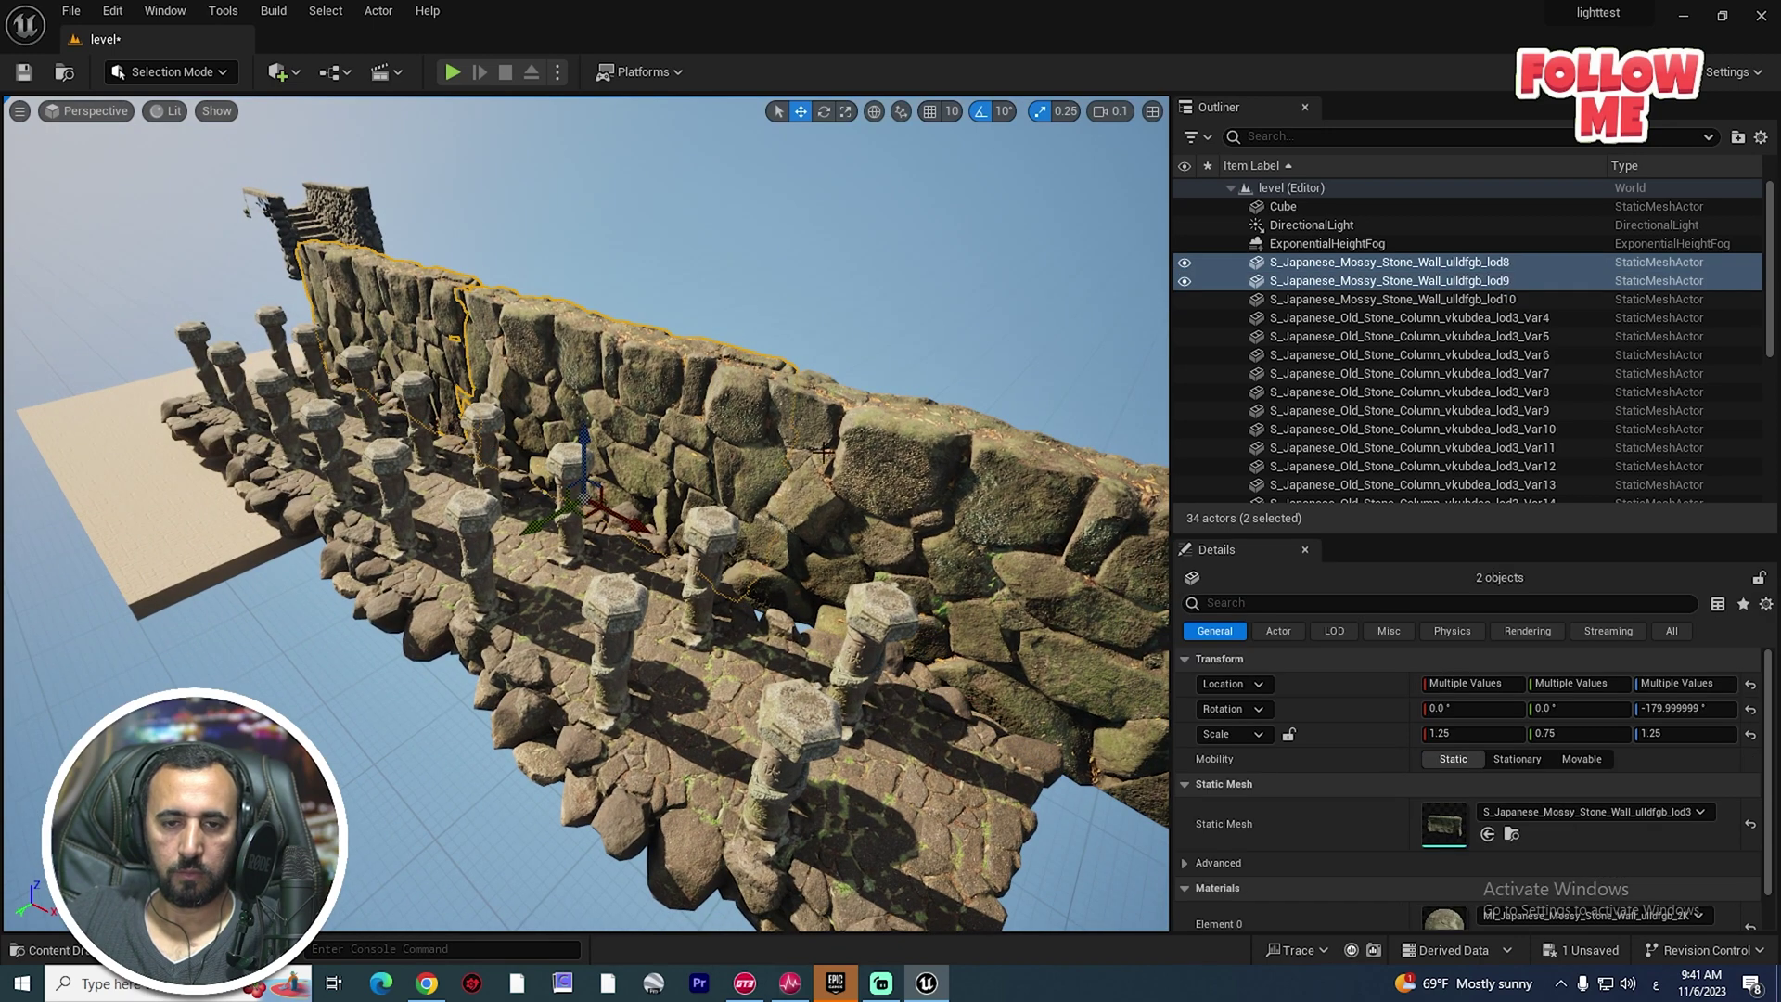
{"action": "right_click_drag", "start_coordinate": [547, 659], "coordinate": [813, 612]}
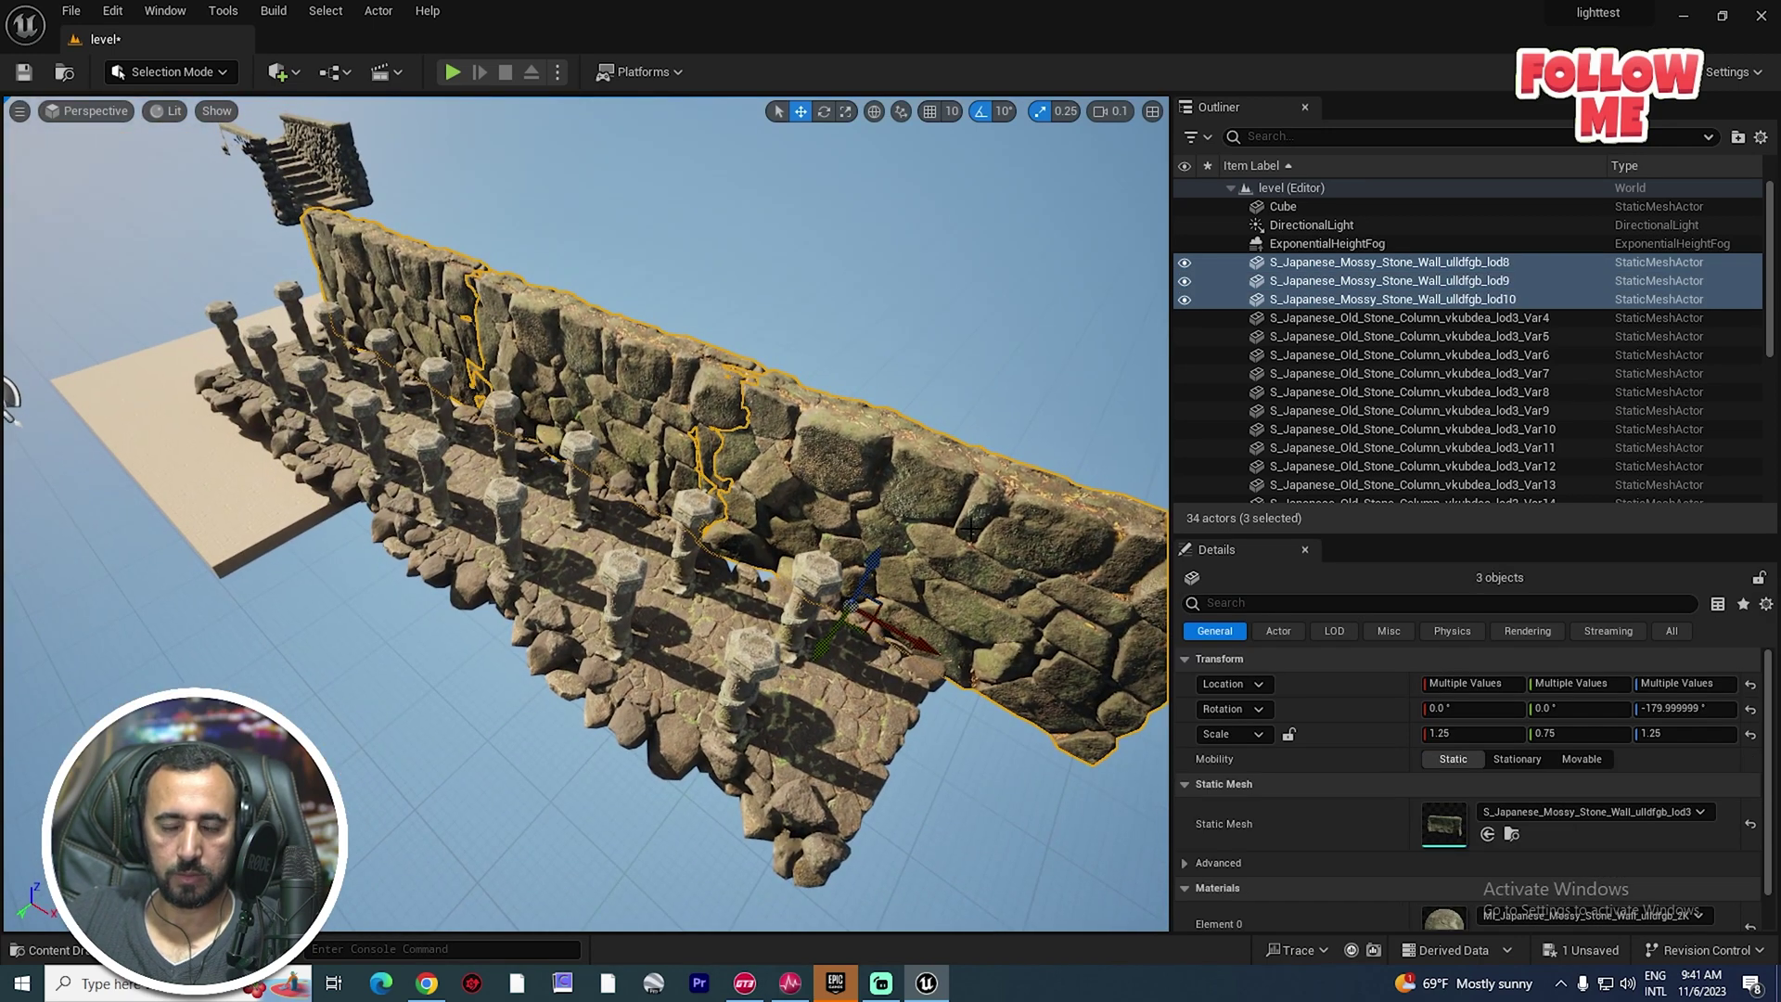
{"action": "left_click_drag", "start_coordinate": [821, 651], "coordinate": [820, 650], "text": "alt"}
{"action": "right_click_drag", "start_coordinate": [820, 649], "coordinate": [817, 593]}
{"action": "right_click_drag", "start_coordinate": [811, 386], "coordinate": [827, 387]}
Move the floor slab along under the walkway to an X location of about 1349.1 and raise it to Z about 53.5.
{"action": "left_click", "coordinate": [945, 371]}
{"action": "right_click_drag", "start_coordinate": [946, 371], "coordinate": [816, 409]}
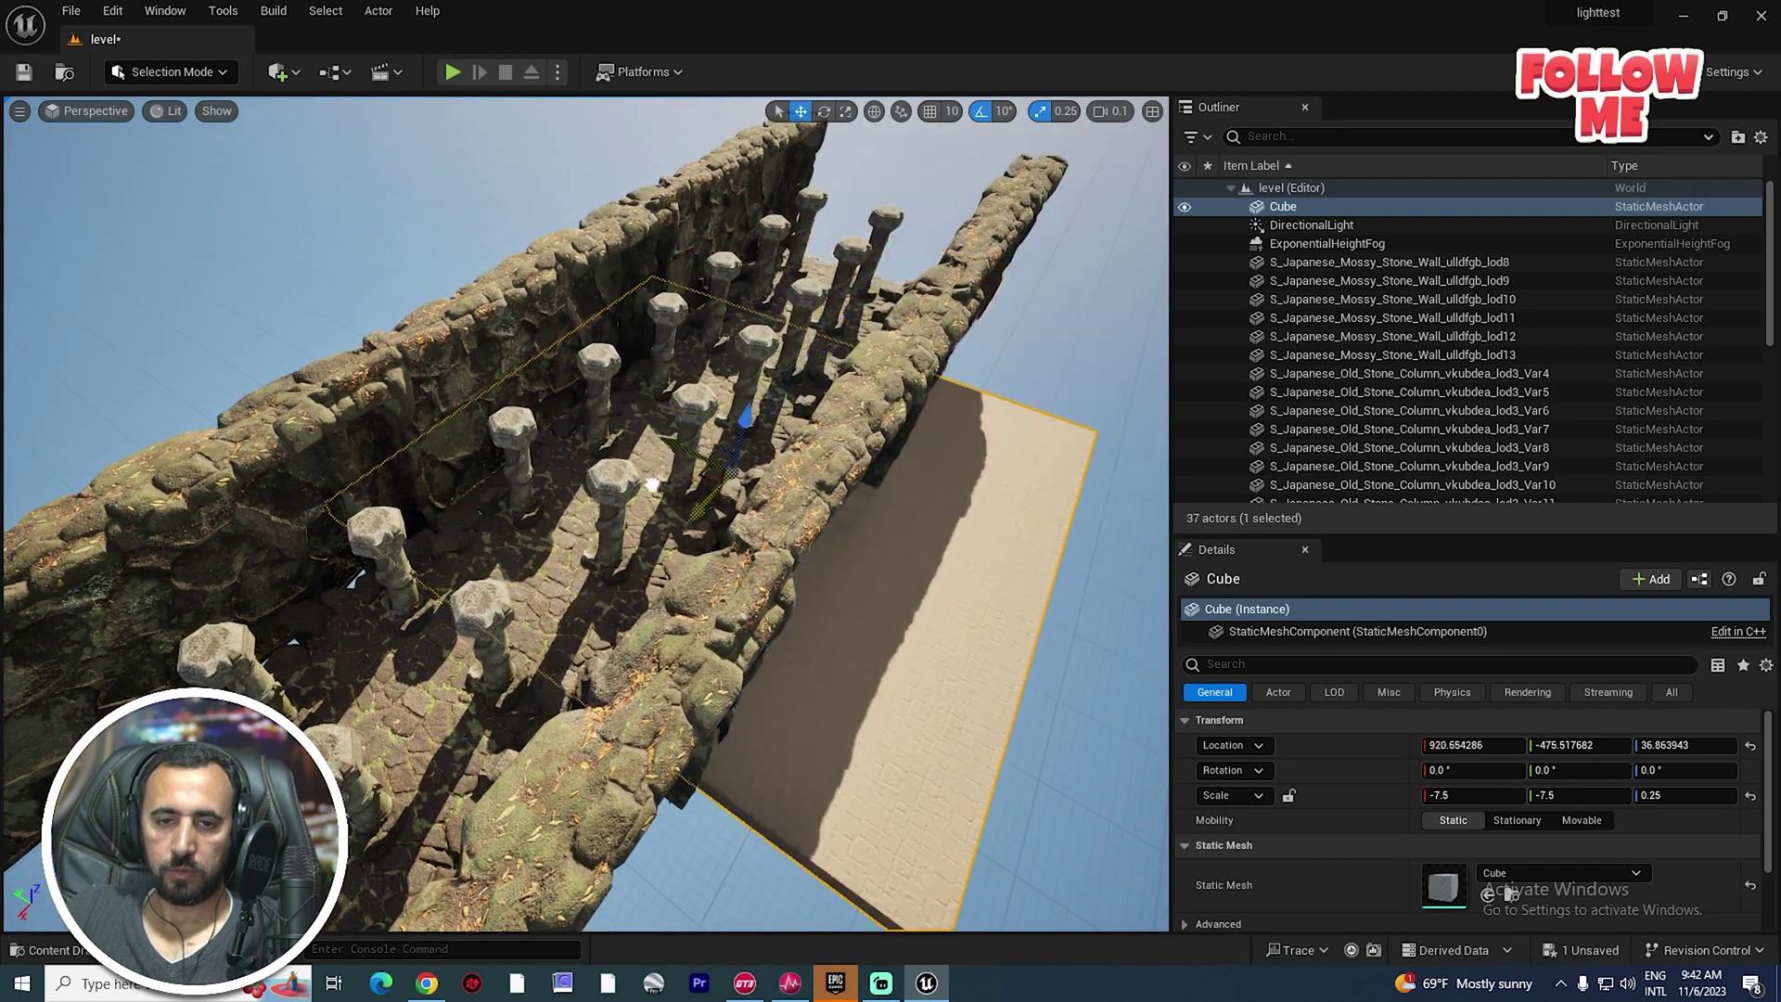
{"action": "right_click_drag", "start_coordinate": [817, 408], "coordinate": [506, 408]}
{"action": "right_click_drag", "start_coordinate": [575, 602], "coordinate": [566, 602]}
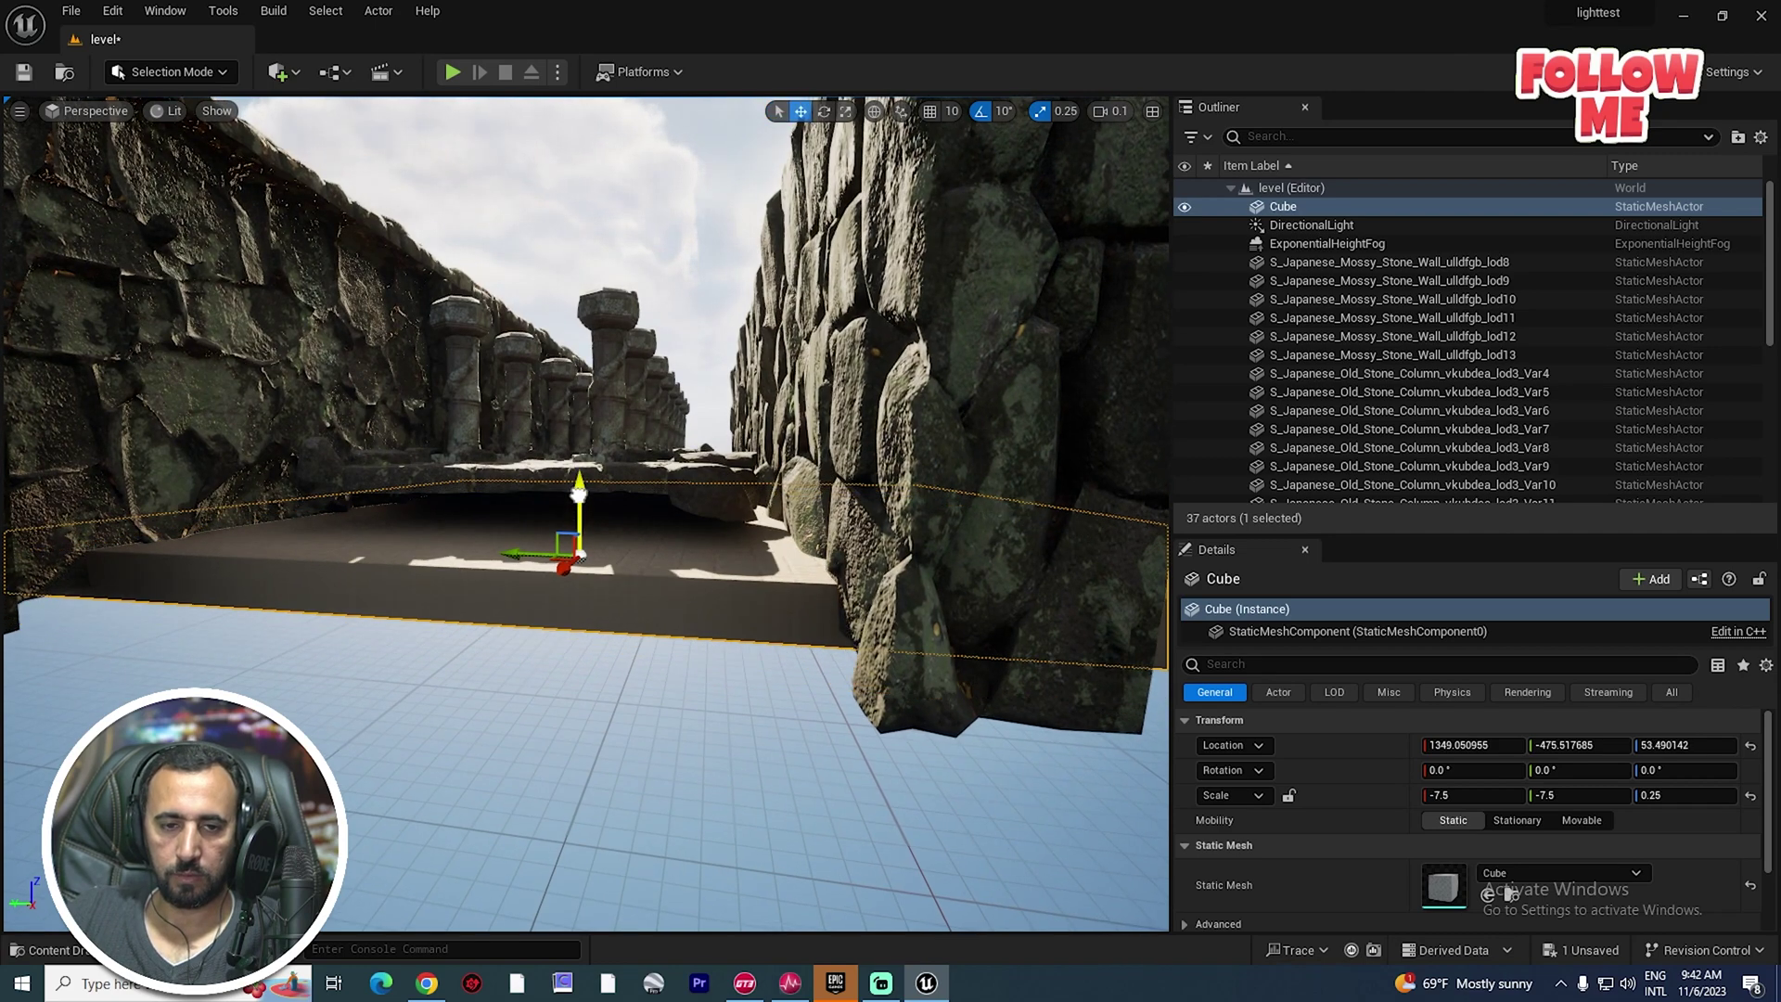
Set the floor slab's Y scale to -5.0 and reposition it between the walls at about X 1384.1, Y -424.2.
{"action": "key", "text": "e"}
{"action": "mouse_move", "coordinate": [579, 494]}
{"action": "right_mouse_down"}
{"action": "mouse_move", "coordinate": [557, 506]}
{"action": "mouse_move", "coordinate": [557, 547]}
{"action": "mouse_move", "coordinate": [552, 500]}
{"action": "right_mouse_up"}
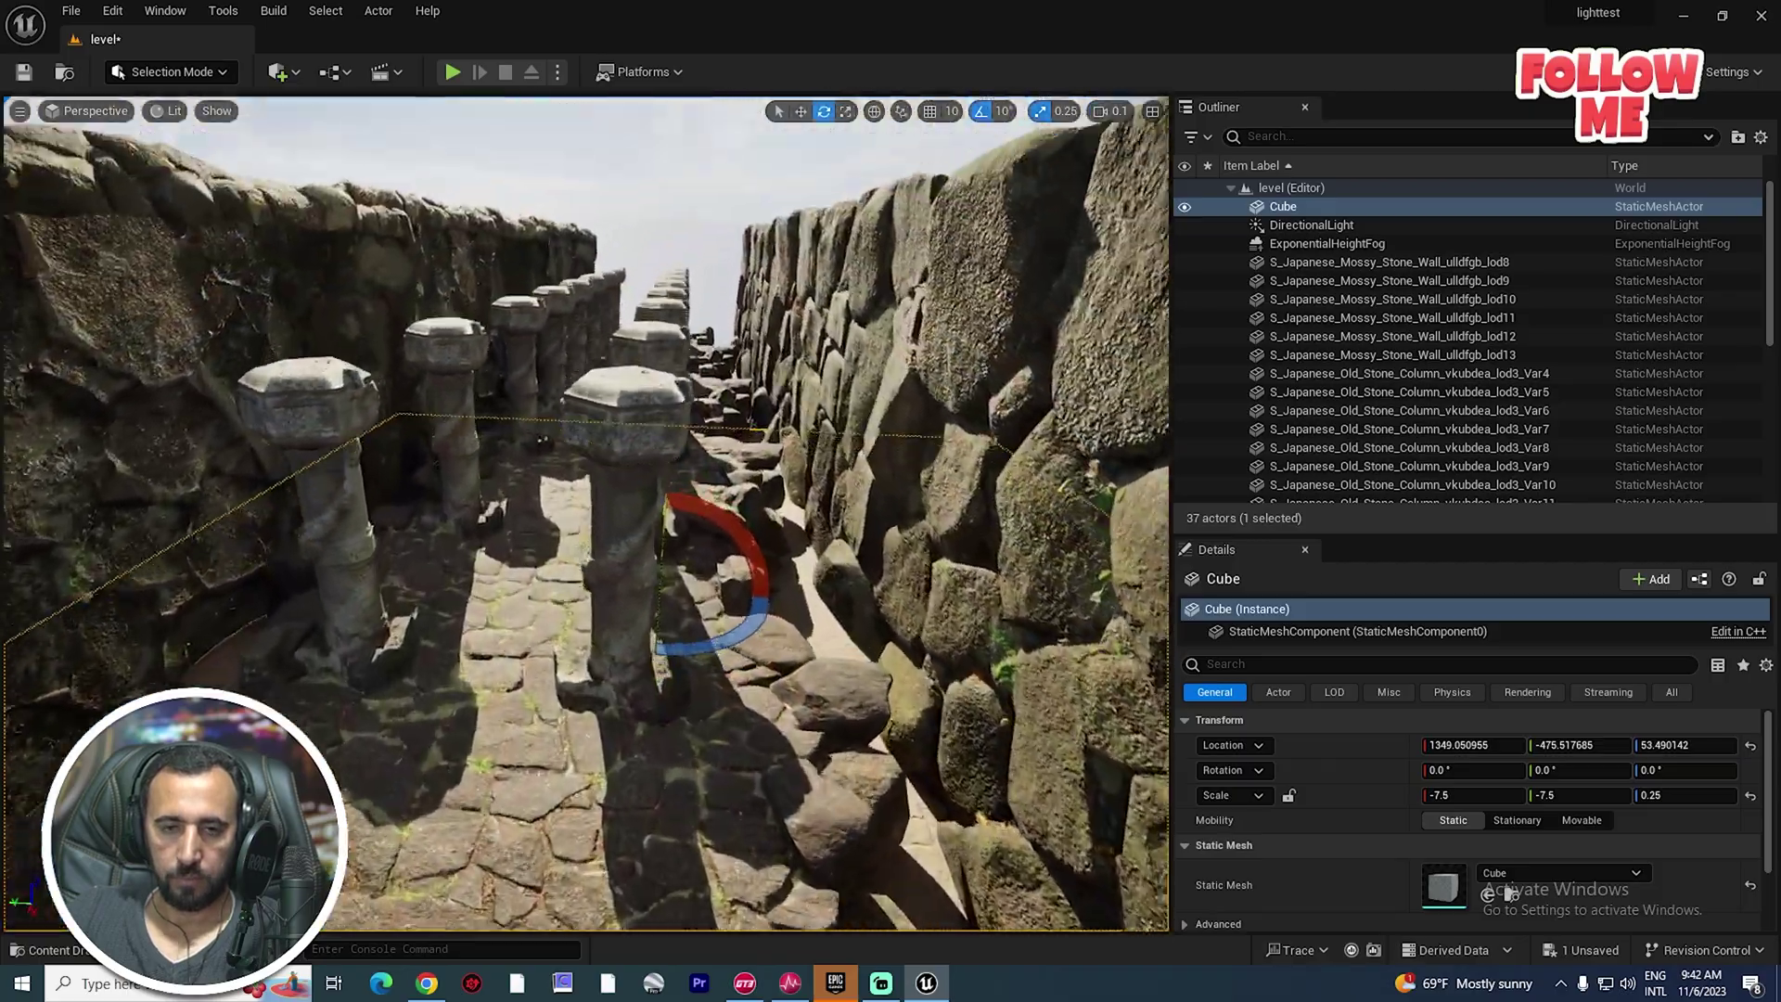
{"action": "right_click_drag", "start_coordinate": [558, 602], "coordinate": [664, 588]}
{"action": "key", "text": "r"}
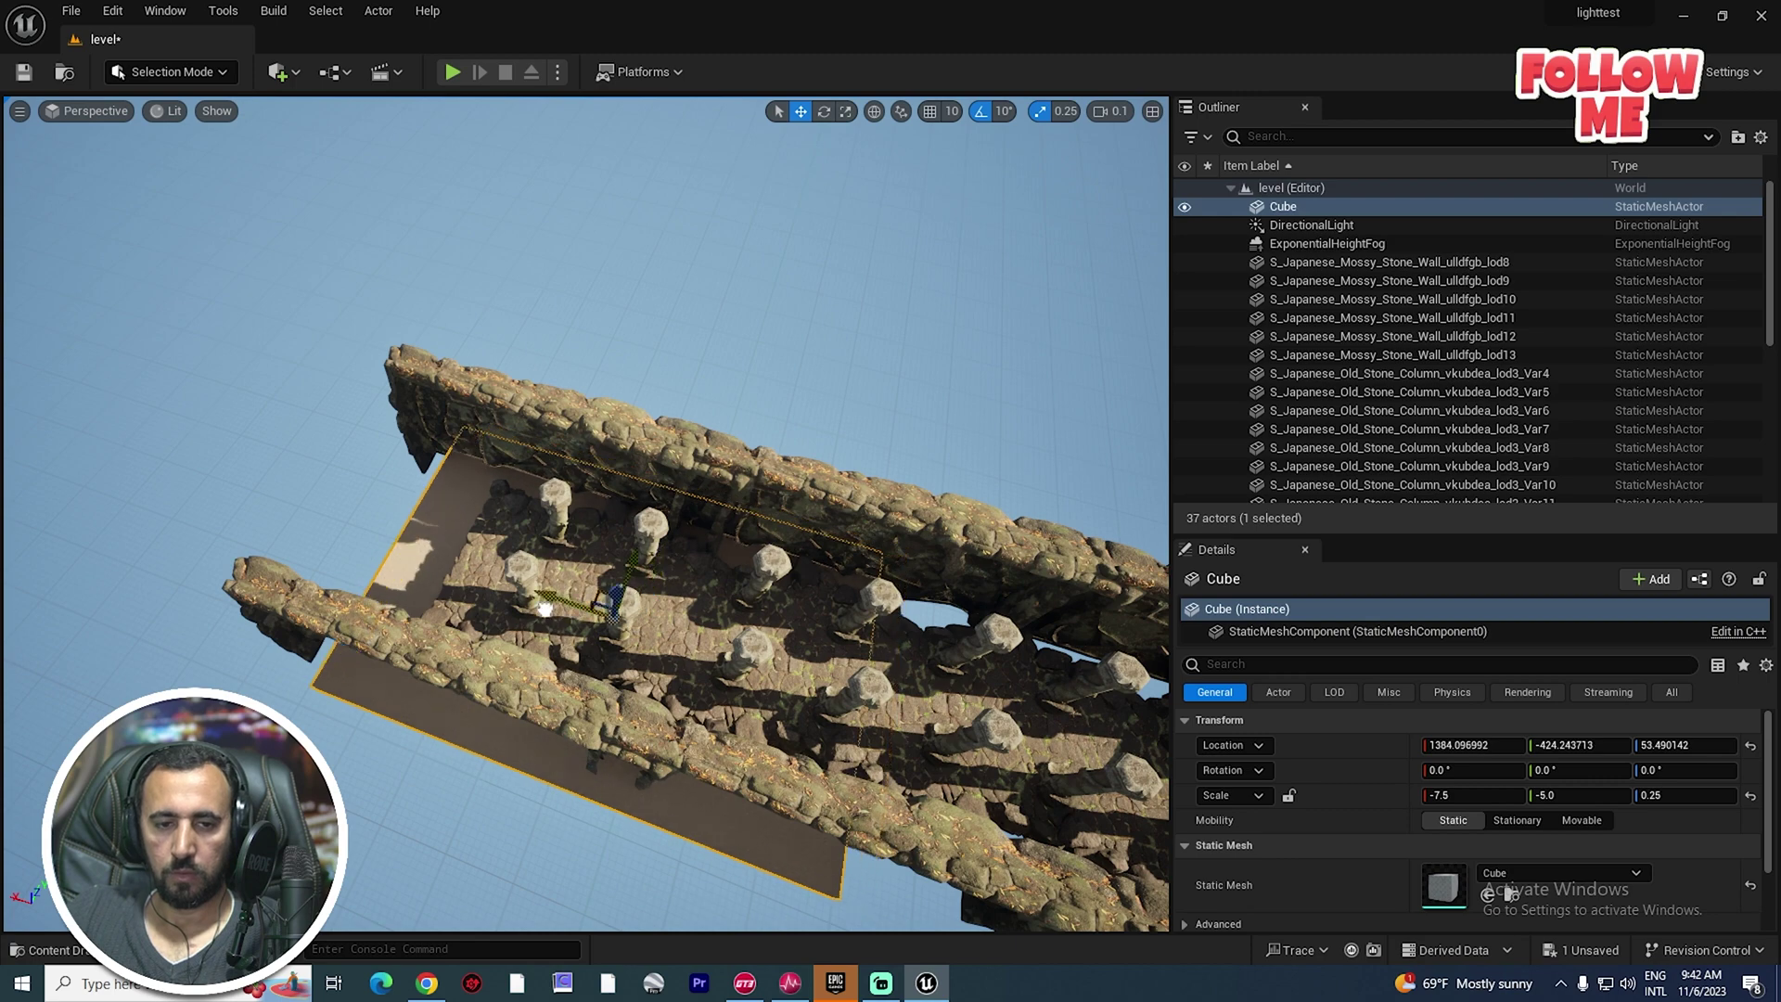
Duplicate the floor slab along the walkway to an X location of about 718.4, with the copy's X scale at -7.75.
{"action": "left_click_drag", "start_coordinate": [496, 577], "coordinate": [844, 682], "text": "alt+shift"}
{"action": "left_click_drag", "start_coordinate": [557, 631], "coordinate": [527, 601], "text": "alt+shift"}
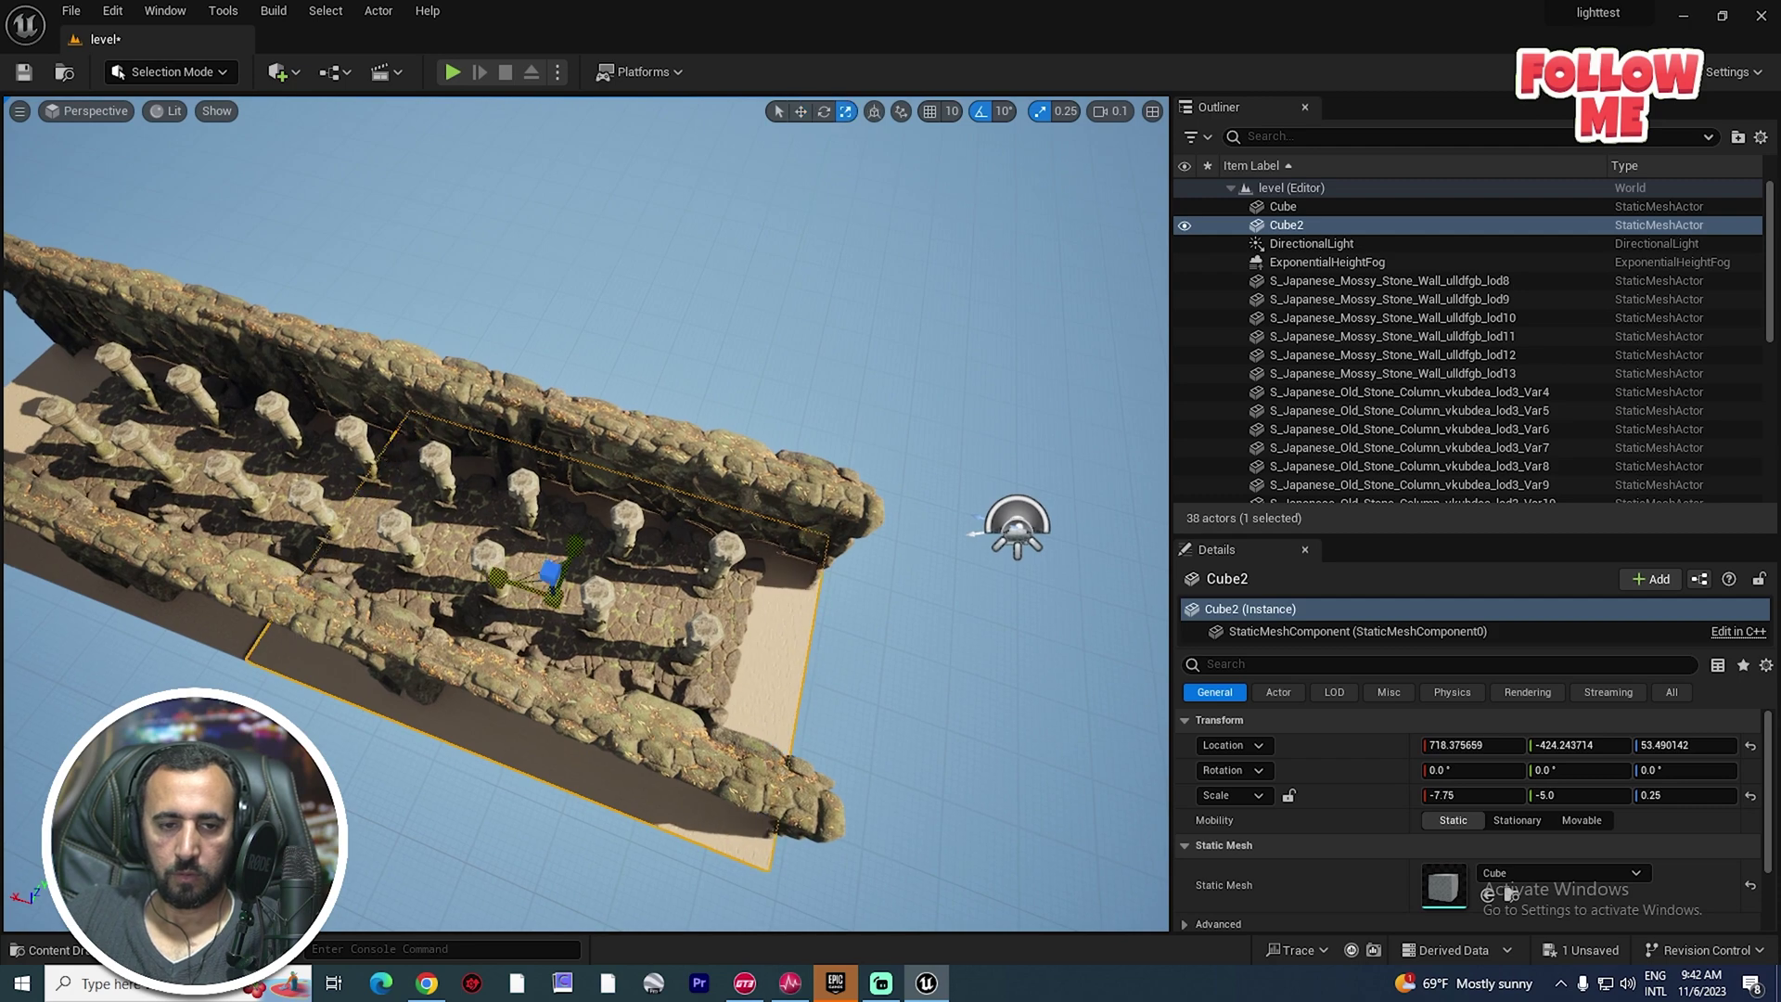
Place the stone stairs at the end of the walkway, about X 223.1, Y -413.5, Z 101.2, with a Y scale of 1.25.
{"action": "right_click_drag", "start_coordinate": [240, 509], "coordinate": [839, 371]}
{"action": "left_click", "coordinate": [1062, 554]}
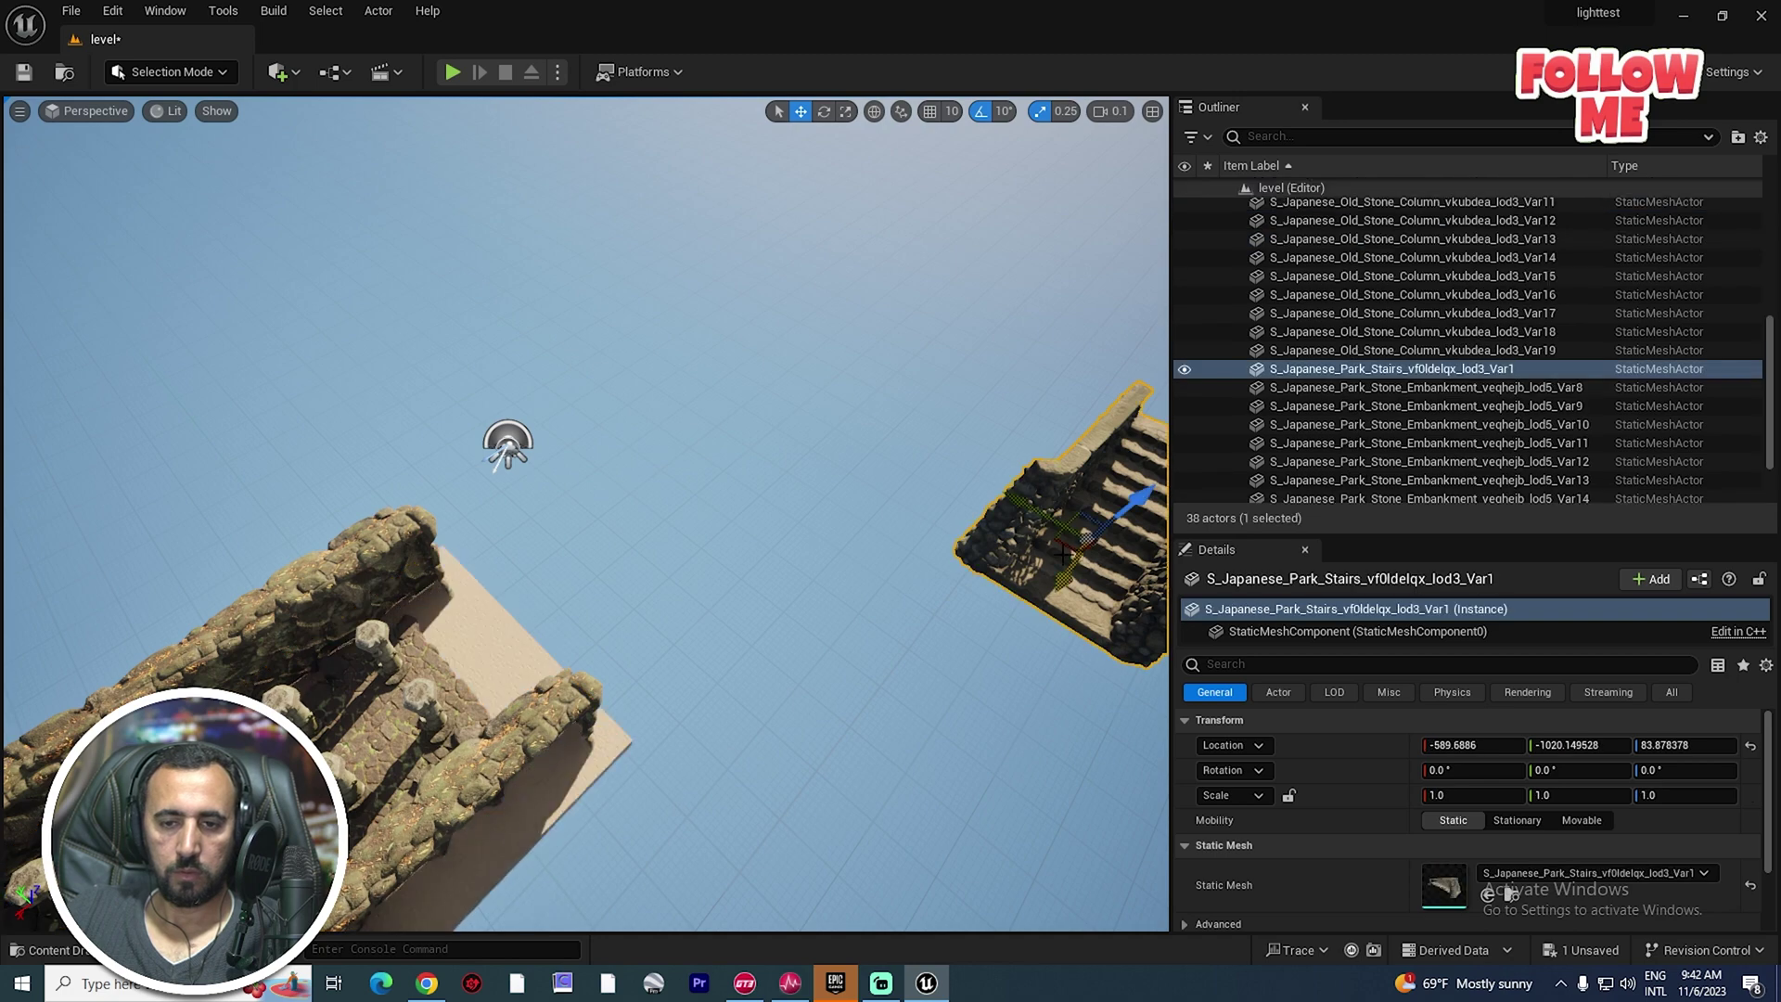
{"action": "left_click_drag", "start_coordinate": [1037, 509], "coordinate": [449, 633]}
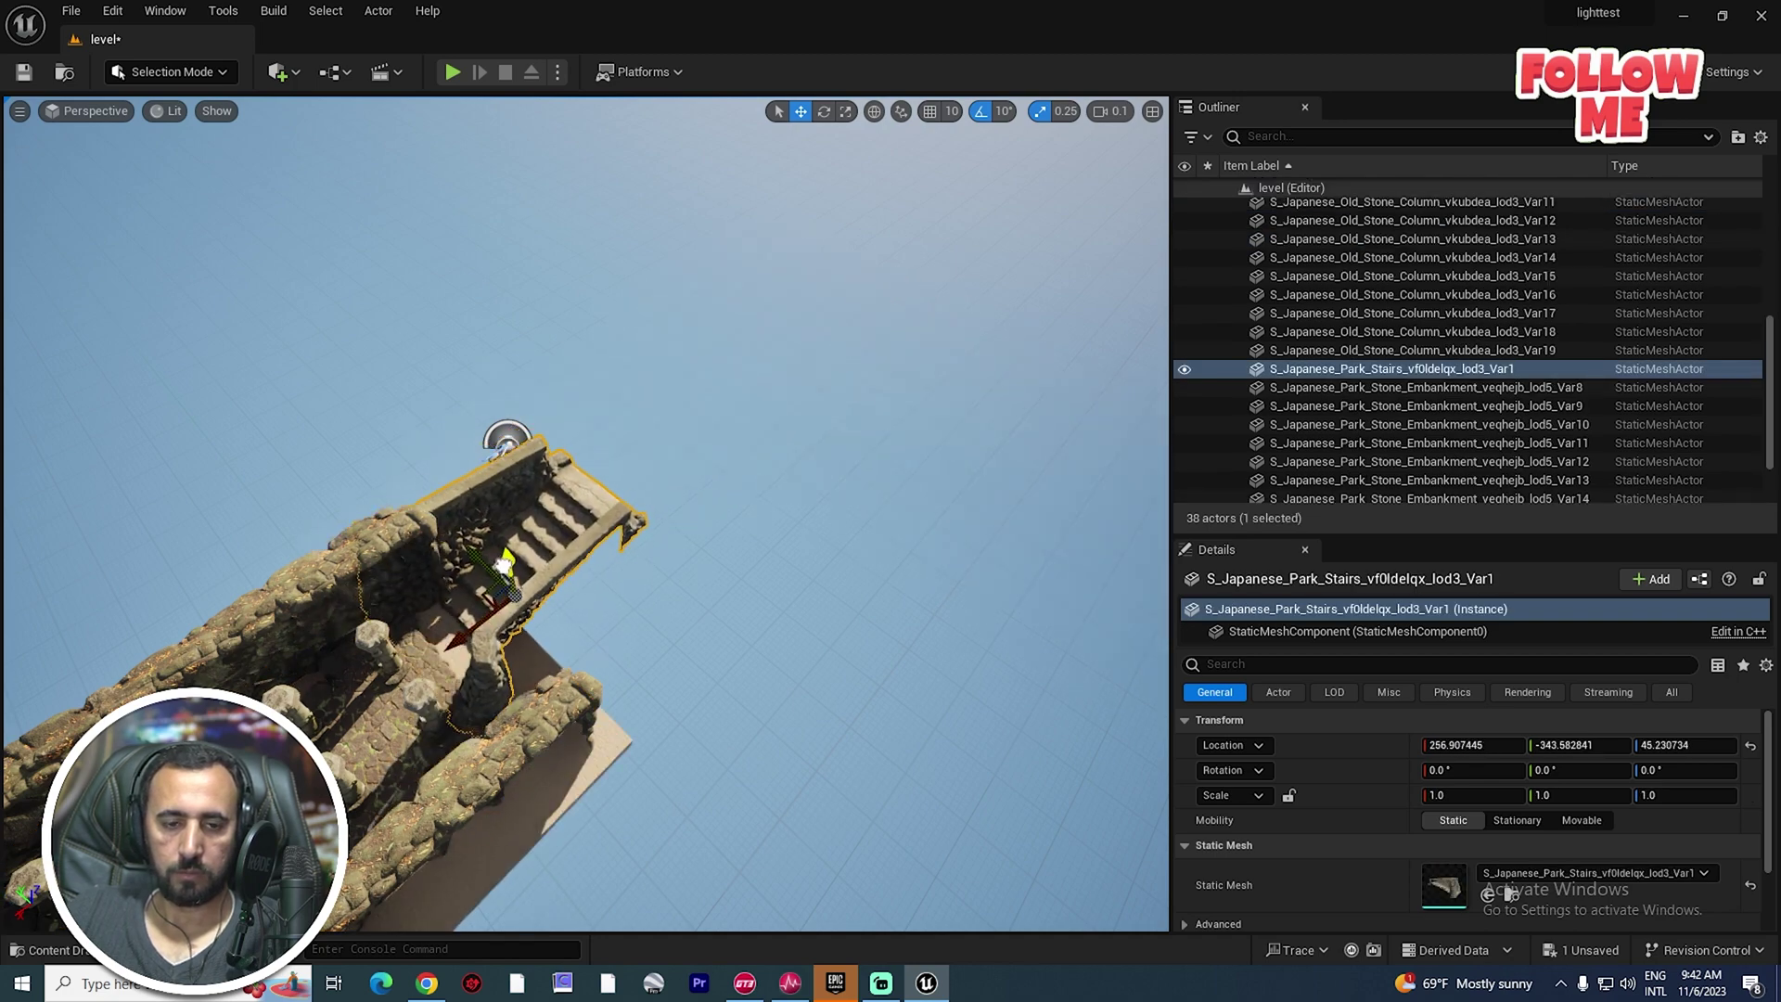
{"action": "left_click_drag", "start_coordinate": [504, 566], "coordinate": [504, 571]}
{"action": "right_click_drag", "start_coordinate": [504, 571], "coordinate": [630, 501]}
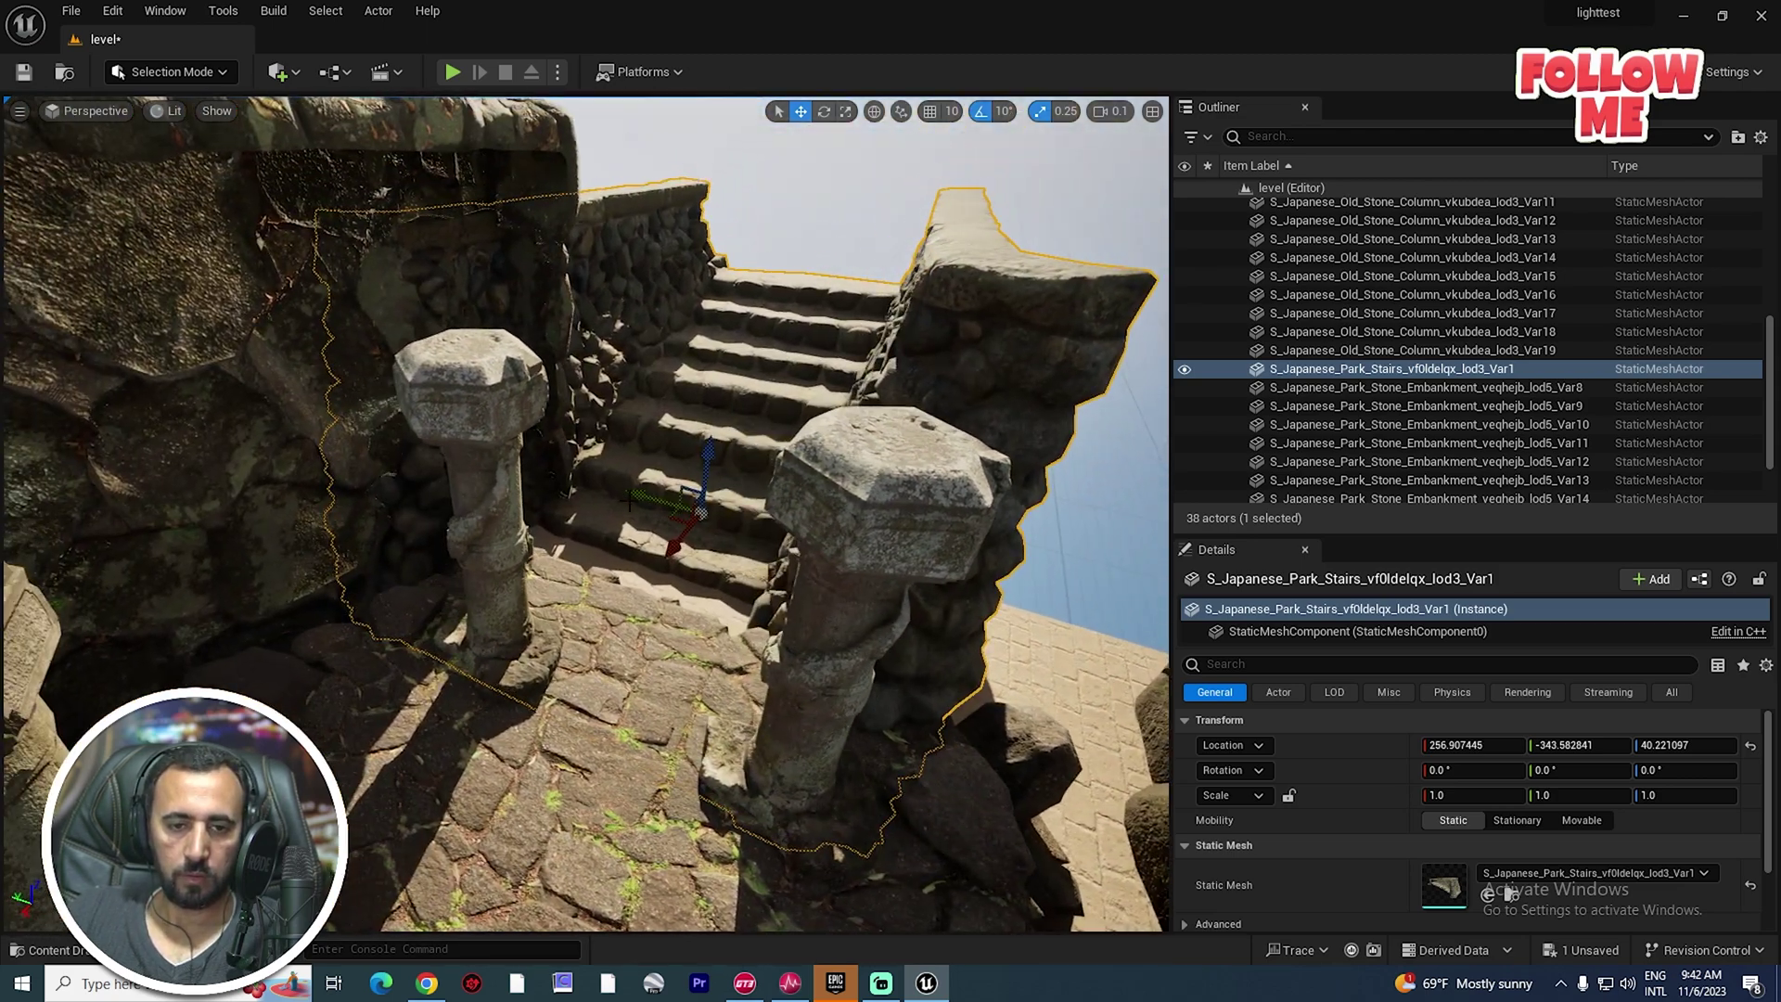
{"action": "left_click_drag", "start_coordinate": [630, 502], "coordinate": [809, 422]}
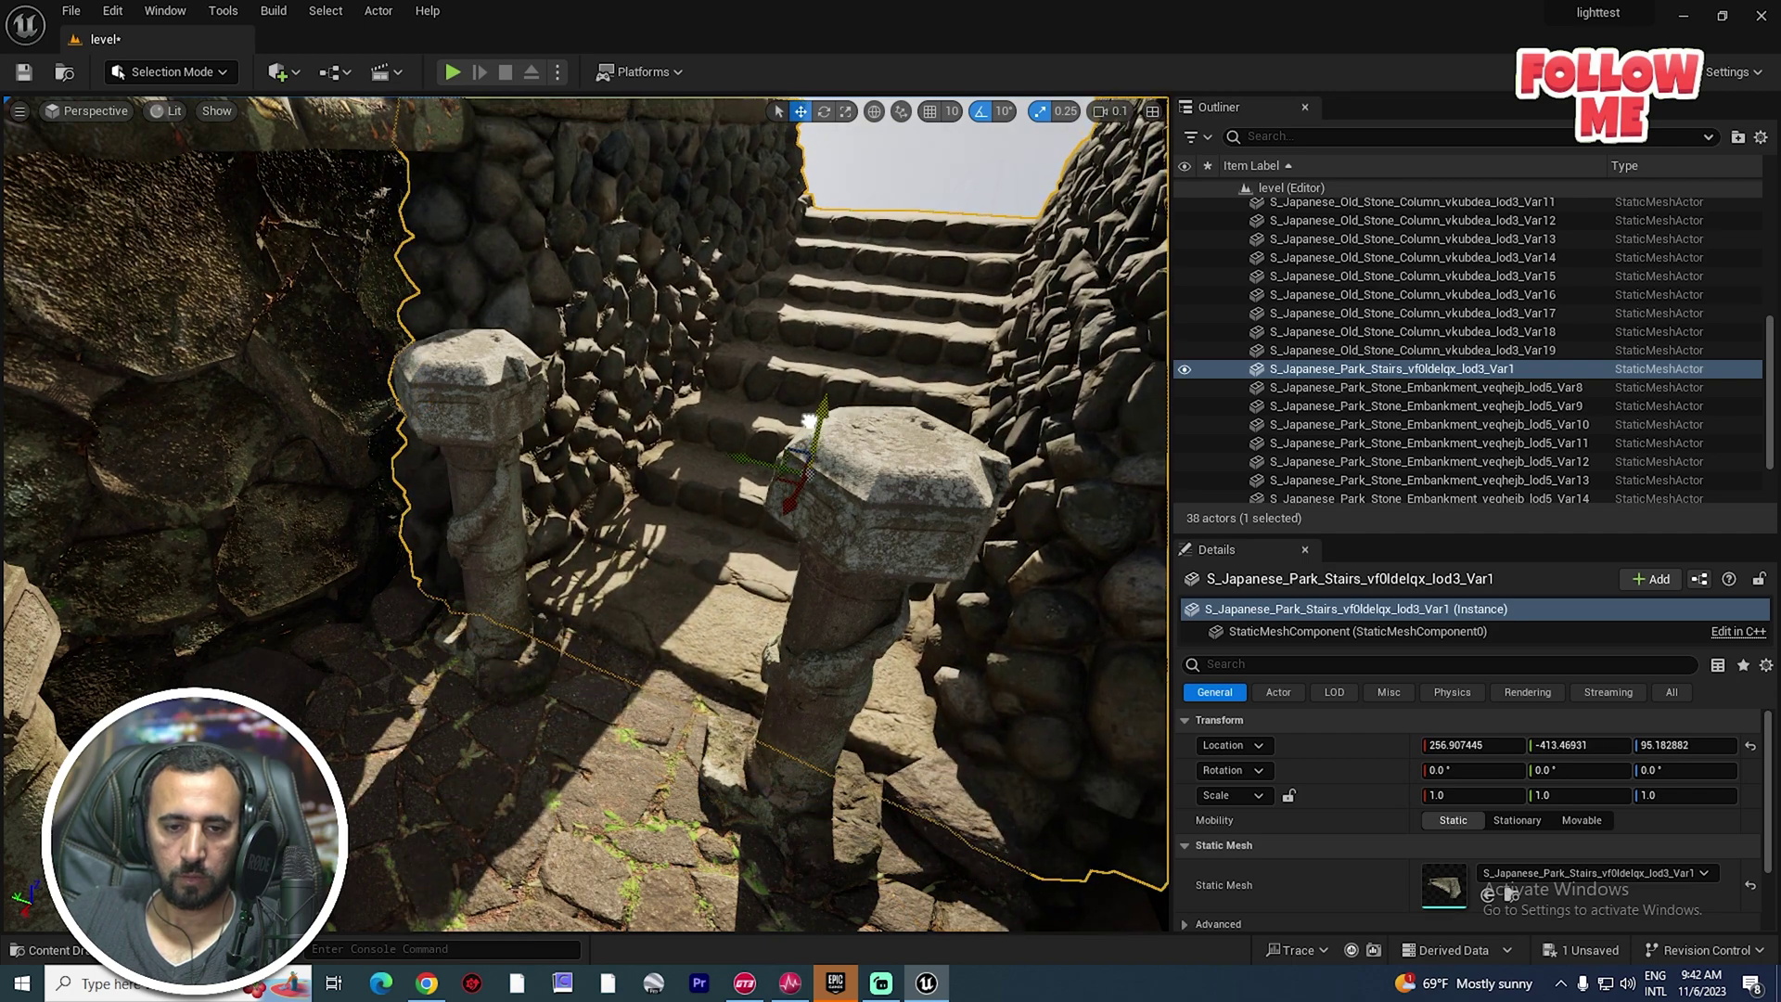
{"action": "left_click_drag", "start_coordinate": [793, 501], "coordinate": [795, 496]}
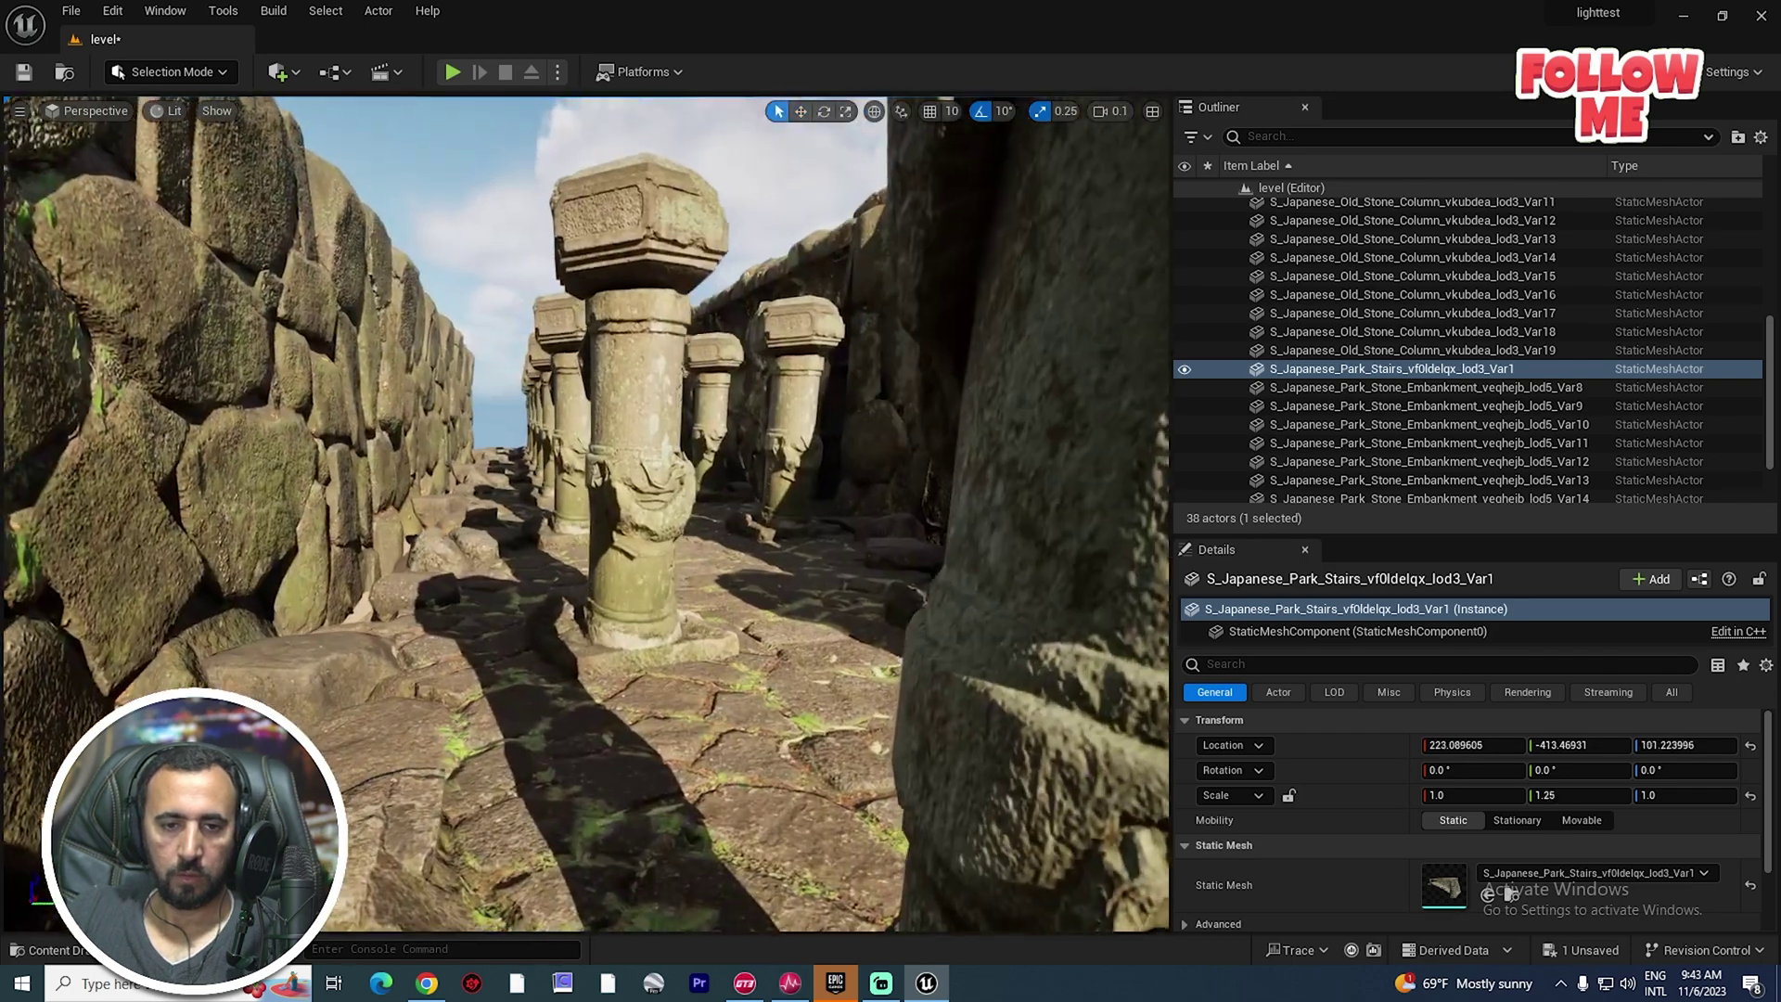
Duplicate the two floor slabs together straight upward between the walls to form a ceiling over the walkway.
{"action": "key", "text": "f"}
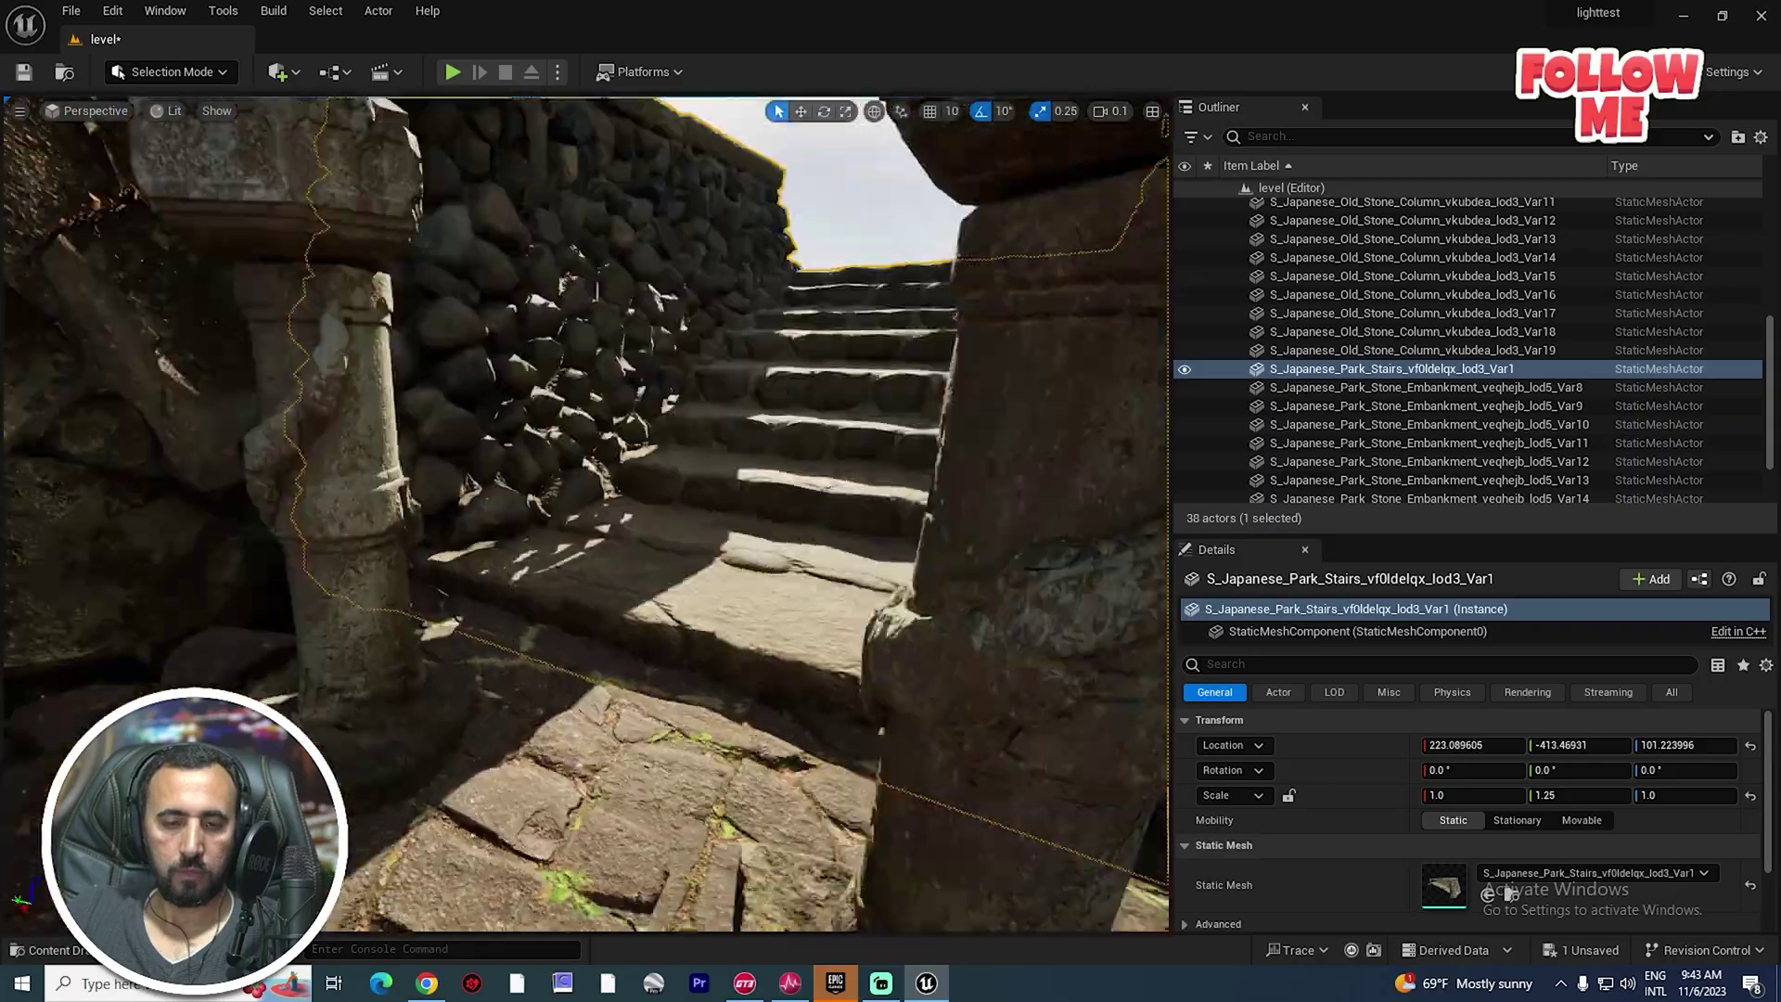
{"action": "key", "text": "s"}
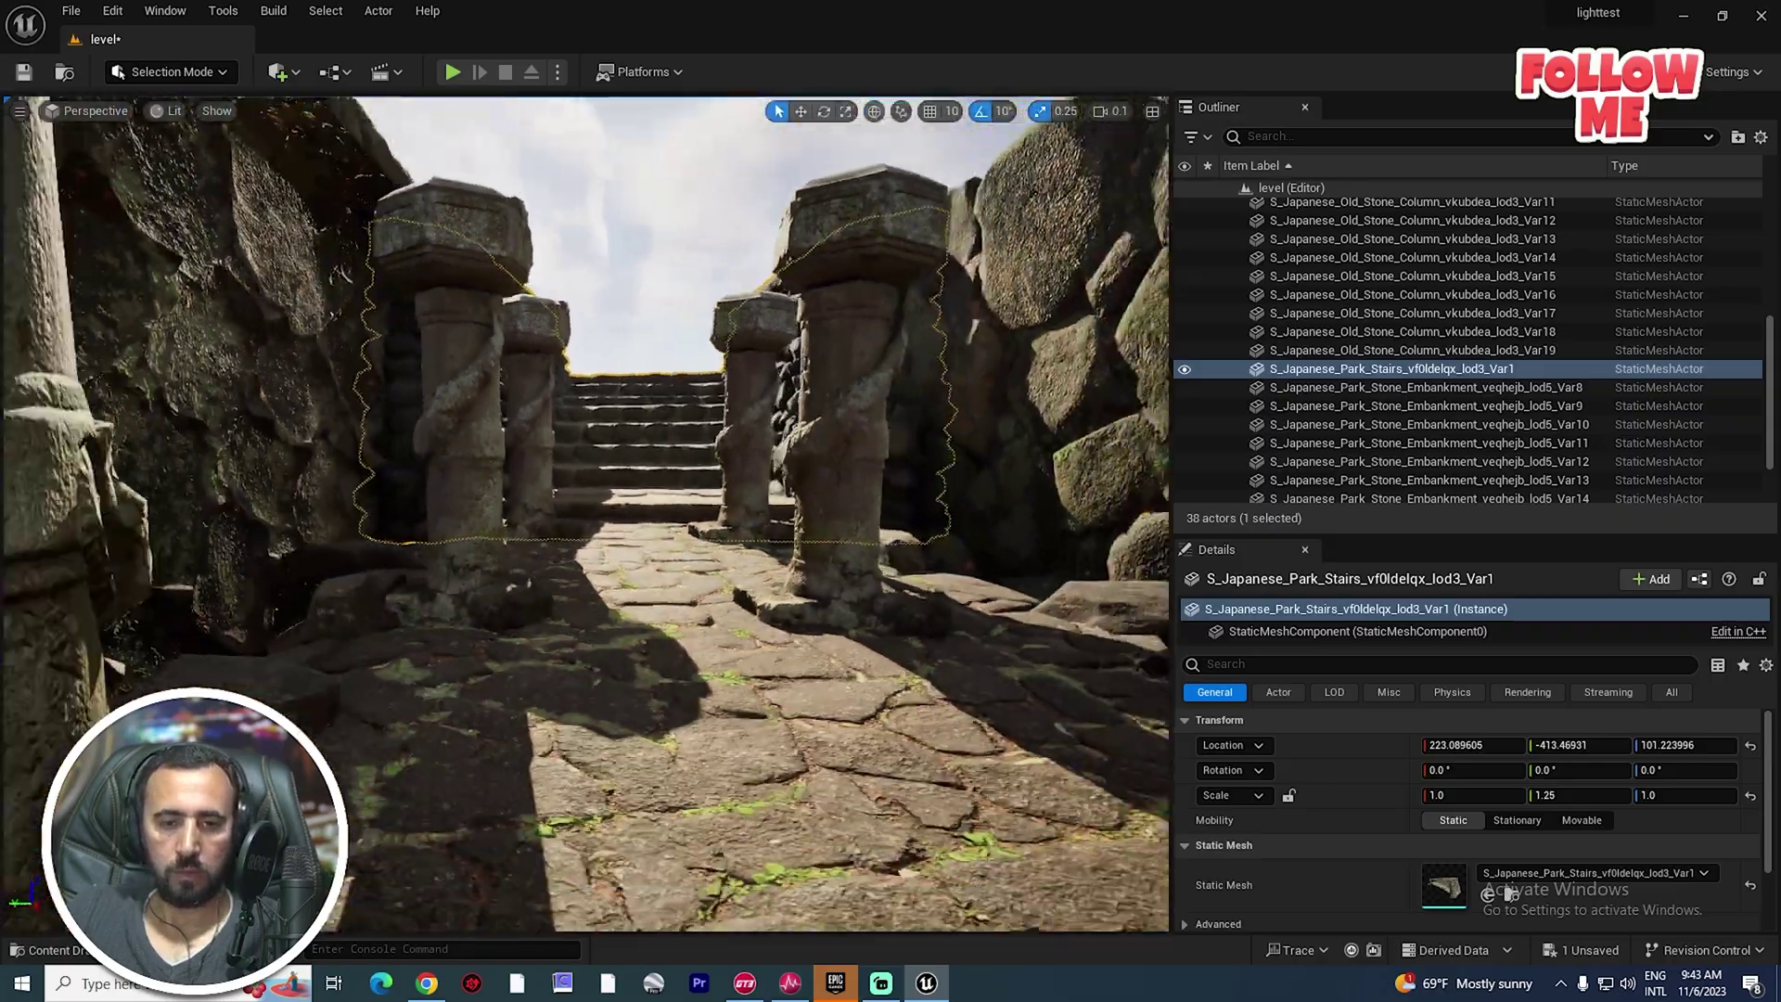
{"action": "key", "text": "Down"}
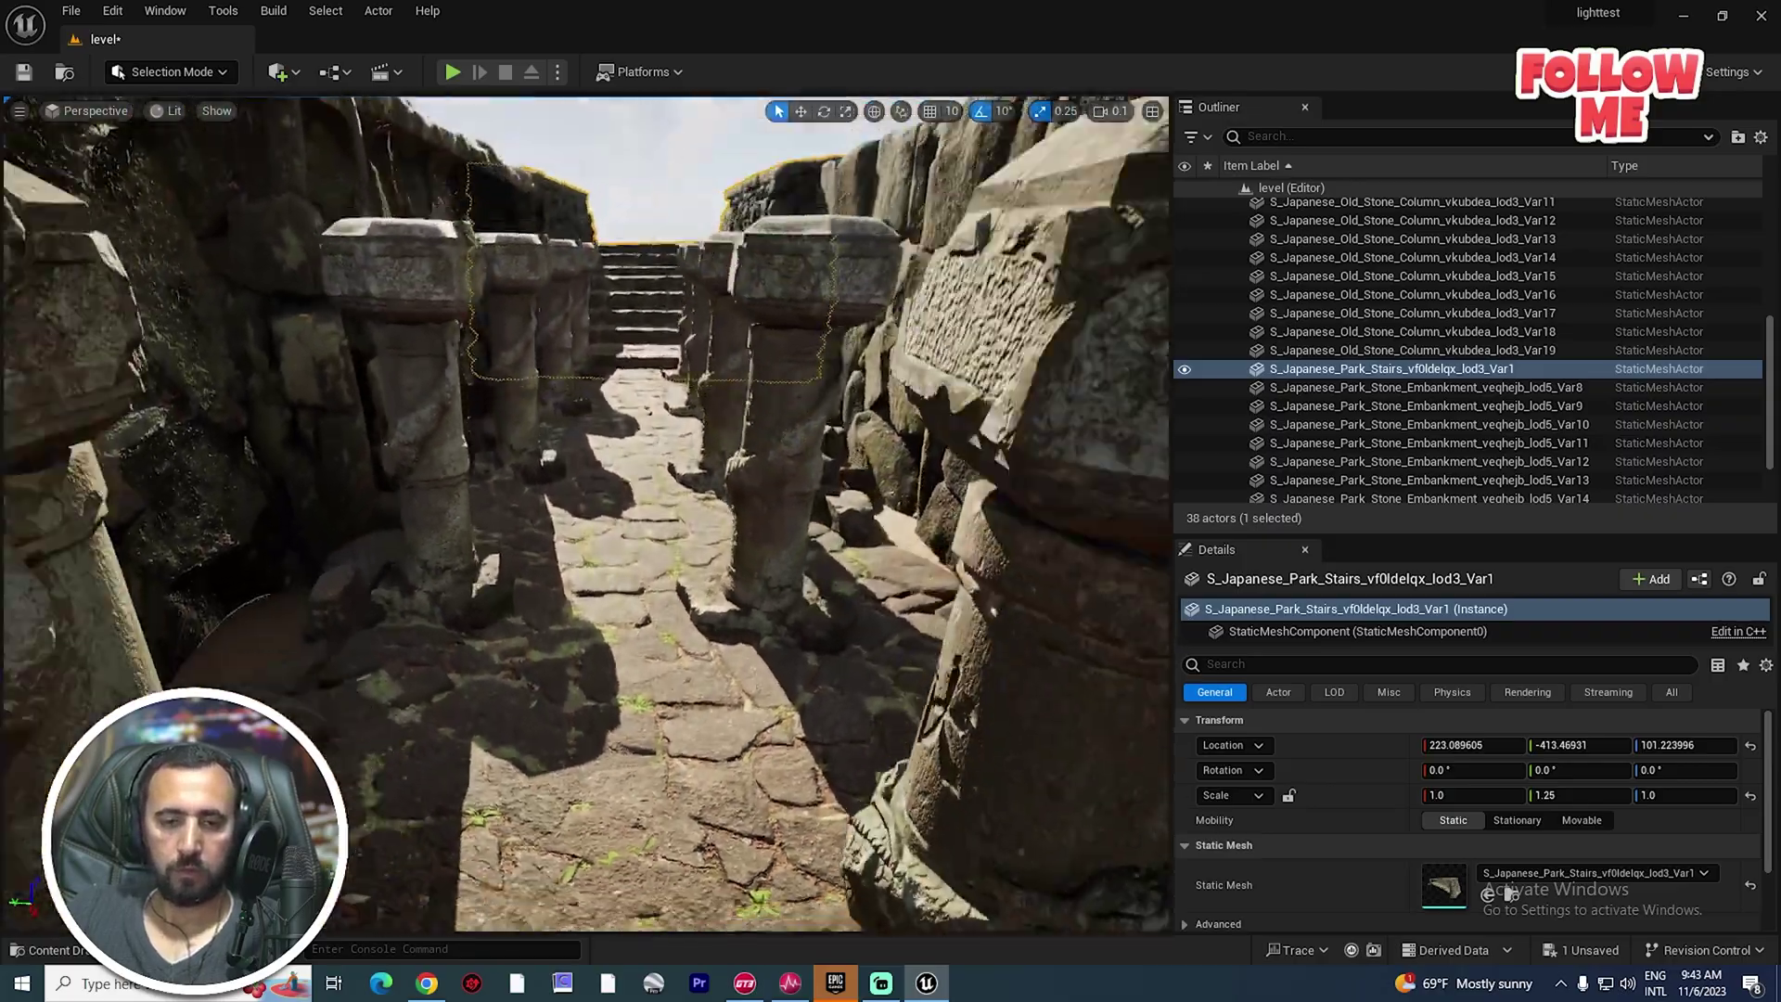
{"action": "key", "text": "Down"}
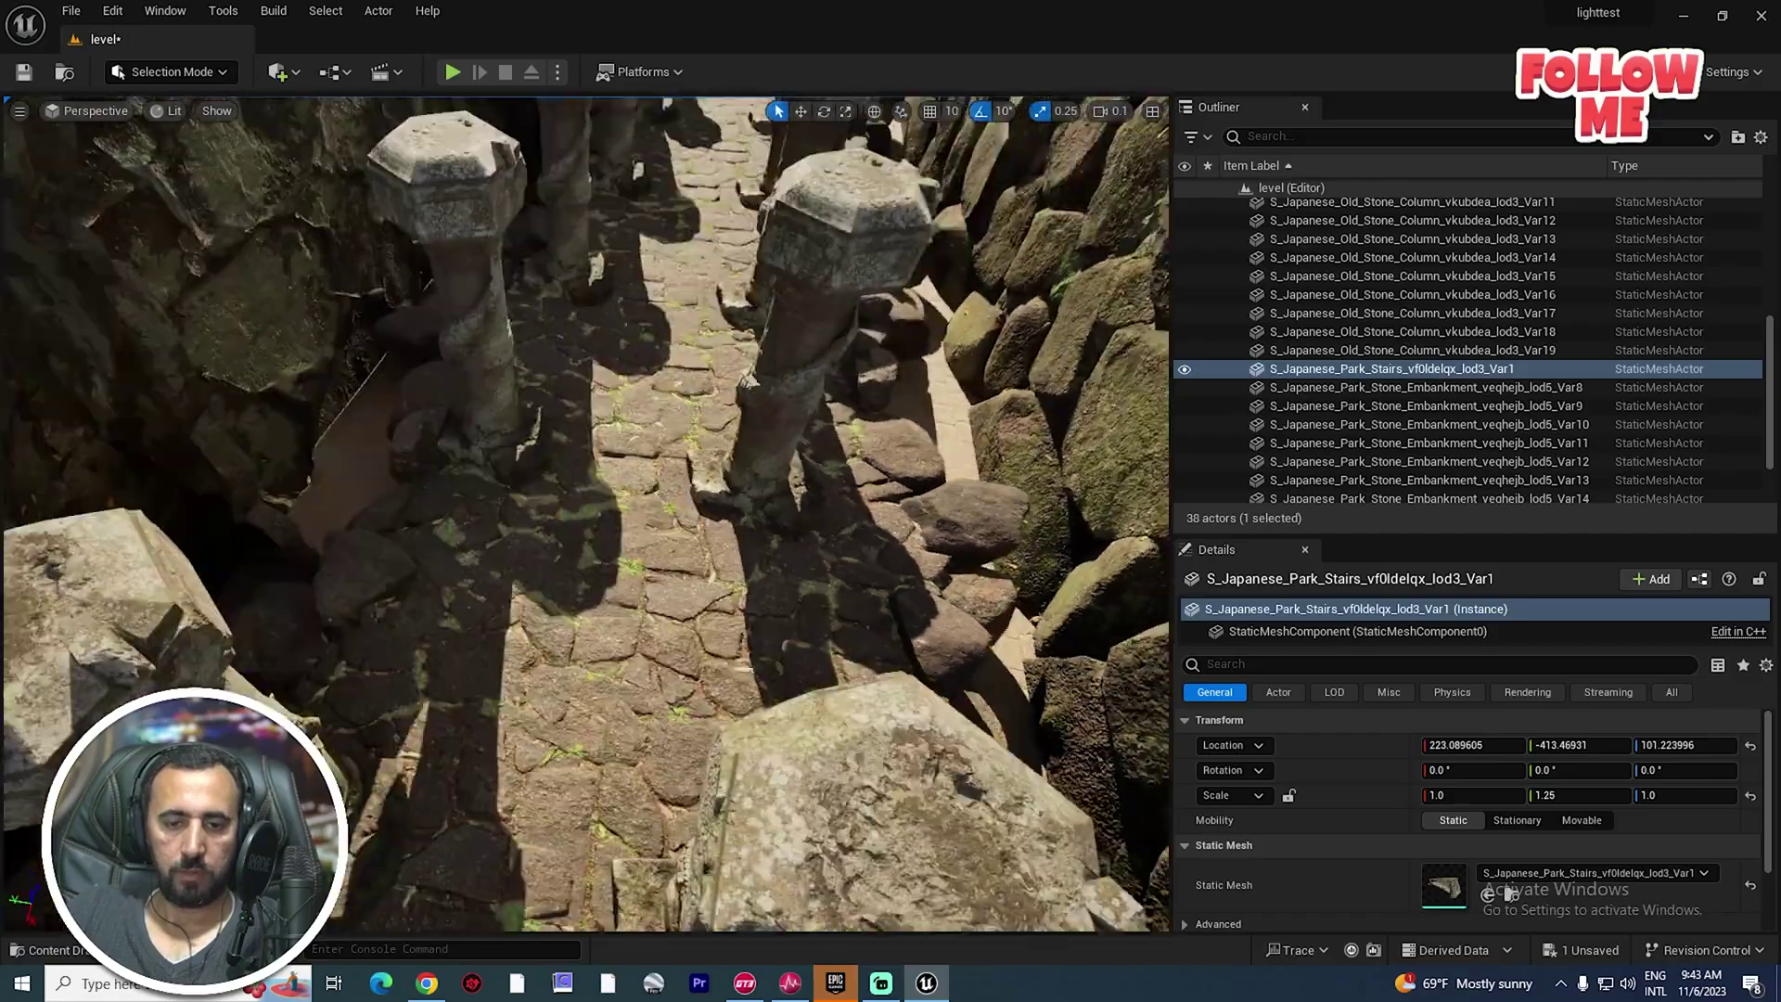
{"action": "key", "text": "Down"}
{"action": "left_click", "coordinate": [435, 334]}
{"action": "right_click_drag", "start_coordinate": [435, 334], "coordinate": [473, 325]}
{"action": "key", "text": "s"}
{"action": "key", "text": "Down"}
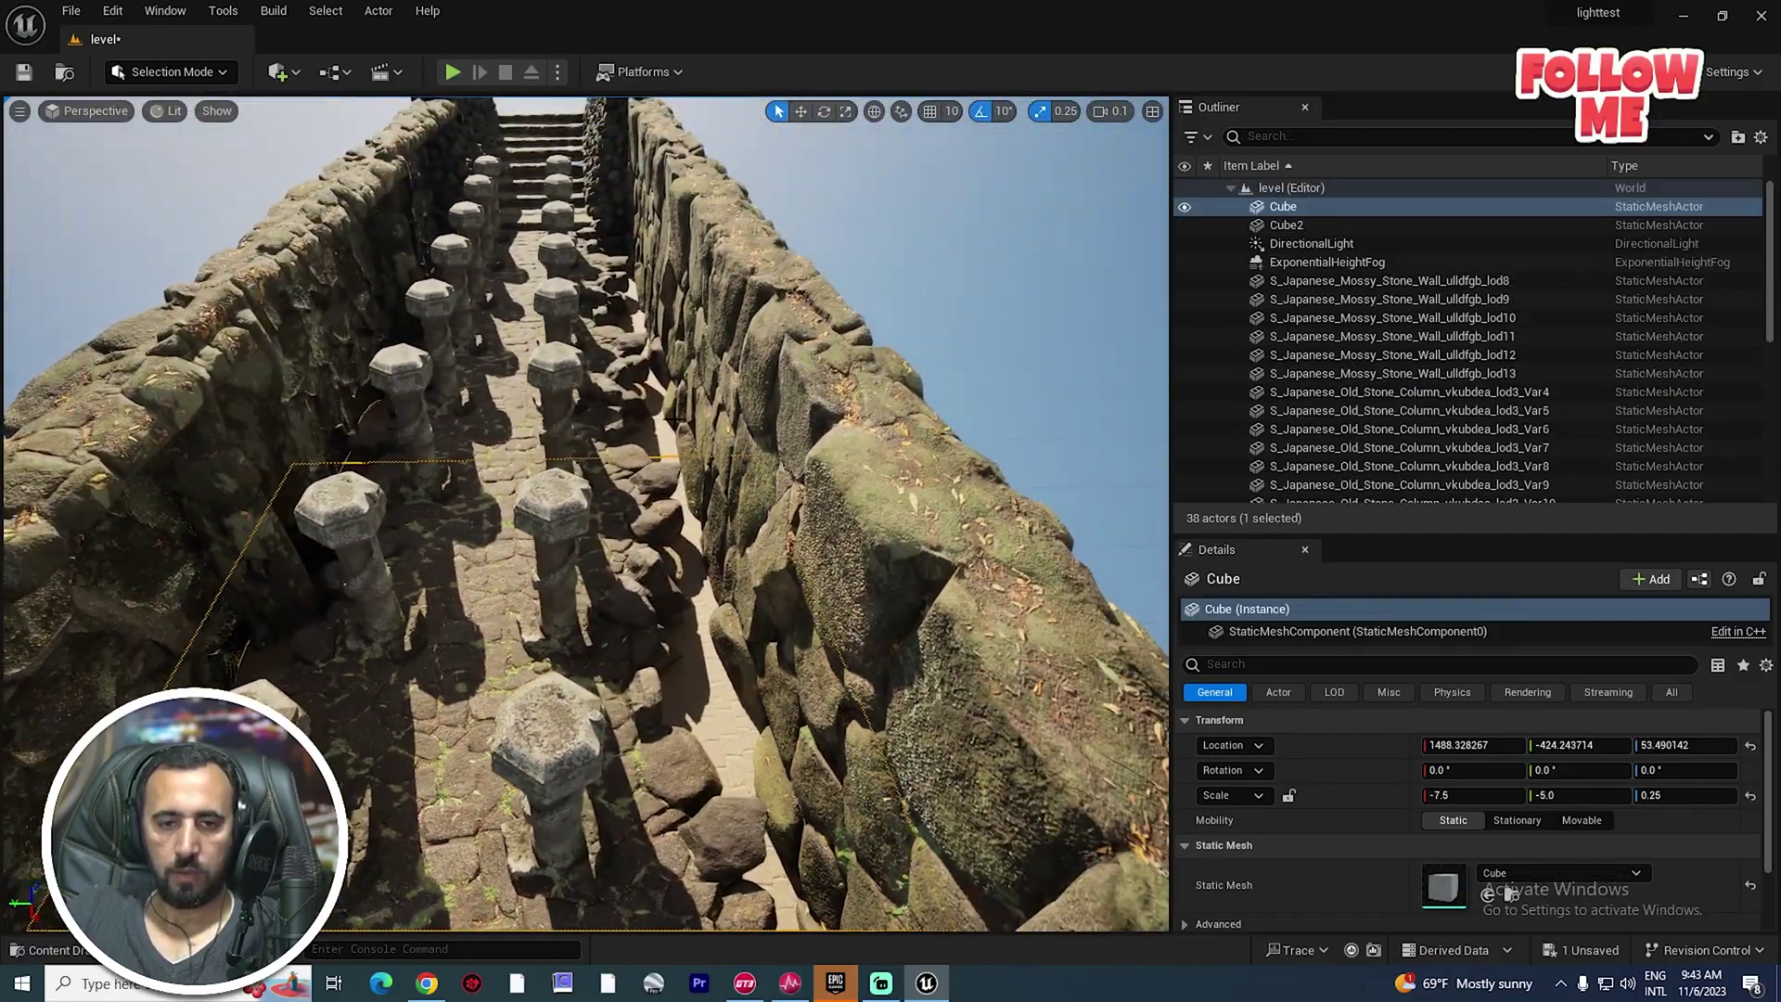
{"action": "left_click", "coordinate": [632, 435], "text": "ctrl"}
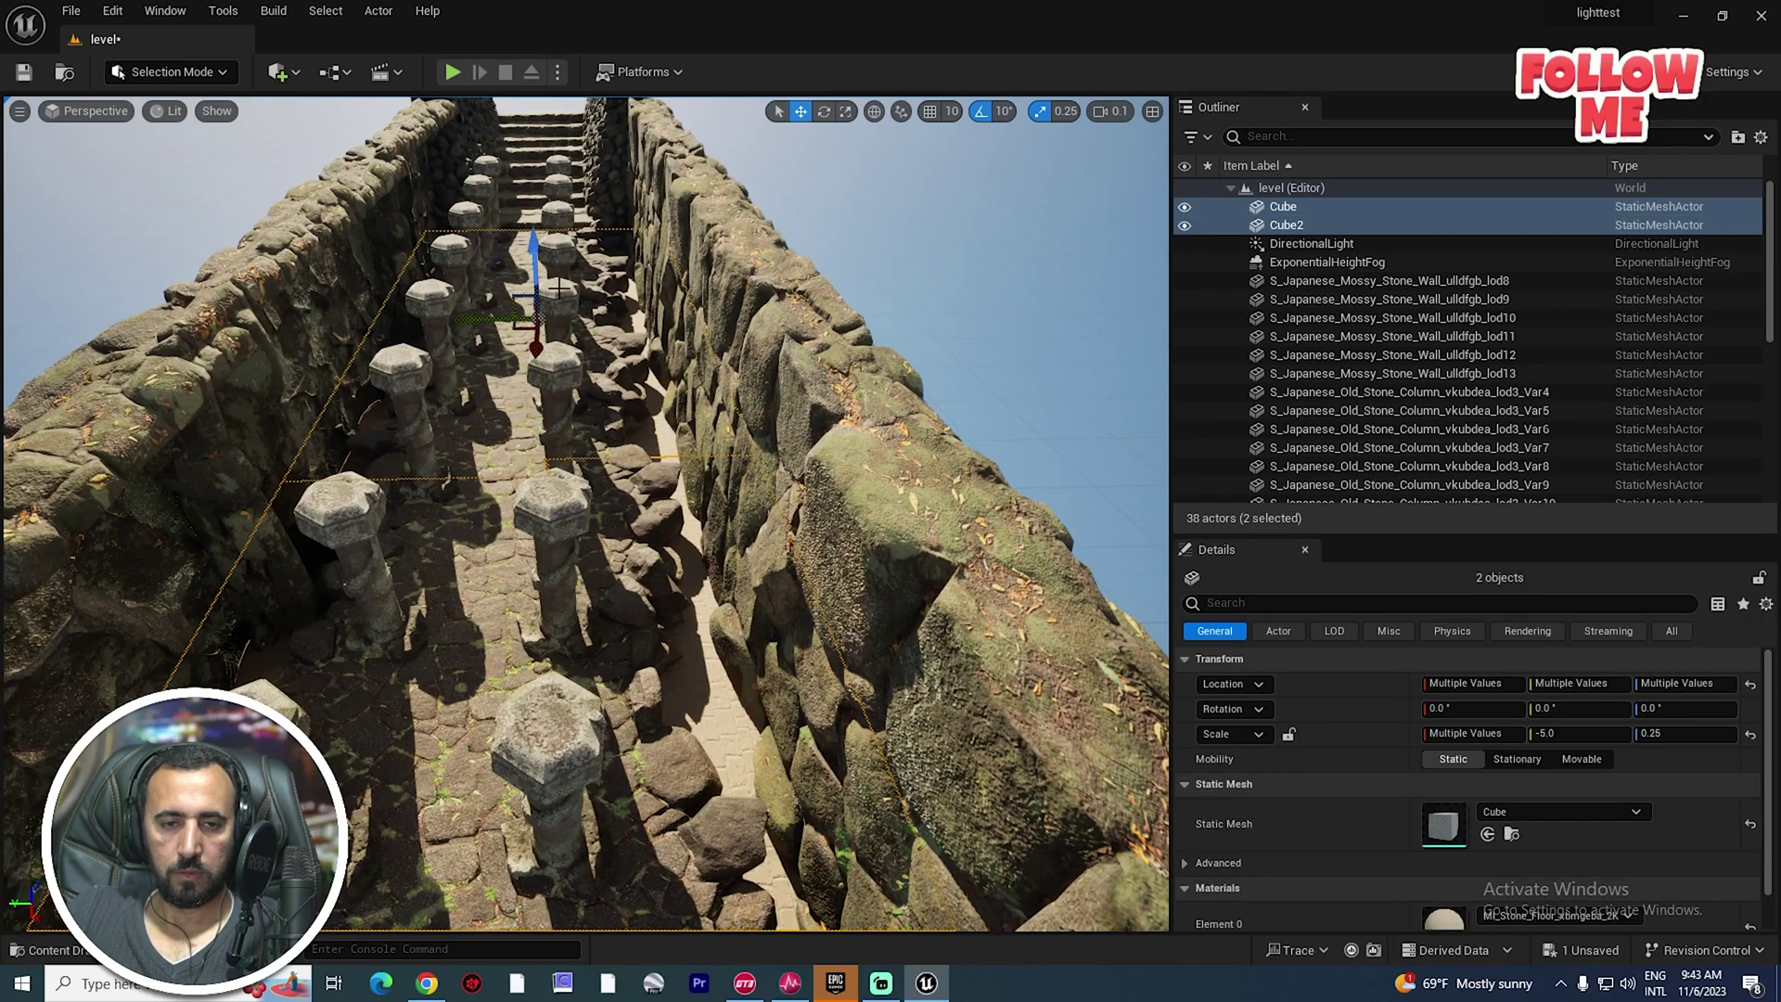
{"action": "left_click_drag", "start_coordinate": [534, 248], "coordinate": [535, 200], "text": "alt+shift"}
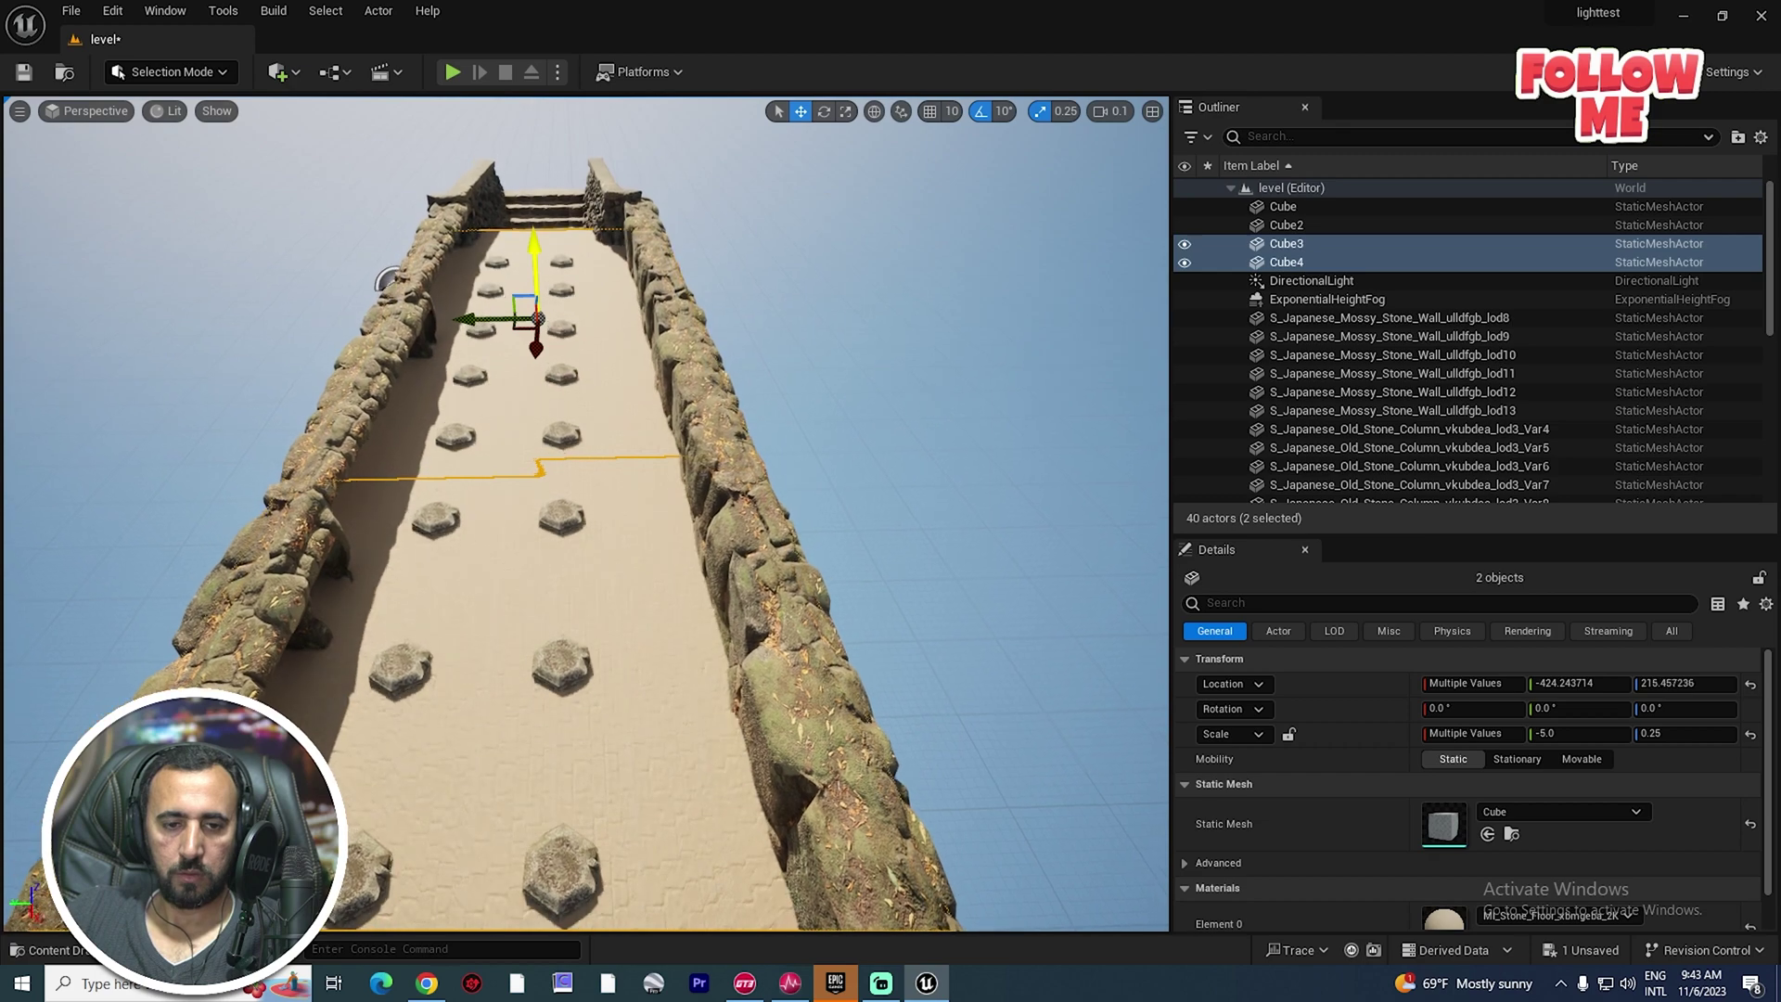
Adjust the height of the two ceiling slabs from inside the corridor to a Z location of about 242.6.
{"action": "right_click_drag", "start_coordinate": [585, 513], "coordinate": [590, 380]}
{"action": "key", "text": "q"}
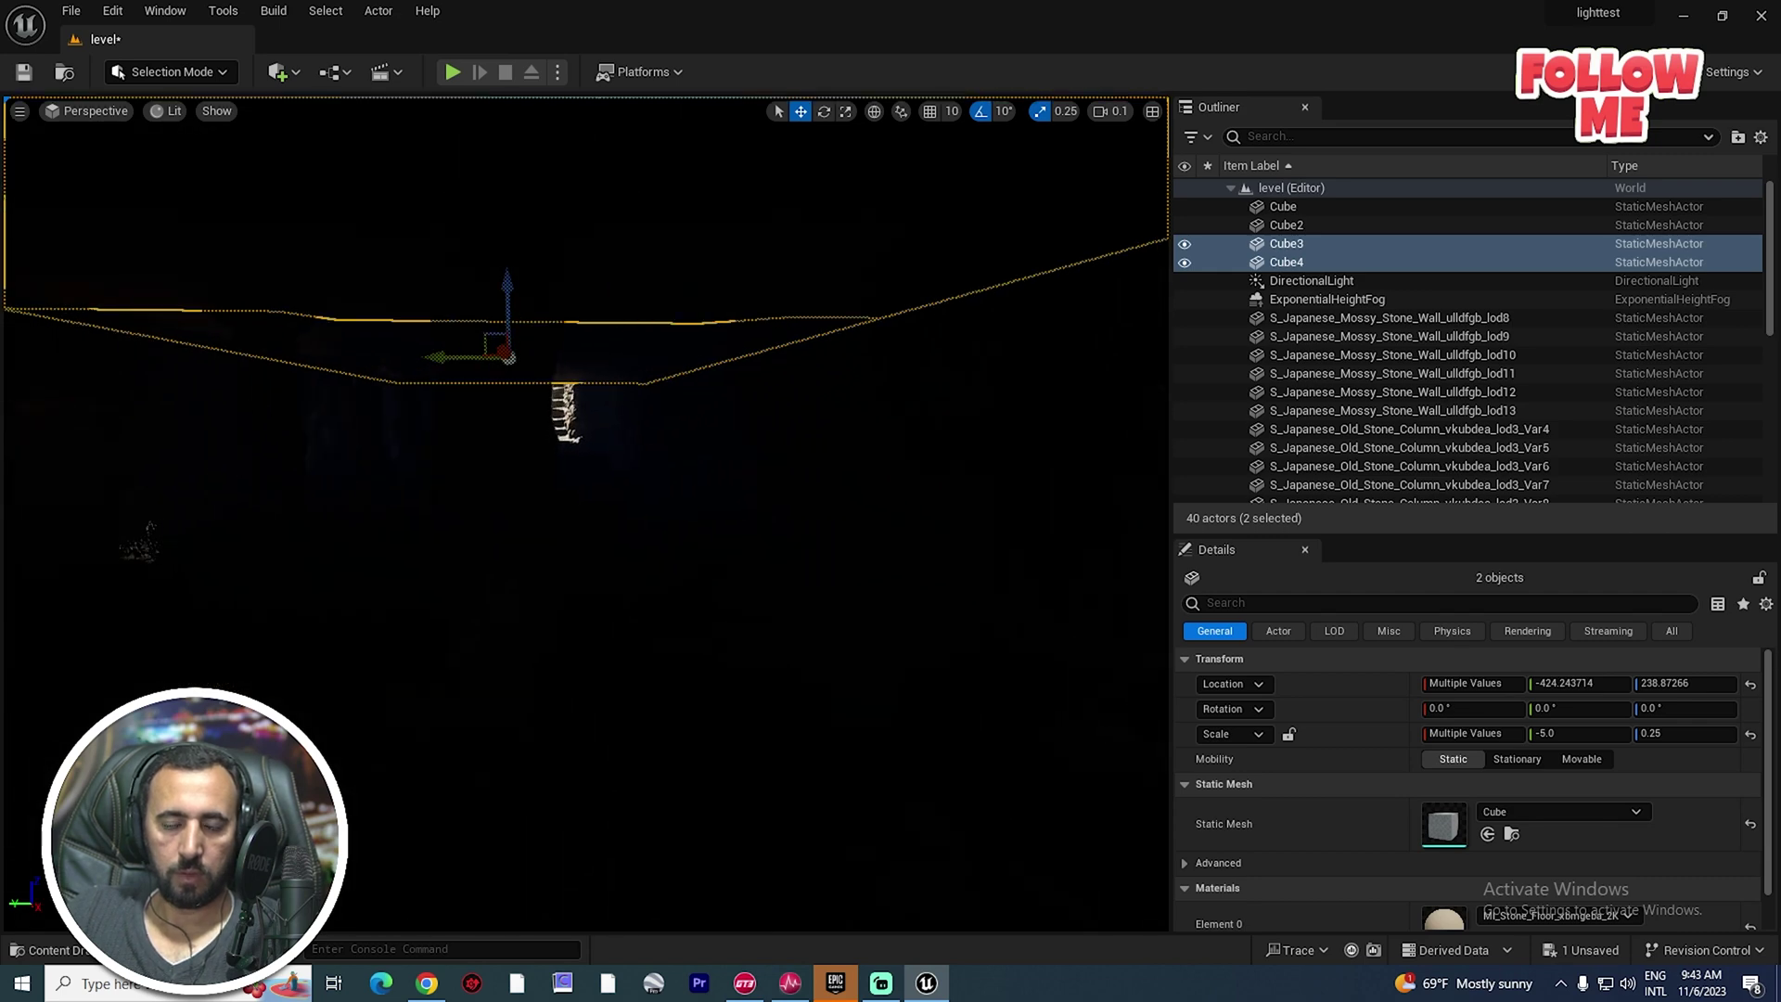
{"action": "left_click_drag", "start_coordinate": [513, 227], "coordinate": [514, 134]}
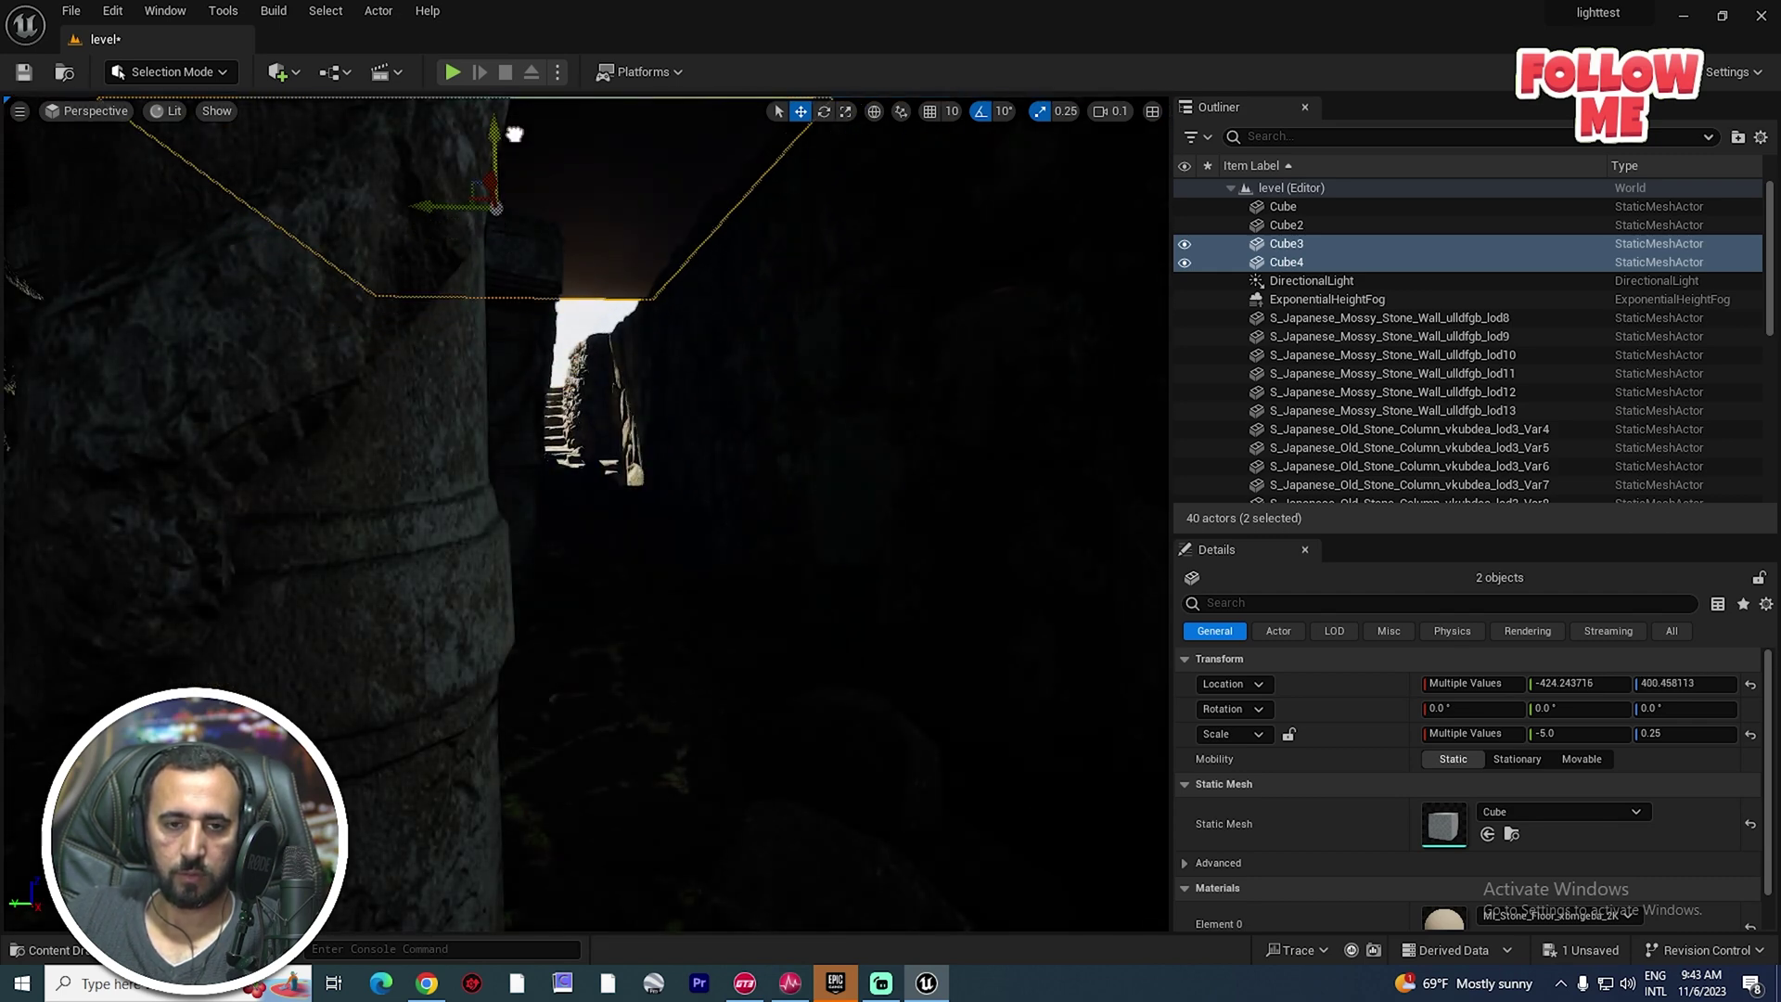
{"action": "right_click_drag", "start_coordinate": [524, 141], "coordinate": [478, 148]}
{"action": "key", "text": "e"}
{"action": "left_click_drag", "start_coordinate": [703, 128], "coordinate": [677, 302]}
{"action": "right_click_drag", "start_coordinate": [671, 628], "coordinate": [672, 566]}
{"action": "key", "text": "q"}
{"action": "key", "text": "q"}
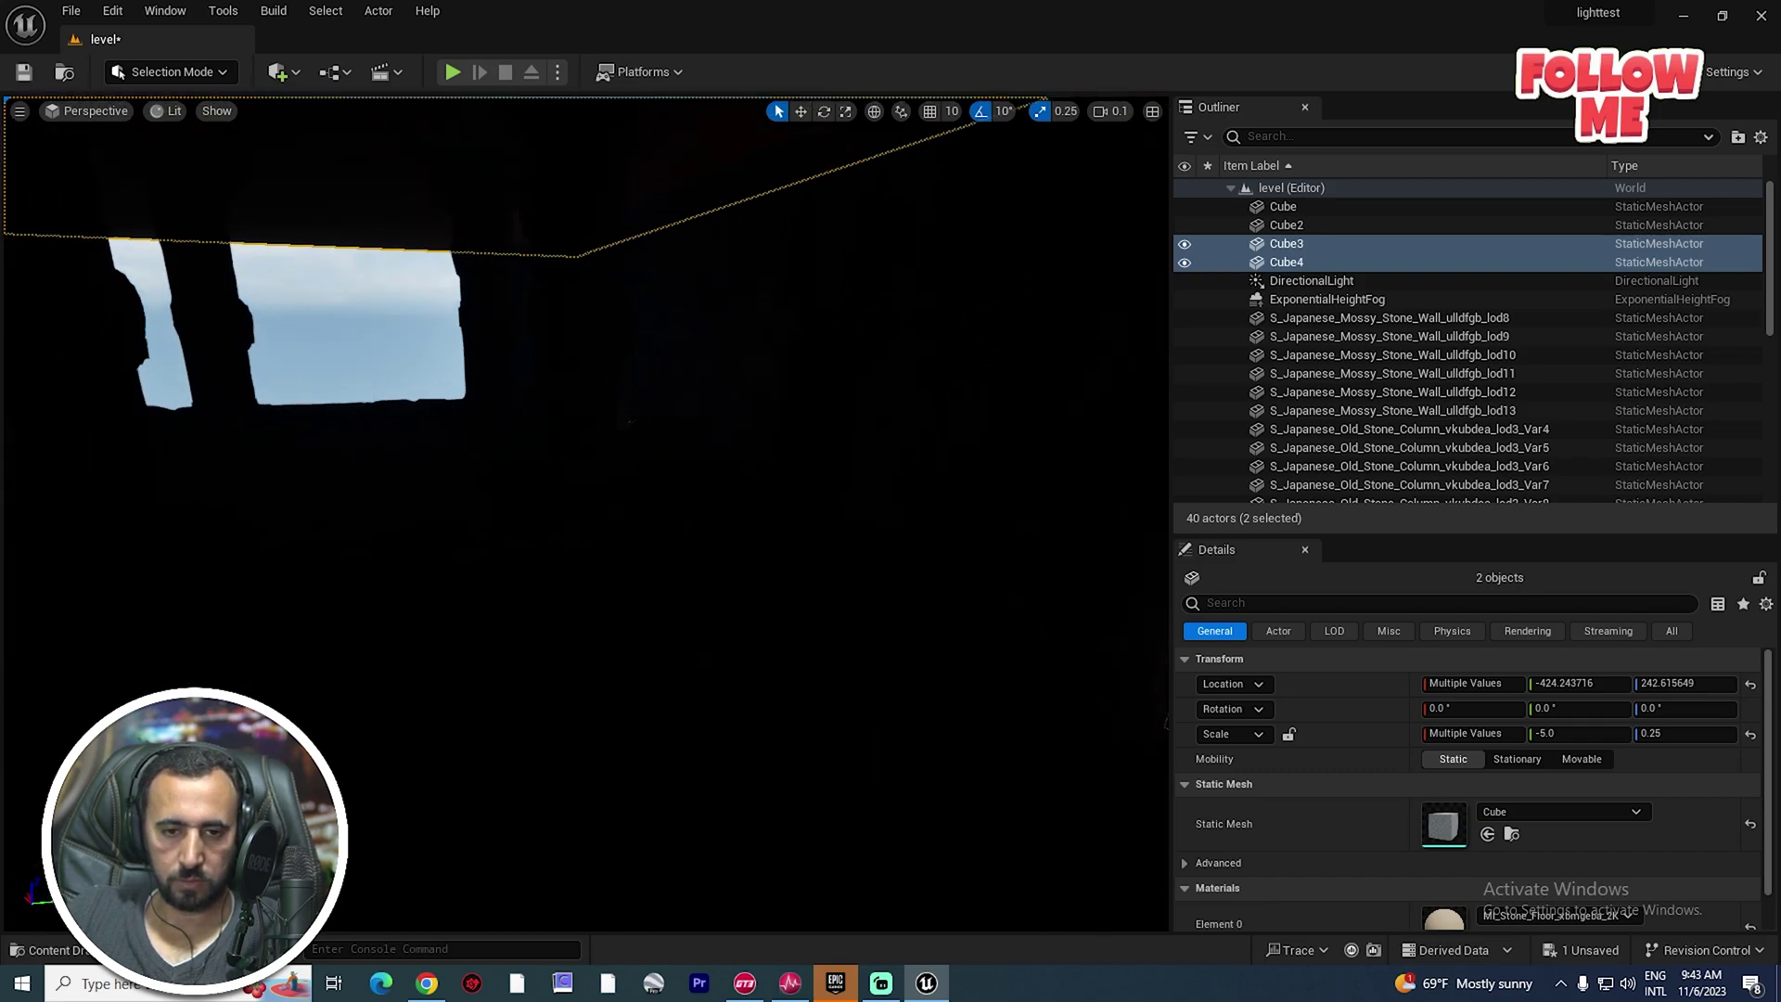
{"action": "key", "text": "e"}
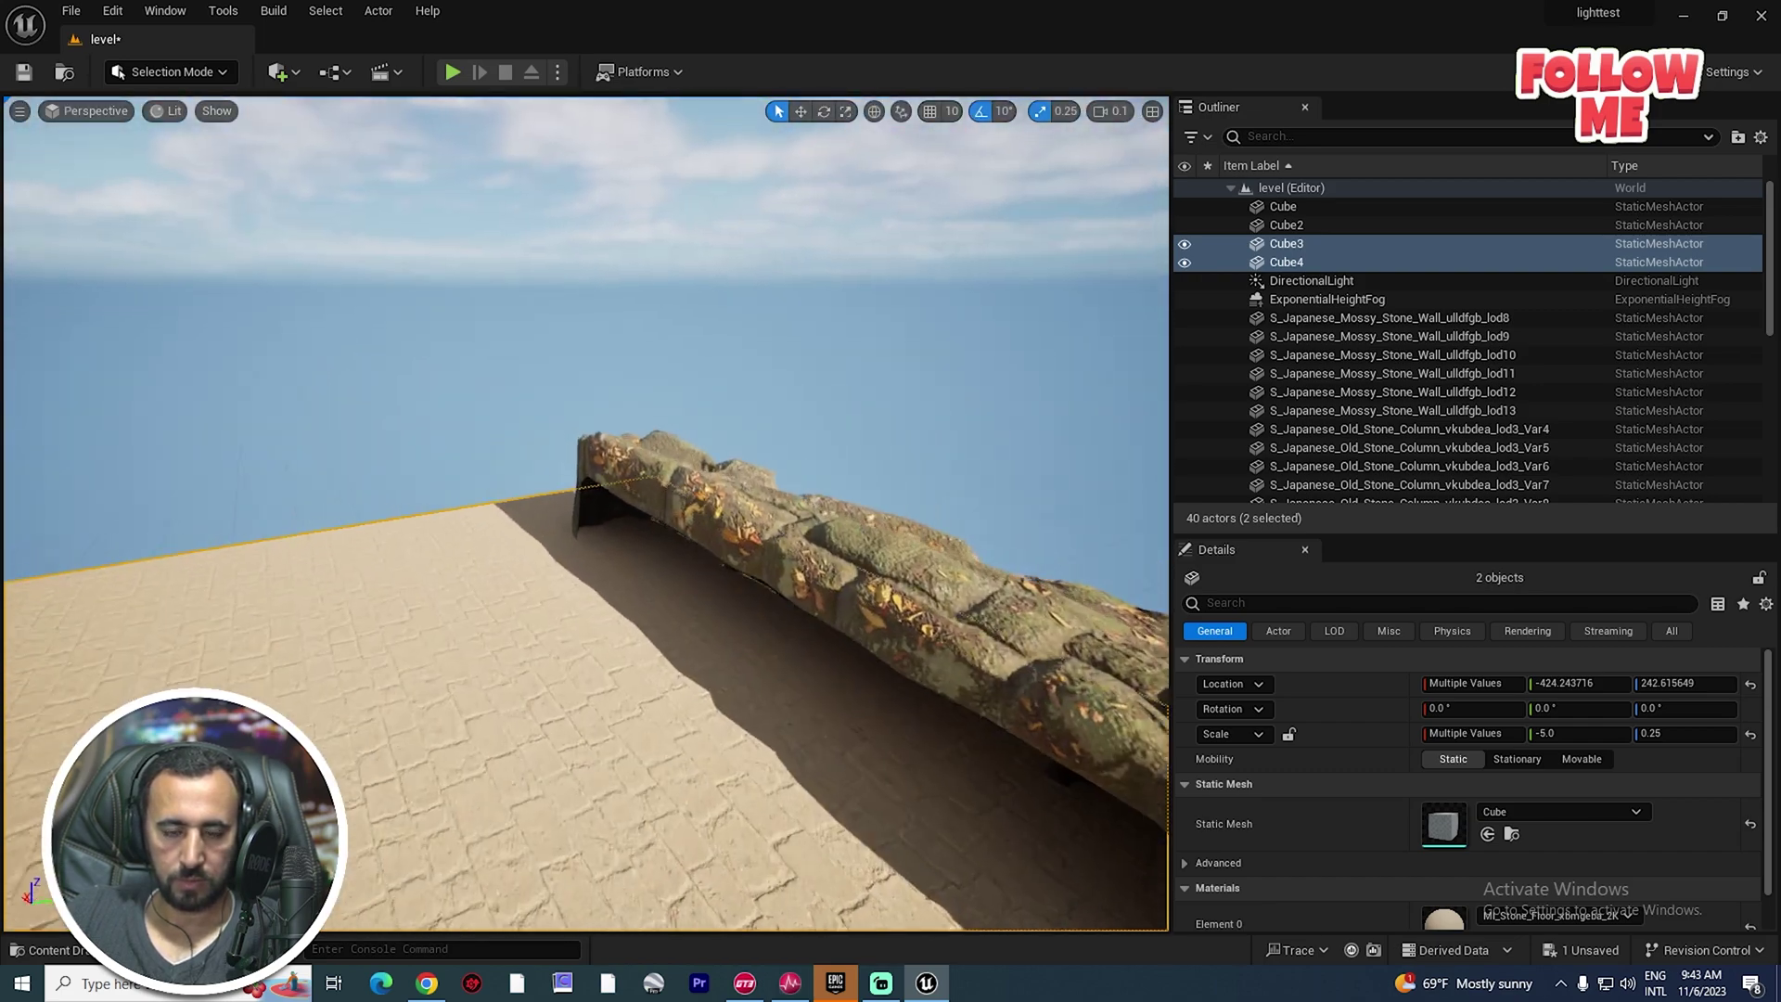
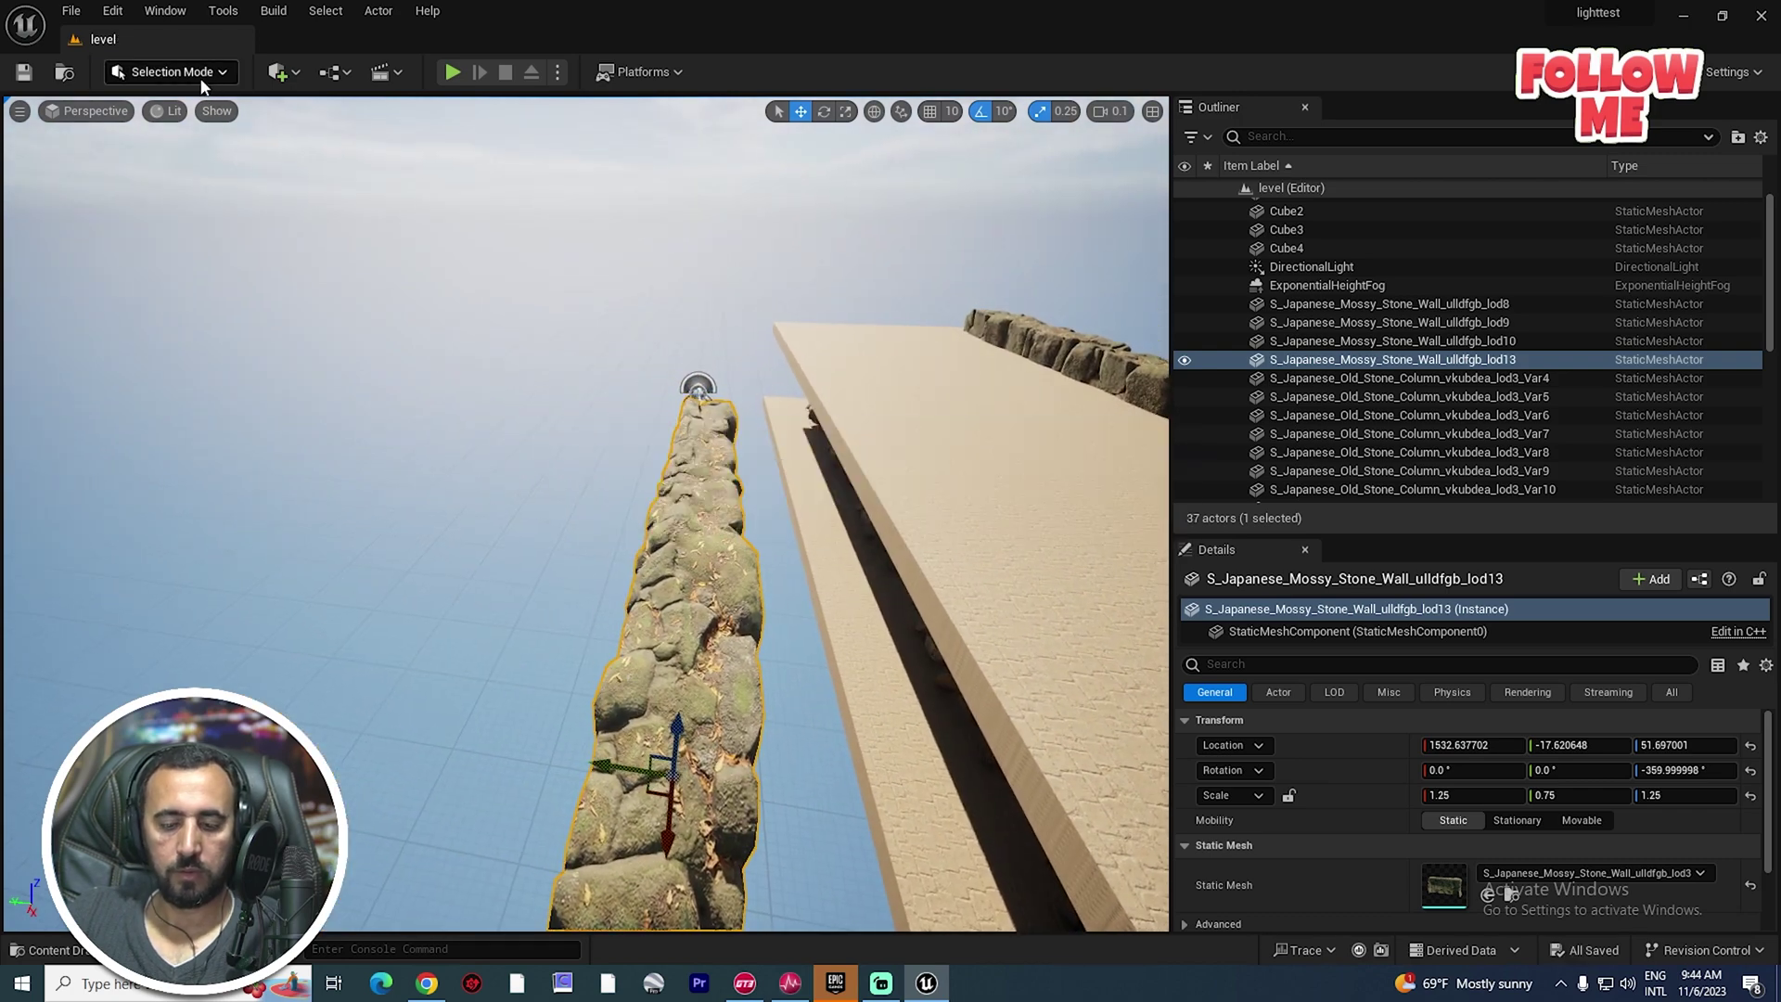
Mirror the detached mossy wall segment in Modeling Mode across a lengthwise plane at about Y -9.8, and save the level.
{"action": "key", "text": "shift+5"}
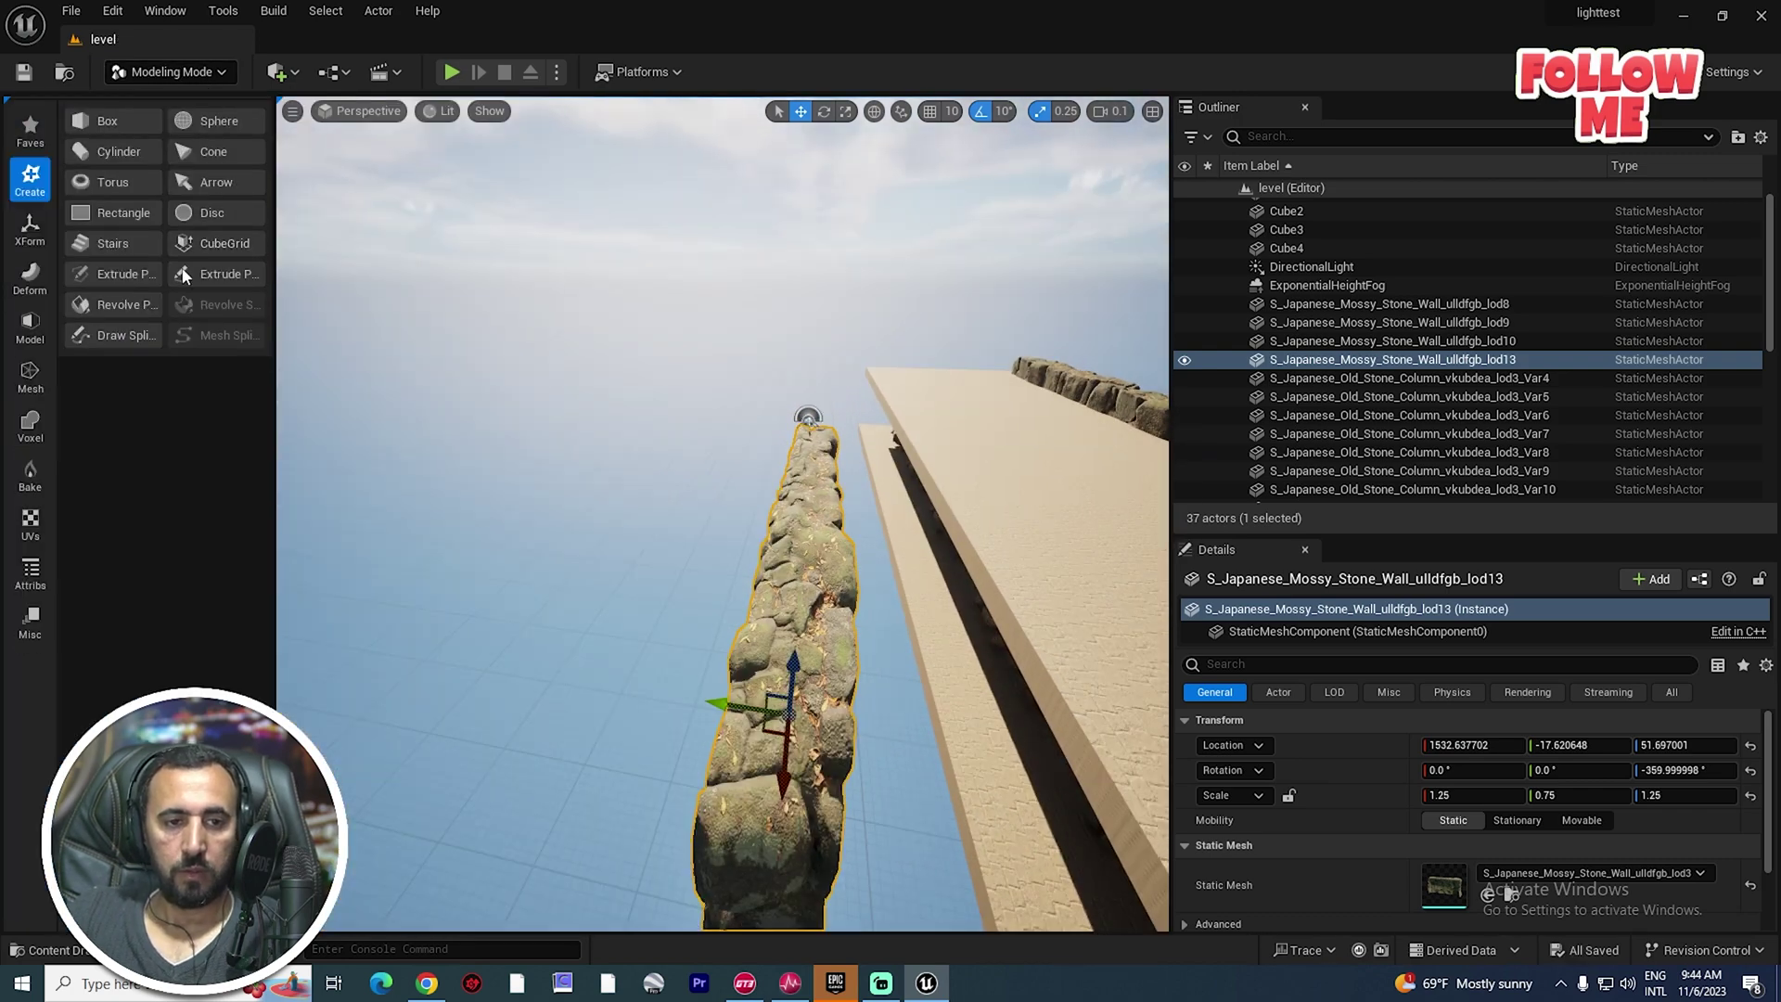
{"action": "left_click", "coordinate": [31, 376]}
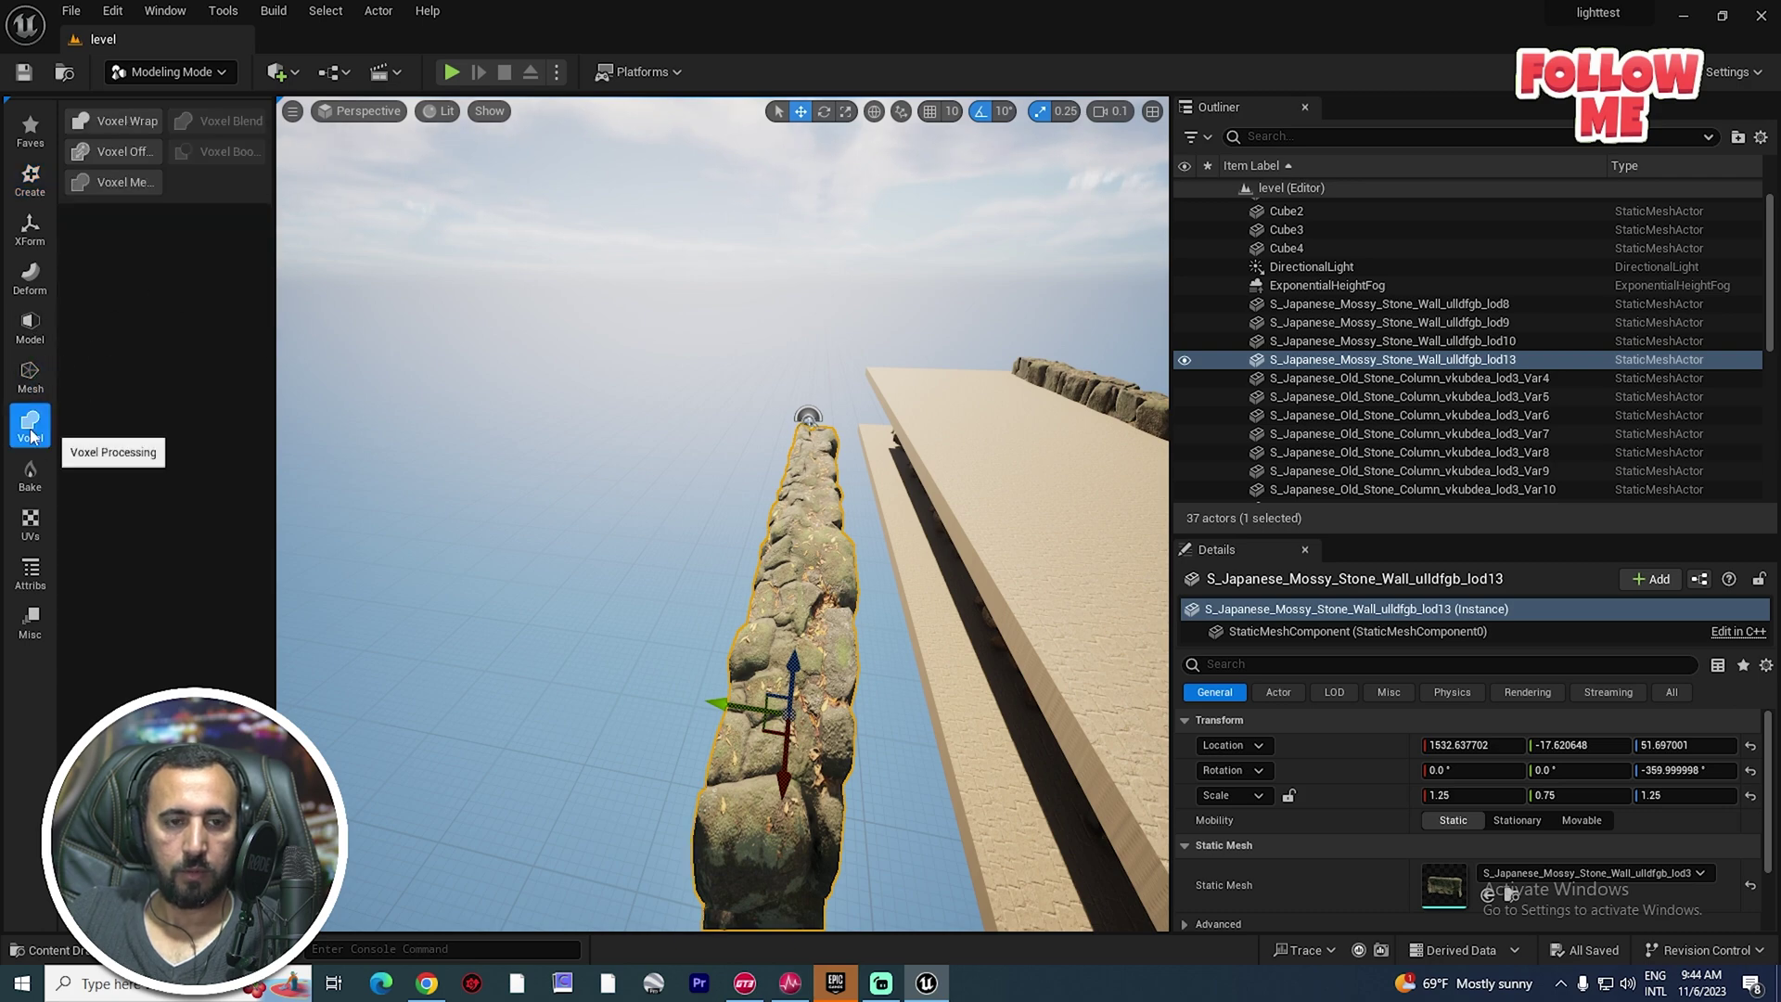
{"action": "left_click", "coordinate": [29, 327]}
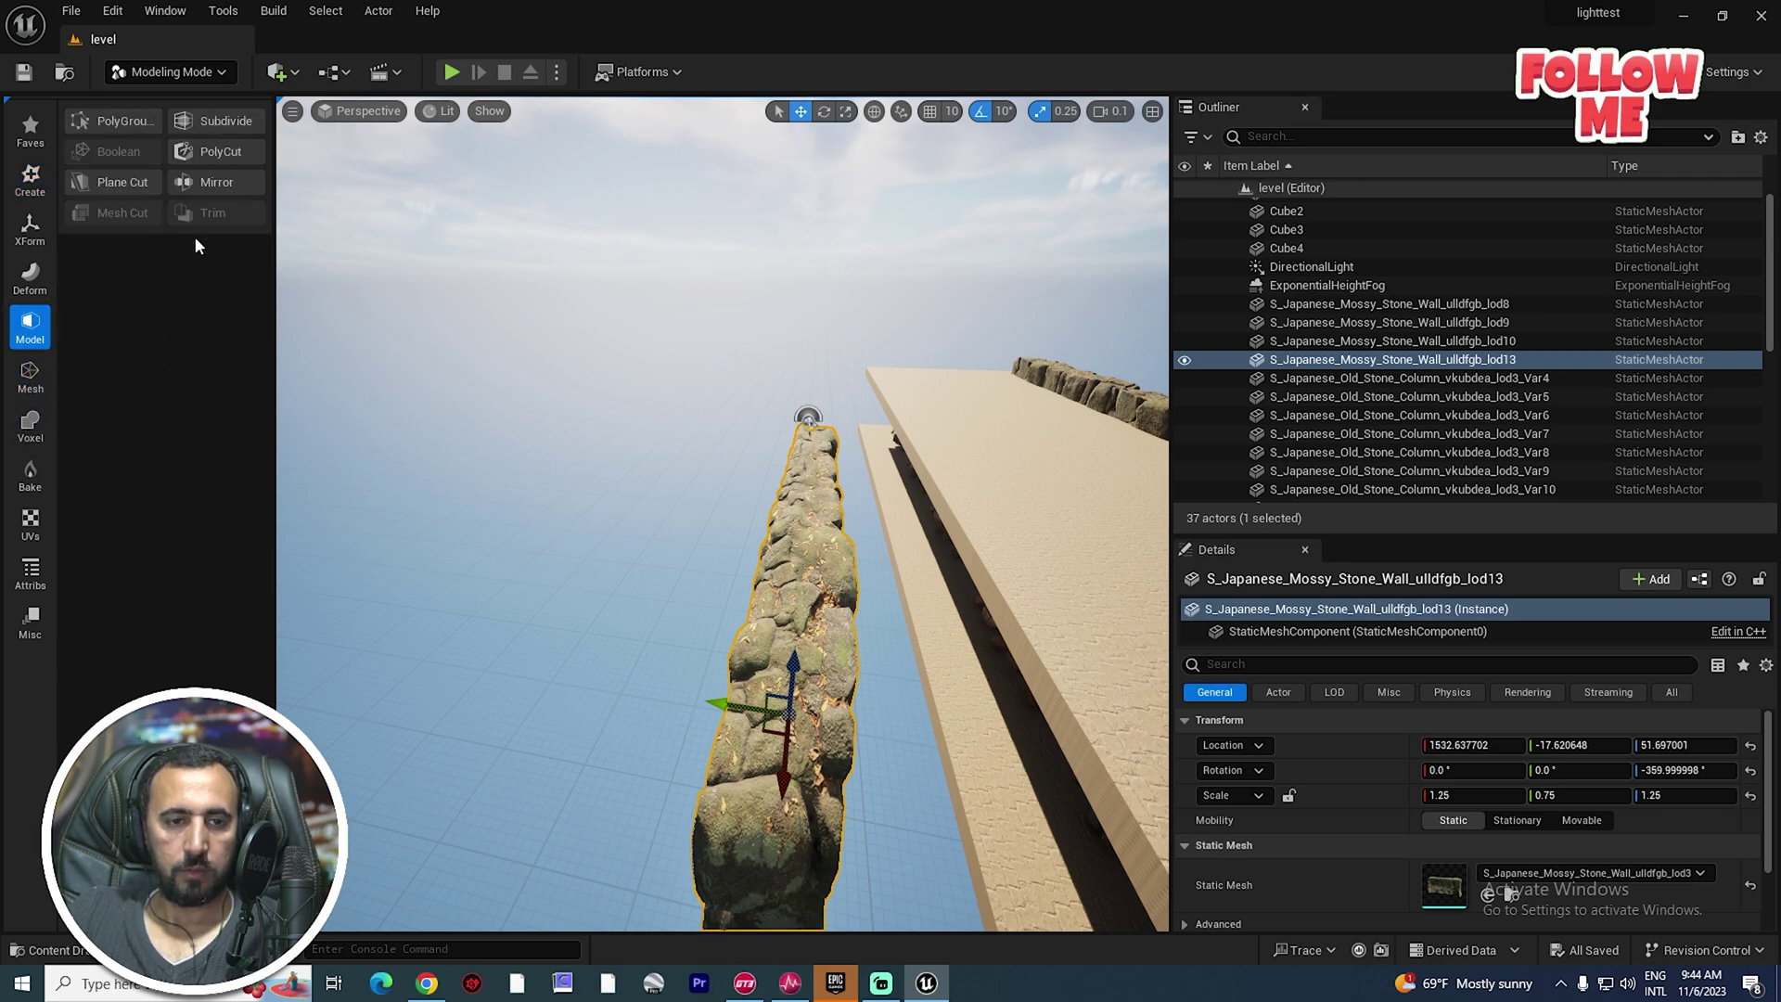
{"action": "left_click", "coordinate": [221, 181]}
{"action": "right_click_drag", "start_coordinate": [657, 501], "coordinate": [598, 436]}
{"action": "mouse_move", "coordinate": [658, 500]}
{"action": "left_mouse_down"}
{"action": "mouse_move", "coordinate": [550, 510]}
{"action": "mouse_move", "coordinate": [644, 503]}
{"action": "left_mouse_up"}
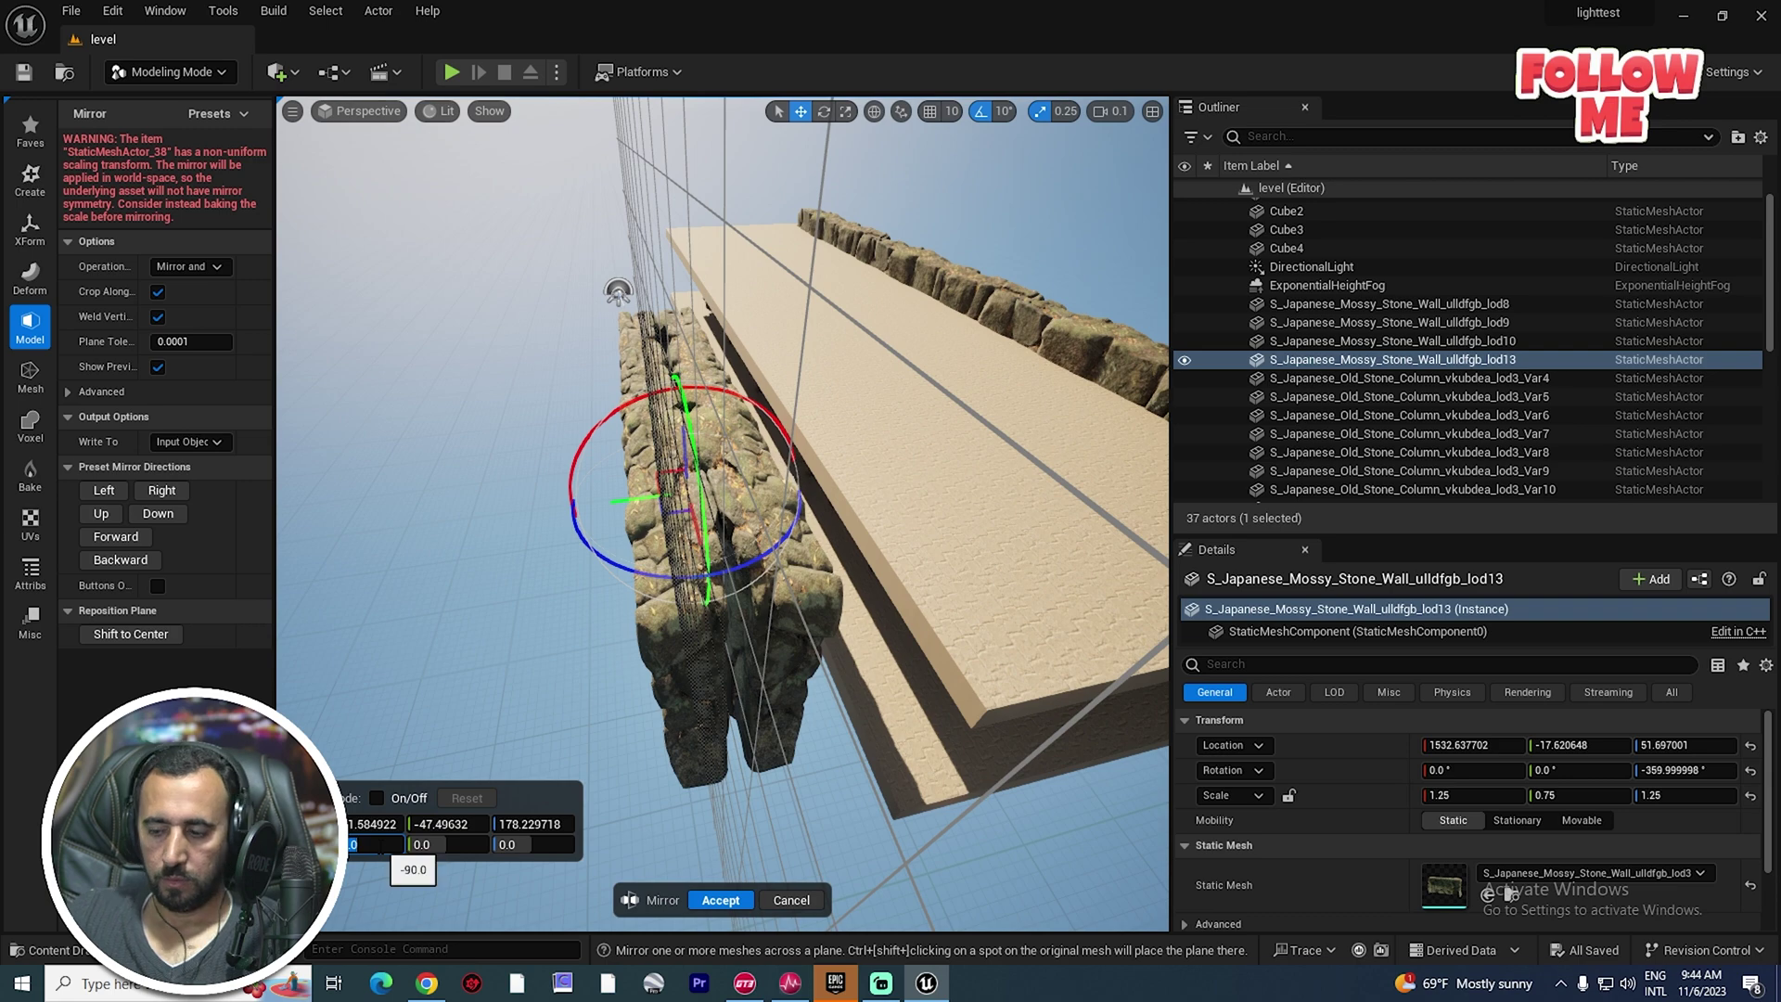
{"action": "left_click_drag", "start_coordinate": [380, 845], "coordinate": [378, 845]}
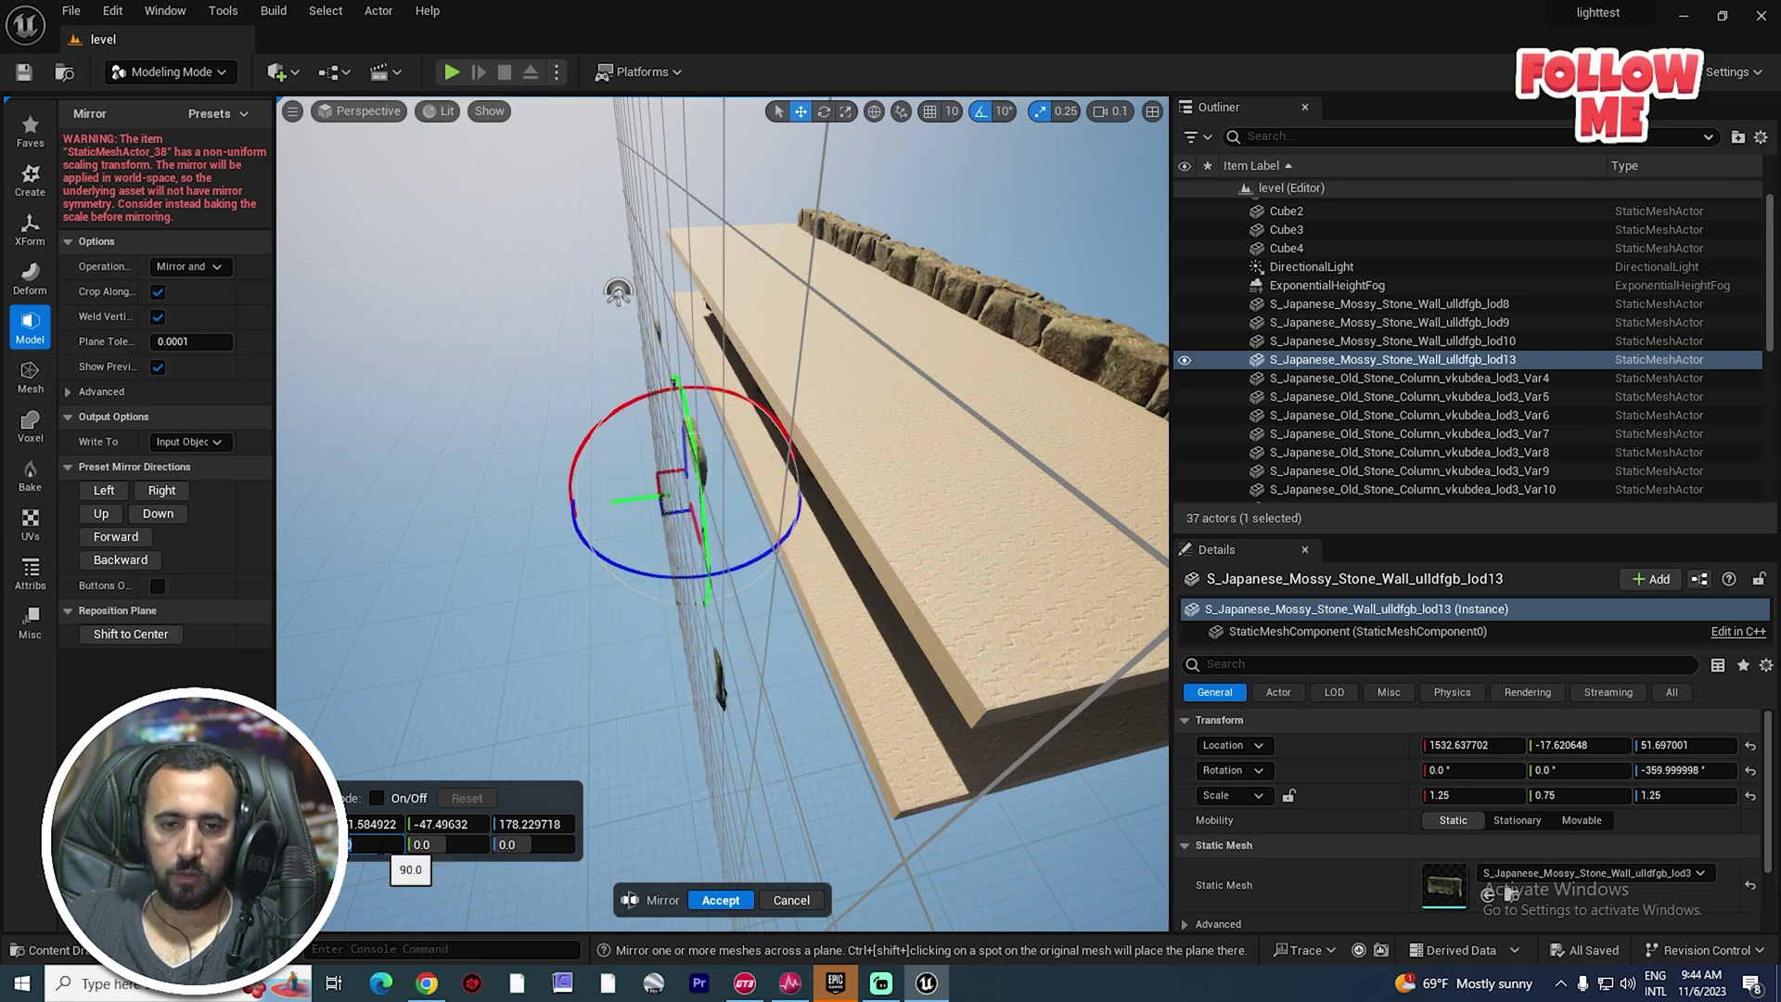
{"action": "left_click_drag", "start_coordinate": [605, 508], "coordinate": [570, 512]}
{"action": "right_click_drag", "start_coordinate": [615, 549], "coordinate": [595, 791]}
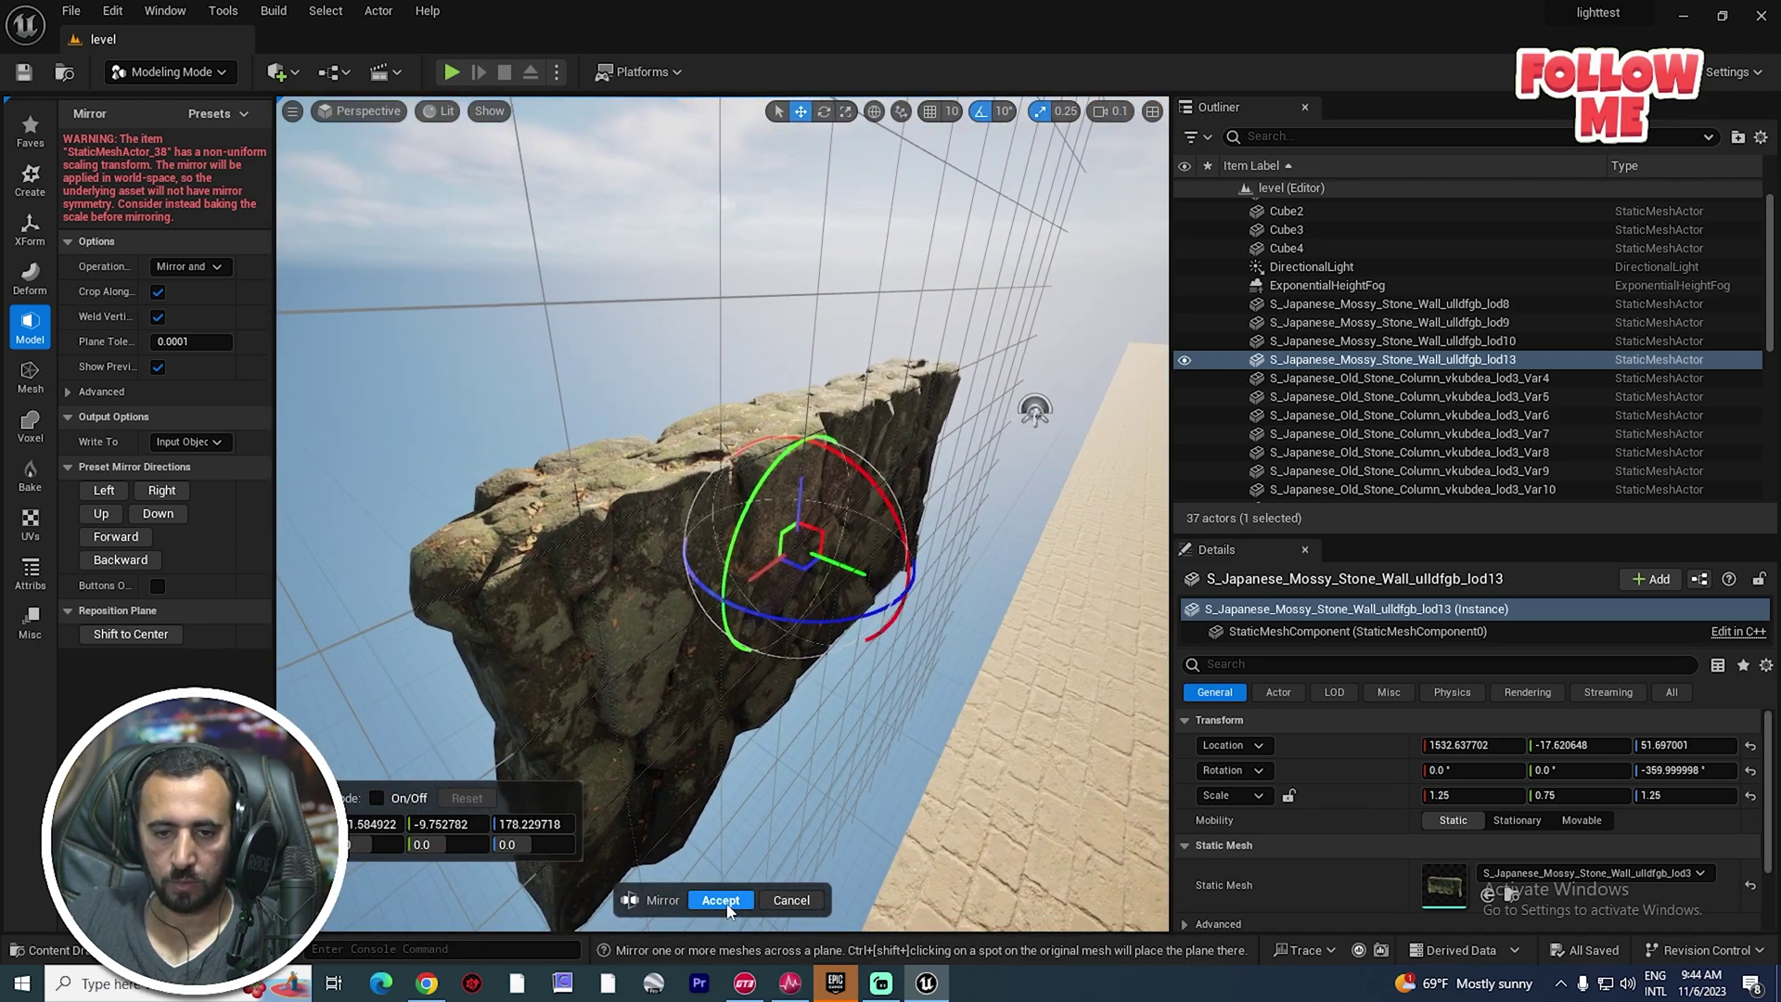
{"action": "key", "text": "Return"}
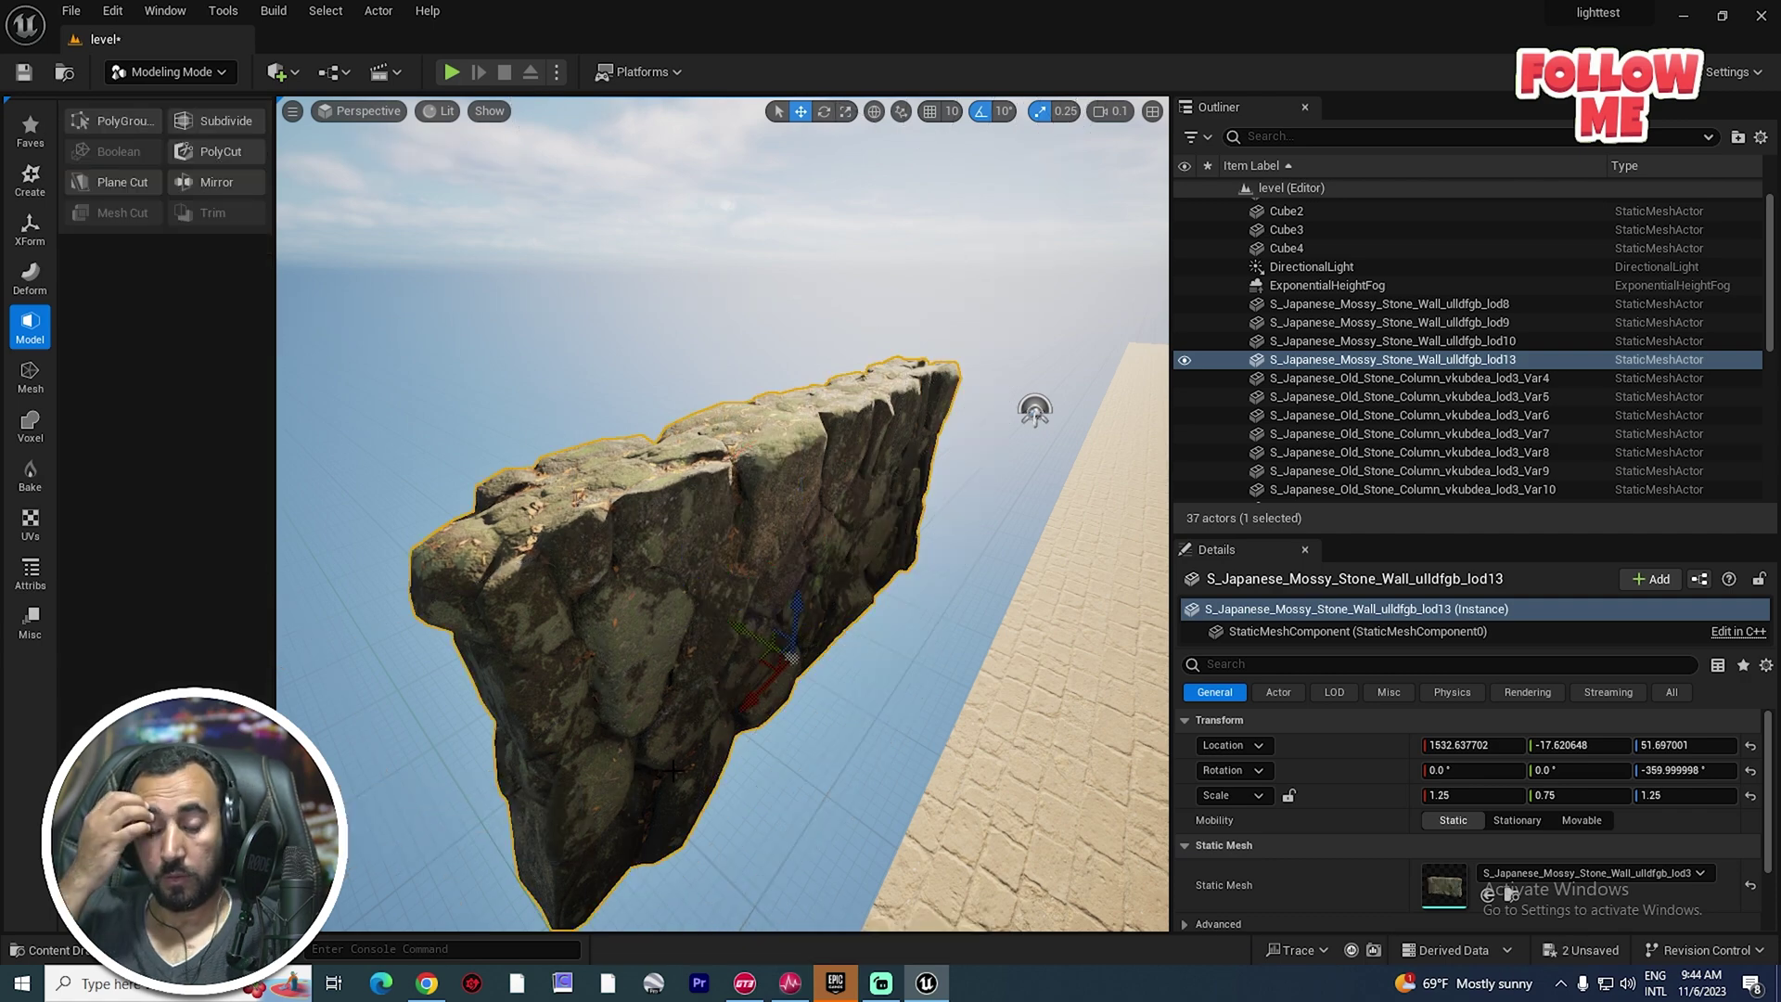
{"action": "key", "text": "ctrl+s"}
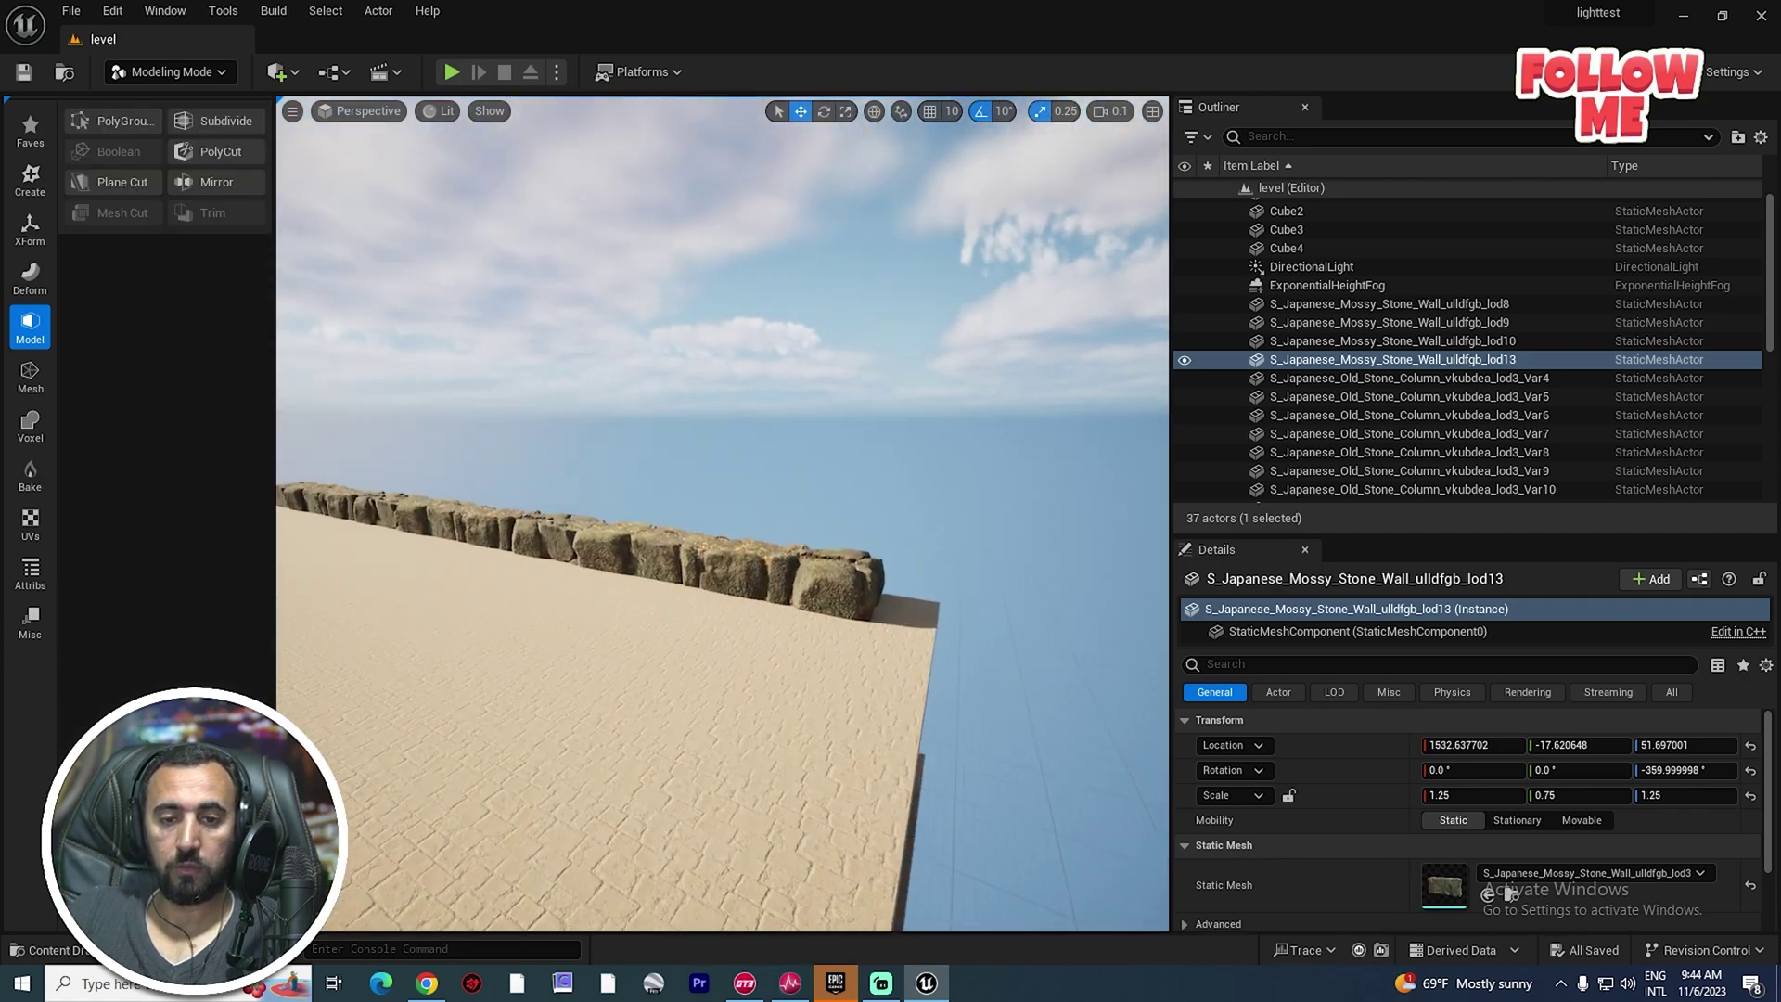
Move the mirrored wall back against the walkway's open side at Y about -186.2 and duplicate it along to X about 1079.5.
{"action": "right_click_drag", "start_coordinate": [722, 513], "coordinate": [707, 588]}
{"action": "left_click_drag", "start_coordinate": [612, 466], "coordinate": [720, 588]}
{"action": "right_click_drag", "start_coordinate": [719, 588], "coordinate": [585, 603]}
{"action": "left_click_drag", "start_coordinate": [744, 598], "coordinate": [640, 640], "text": "alt"}
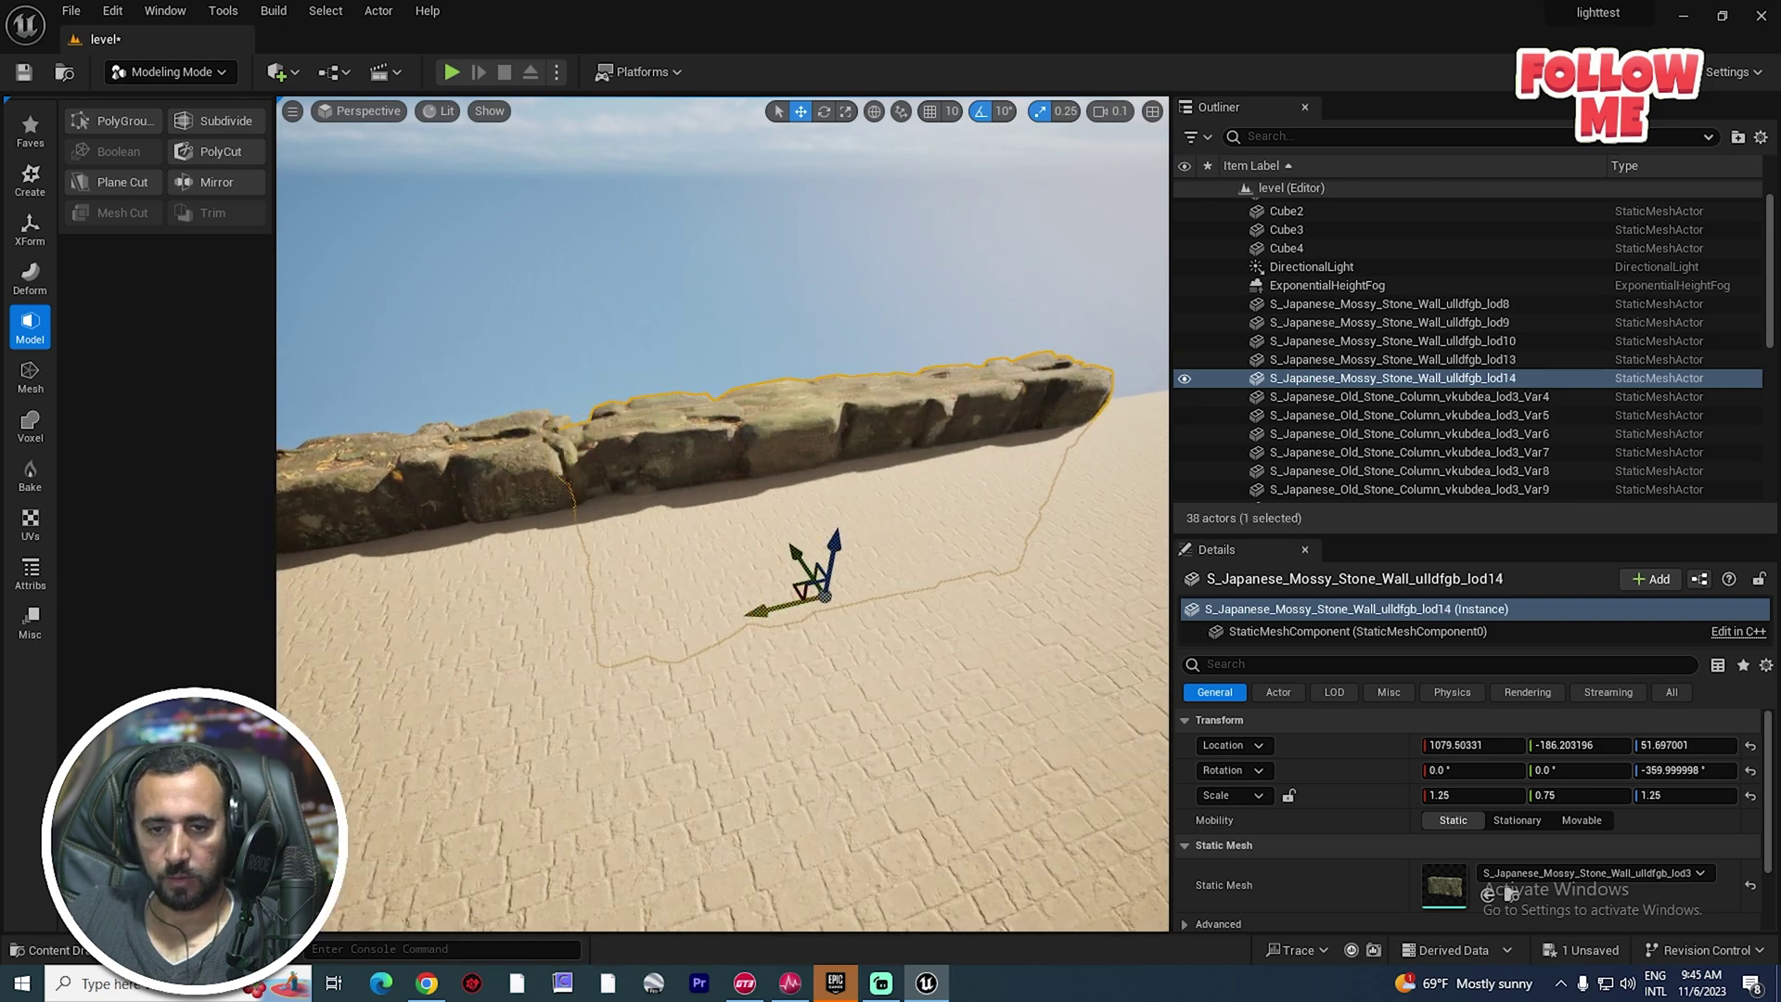
Duplicate the mirrored wall segment once more to continue the wall along the same side of the walkway.
{"action": "left_click_drag", "start_coordinate": [788, 609], "coordinate": [1108, 533], "text": "alt"}
{"action": "right_click_drag", "start_coordinate": [760, 614], "coordinate": [714, 593]}
{"action": "right_click_drag", "start_coordinate": [922, 504], "coordinate": [681, 519]}
{"action": "left_click", "coordinate": [839, 403]}
{"action": "key", "text": "f"}
{"action": "mouse_move", "coordinate": [832, 416]}
{"action": "right_mouse_down"}
{"action": "mouse_move", "coordinate": [835, 548]}
{"action": "mouse_move", "coordinate": [714, 510]}
{"action": "mouse_move", "coordinate": [719, 371]}
{"action": "mouse_move", "coordinate": [677, 287]}
{"action": "mouse_move", "coordinate": [832, 416]}
{"action": "right_mouse_up"}
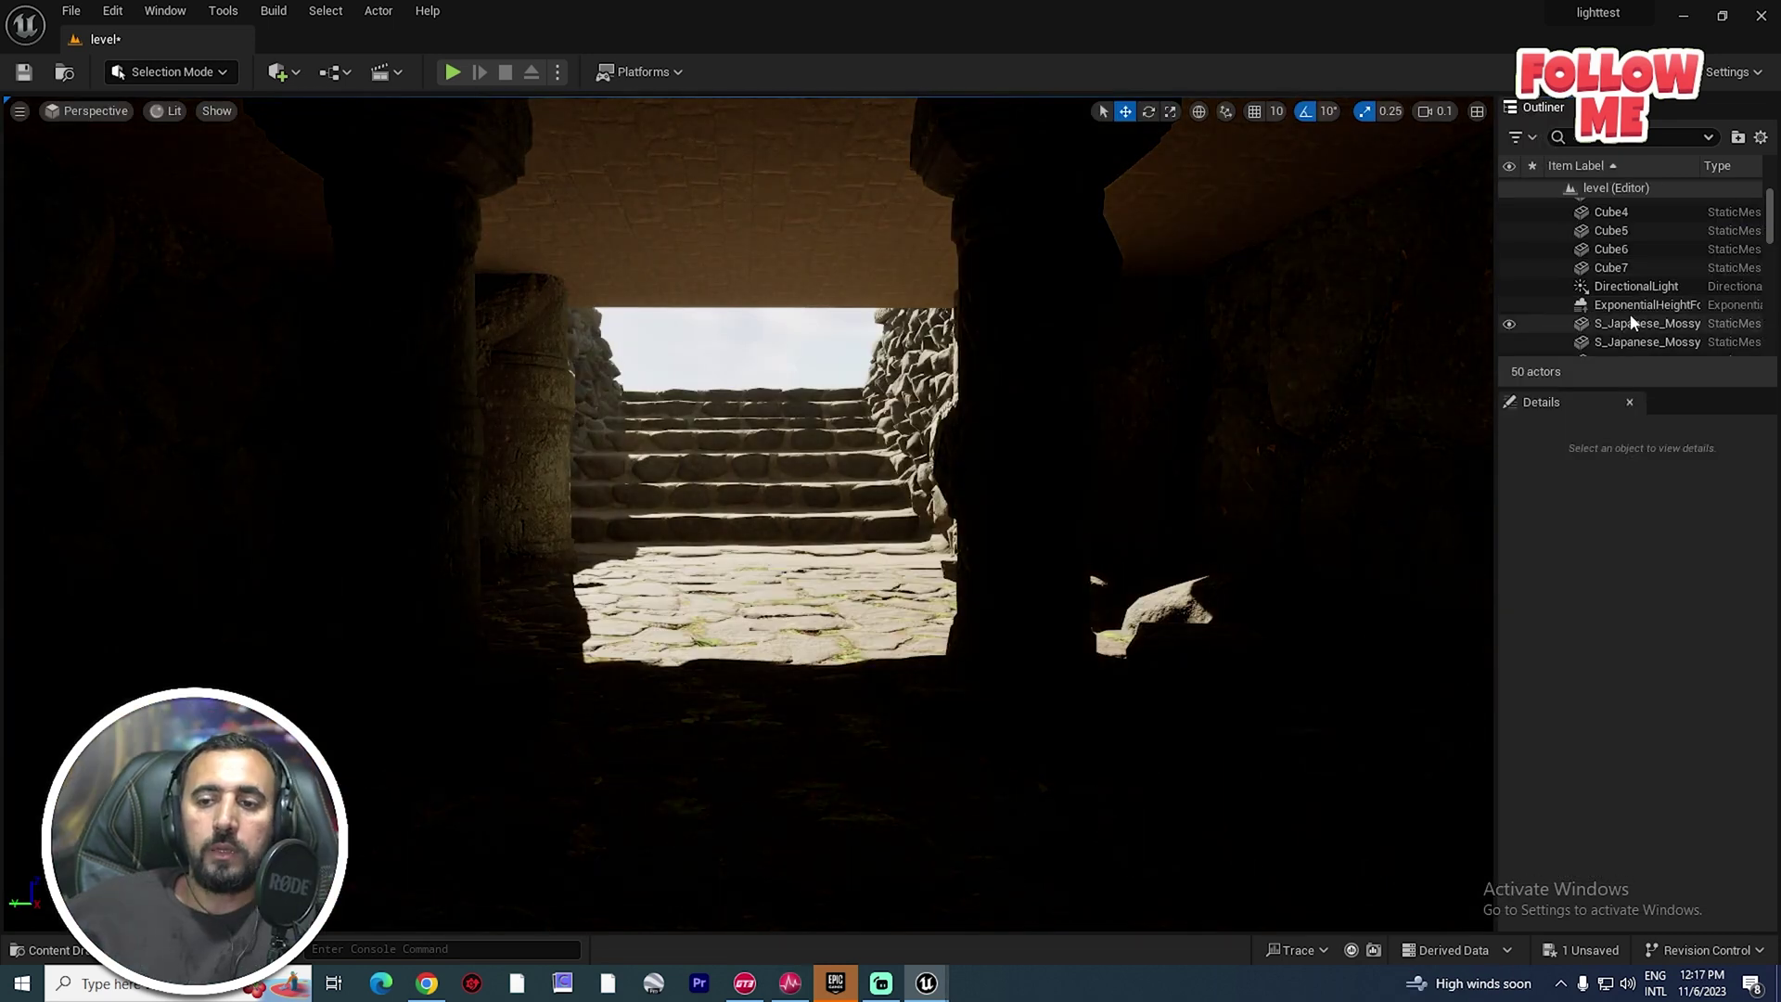
Delete the DirectionalLight and ExponentialHeightFog actors from the level.
{"action": "left_click_drag", "start_coordinate": [1637, 389], "coordinate": [1637, 661]}
{"action": "left_click", "coordinate": [1650, 289]}
{"action": "key", "text": "Delete"}
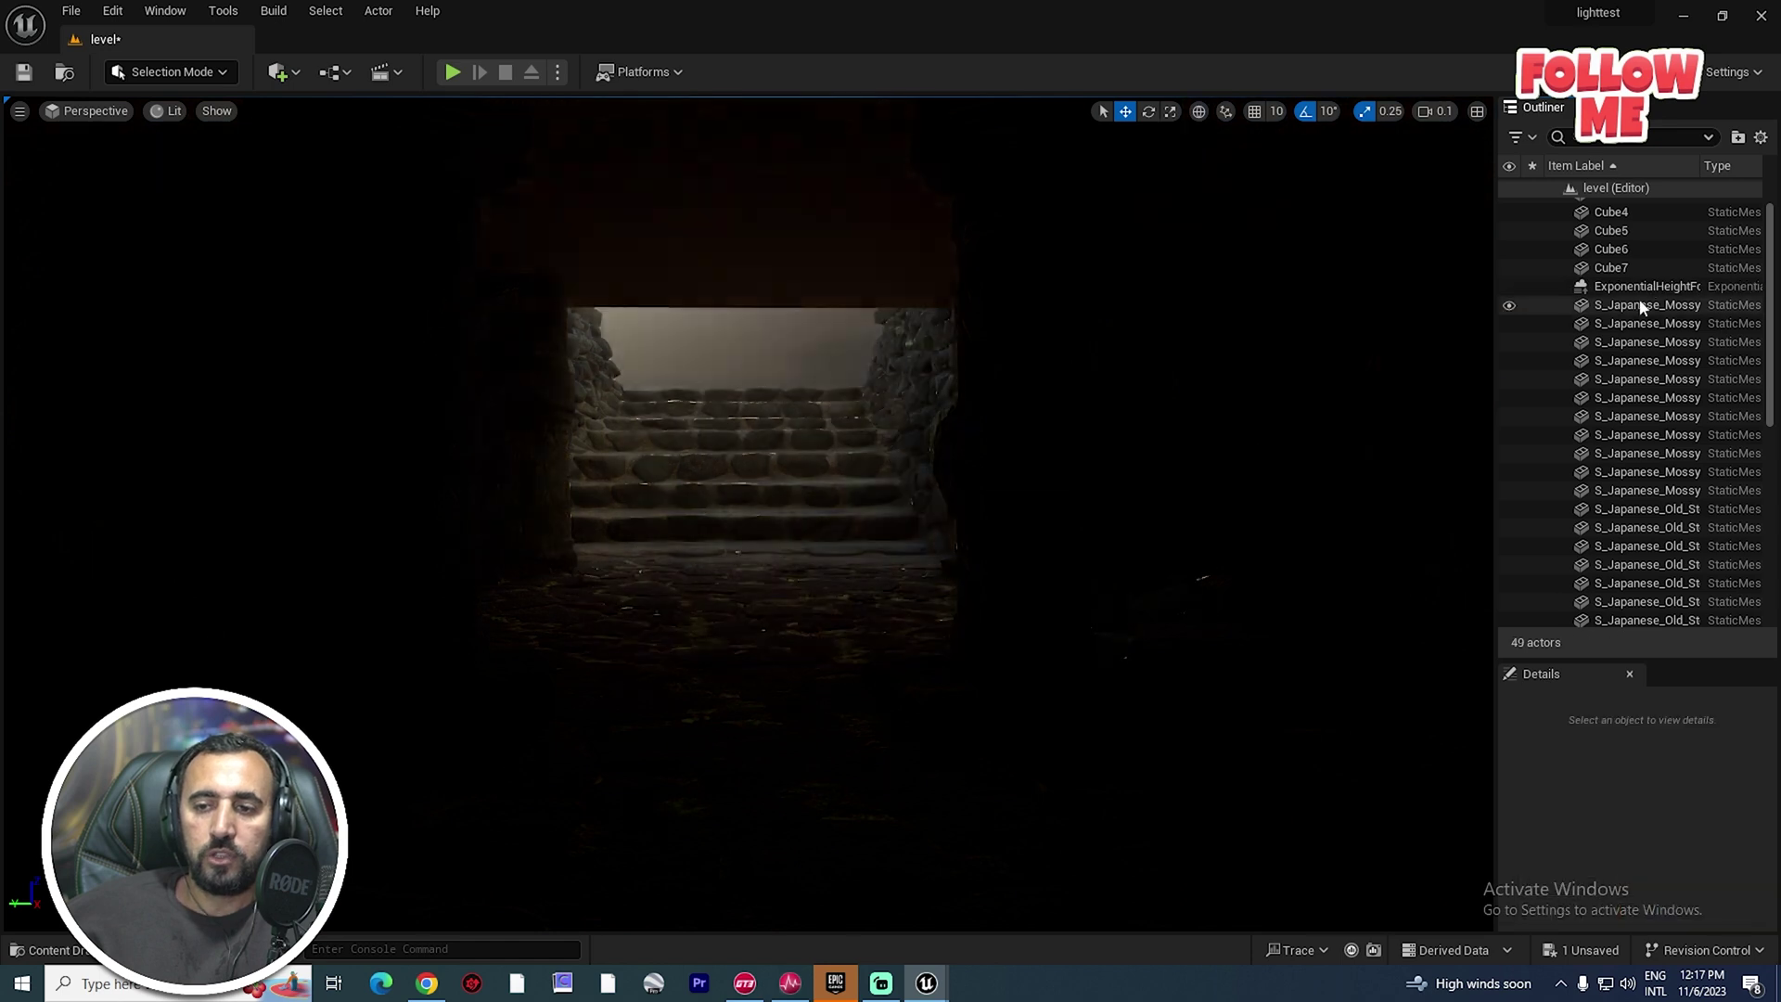
{"action": "left_click", "coordinate": [1650, 287]}
{"action": "key", "text": "Delete"}
Delete the SkyAtmosphere, SkyLight and VolumetricCloud actors so that no environment lighting is left in the level.
{"action": "left_click_drag", "start_coordinate": [1770, 296], "coordinate": [1771, 491]}
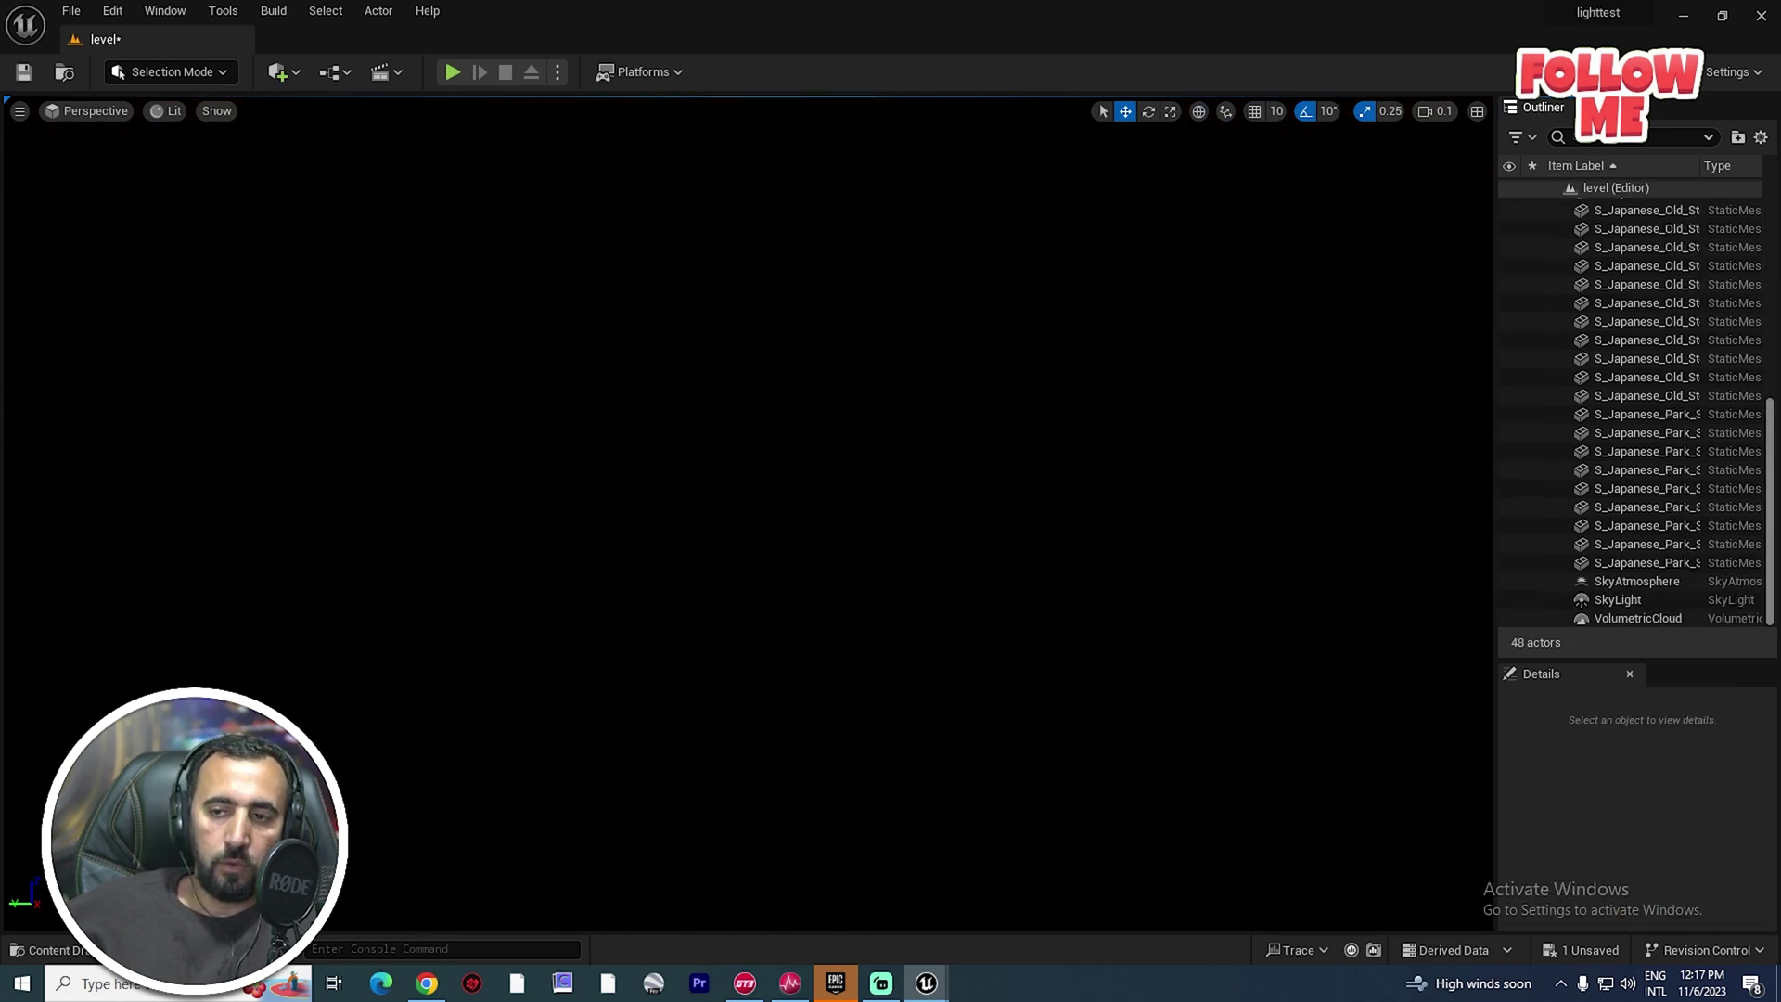
{"action": "left_click", "coordinate": [1632, 599]}
{"action": "key", "text": "Delete"}
{"action": "left_click", "coordinate": [1638, 618]}
{"action": "key", "text": "Delete"}
{"action": "scroll", "coordinate": [1756, 524], "scroll_direction": "up", "scroll_amount": 8}
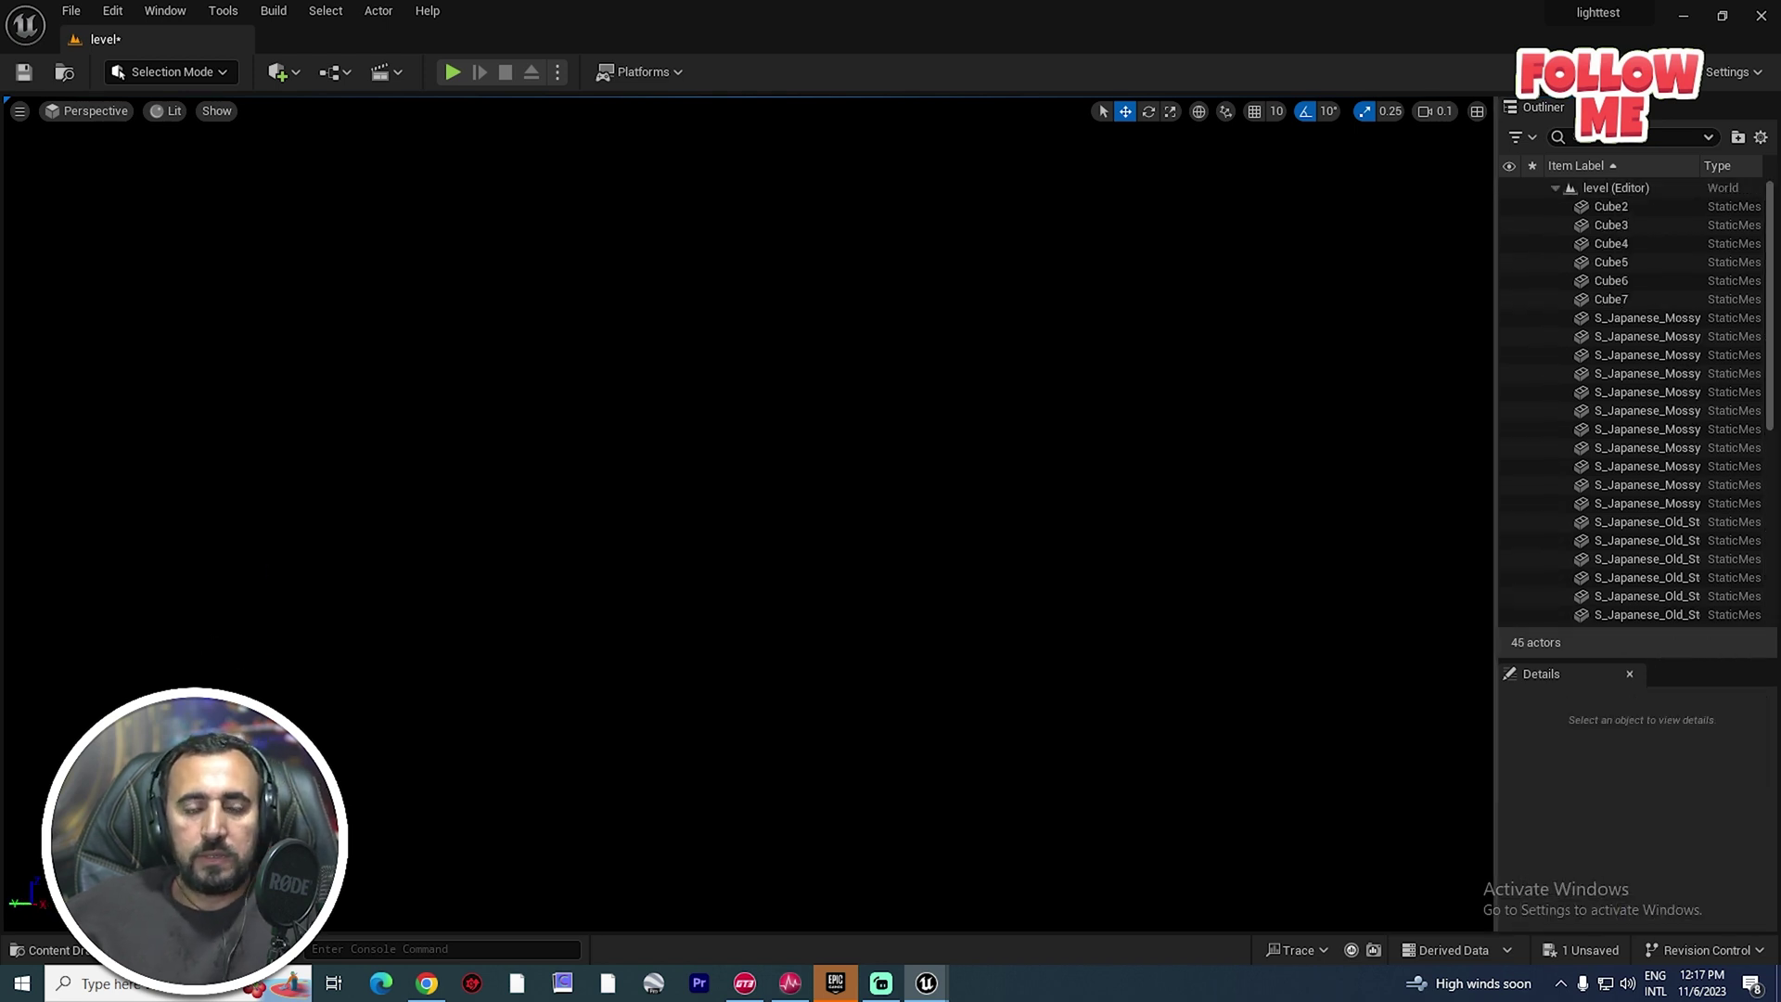
{"action": "left_click", "coordinate": [1066, 510]}
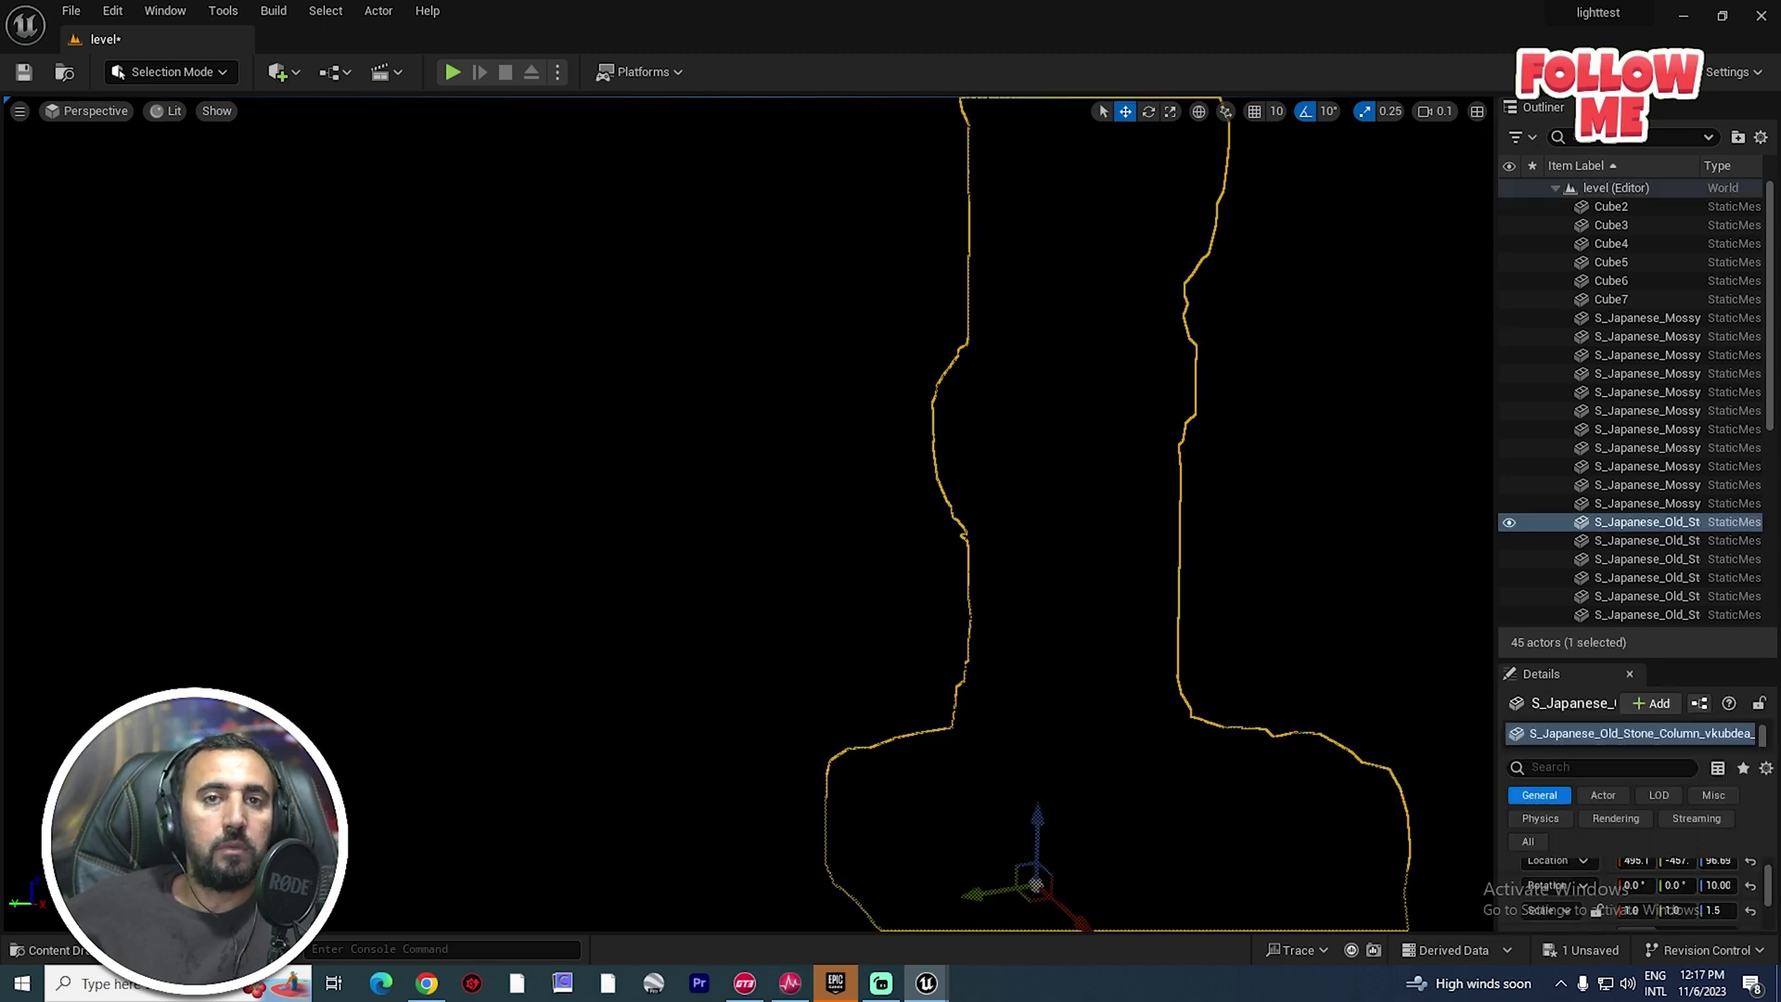
Create a sky light, atmospheric directional light, sky atmosphere, volumetric cloud and height fog with the Env. Light Mixer.
{"action": "left_click", "coordinate": [164, 12]}
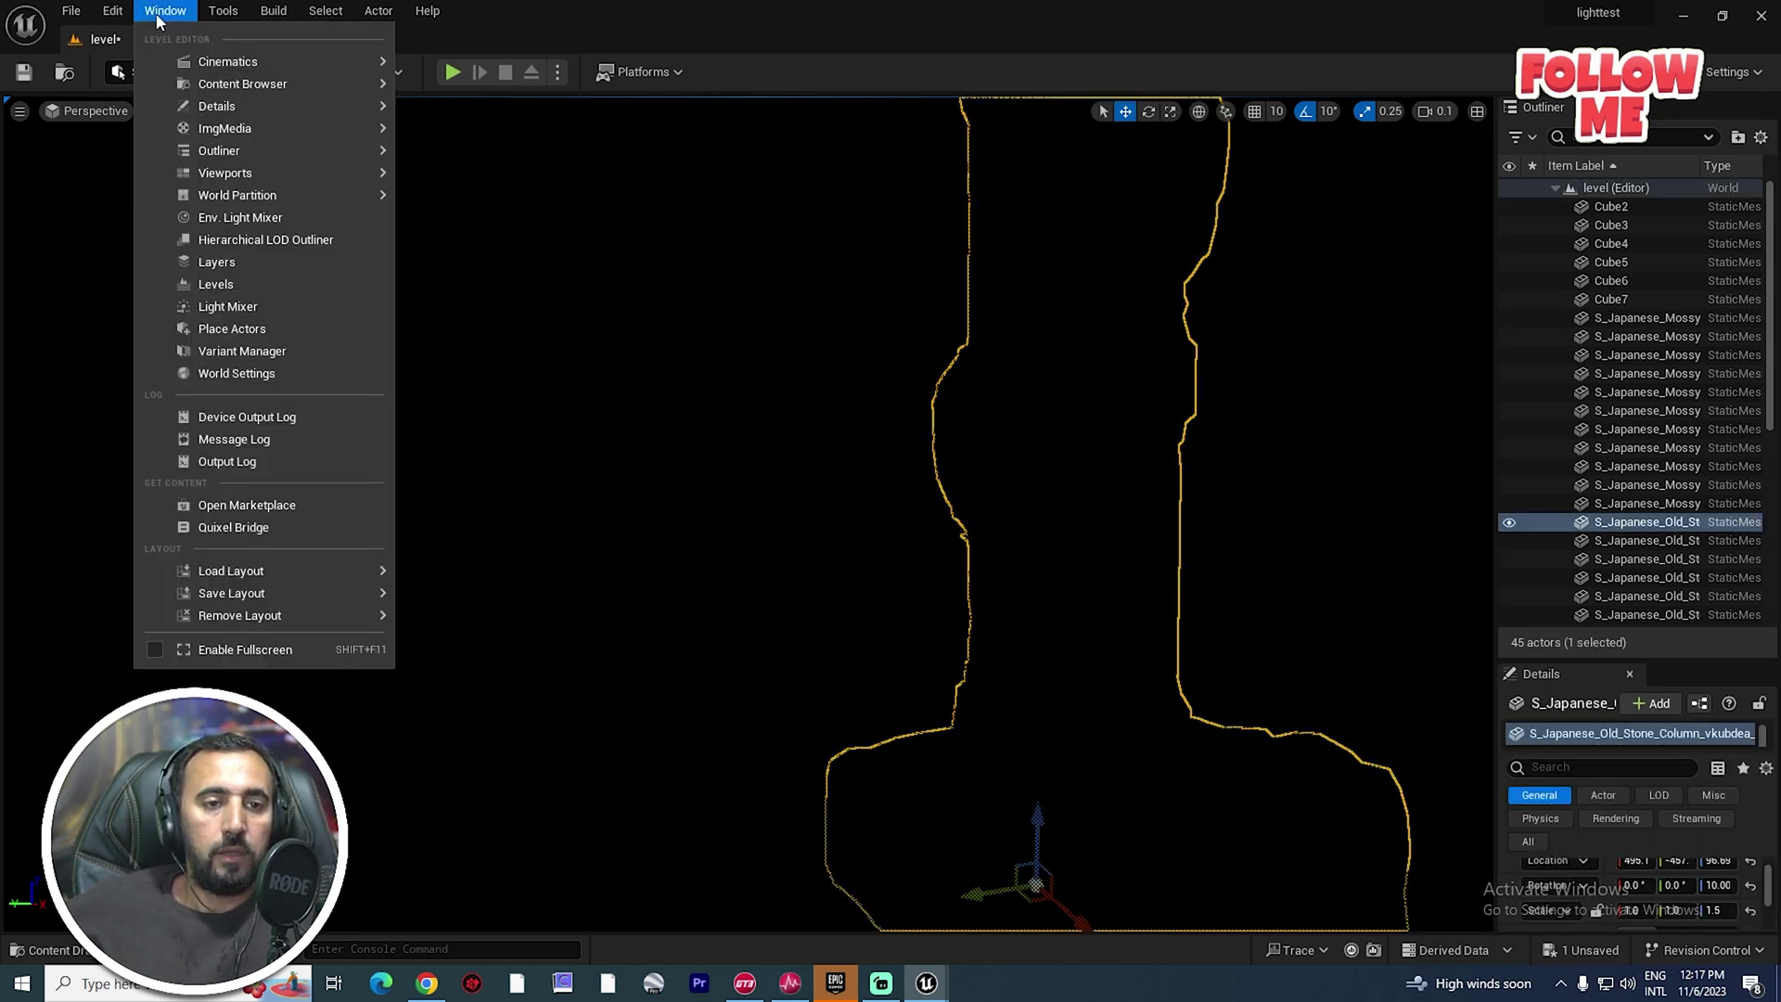
{"action": "left_click", "coordinate": [243, 217]}
{"action": "left_click", "coordinate": [576, 289]}
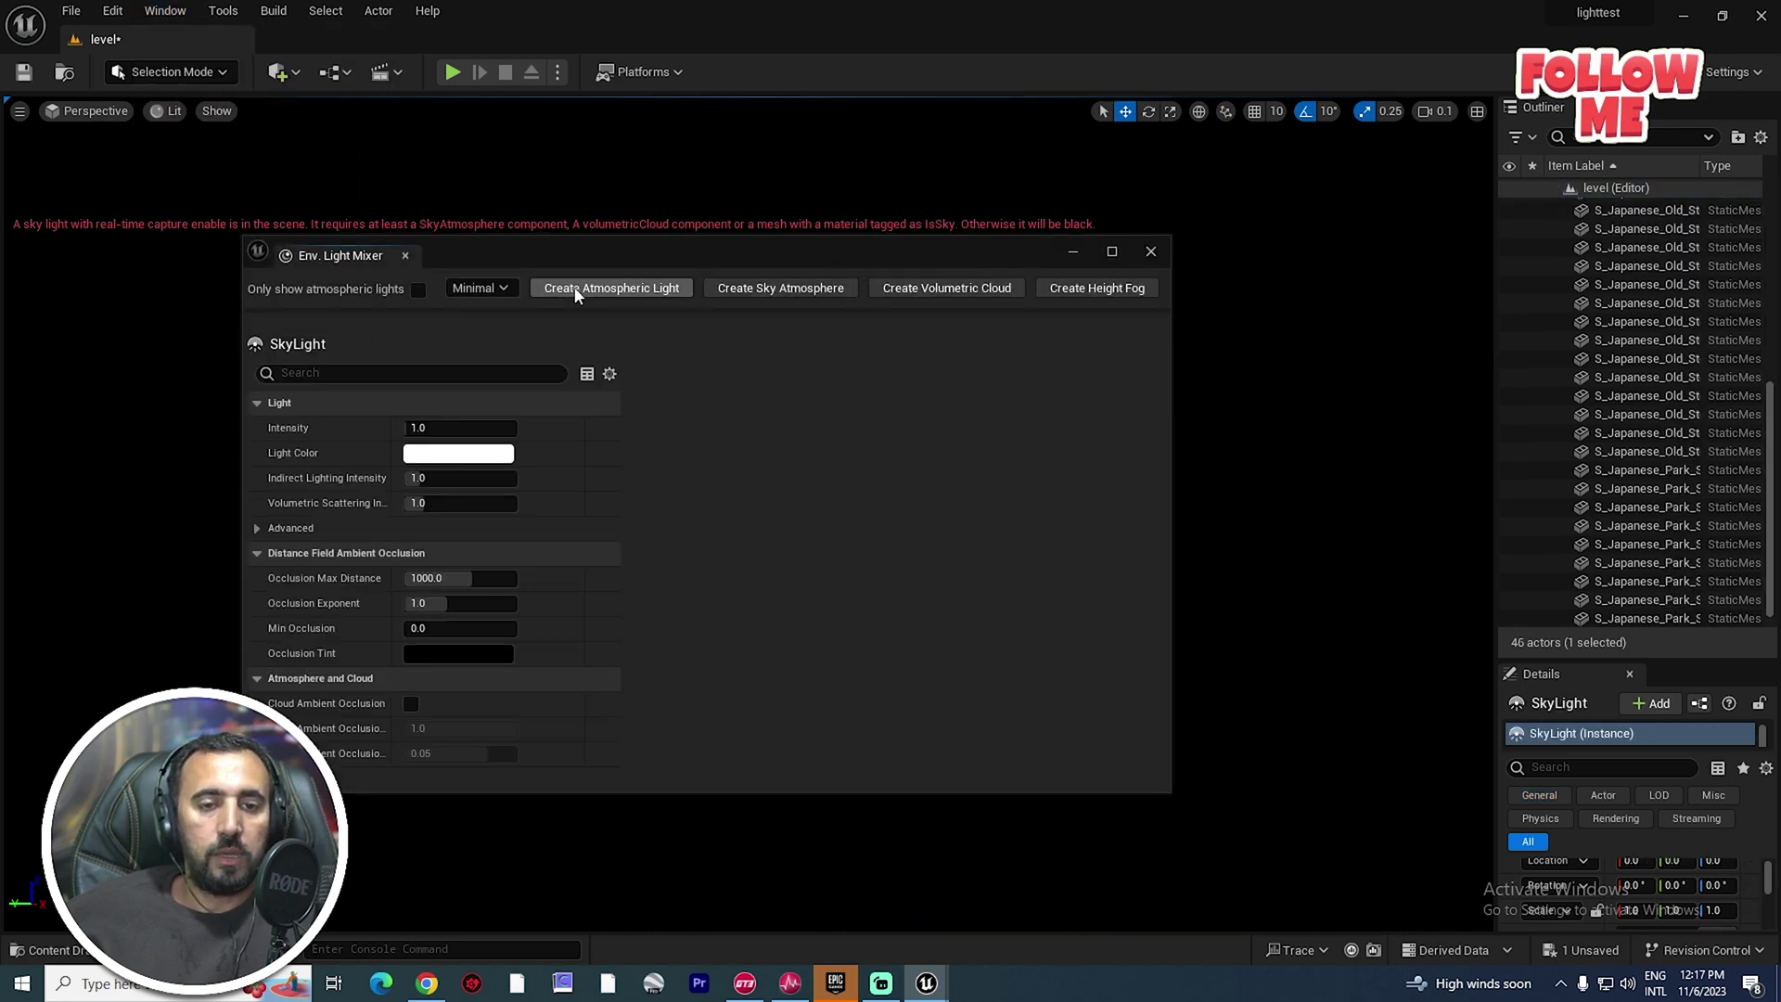
{"action": "left_click", "coordinate": [575, 287]}
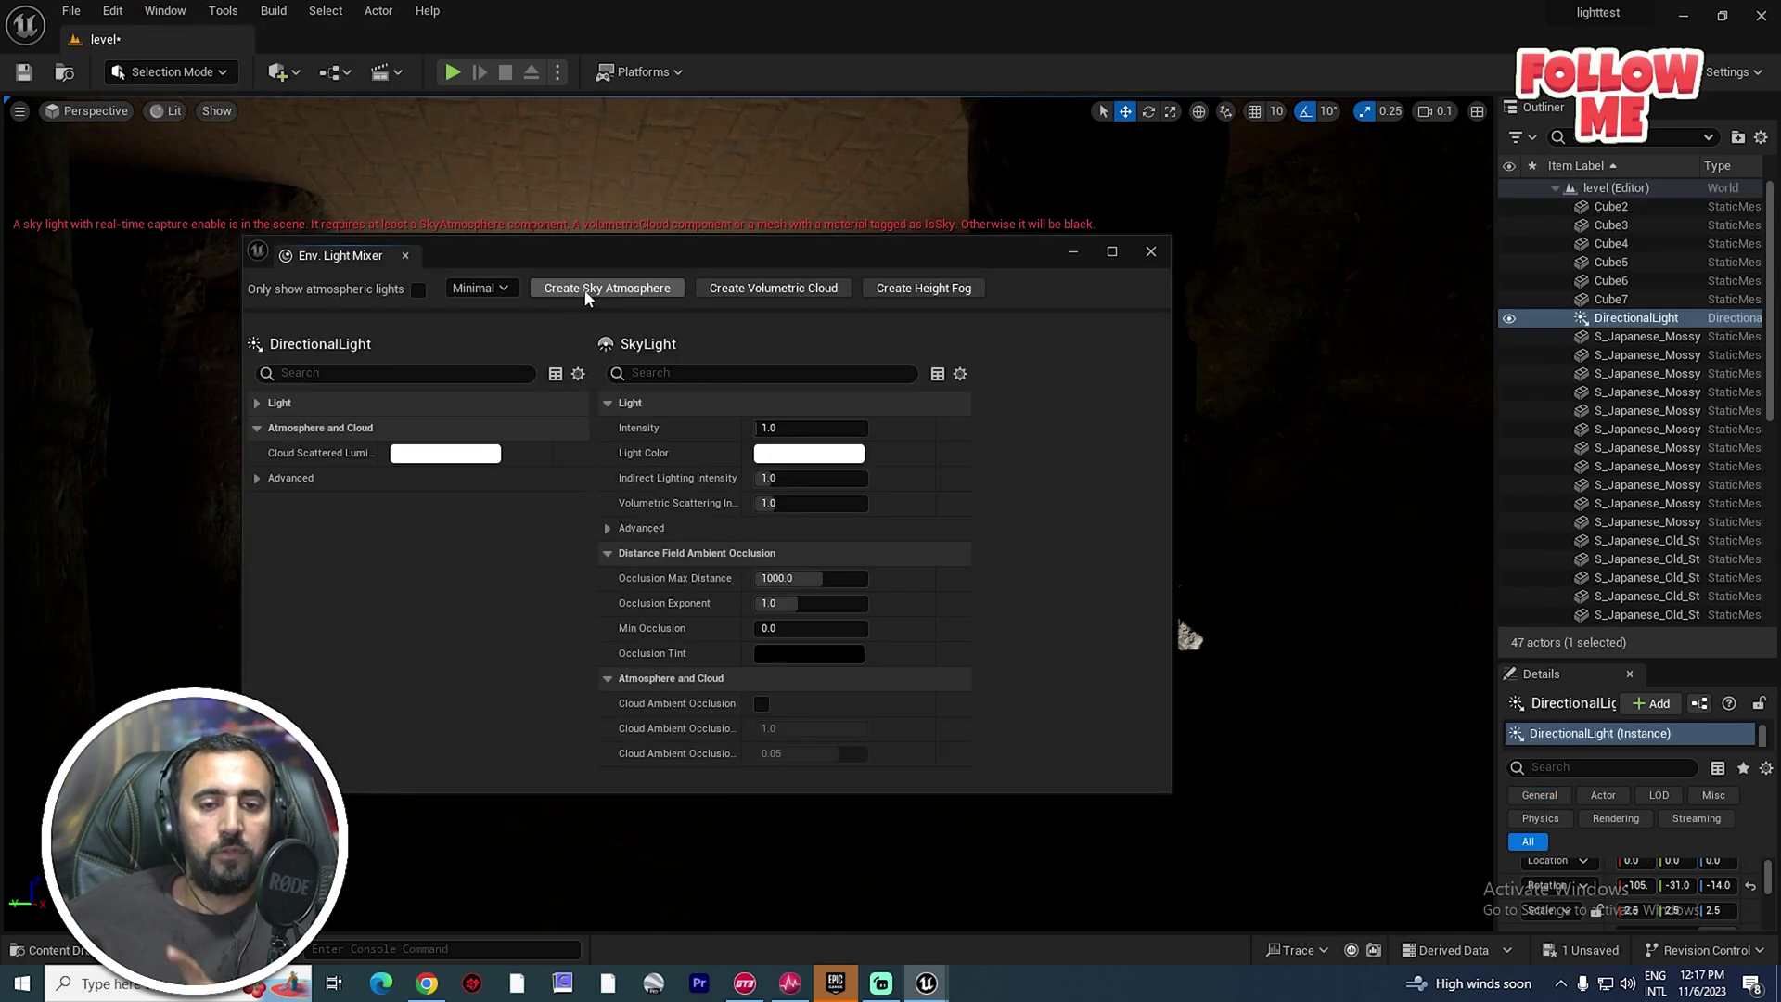
{"action": "left_click", "coordinate": [585, 289]}
{"action": "left_click", "coordinate": [593, 289]}
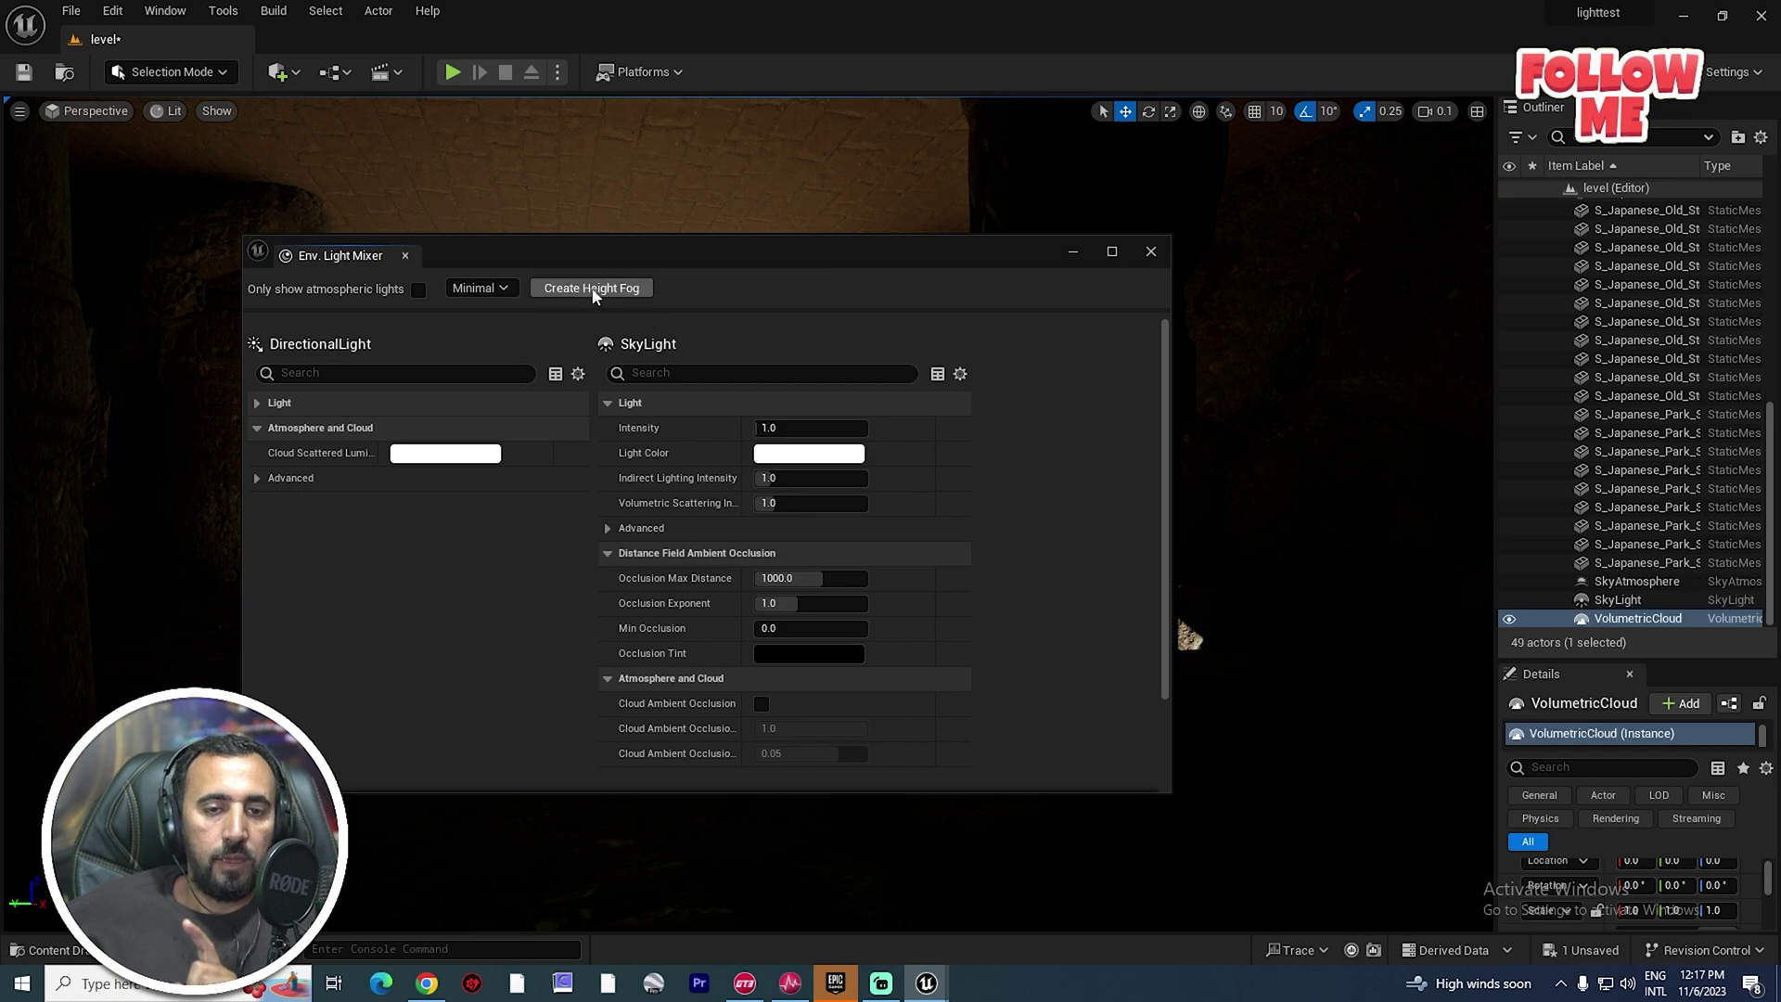
{"action": "left_click", "coordinate": [610, 290]}
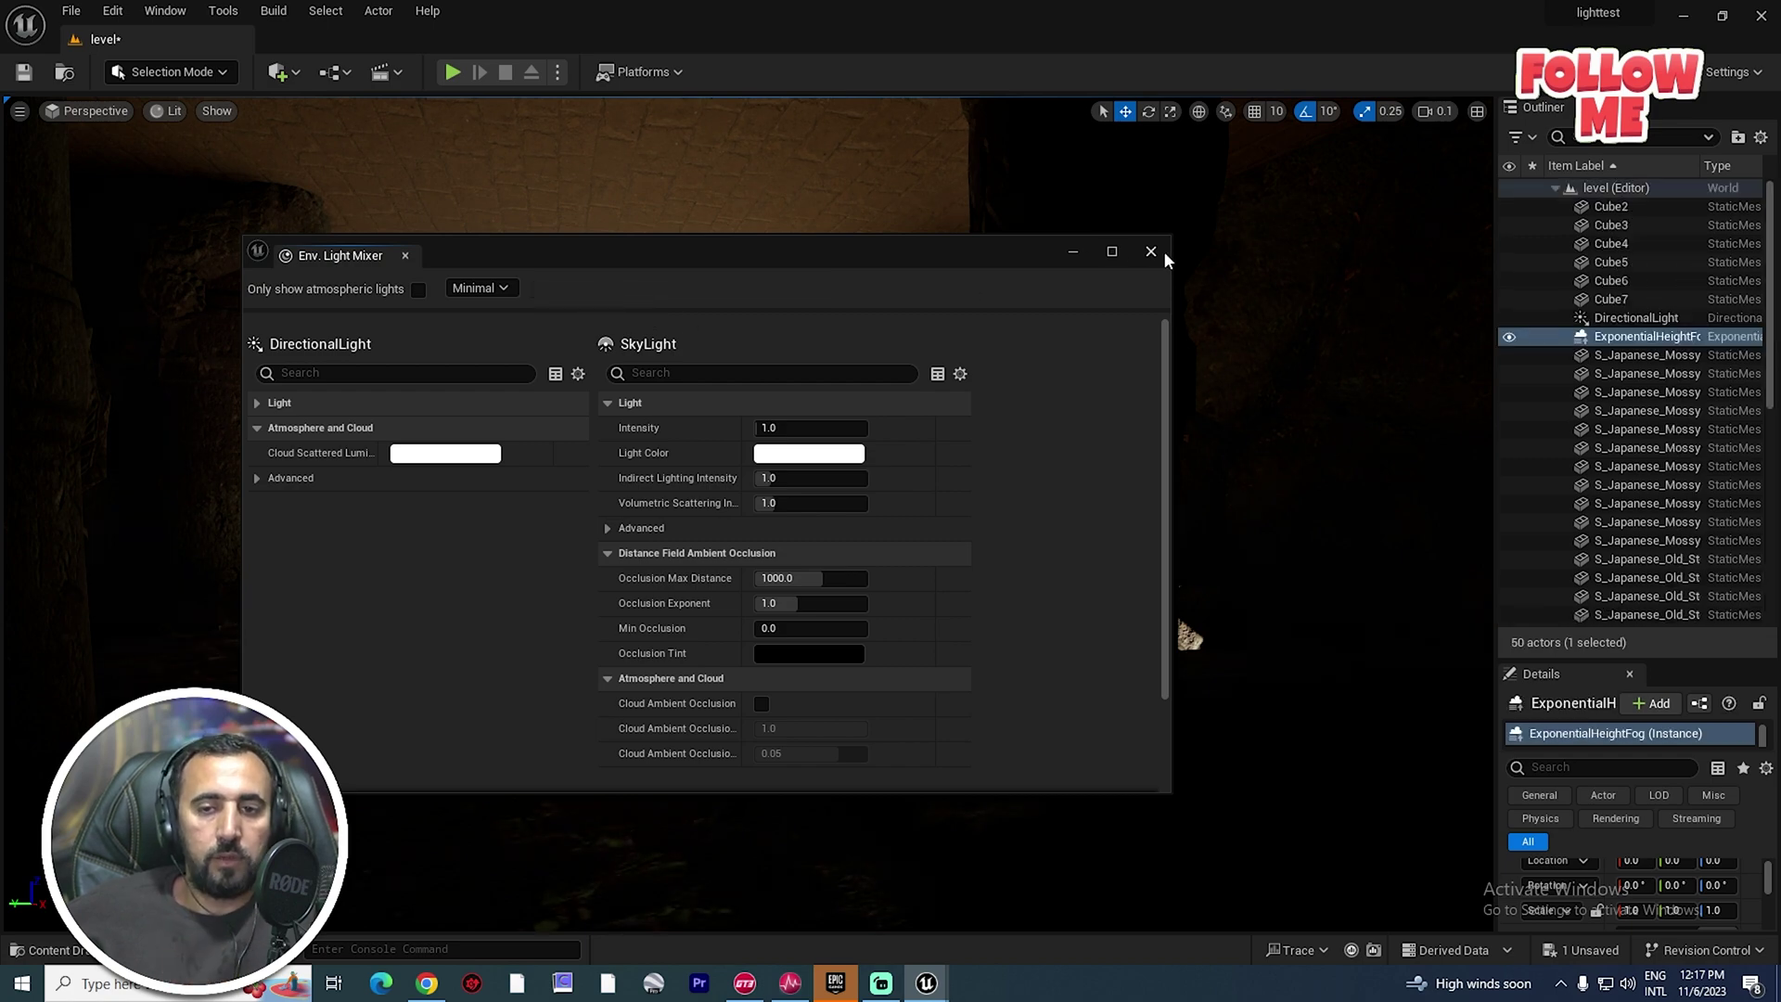
{"action": "left_click", "coordinate": [1150, 251]}
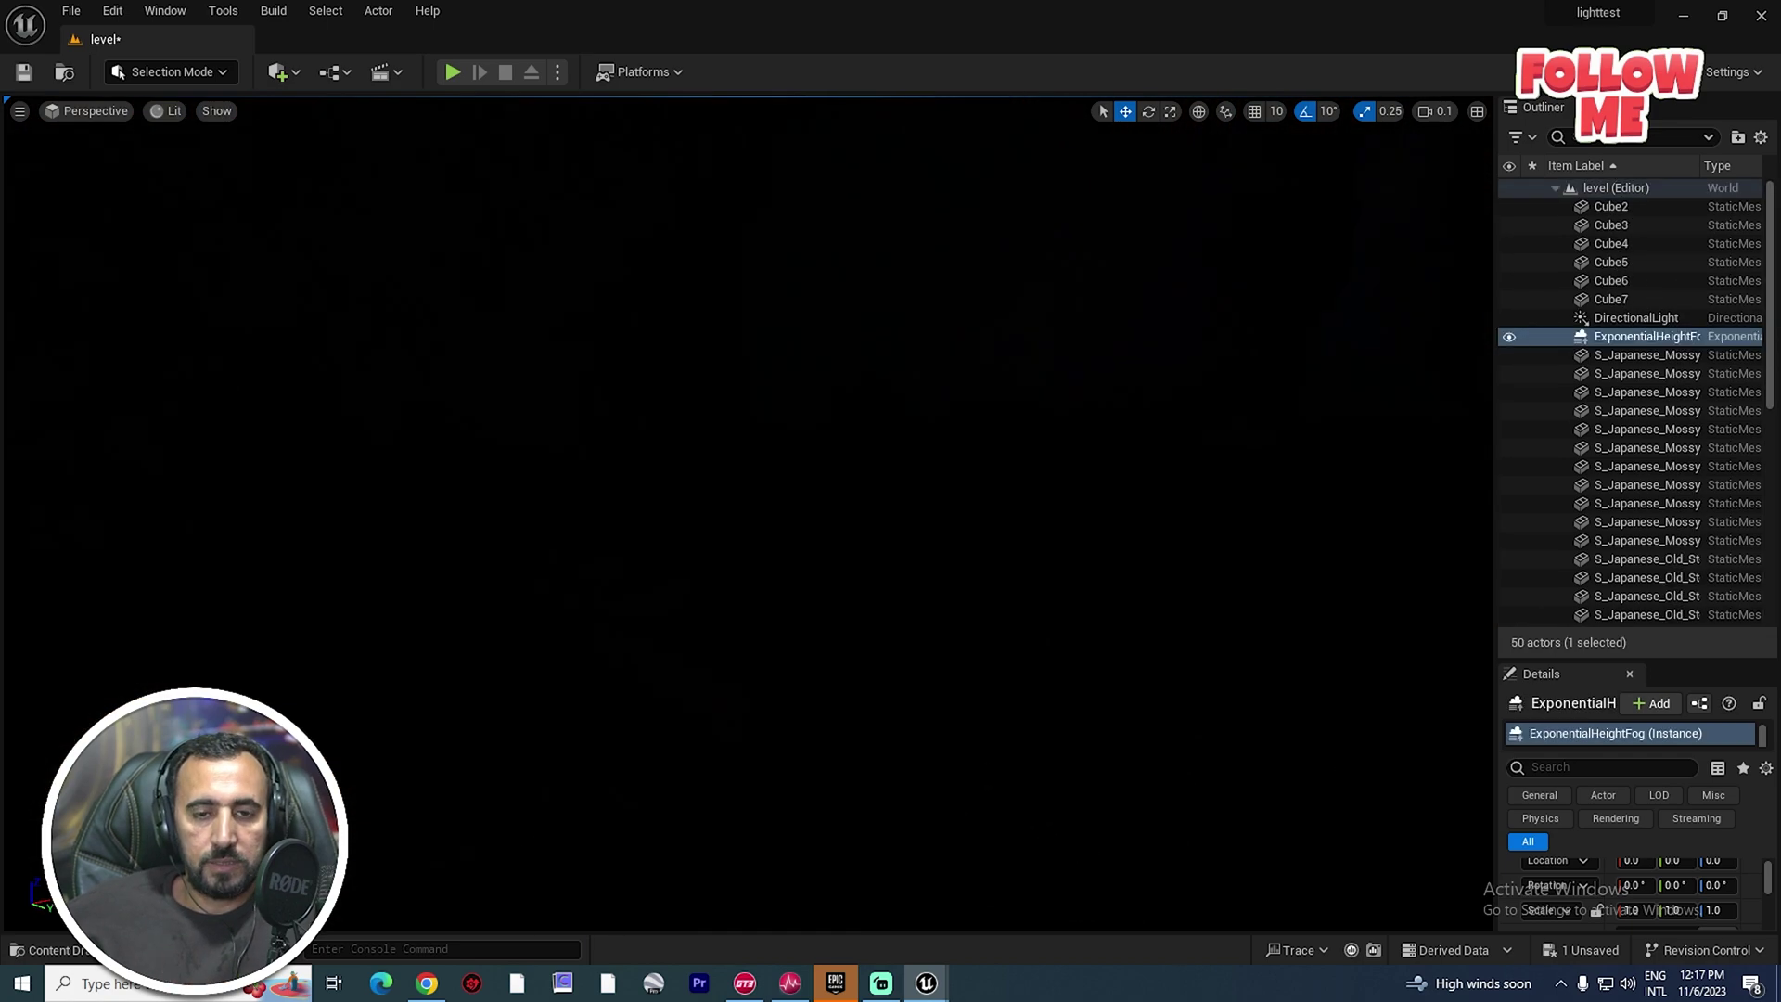
Try setting the SkyLight's intensity scale to 50 to brighten the corridor interior.
{"action": "right_click_drag", "start_coordinate": [747, 513], "coordinate": [1067, 513]}
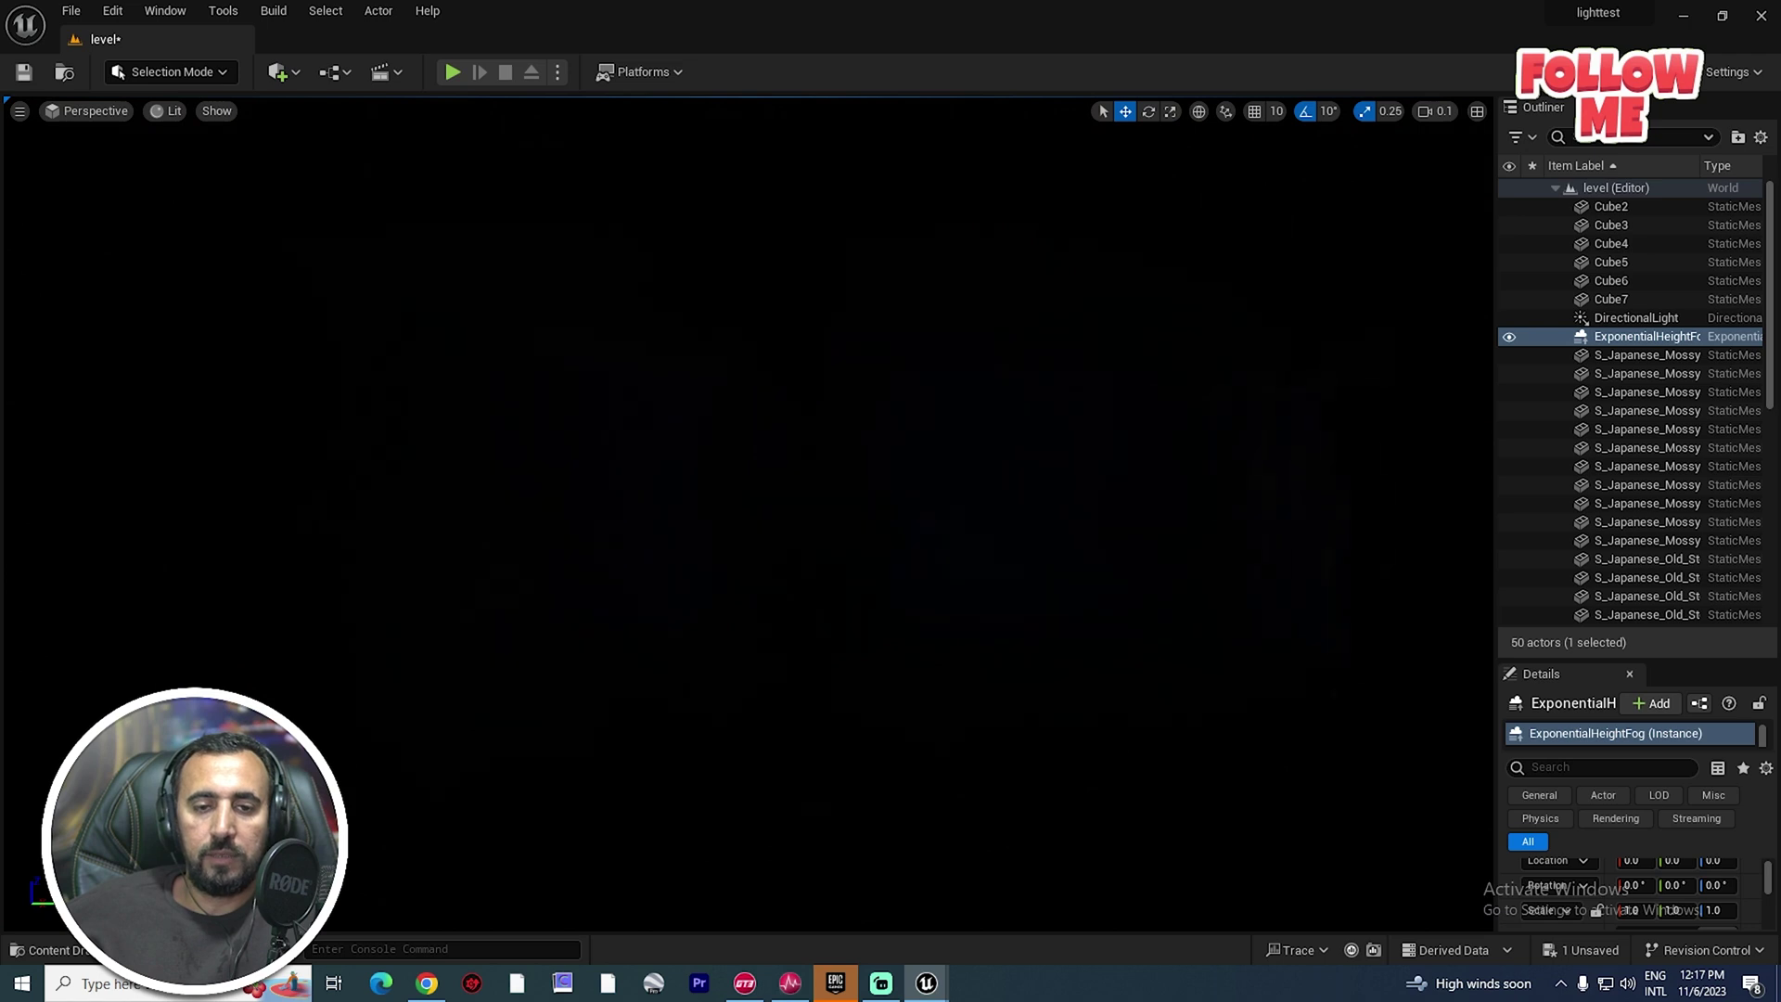
{"action": "right_click_drag", "start_coordinate": [748, 513], "coordinate": [492, 412]}
{"action": "right_click_drag", "start_coordinate": [844, 404], "coordinate": [798, 404]}
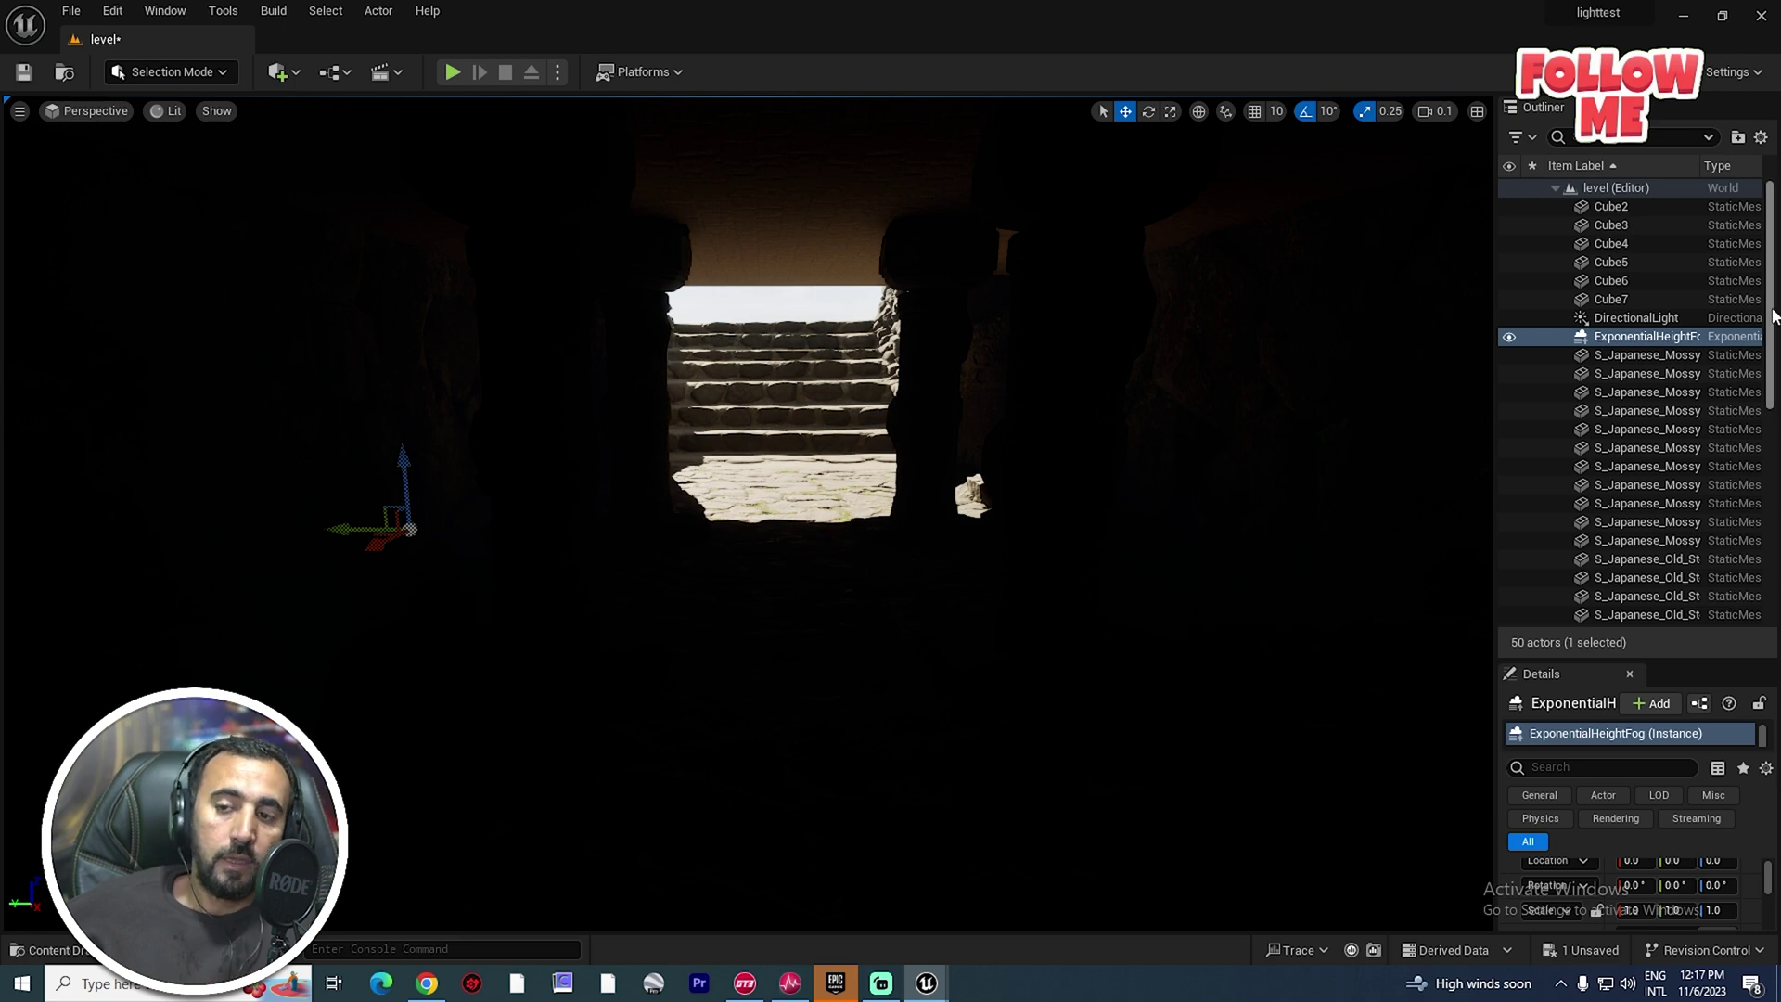
{"action": "scroll", "coordinate": [1773, 316], "scroll_direction": "down", "scroll_amount": 10}
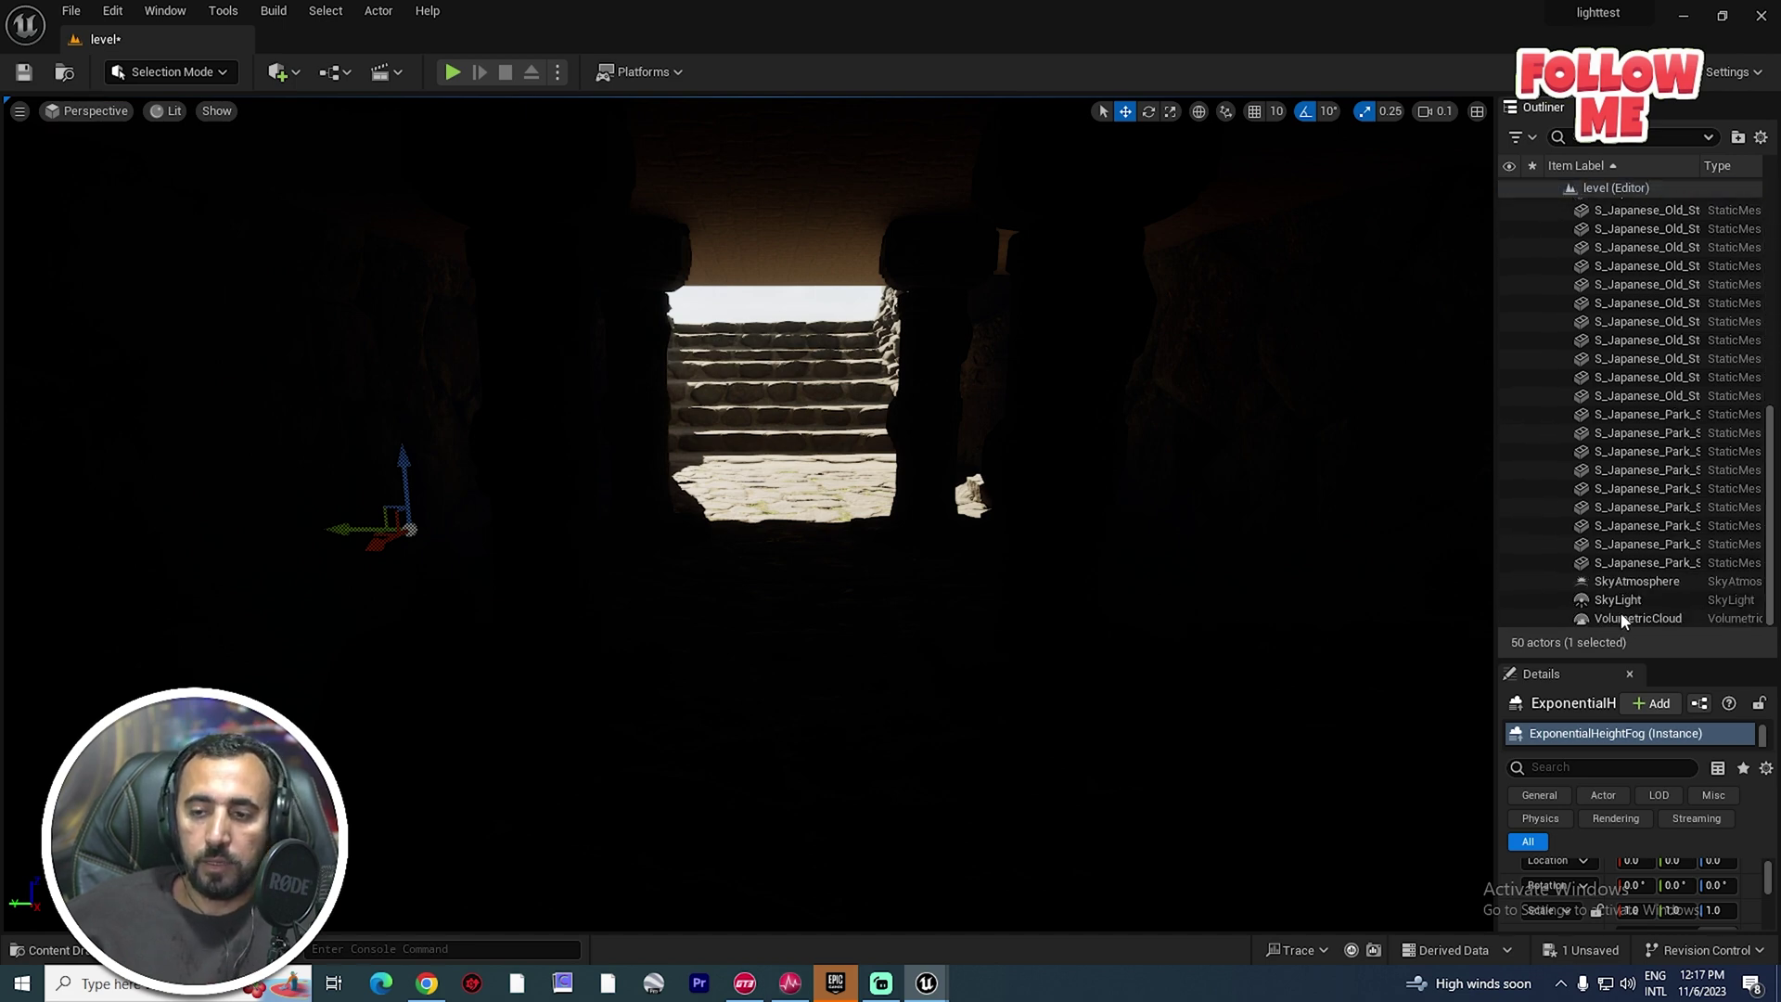
{"action": "left_click", "coordinate": [1622, 603]}
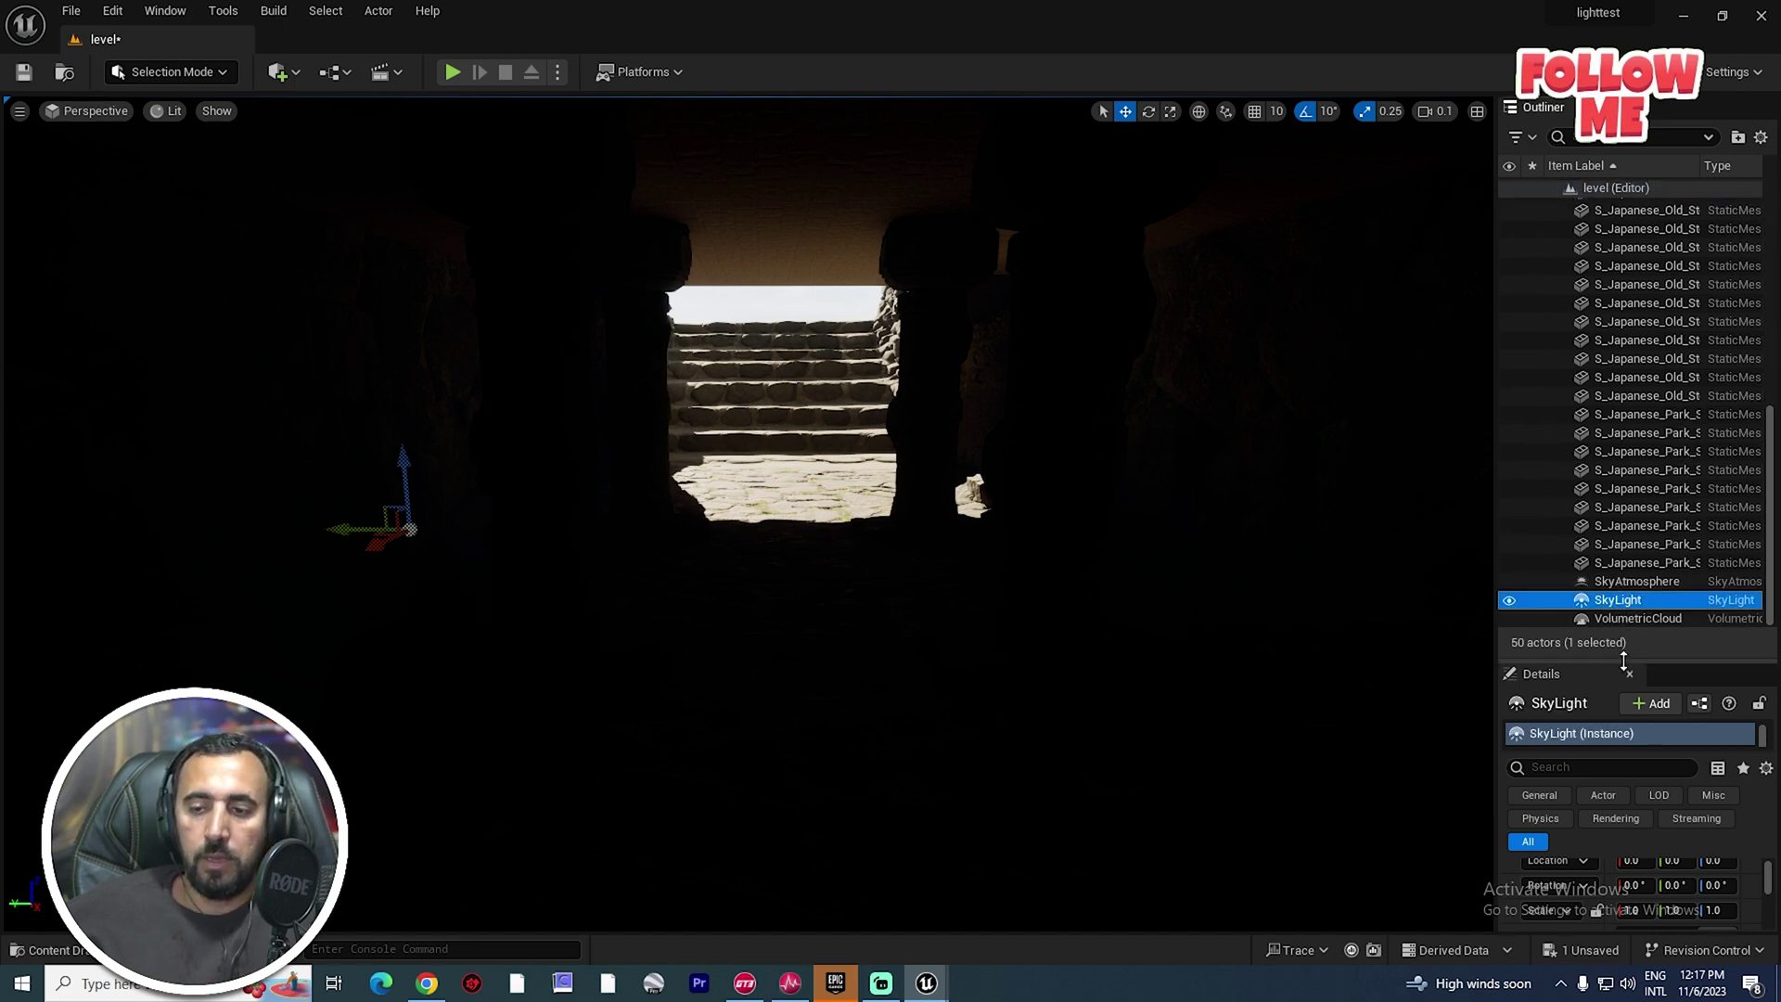
{"action": "left_click_drag", "start_coordinate": [1623, 660], "coordinate": [1624, 447]}
{"action": "scroll", "coordinate": [1622, 797], "scroll_direction": "down", "scroll_amount": 5}
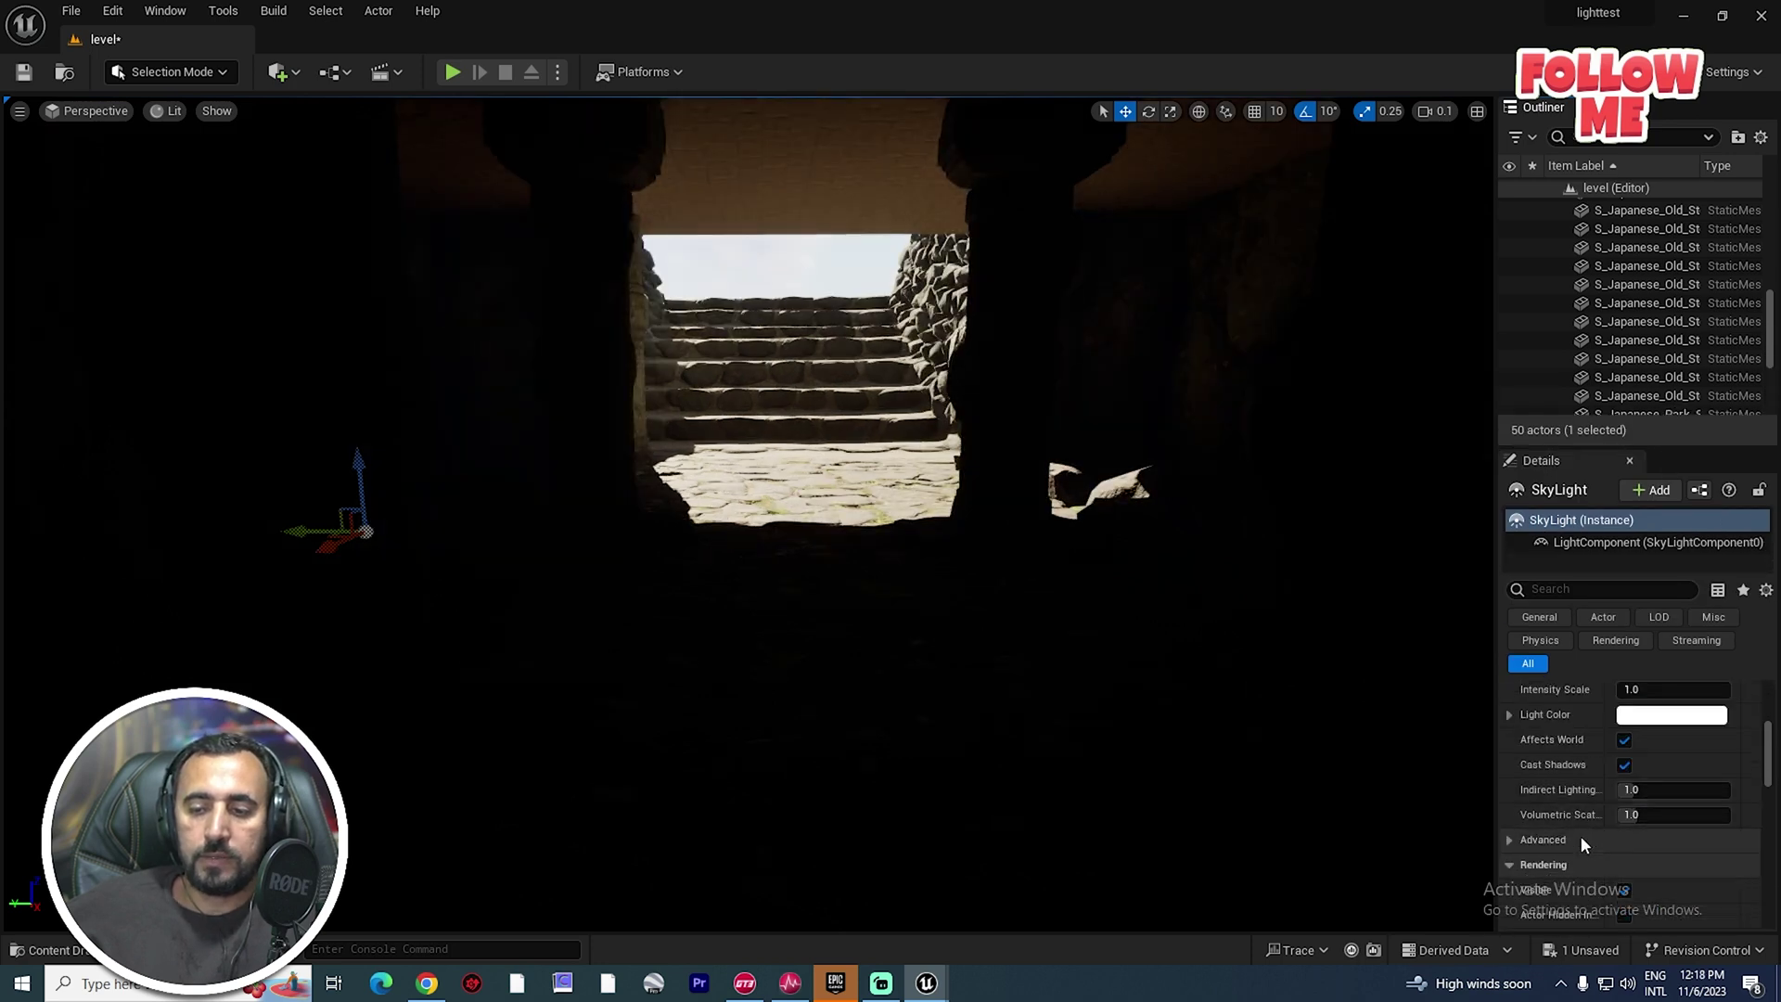
{"action": "scroll", "coordinate": [1580, 834], "scroll_direction": "up", "scroll_amount": 1}
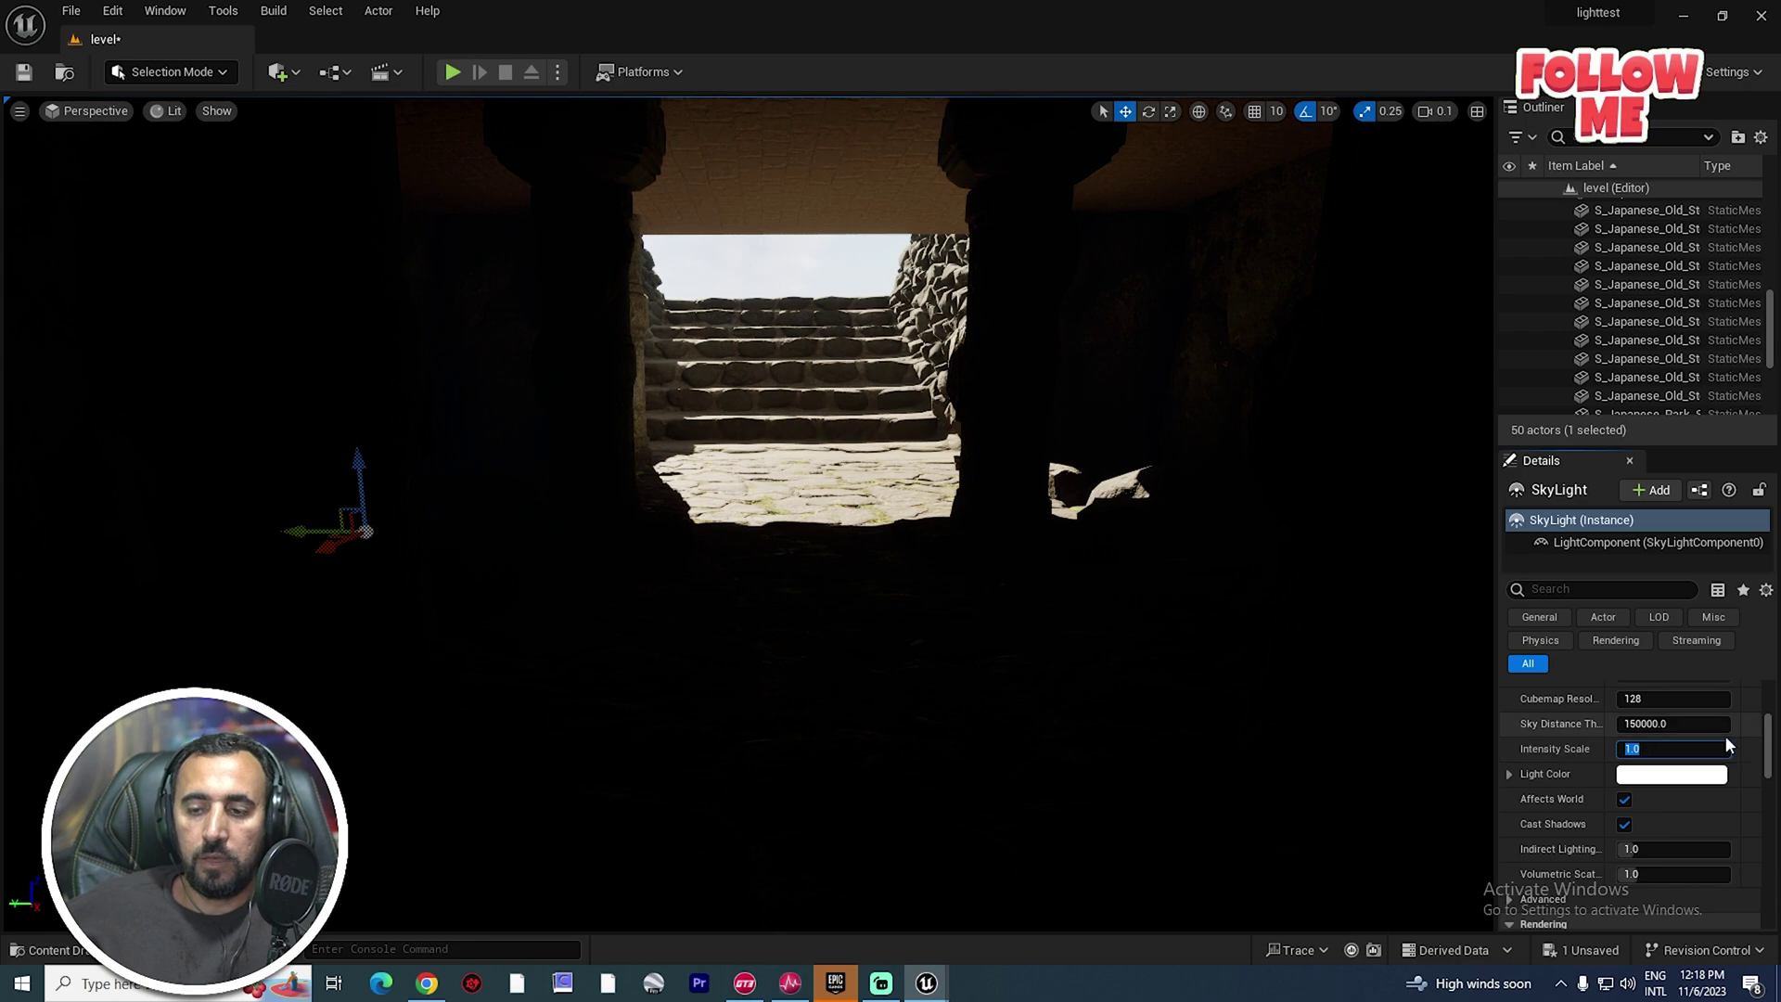
{"action": "type", "text": "50"}
{"action": "key", "text": "Return"}
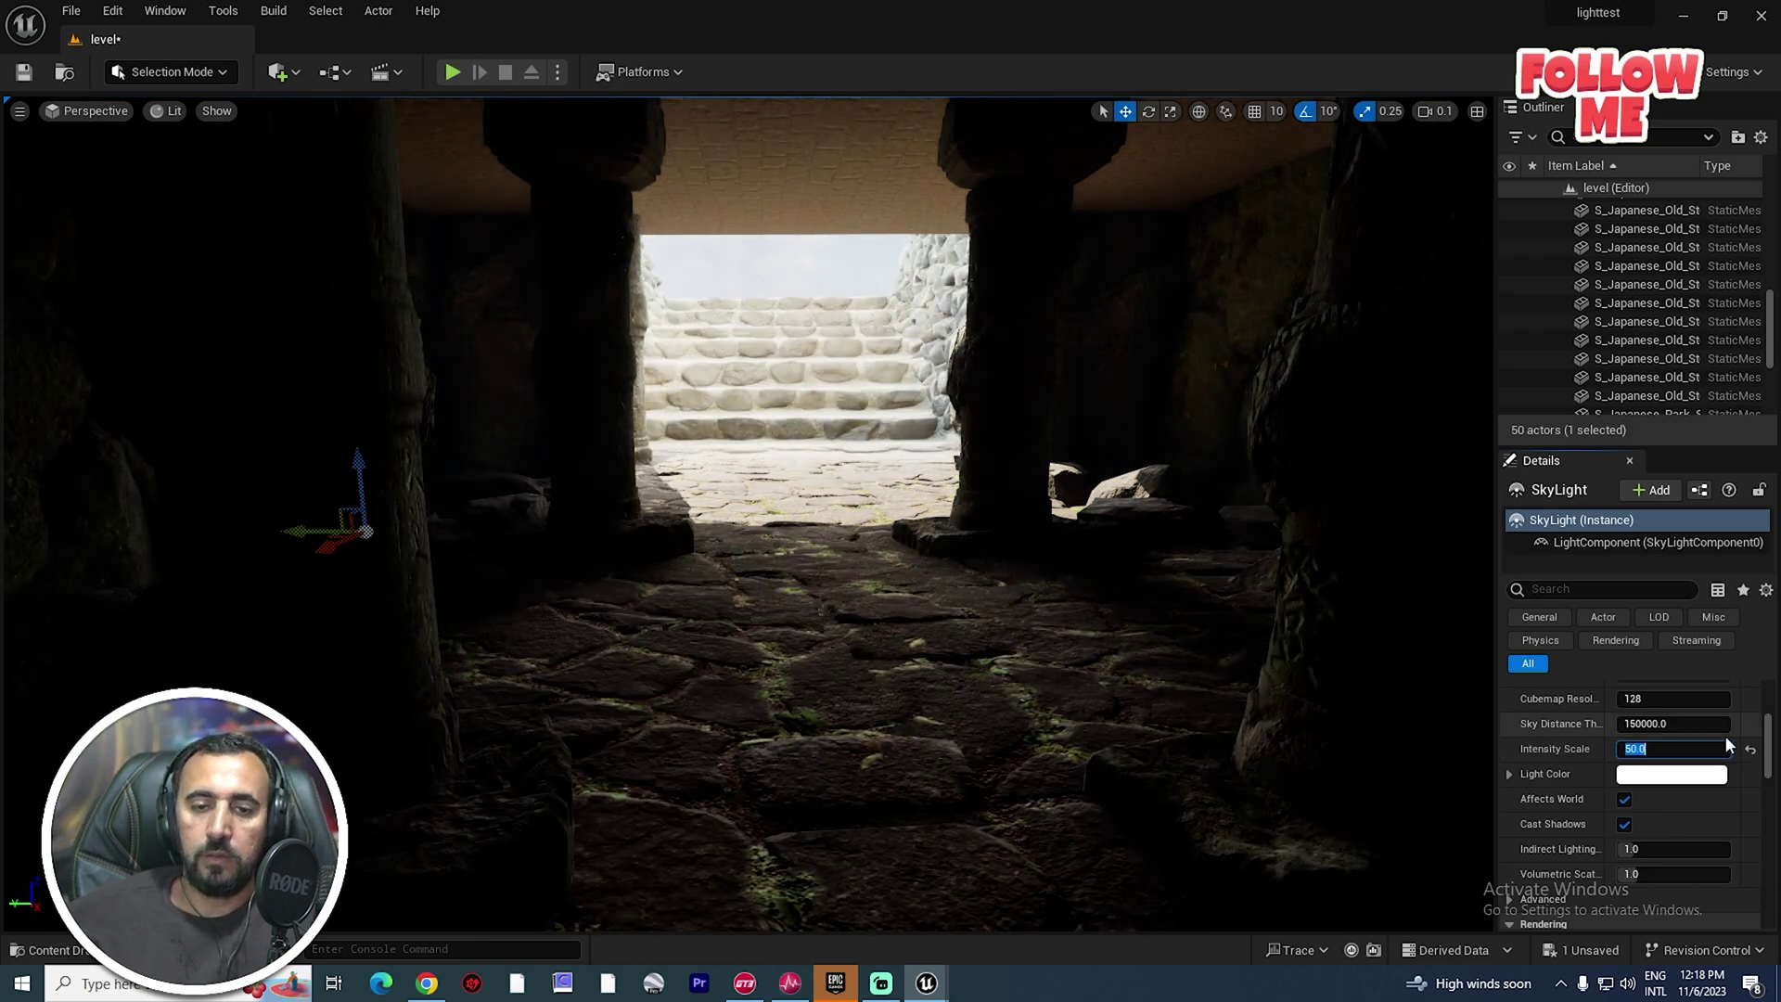
Try SkyLight intensity scales of 500 and 2000 and check the lighting on the columns and mossy wall.
{"action": "mouse_move", "coordinate": [1400, 695]}
{"action": "right_mouse_down"}
{"action": "mouse_move", "coordinate": [1753, 695]}
{"action": "mouse_move", "coordinate": [1456, 733]}
{"action": "mouse_move", "coordinate": [1188, 705]}
{"action": "mouse_move", "coordinate": [1419, 705]}
{"action": "right_mouse_up"}
{"action": "key", "text": "w"}
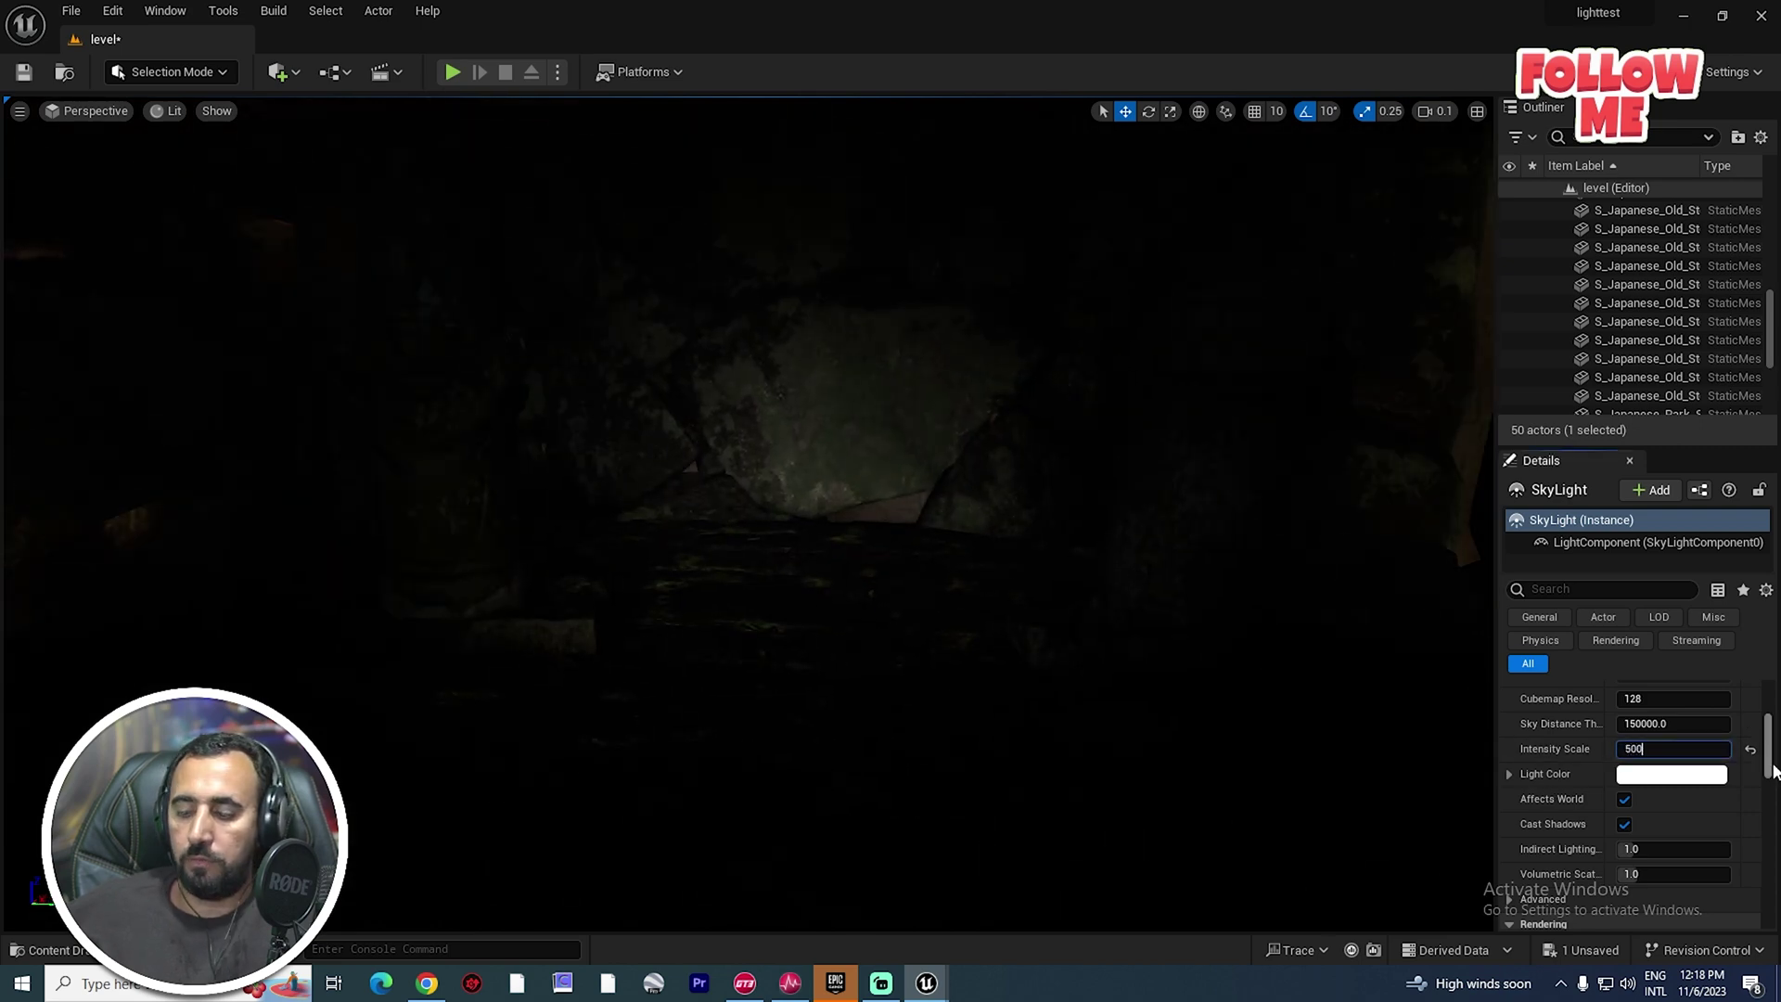
{"action": "type", "text": "0"}
{"action": "key", "text": "Return"}
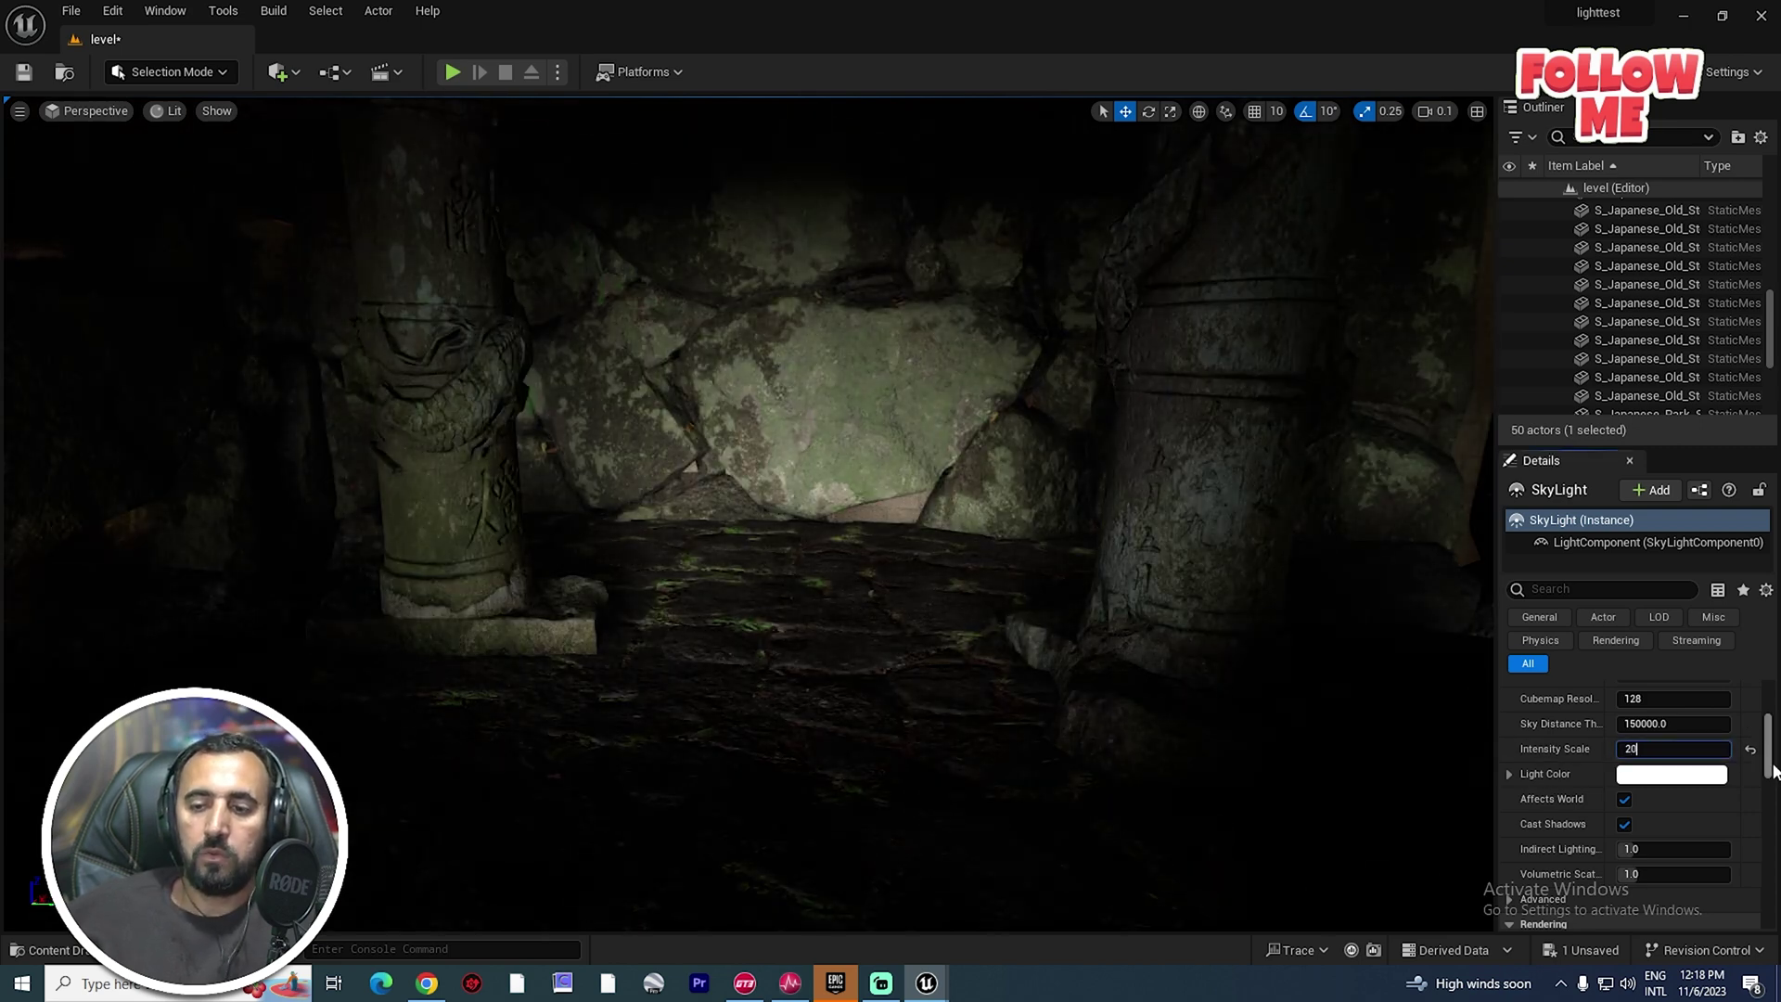
{"action": "key", "text": "Return"}
{"action": "right_click_drag", "start_coordinate": [1400, 695], "coordinate": [1066, 761]}
{"action": "key", "text": "a"}
{"action": "right_click_drag", "start_coordinate": [705, 475], "coordinate": [649, 546]}
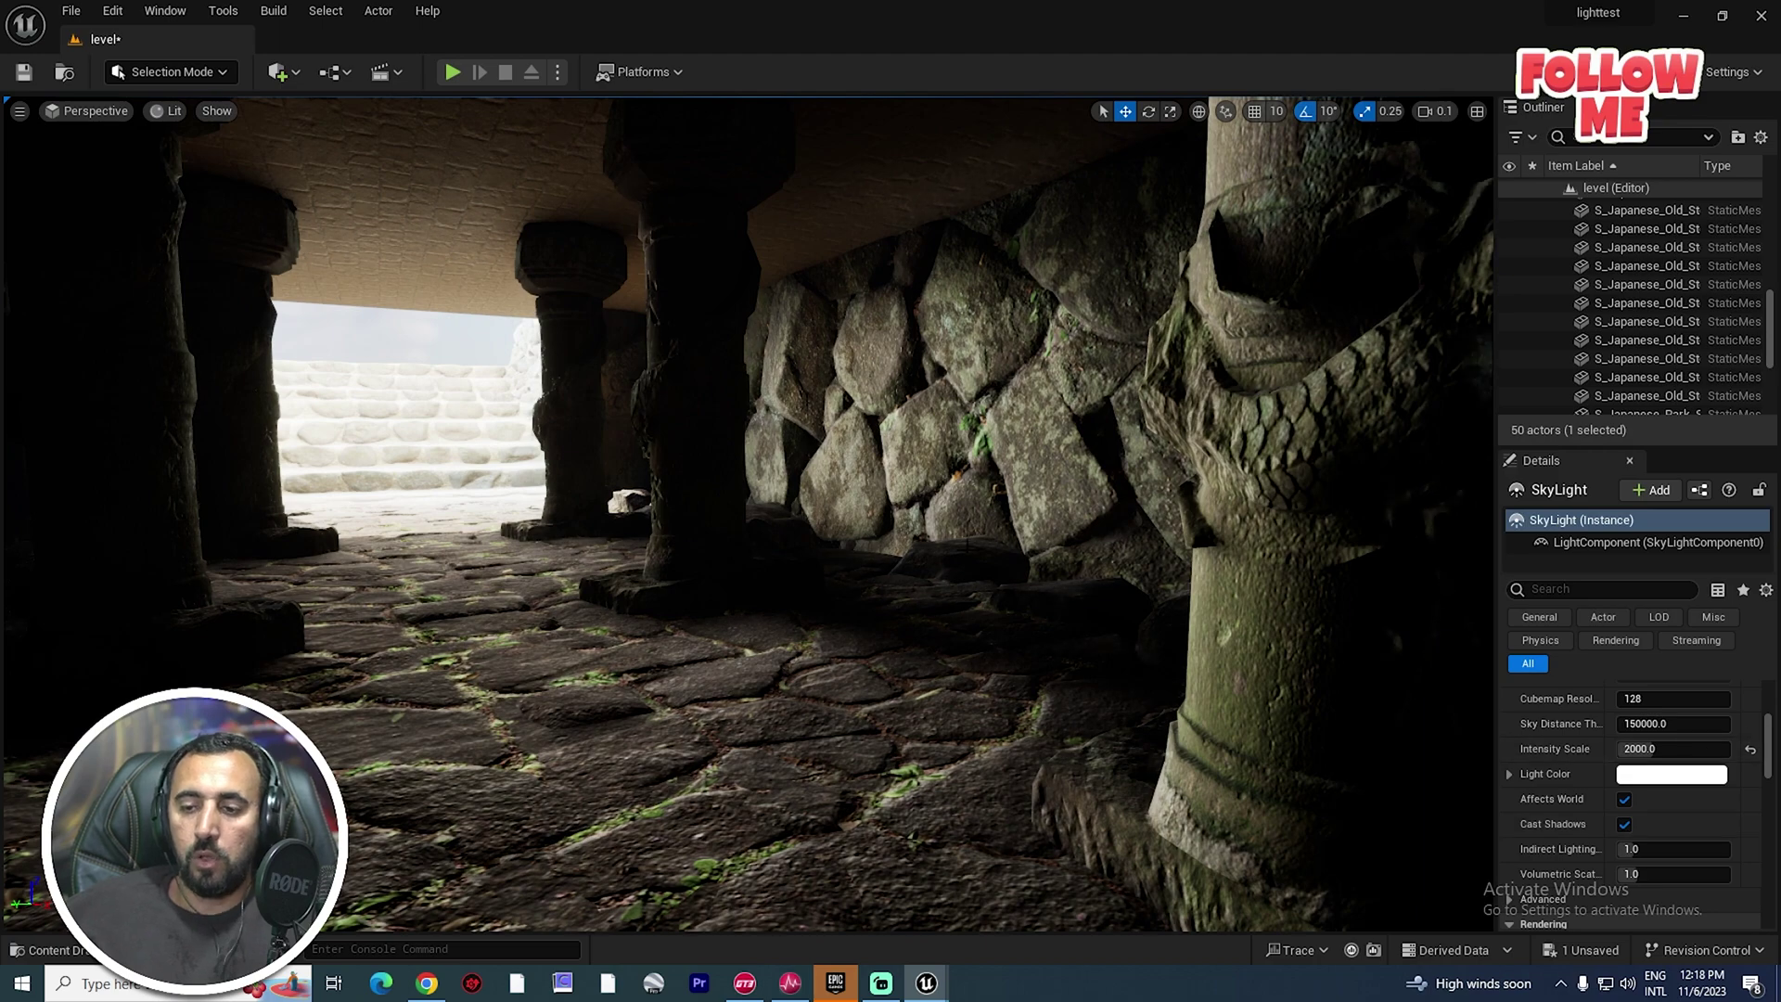
Try a point light above the corridor floor near the columns, and delete it again.
{"action": "left_click", "coordinate": [275, 70]}
{"action": "mouse_move", "coordinate": [335, 248]}
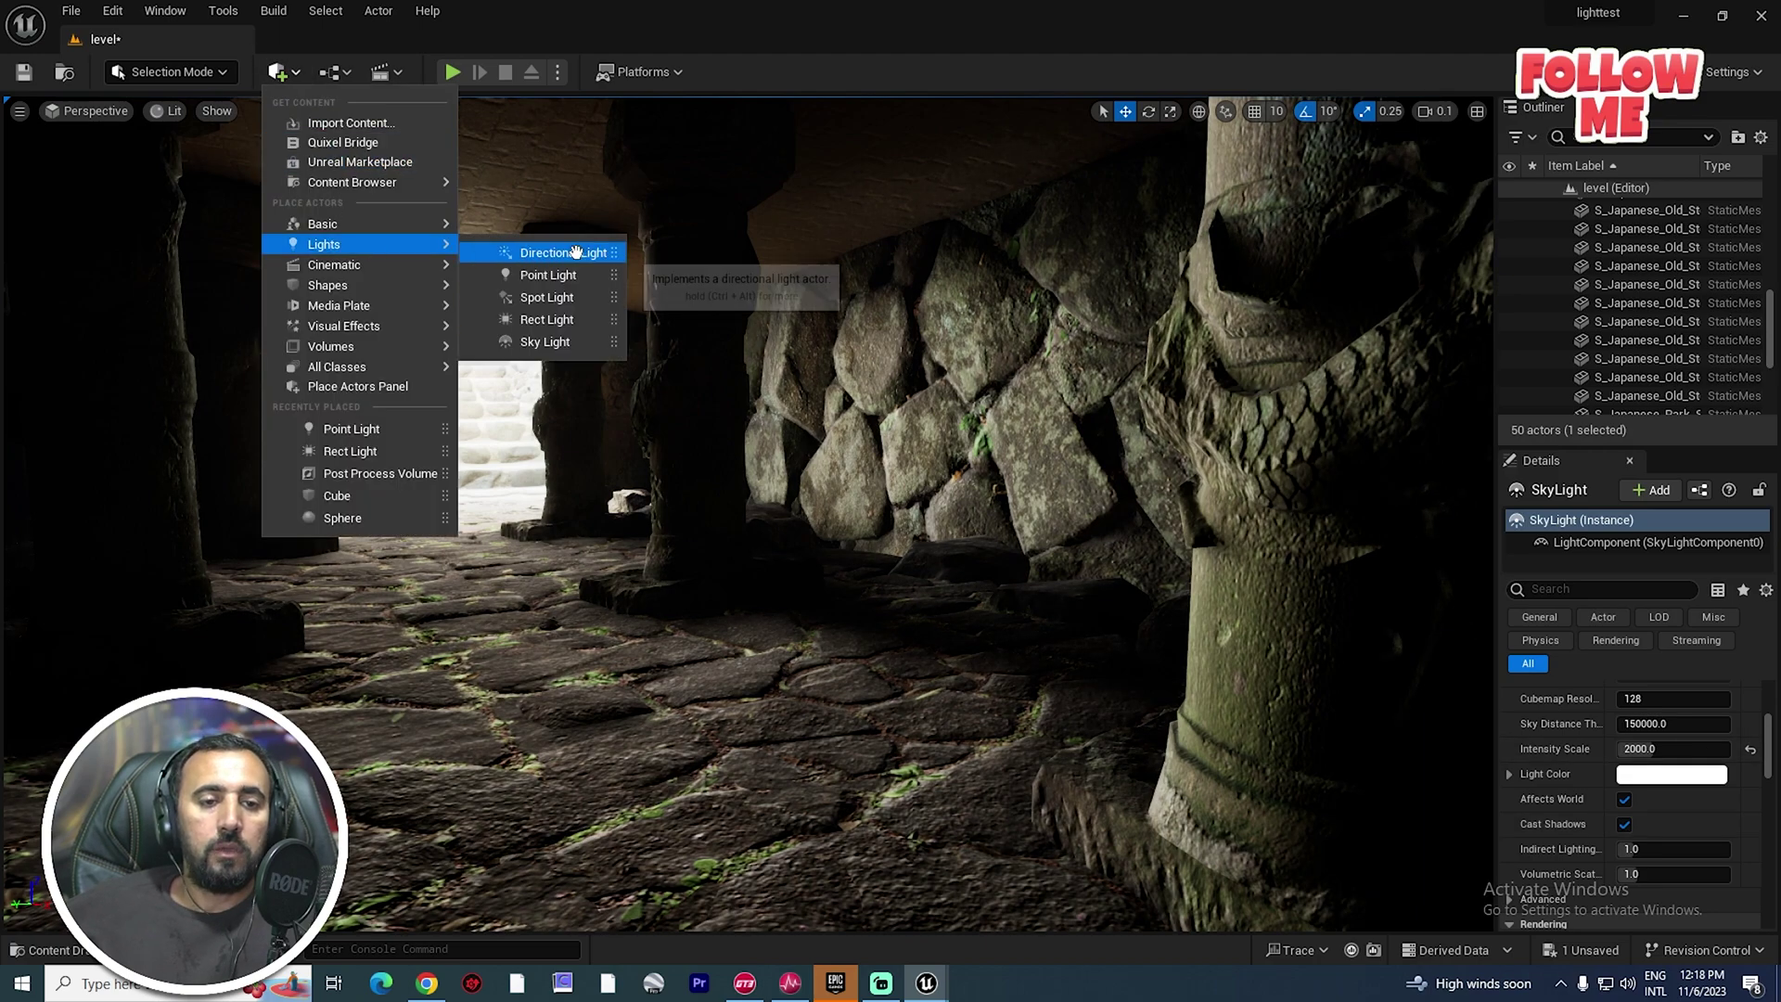
{"action": "left_click", "coordinate": [557, 274]}
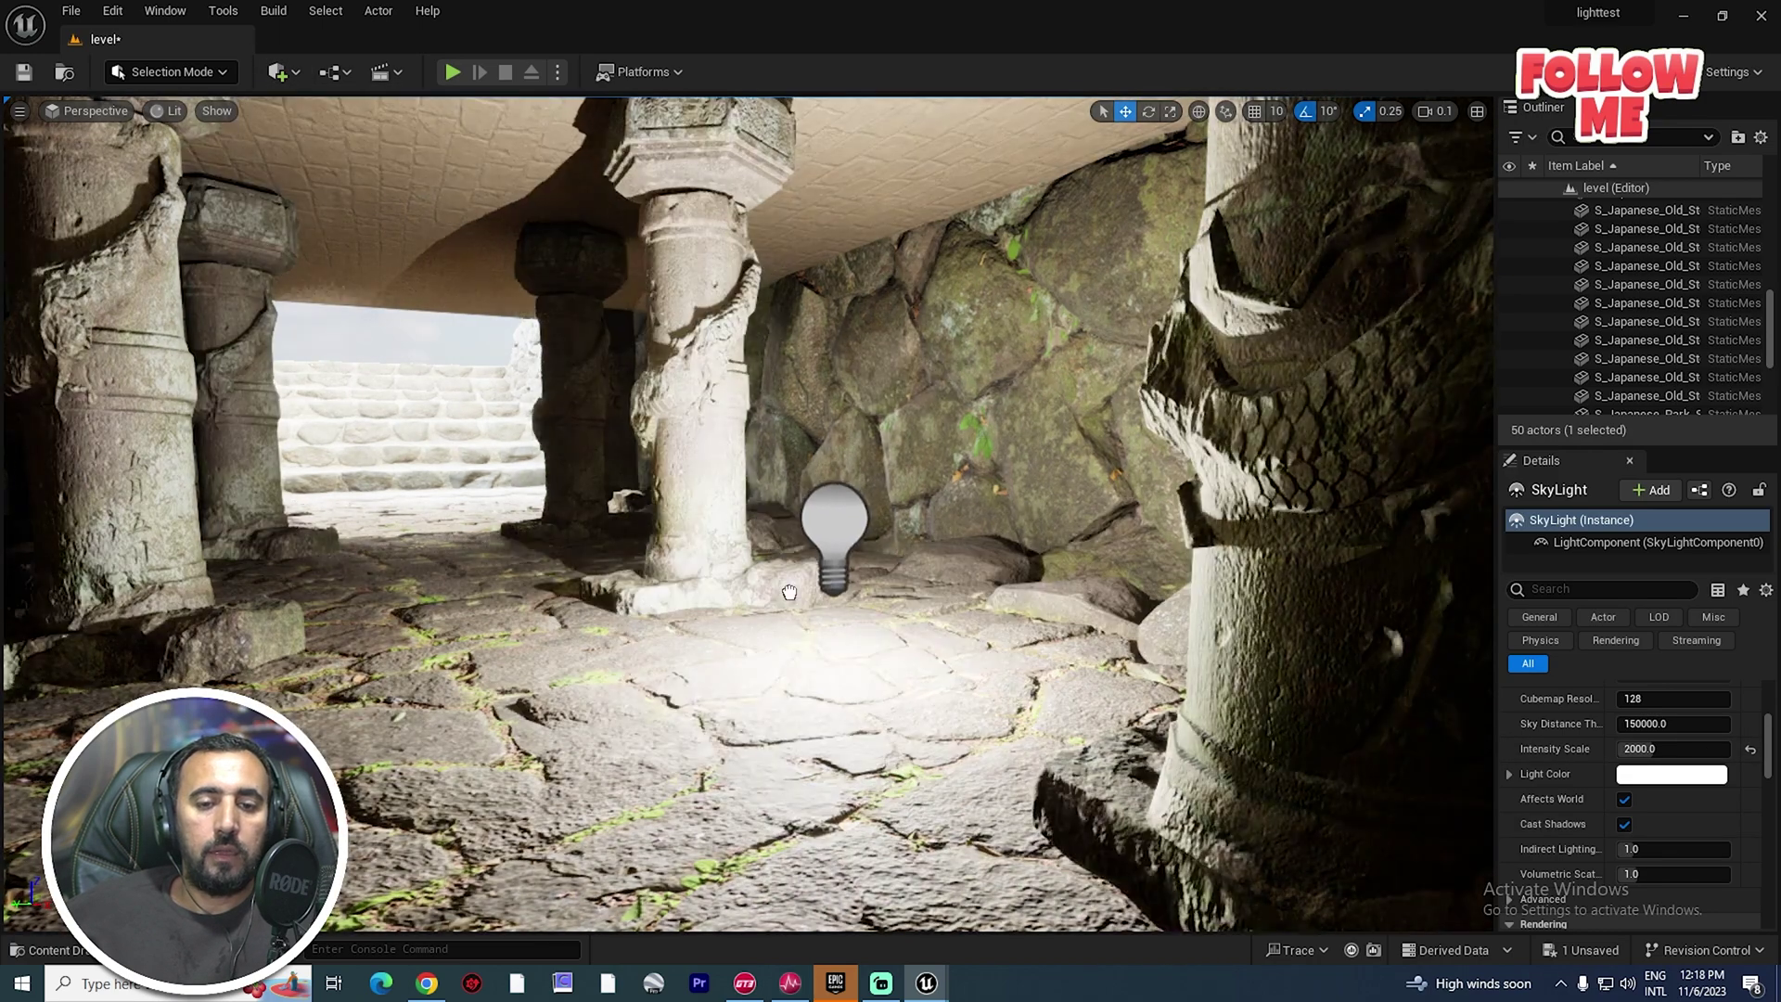
{"action": "mouse_move", "coordinate": [640, 679]}
{"action": "right_mouse_down"}
{"action": "mouse_move", "coordinate": [732, 714]}
{"action": "mouse_move", "coordinate": [965, 649]}
{"action": "mouse_move", "coordinate": [649, 687]}
{"action": "mouse_move", "coordinate": [445, 742]}
{"action": "mouse_move", "coordinate": [629, 694]}
{"action": "right_mouse_up"}
{"action": "key", "text": "Delete"}
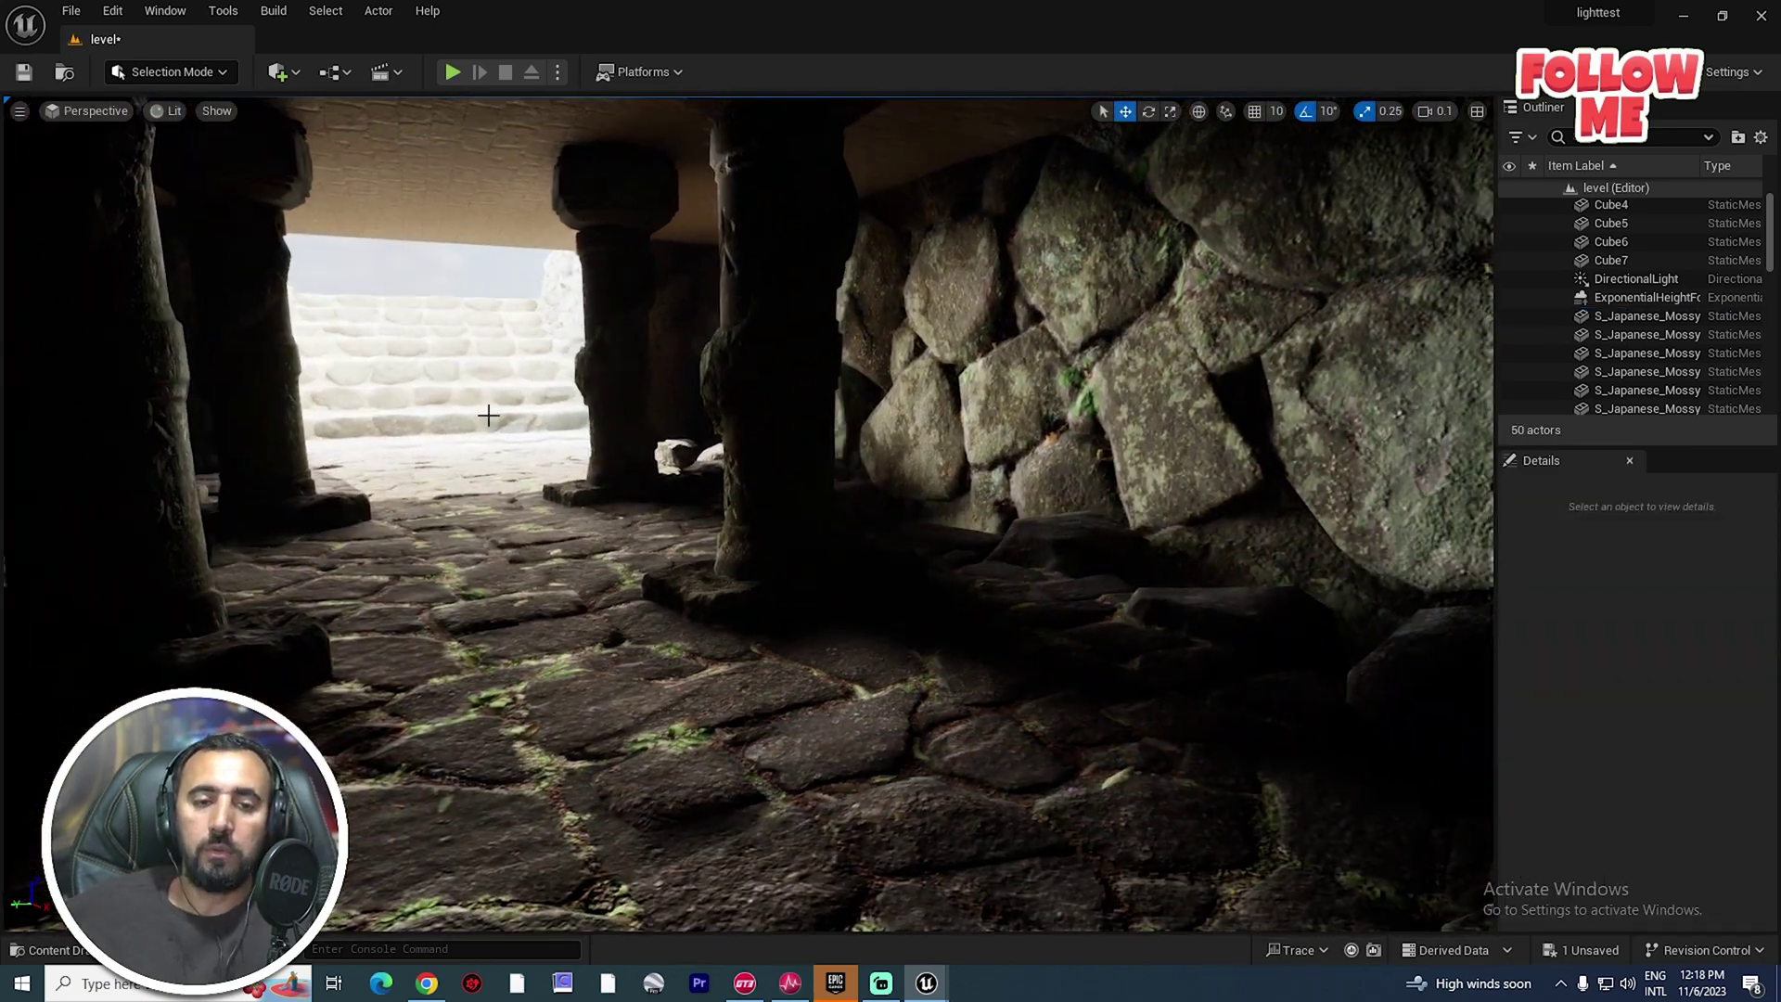
Set the SkyLight's intensity scale back to 1.
{"action": "left_click", "coordinate": [1644, 280]}
{"action": "scroll", "coordinate": [1763, 278], "scroll_direction": "down", "scroll_amount": 5}
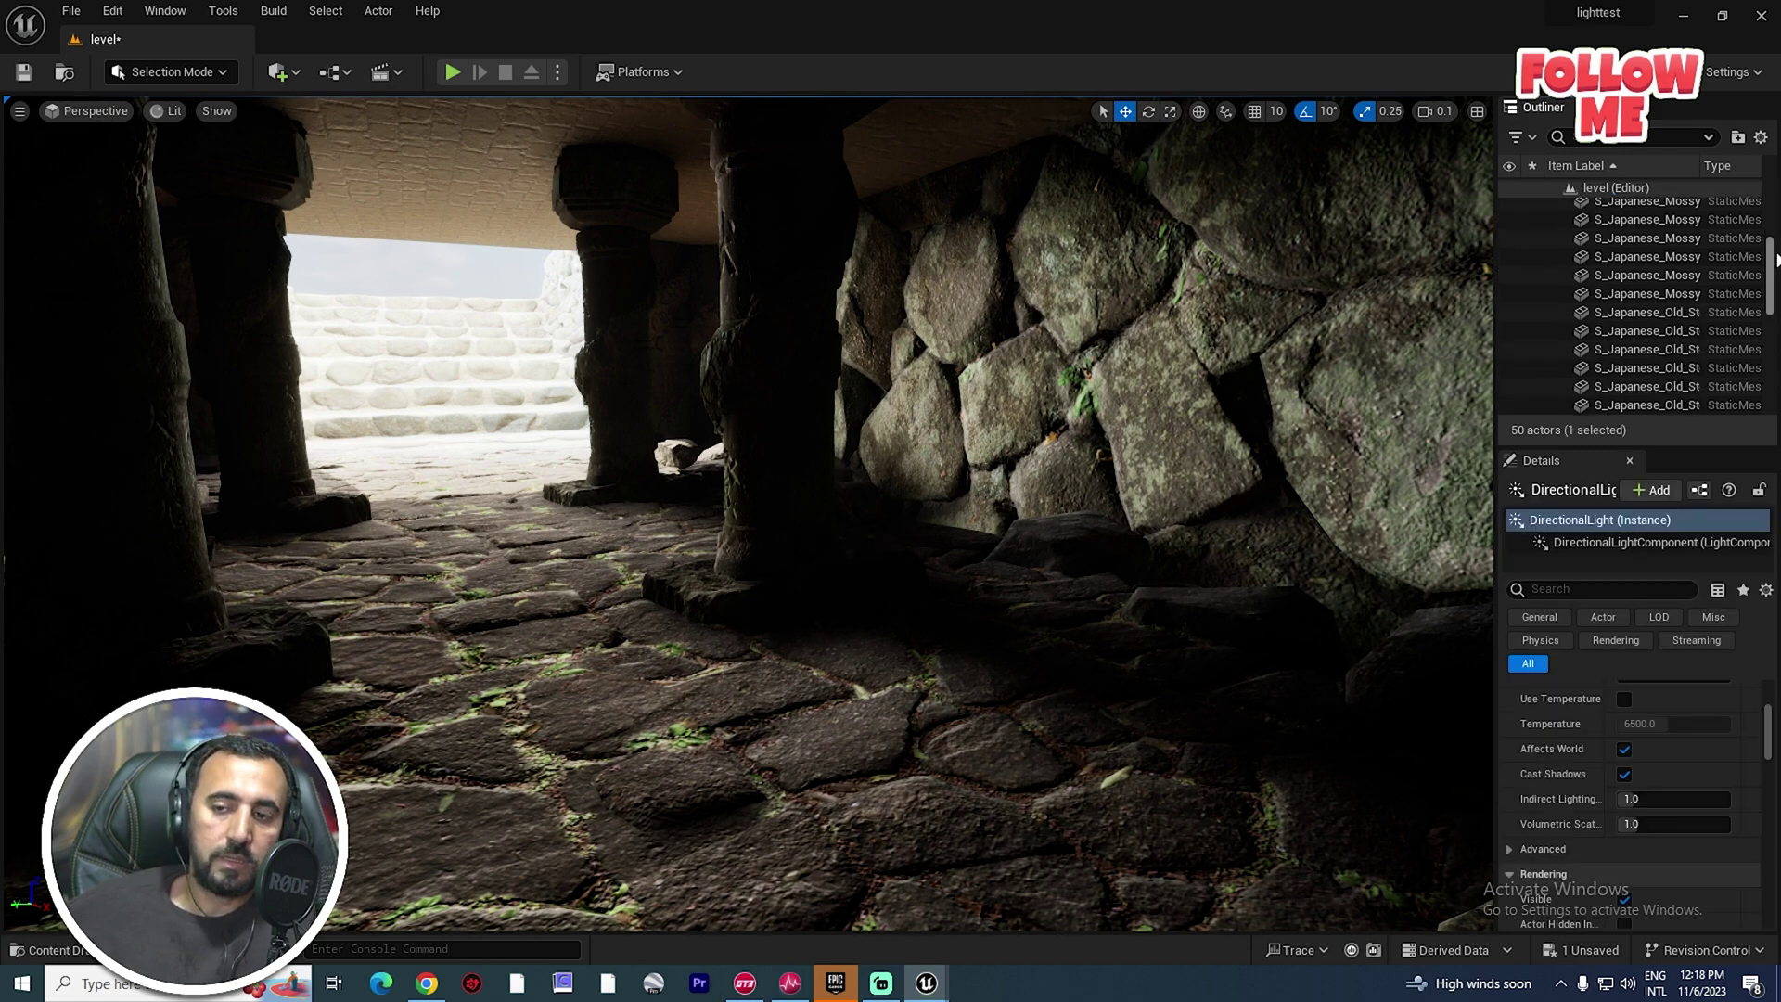
{"action": "scroll", "coordinate": [1762, 278], "scroll_direction": "down", "scroll_amount": 5}
{"action": "left_click", "coordinate": [1637, 388]}
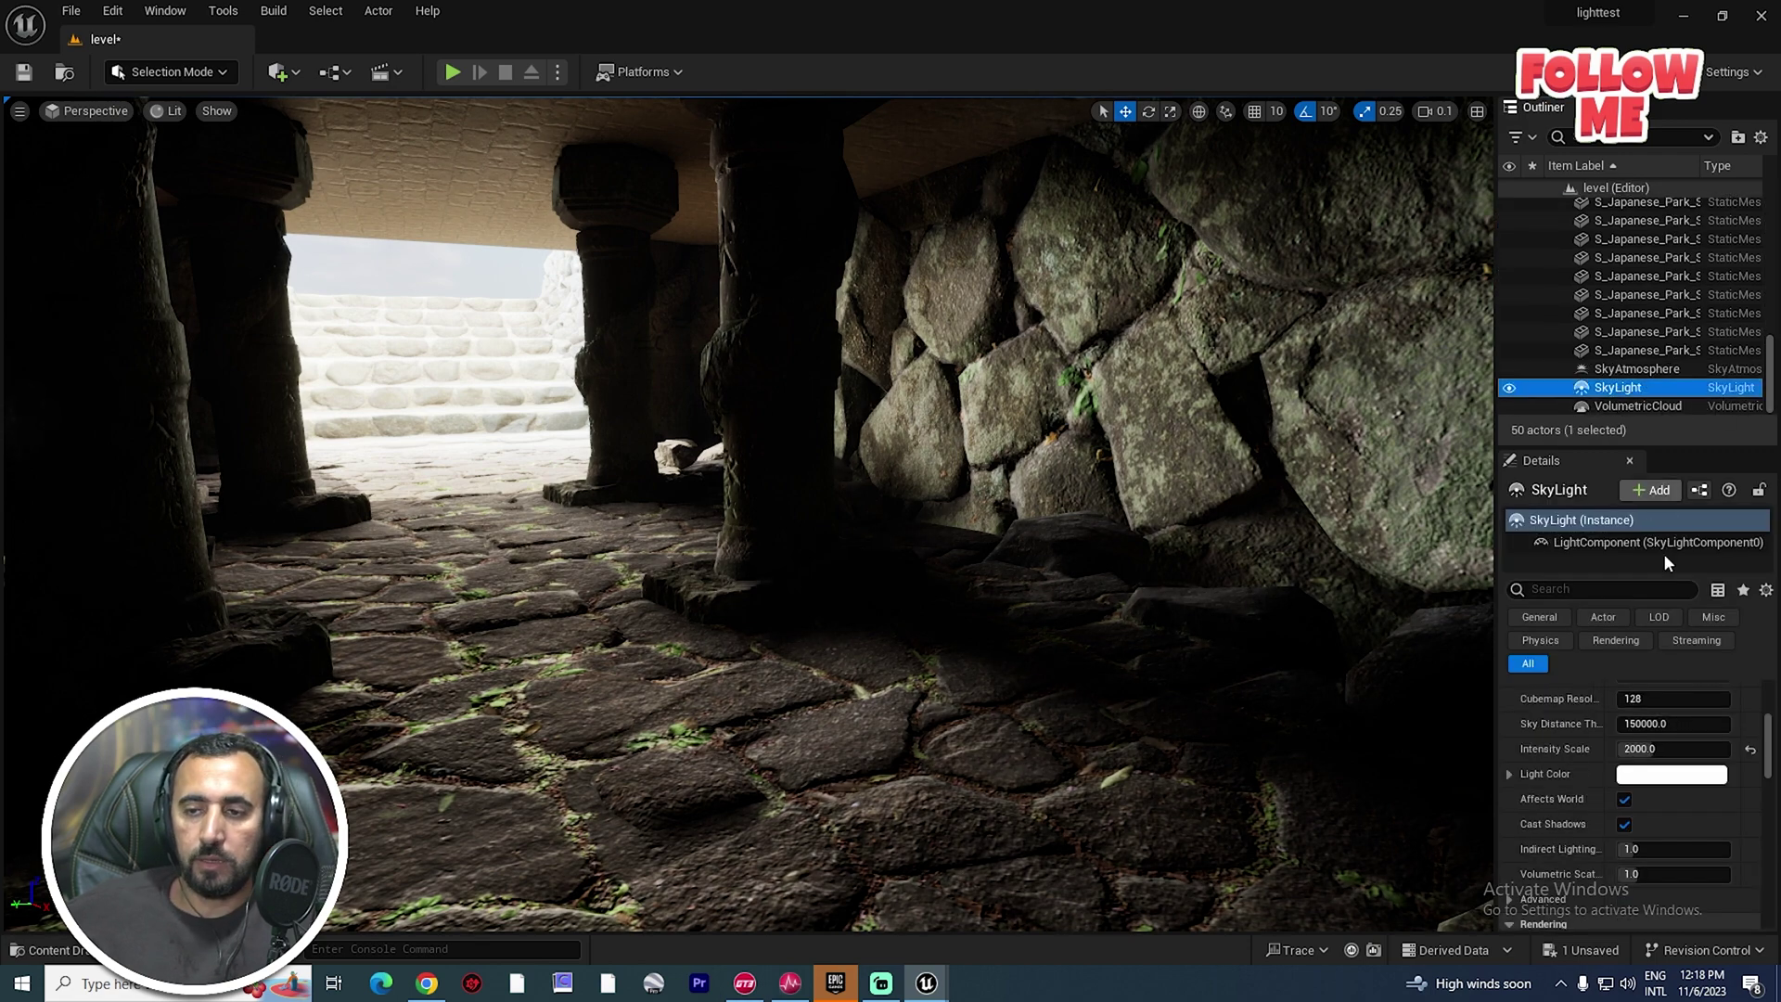
{"action": "scroll", "coordinate": [1659, 722], "scroll_direction": "up", "scroll_amount": 5}
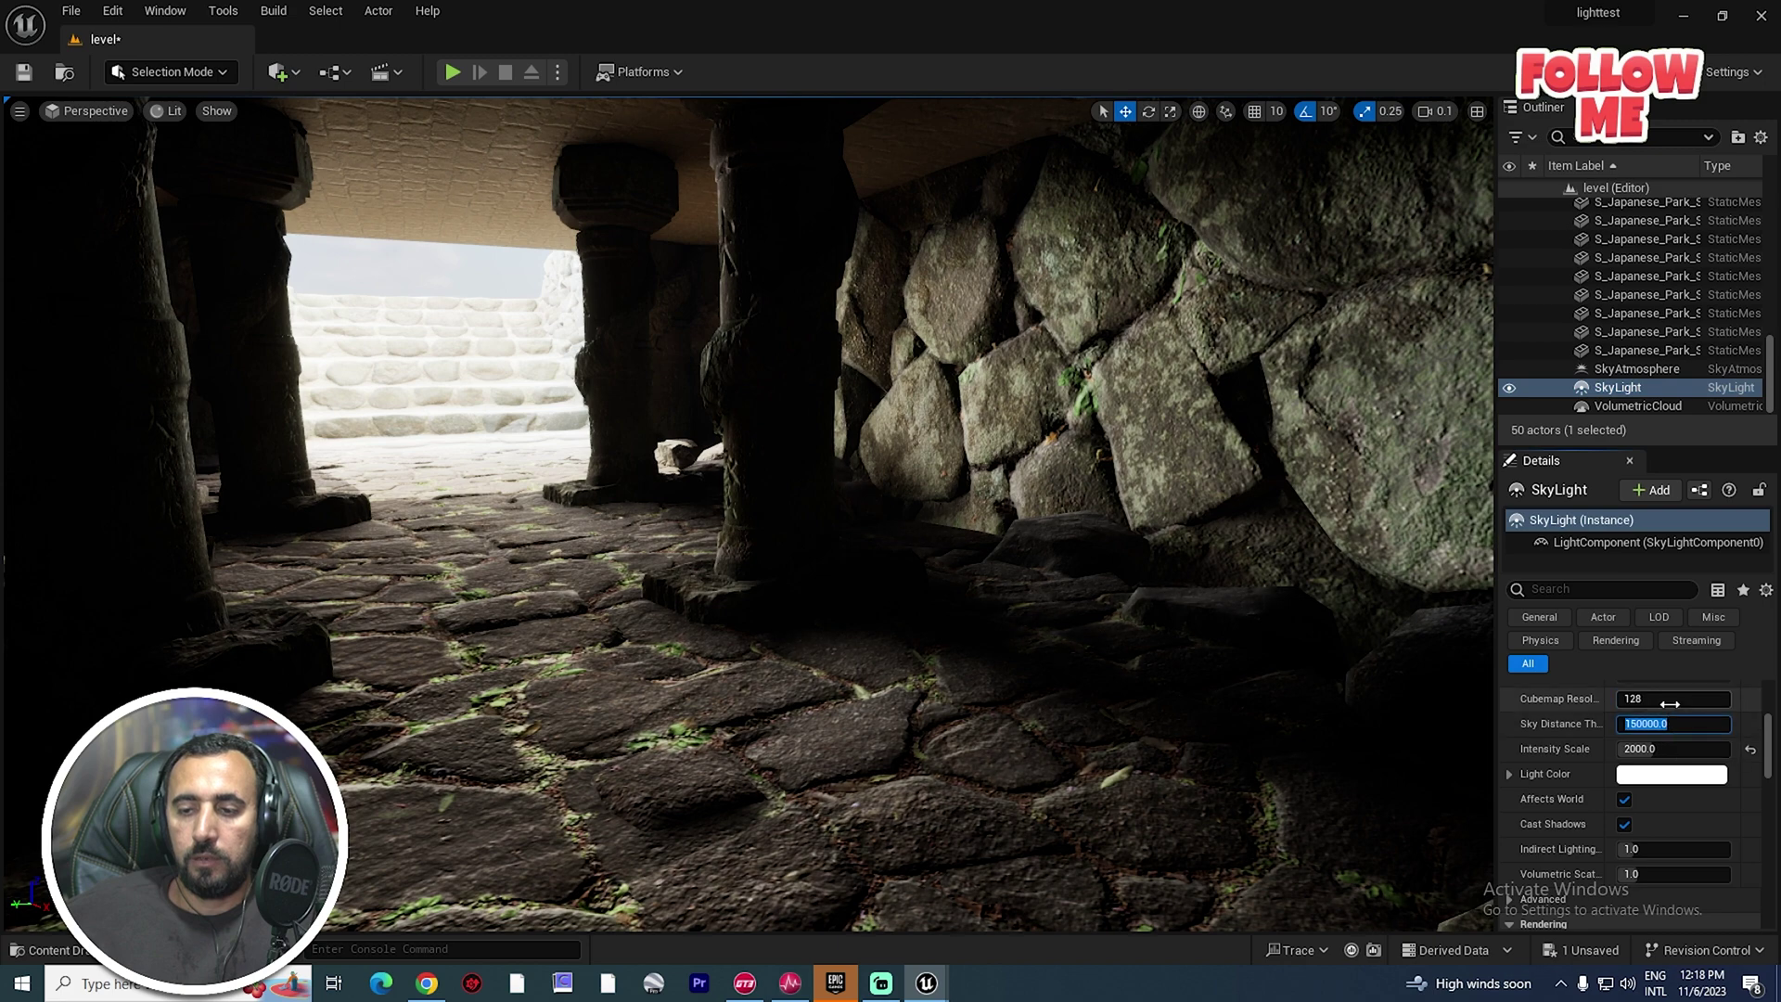
{"action": "scroll", "coordinate": [1756, 770], "scroll_direction": "up", "scroll_amount": 1}
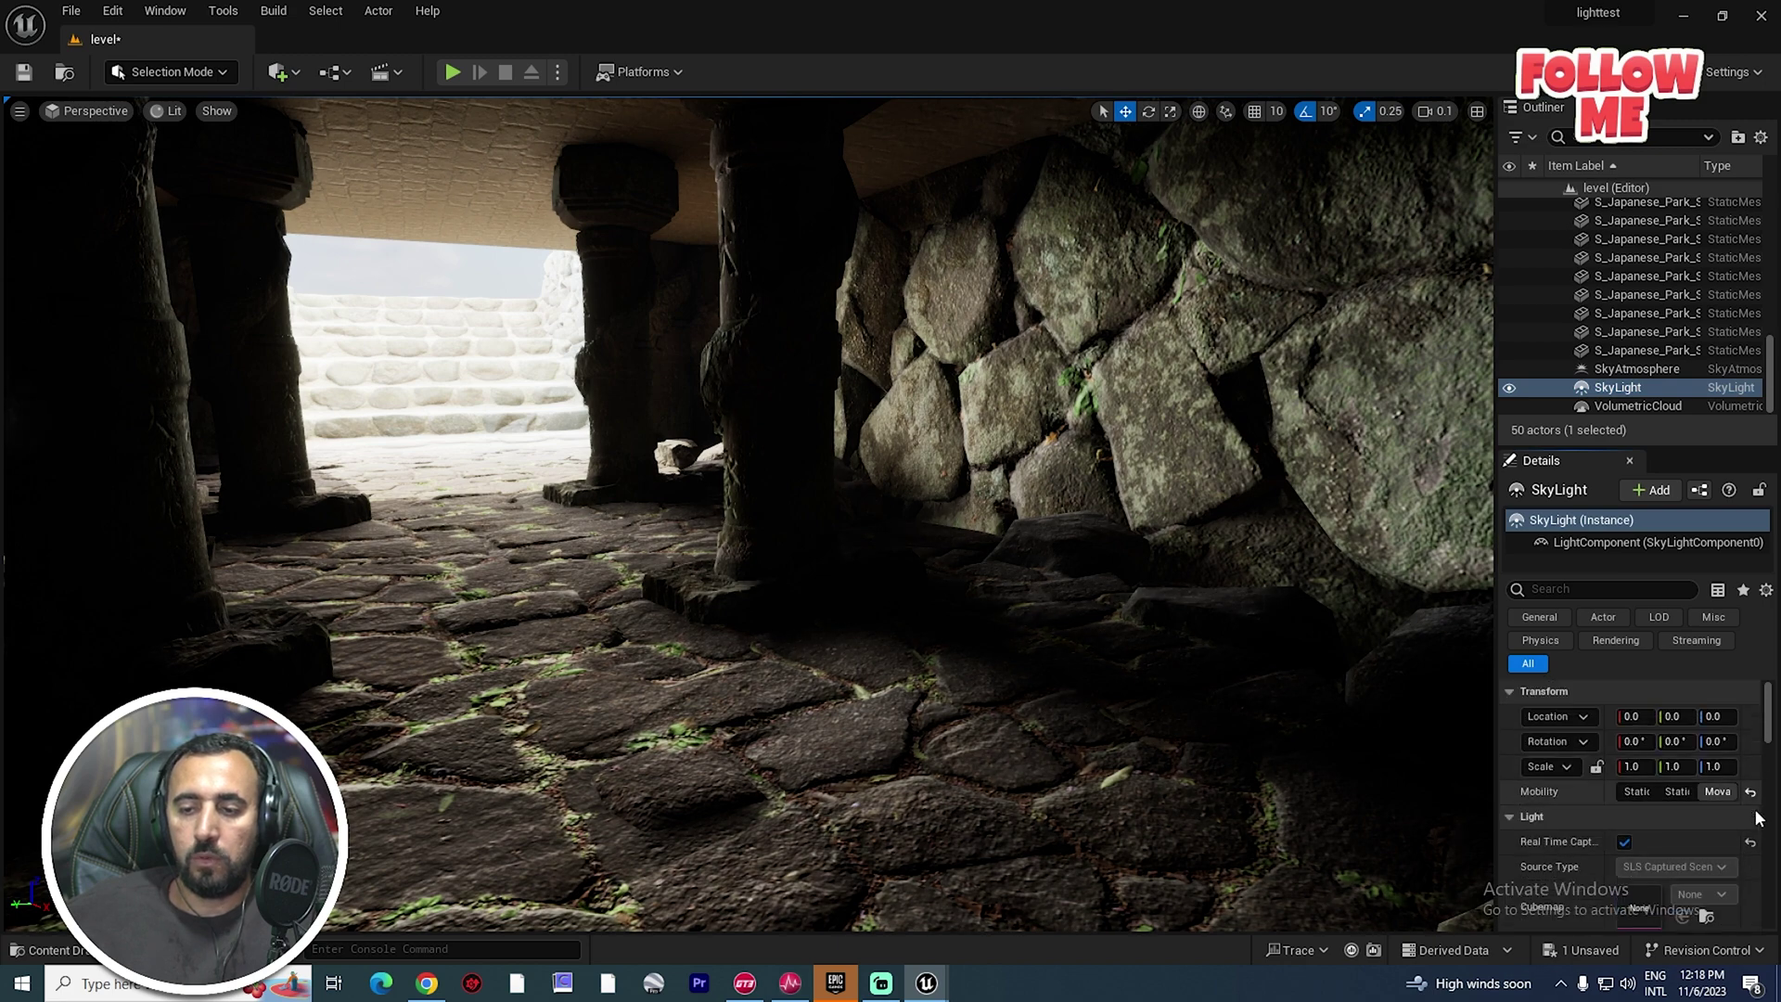
{"action": "scroll", "coordinate": [1701, 799], "scroll_direction": "down", "scroll_amount": 4}
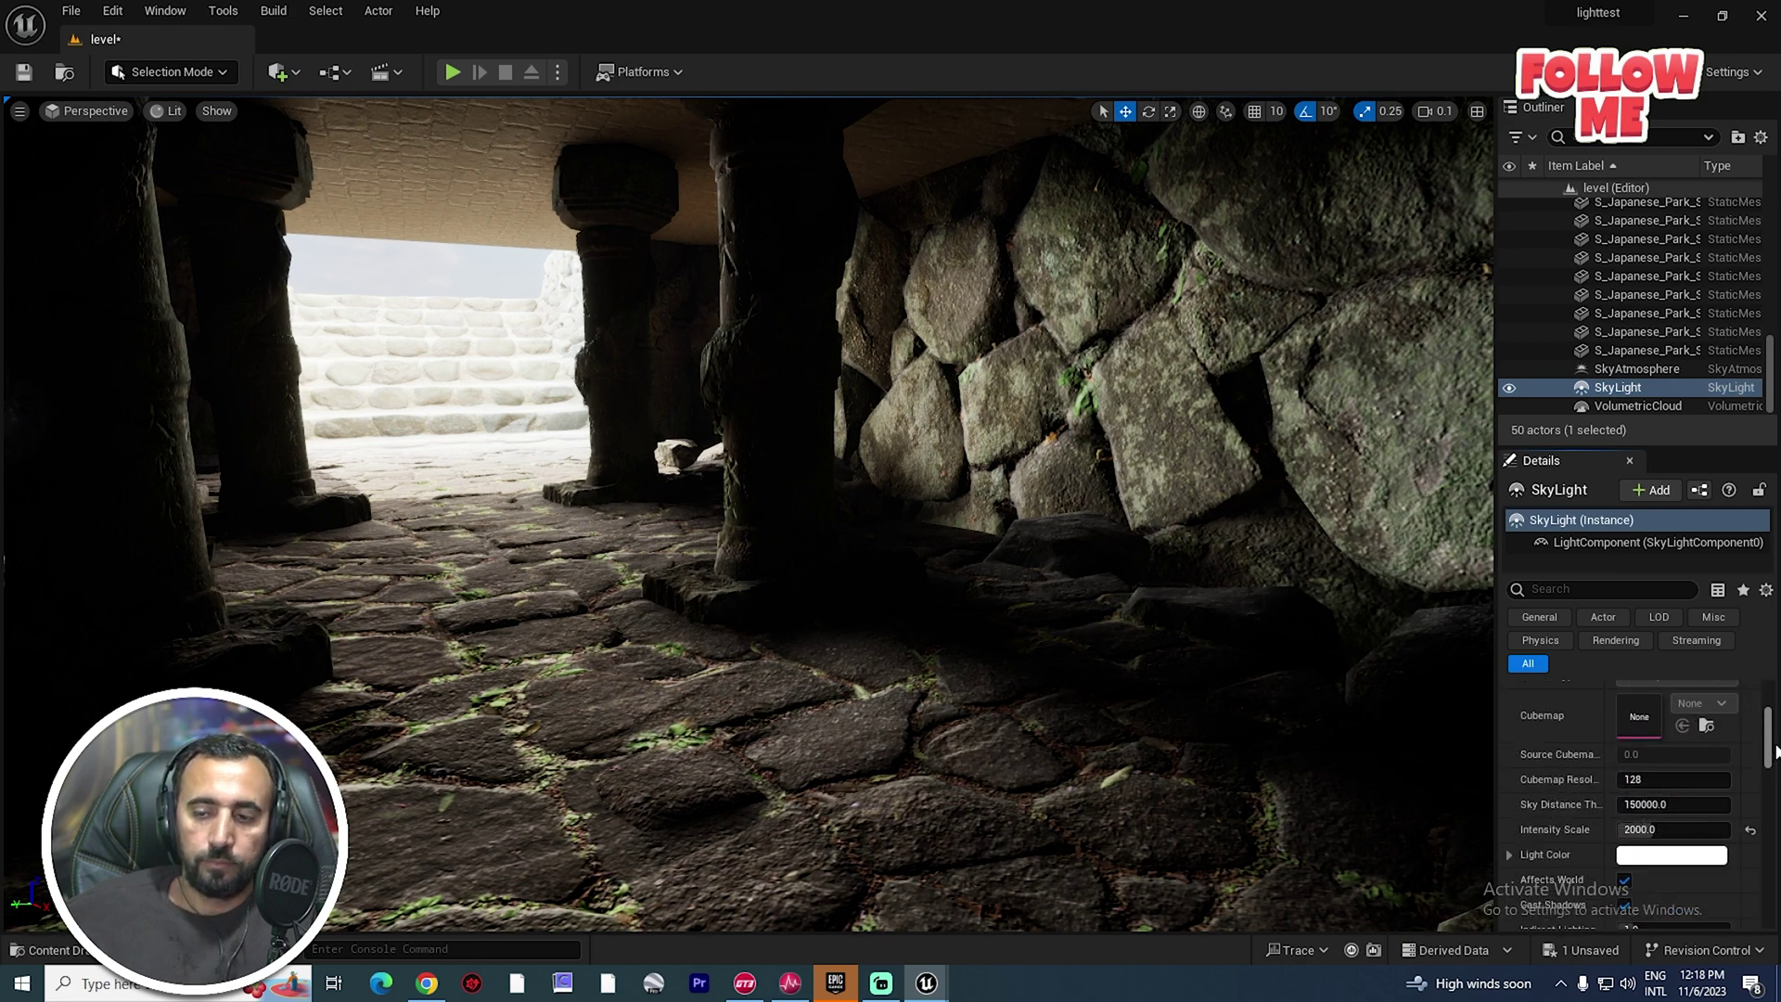
{"action": "left_click", "coordinate": [1673, 798]}
{"action": "type", "text": "1"}
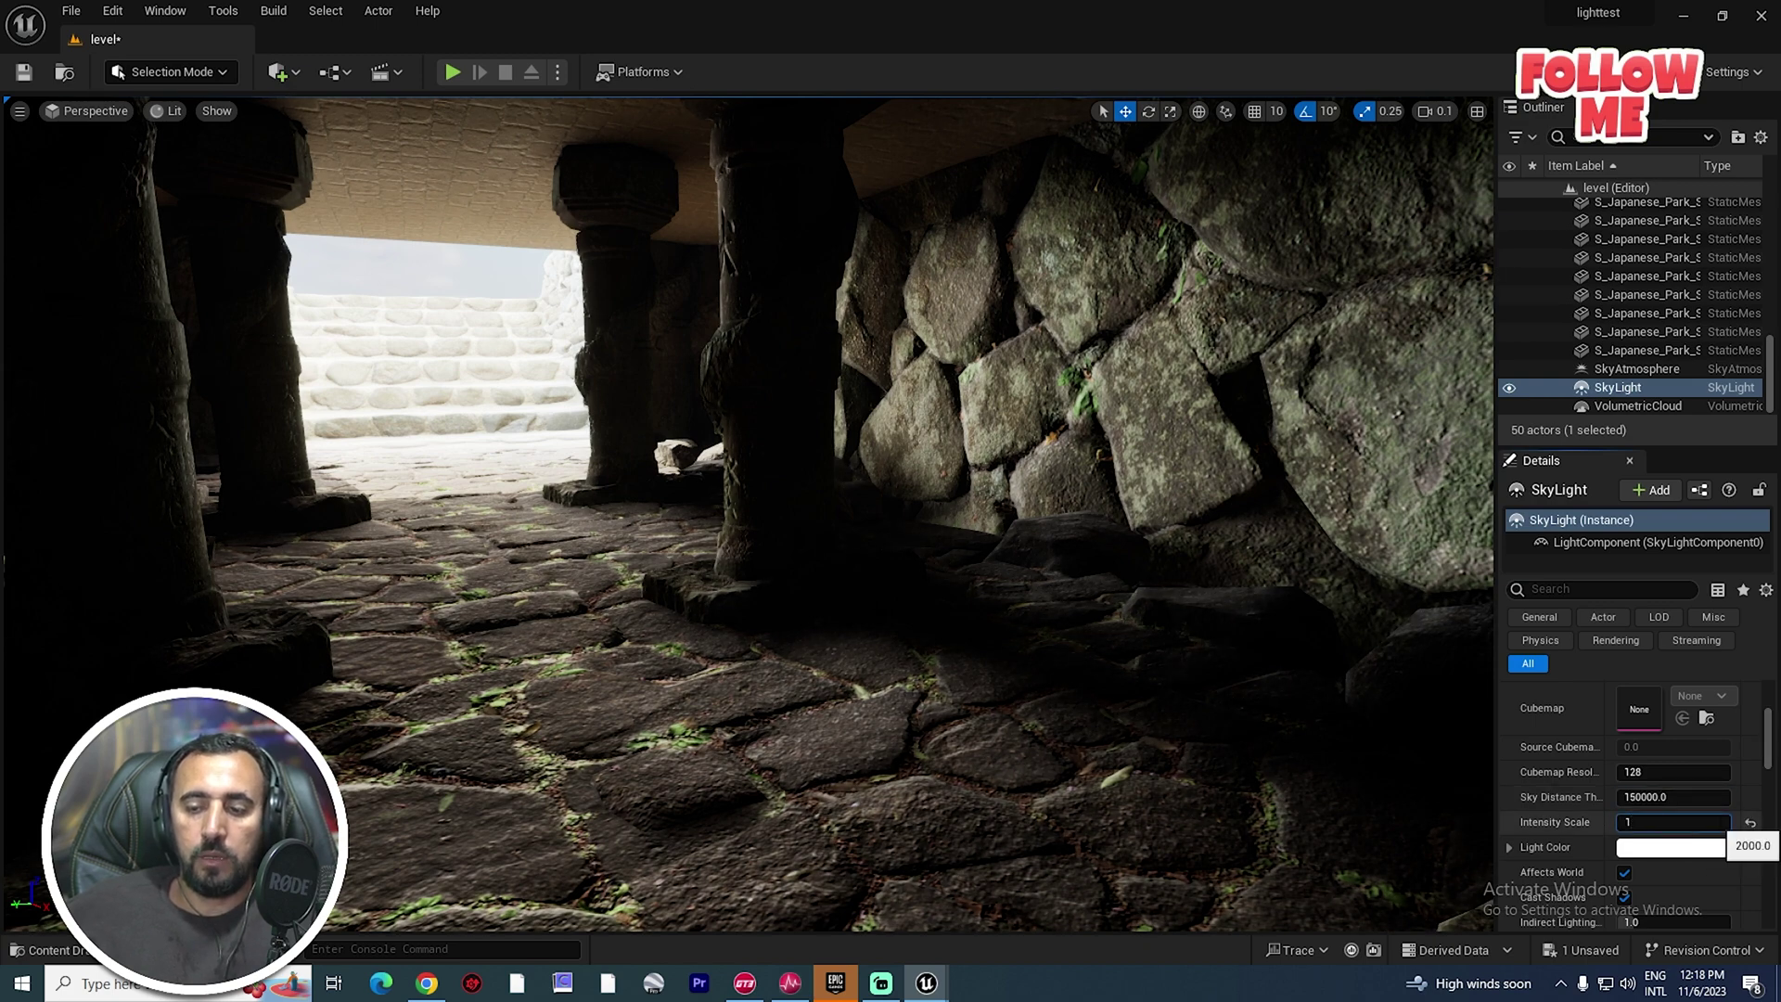
{"action": "key", "text": "Return"}
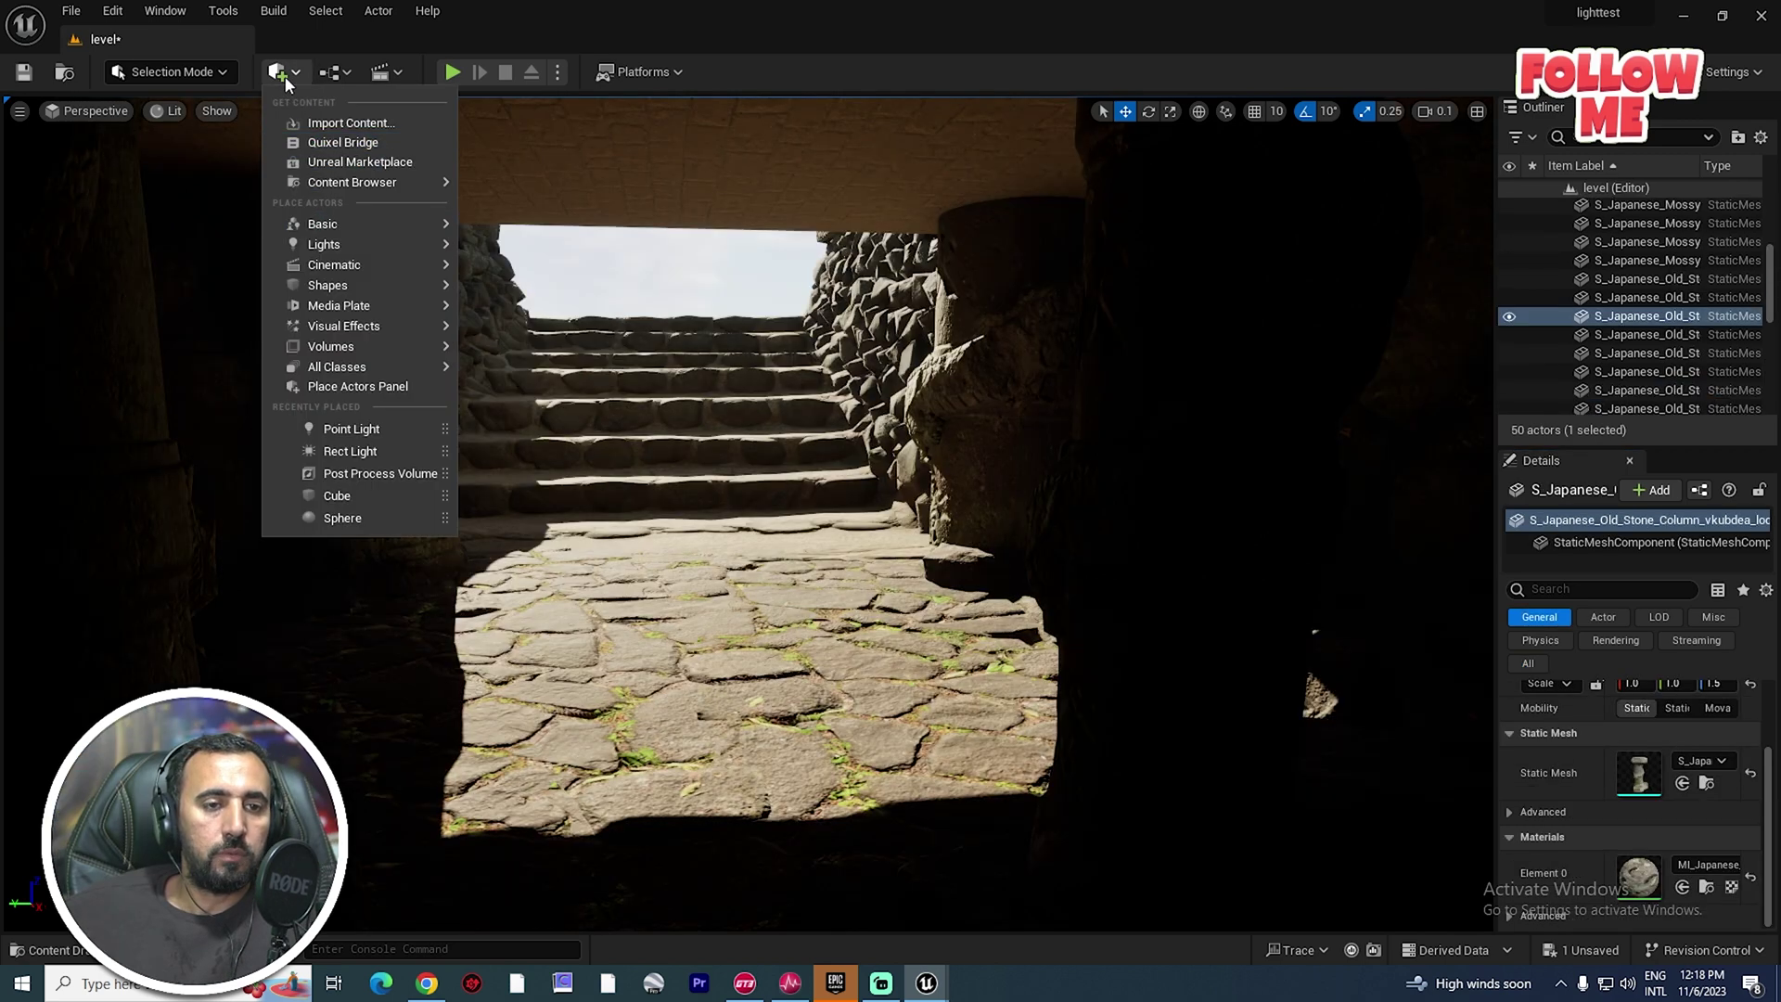
Add a Post Process Volume to the level and enable its Infinite Extent (Unbound) setting.
{"action": "type", "text": "post"}
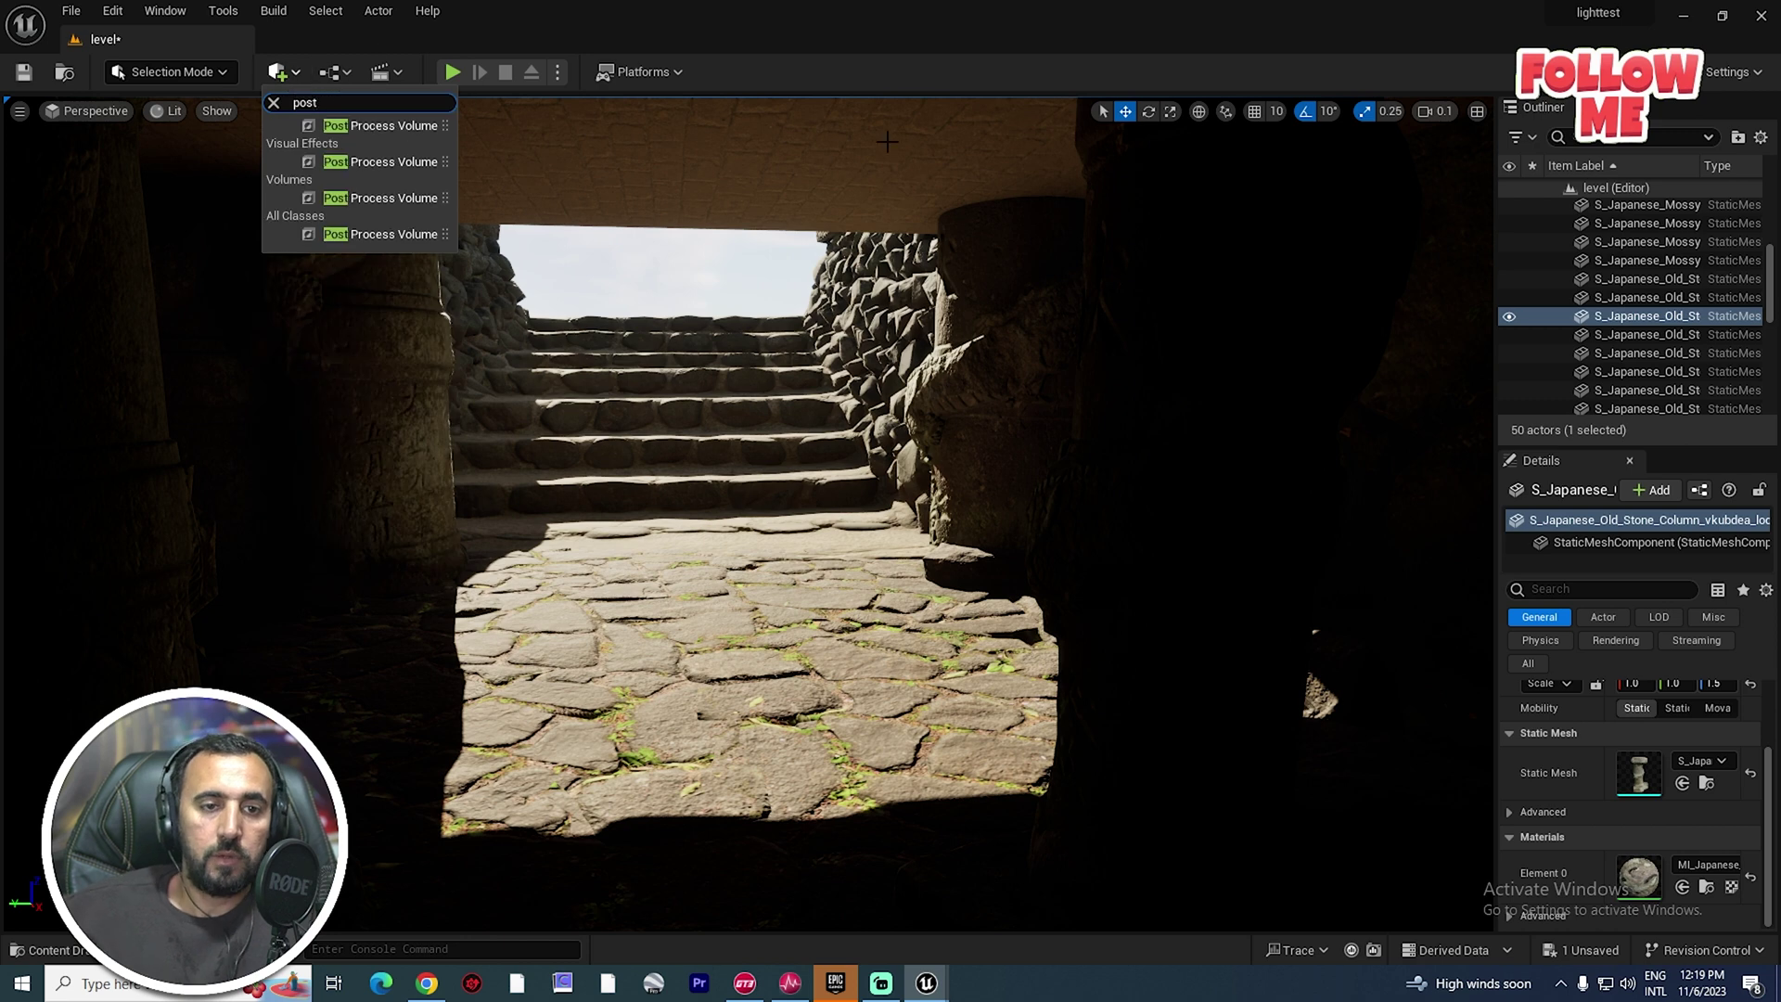
{"action": "left_click", "coordinate": [385, 125]}
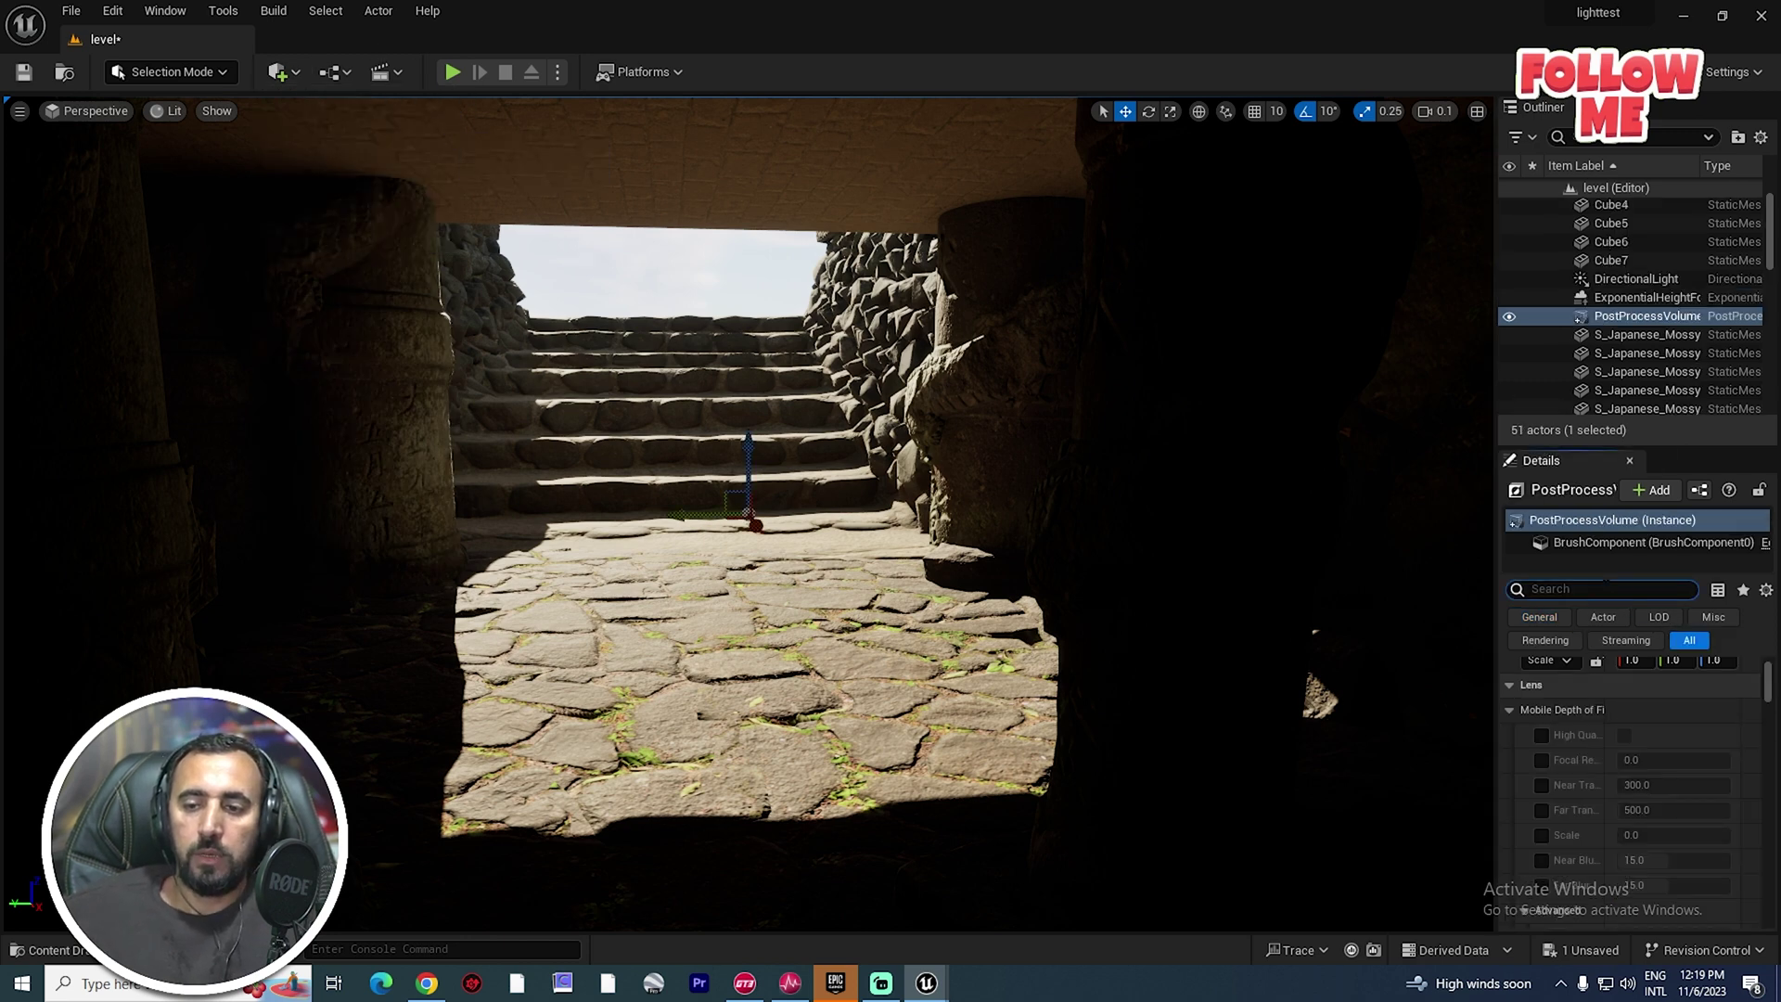
{"action": "left_click", "coordinate": [1605, 588]}
{"action": "type", "text": "inf"}
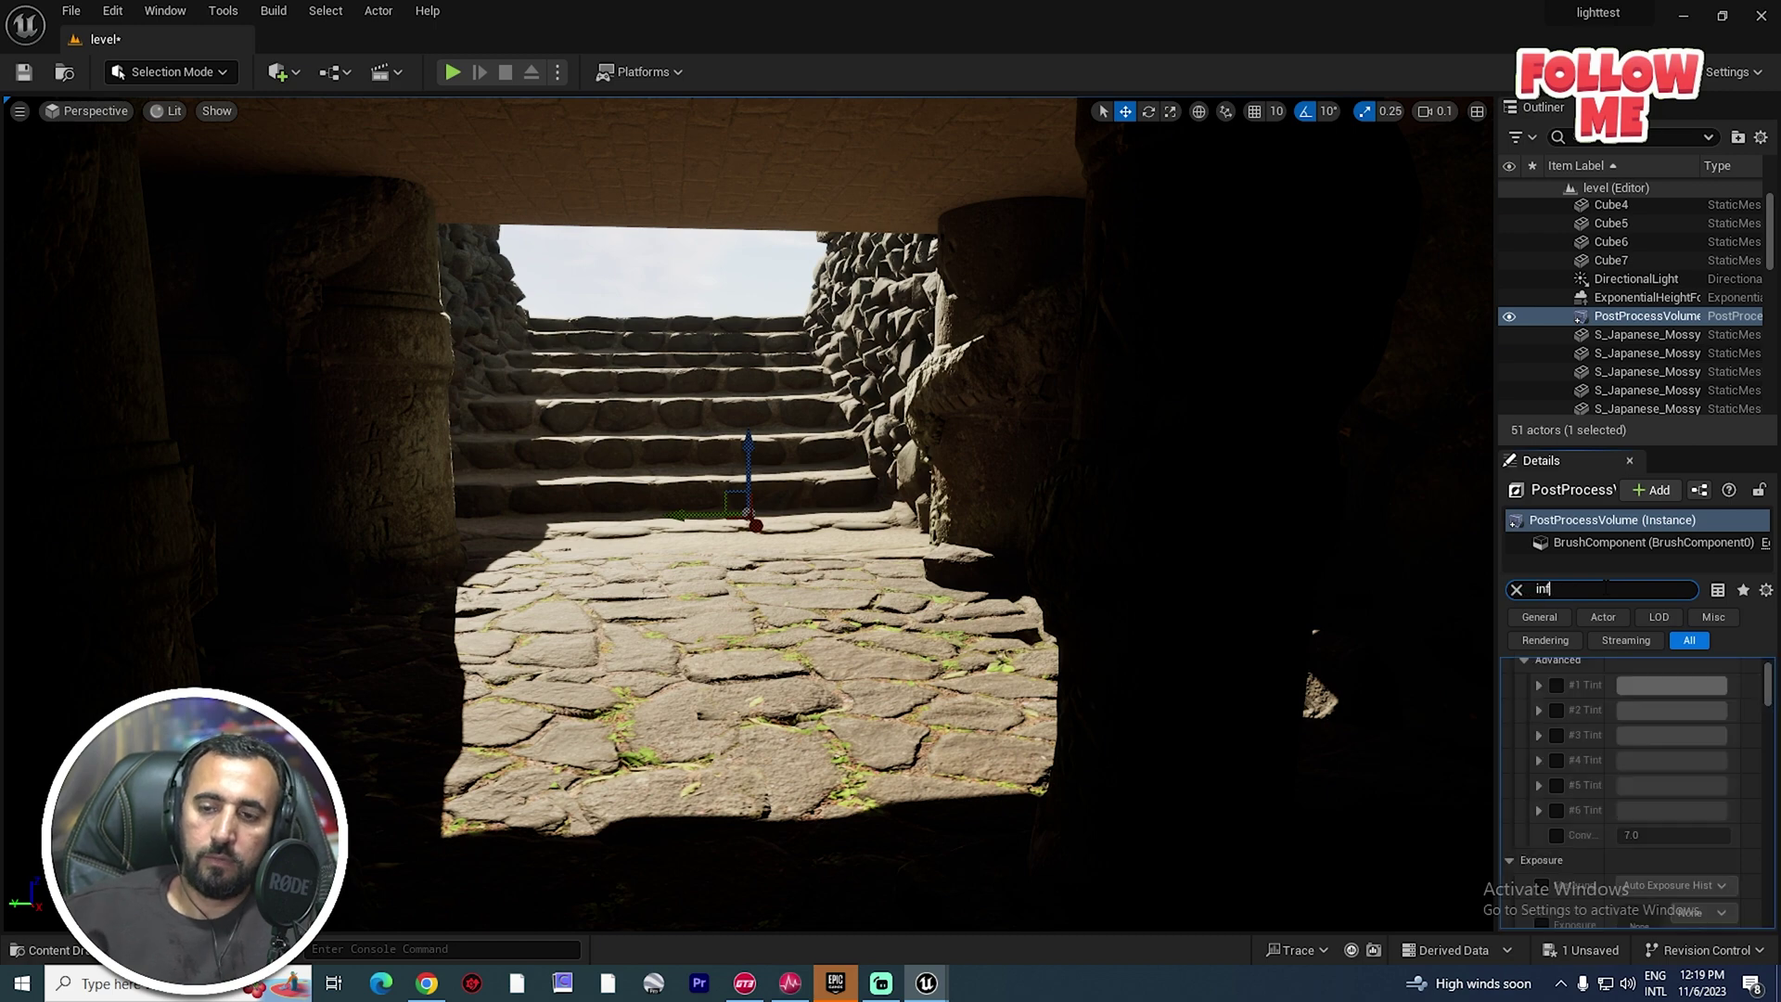
{"action": "type", "text": "in"}
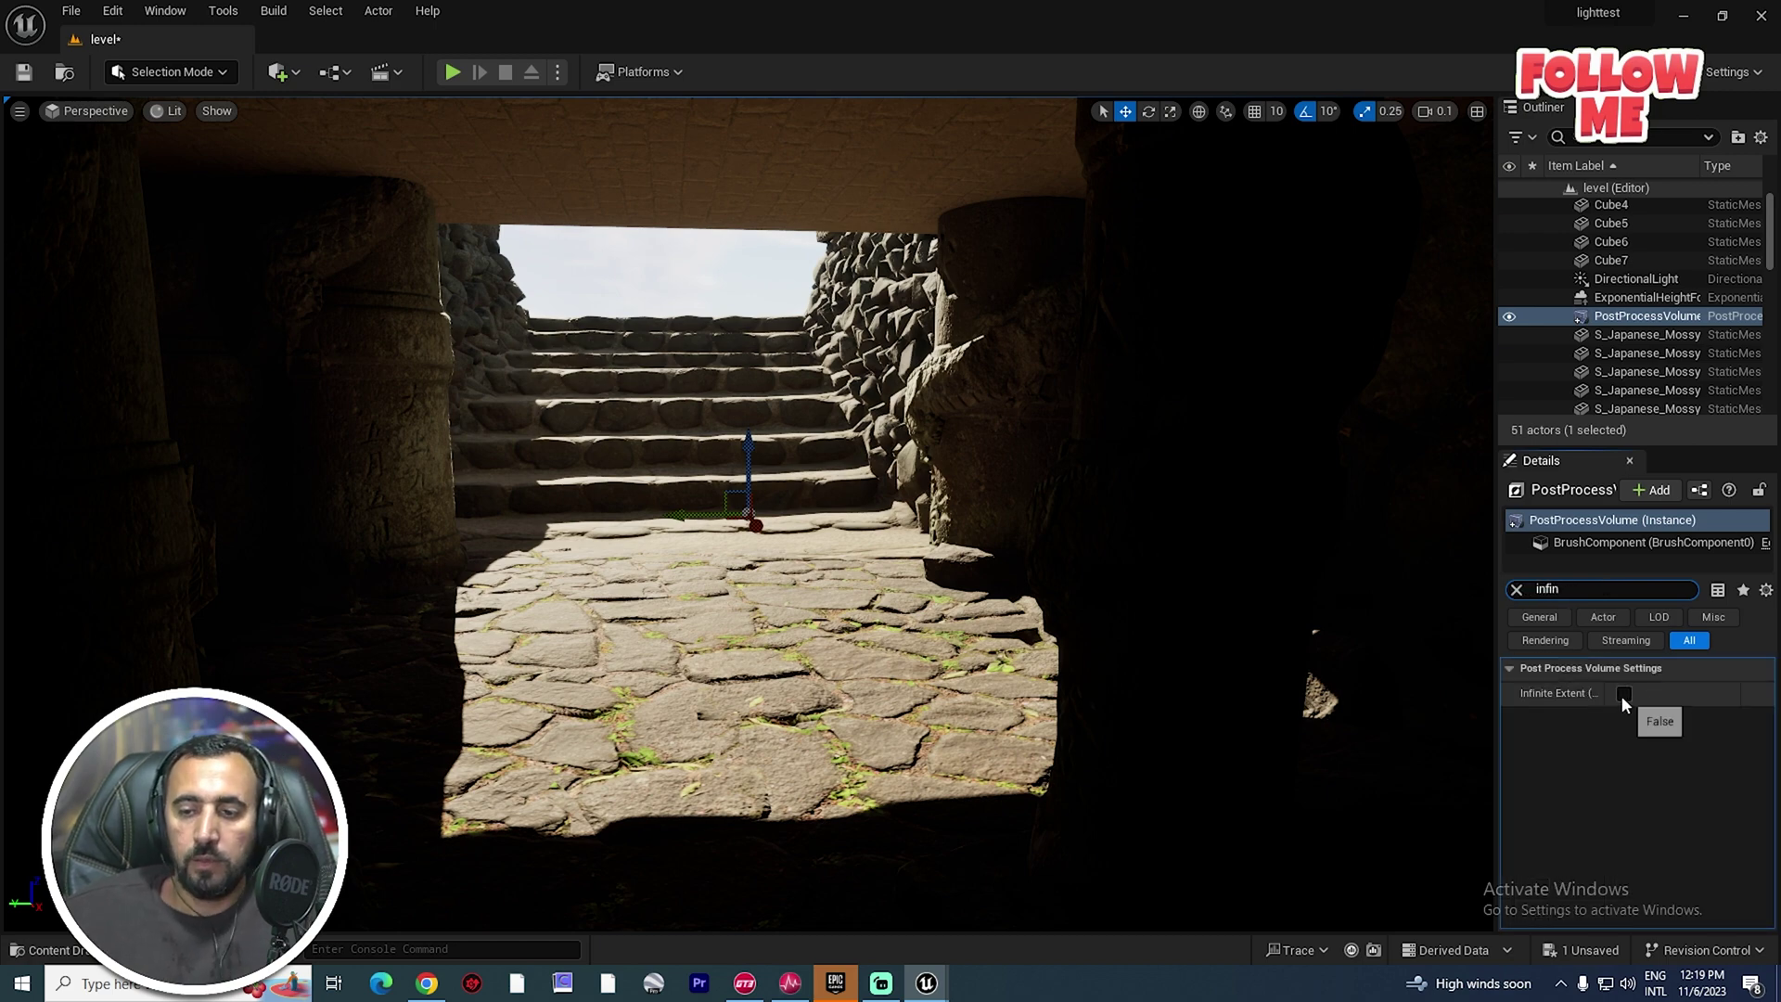
Enable the Metering Mode, Exposure Compensation and Apply Physical Camera Exposure overrides on the post process volume, with physical camera exposure turned off.
{"action": "left_click_drag", "start_coordinate": [1498, 664], "coordinate": [1407, 594]}
{"action": "left_click", "coordinate": [1428, 590]}
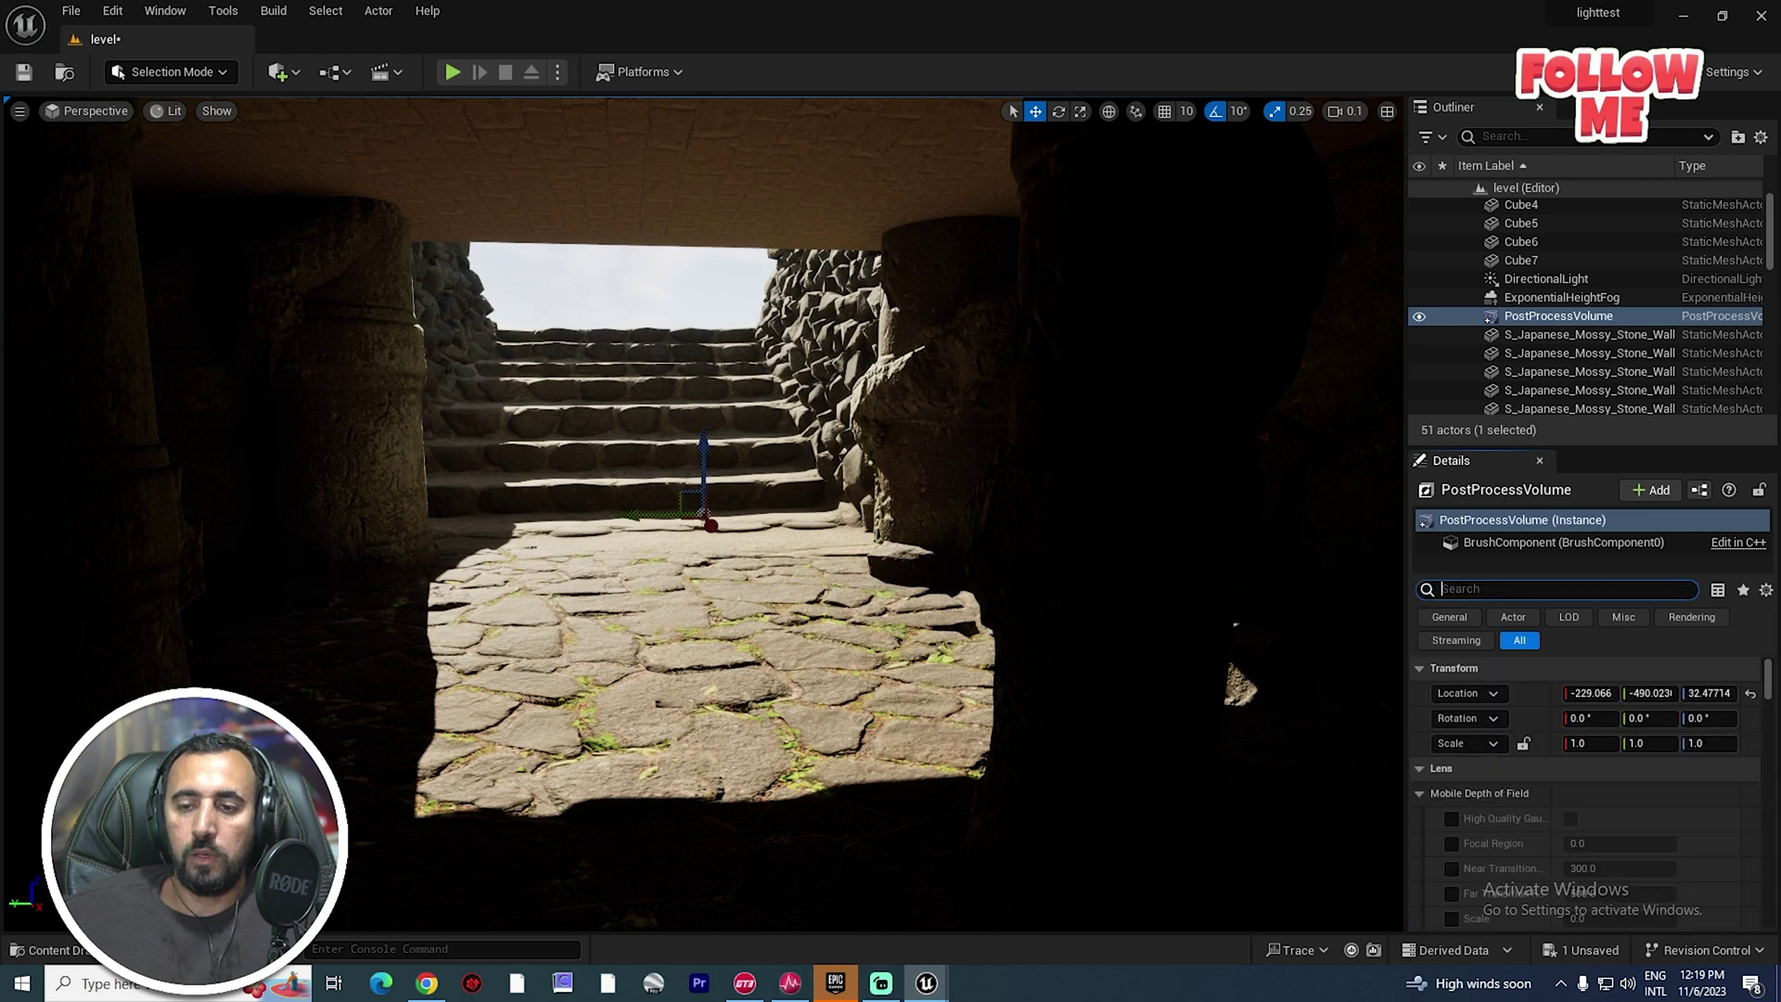
{"action": "left_click_drag", "start_coordinate": [1768, 678], "coordinate": [1768, 695]}
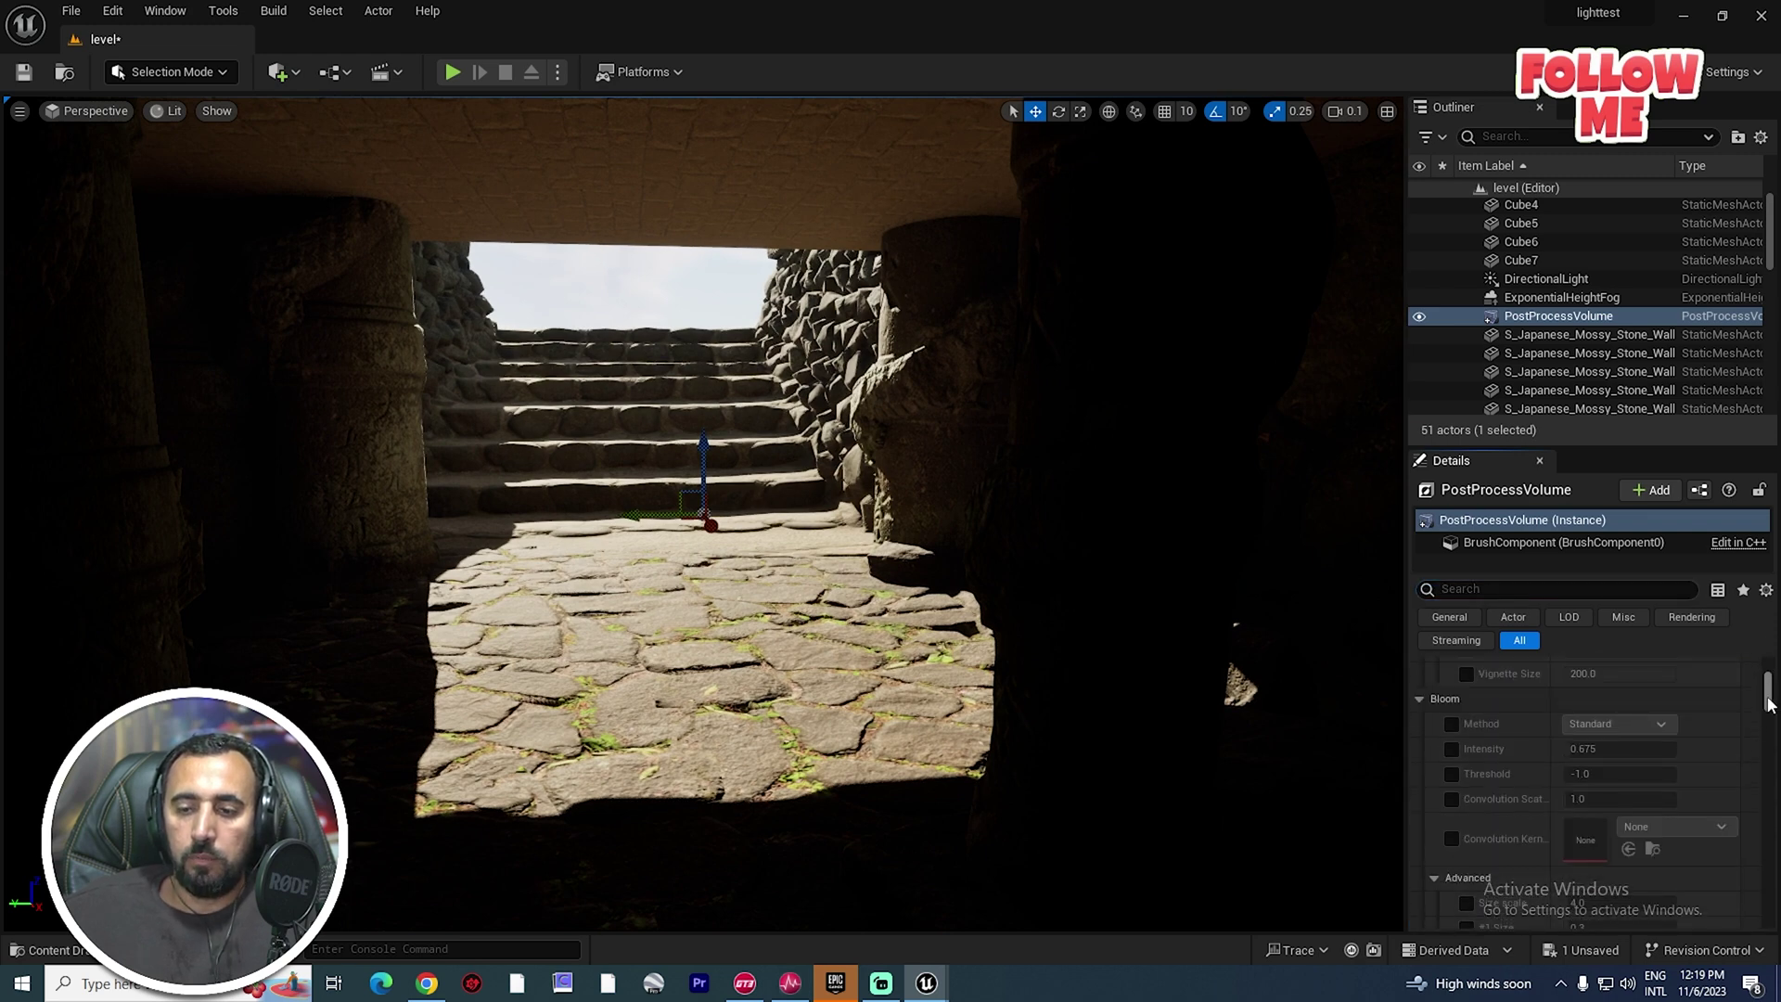
{"action": "scroll", "coordinate": [1757, 785], "scroll_direction": "up", "scroll_amount": 1}
{"action": "scroll", "coordinate": [1760, 784], "scroll_direction": "up", "scroll_amount": 5}
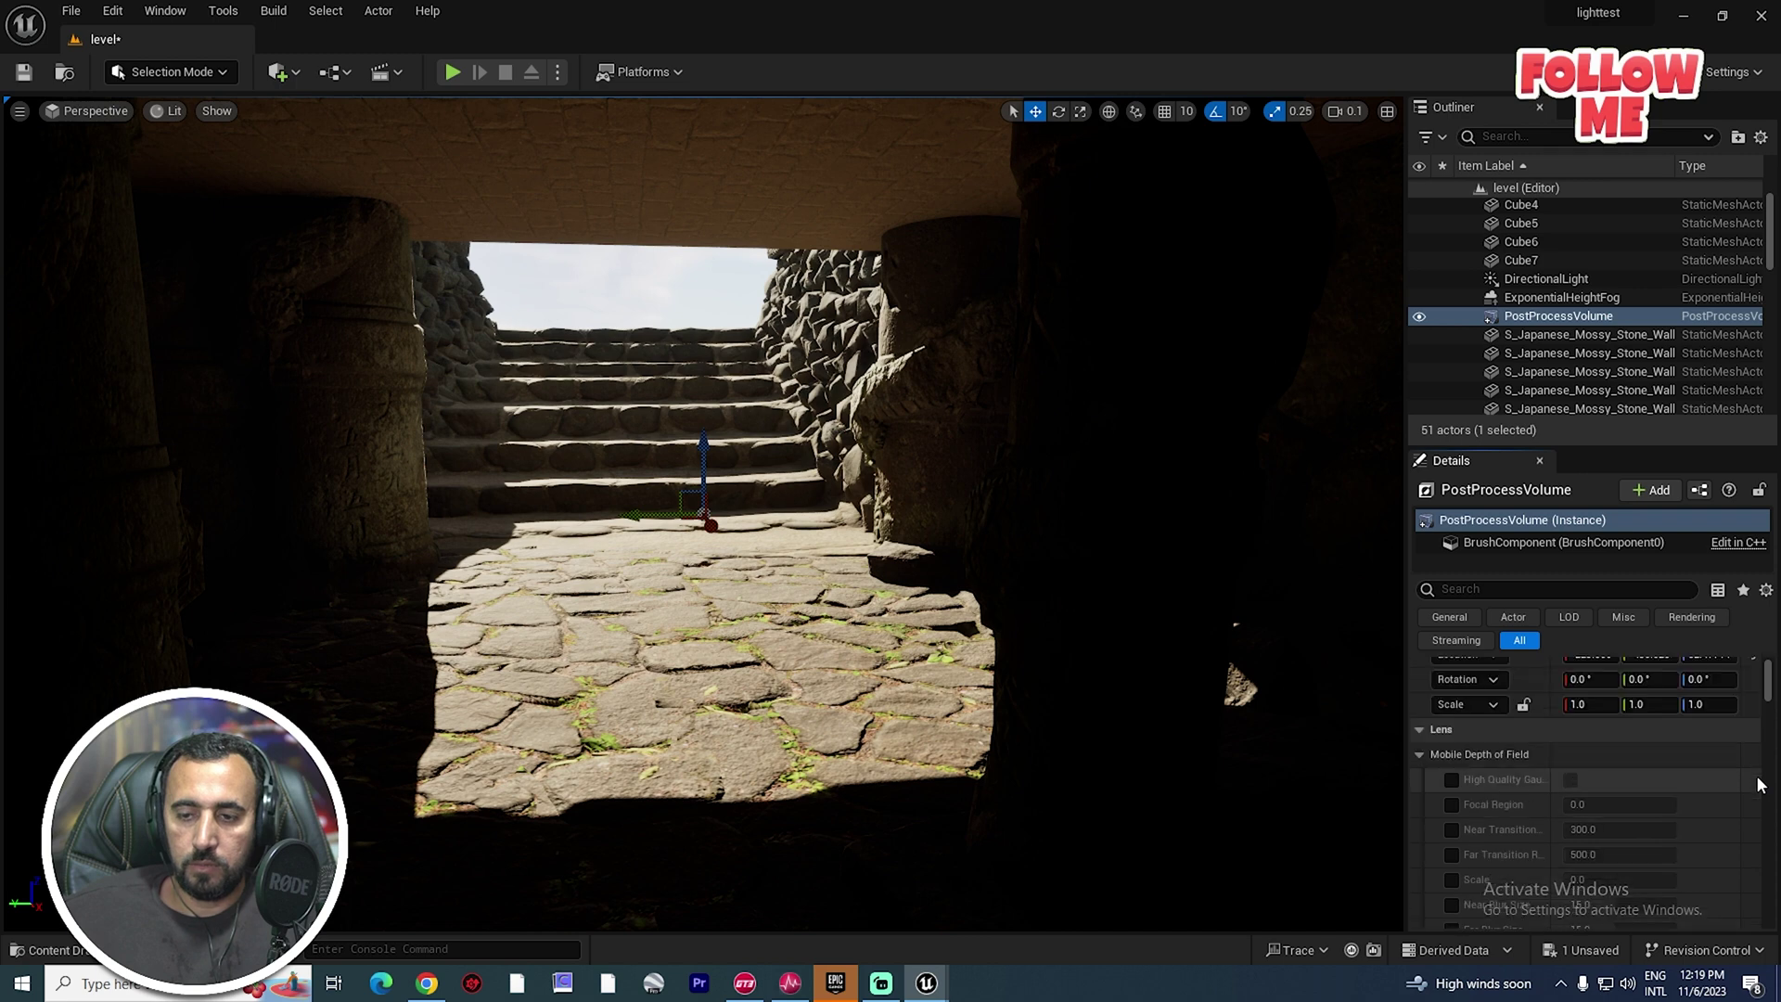
{"action": "type", "text": "e"}
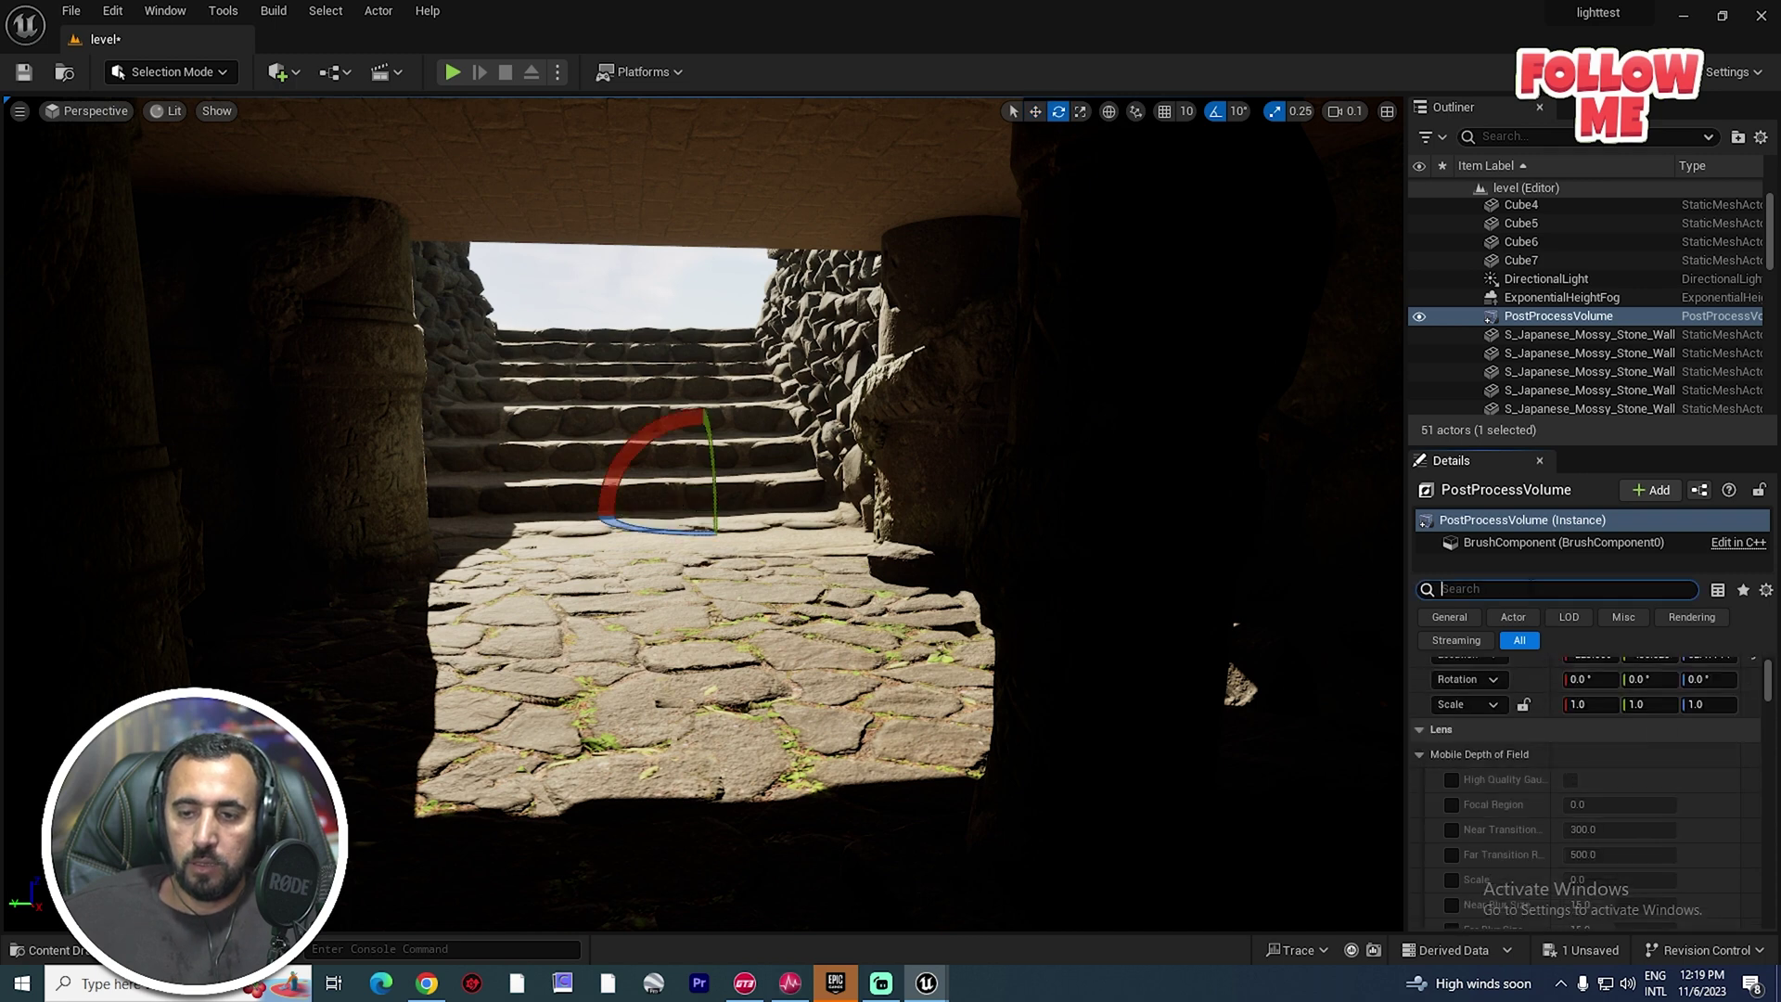
{"action": "type", "text": "expo"}
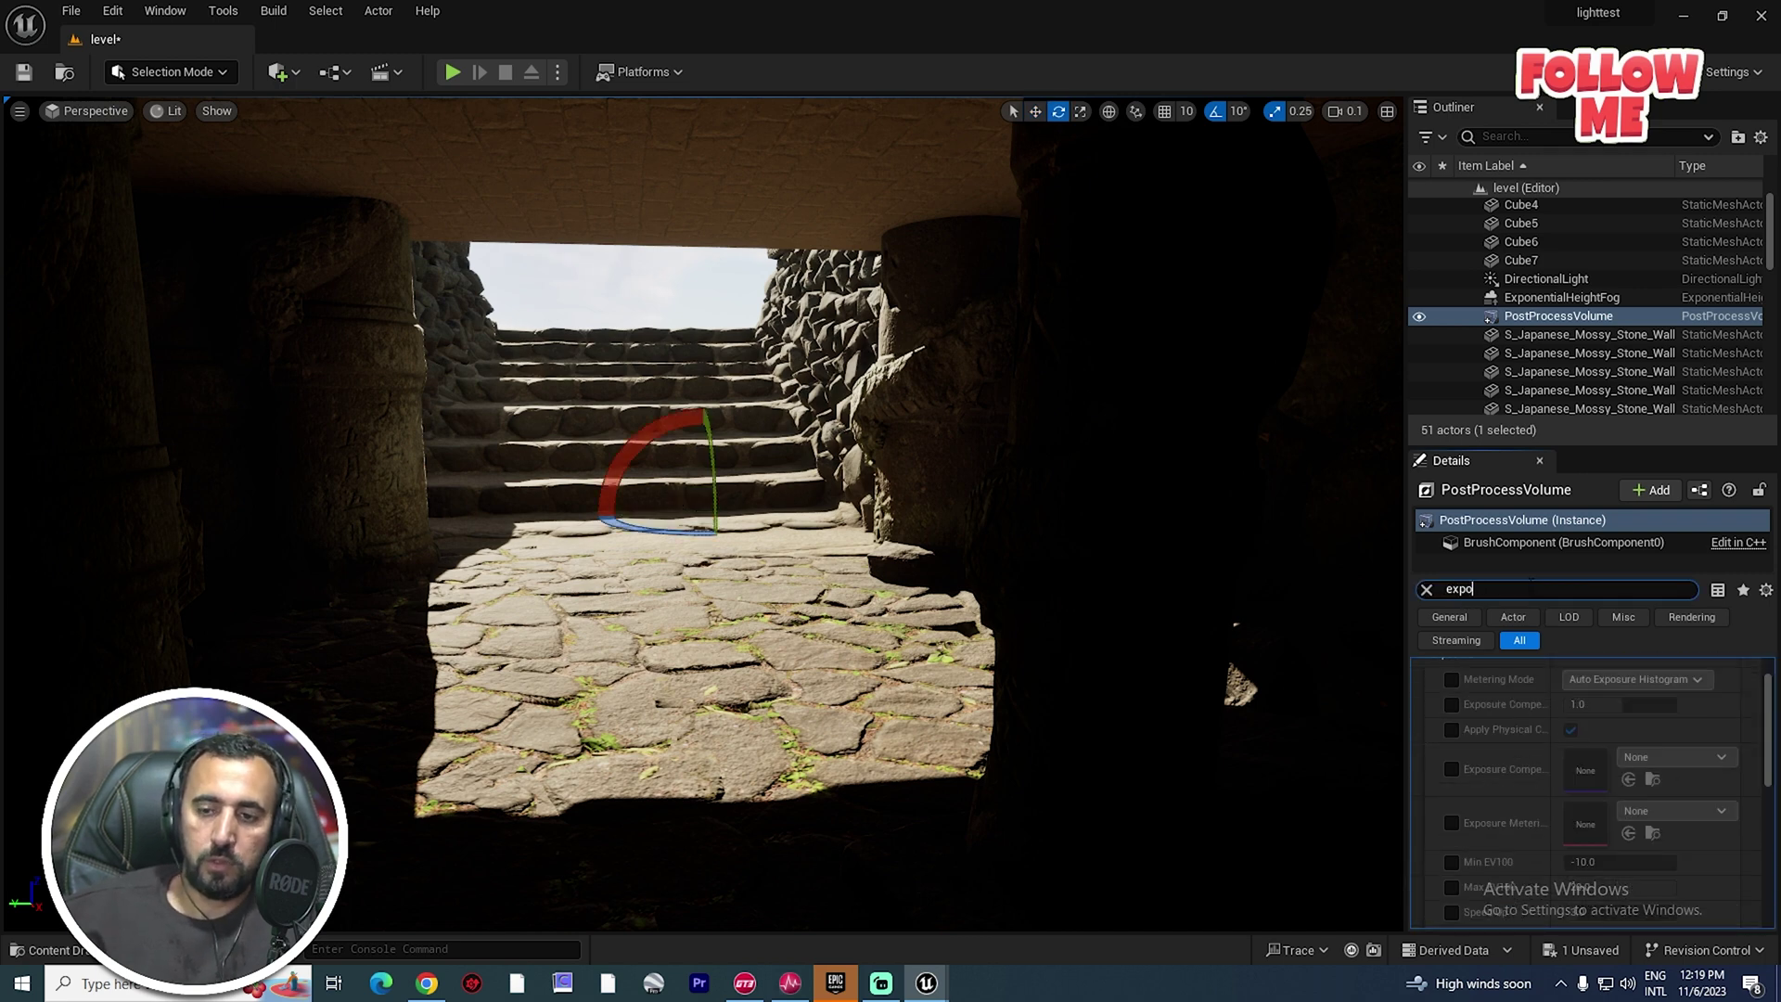
{"action": "scroll", "coordinate": [1517, 794], "scroll_direction": "up", "scroll_amount": 1}
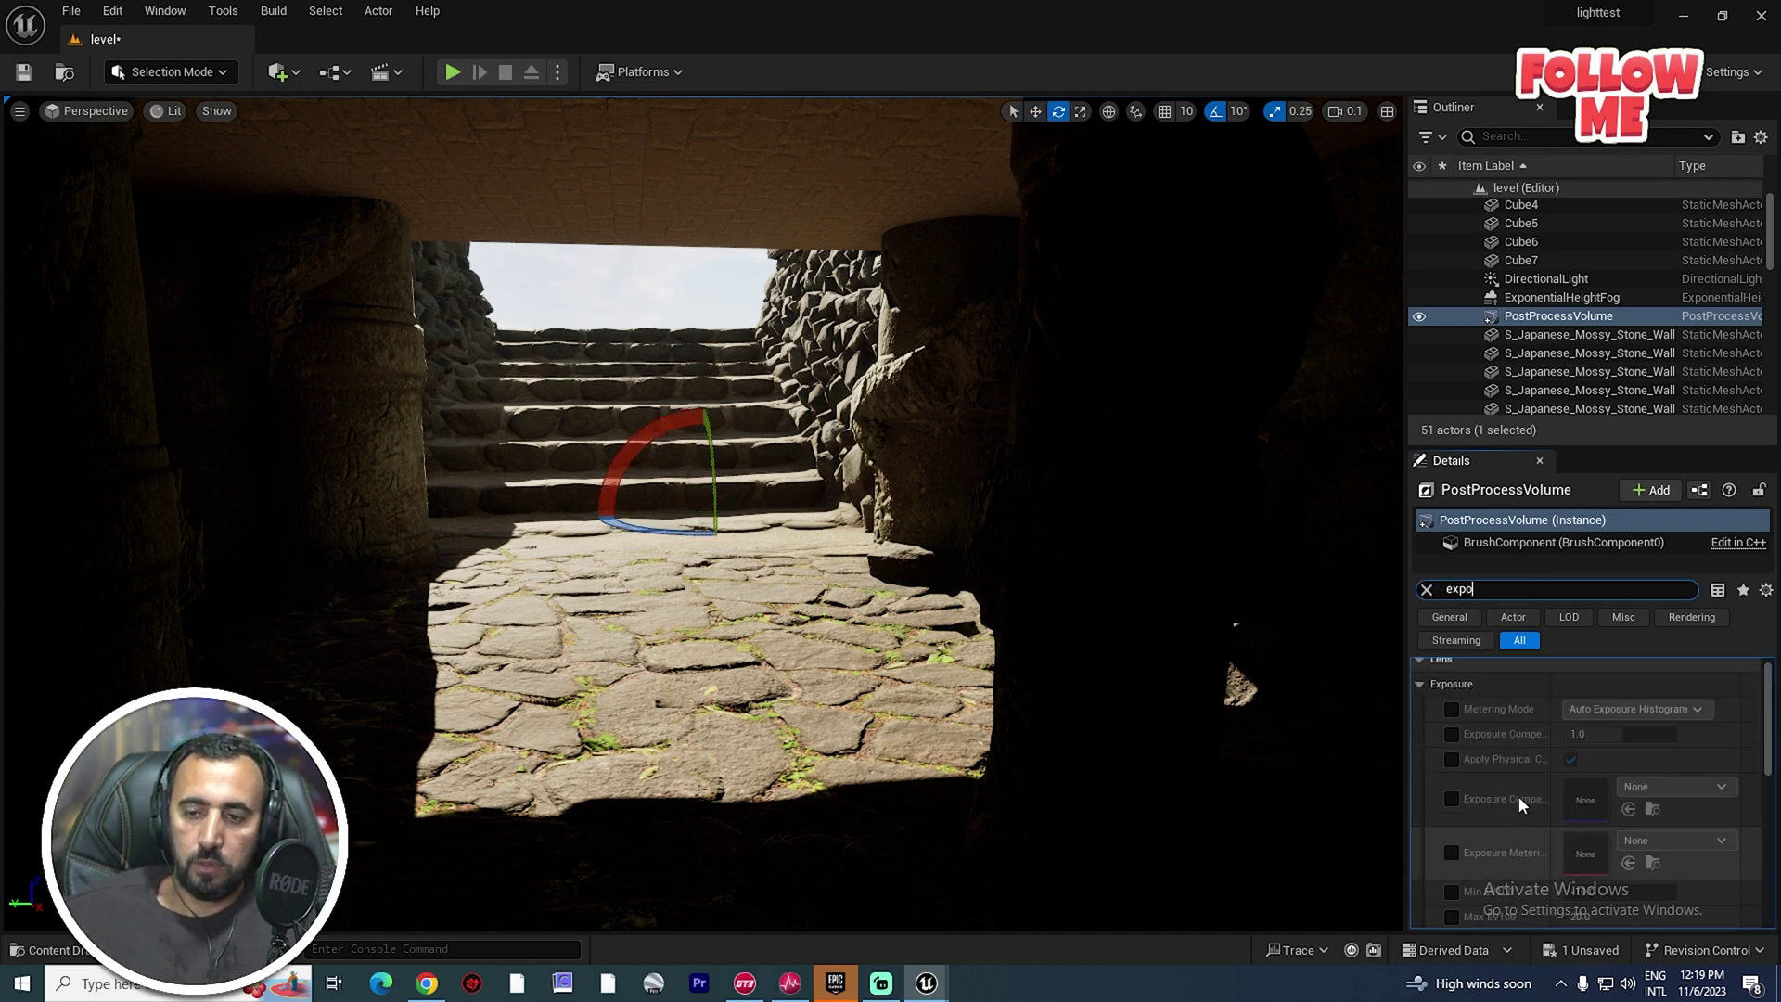
{"action": "left_click", "coordinate": [1450, 709]}
{"action": "left_click", "coordinate": [1452, 734]}
{"action": "left_click", "coordinate": [1453, 759]}
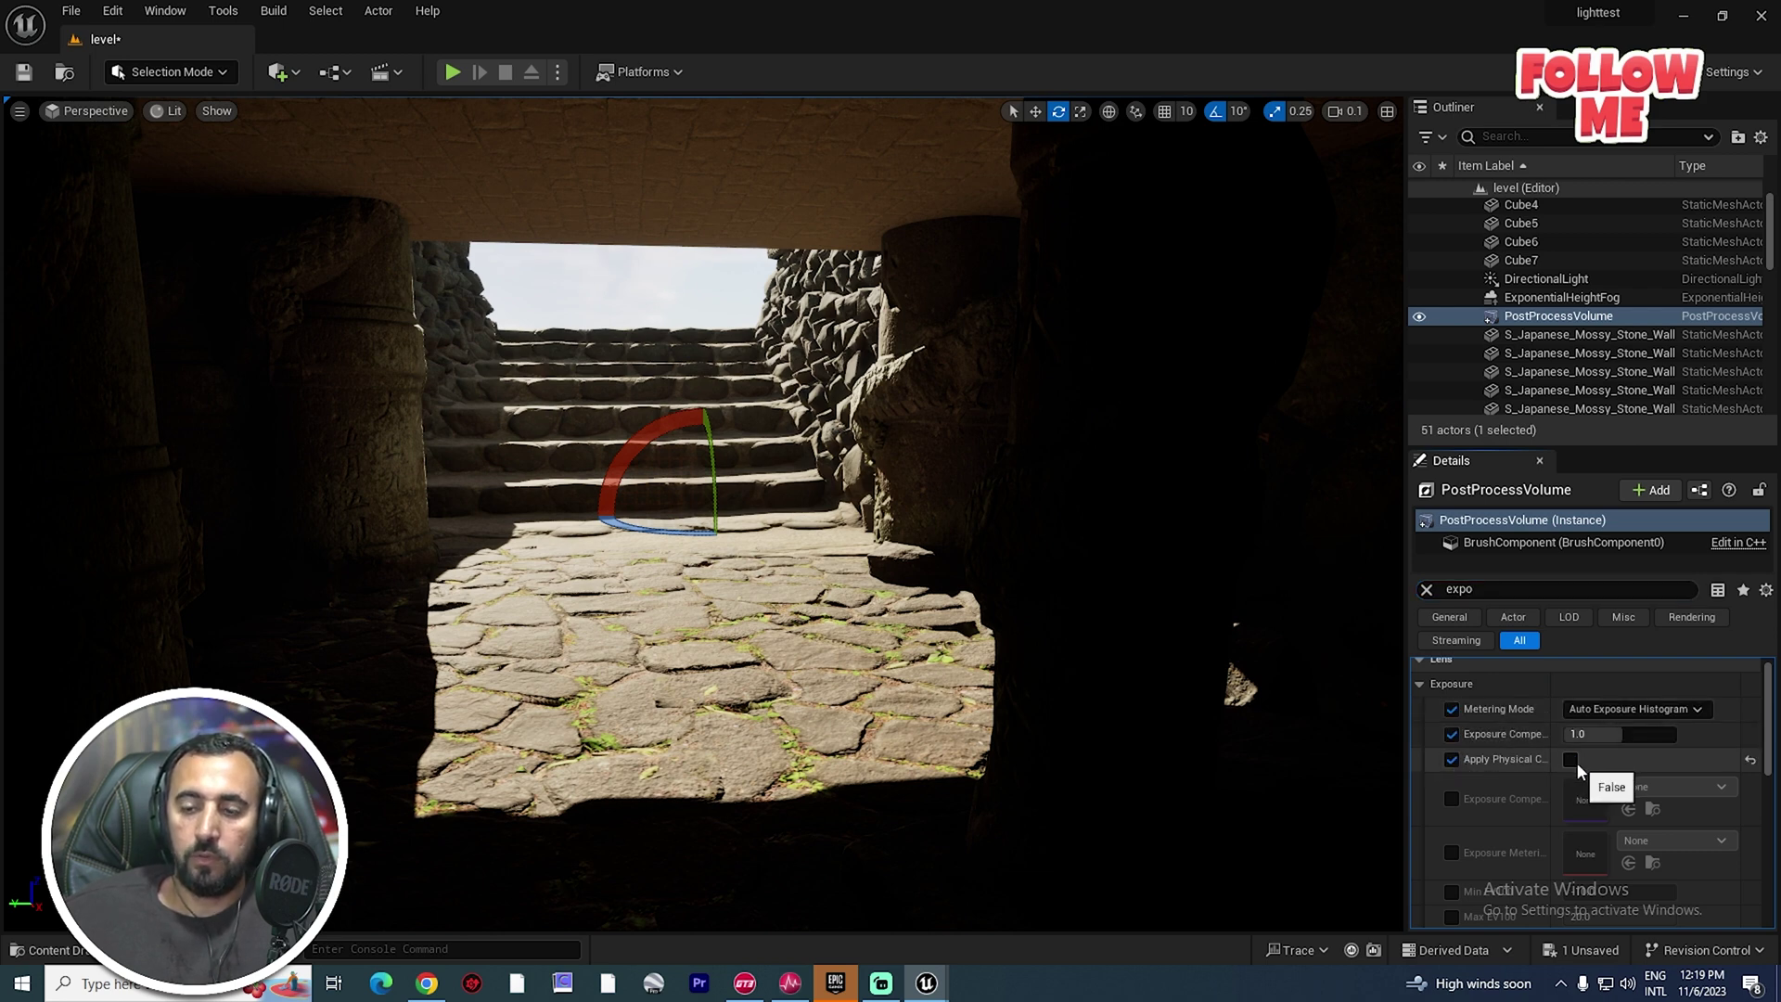
Raise the post process volume's Exposure Compensation to 5.0 and check the dark end of the corridor.
{"action": "mouse_move", "coordinate": [1619, 734]}
{"action": "left_mouse_down"}
{"action": "mouse_move", "coordinate": [1670, 734]}
{"action": "mouse_move", "coordinate": [1638, 733]}
{"action": "left_mouse_up"}
{"action": "right_click_drag", "start_coordinate": [1020, 557], "coordinate": [353, 538]}
{"action": "mouse_move", "coordinate": [599, 512]}
{"action": "right_mouse_down"}
{"action": "mouse_move", "coordinate": [580, 512]}
{"action": "mouse_move", "coordinate": [612, 512]}
{"action": "right_mouse_up"}
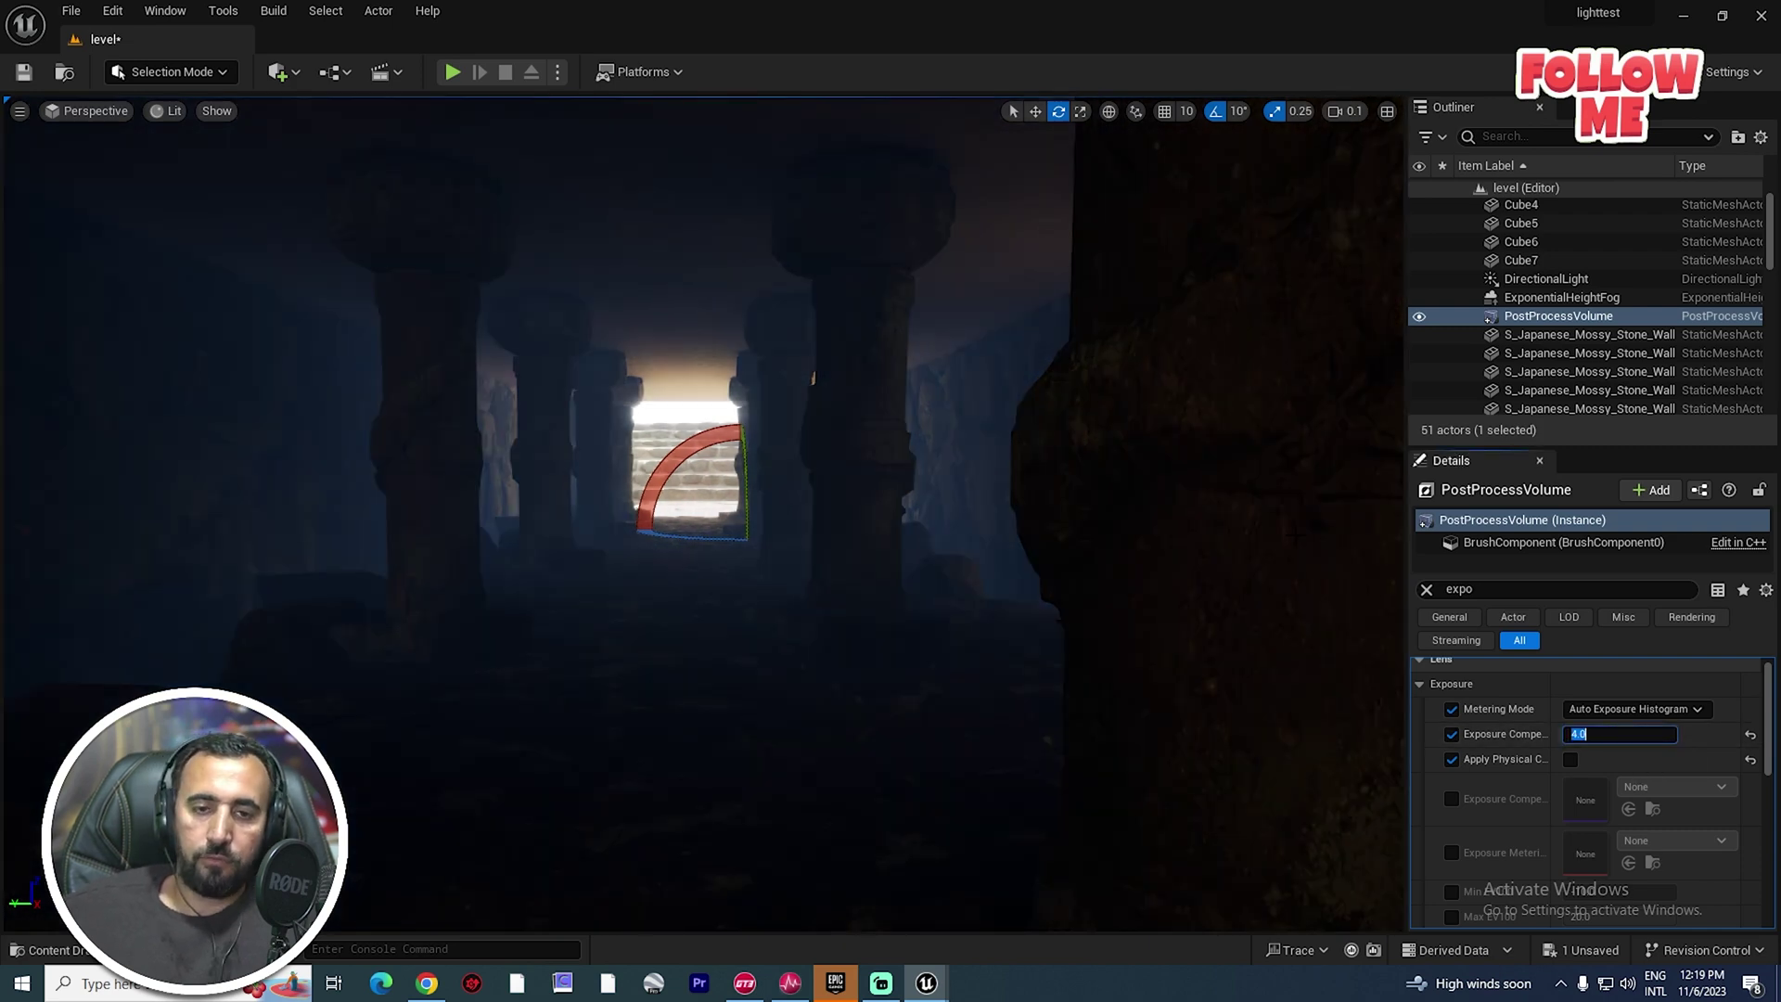
{"action": "type", "text": "5"}
{"action": "key", "text": "Return"}
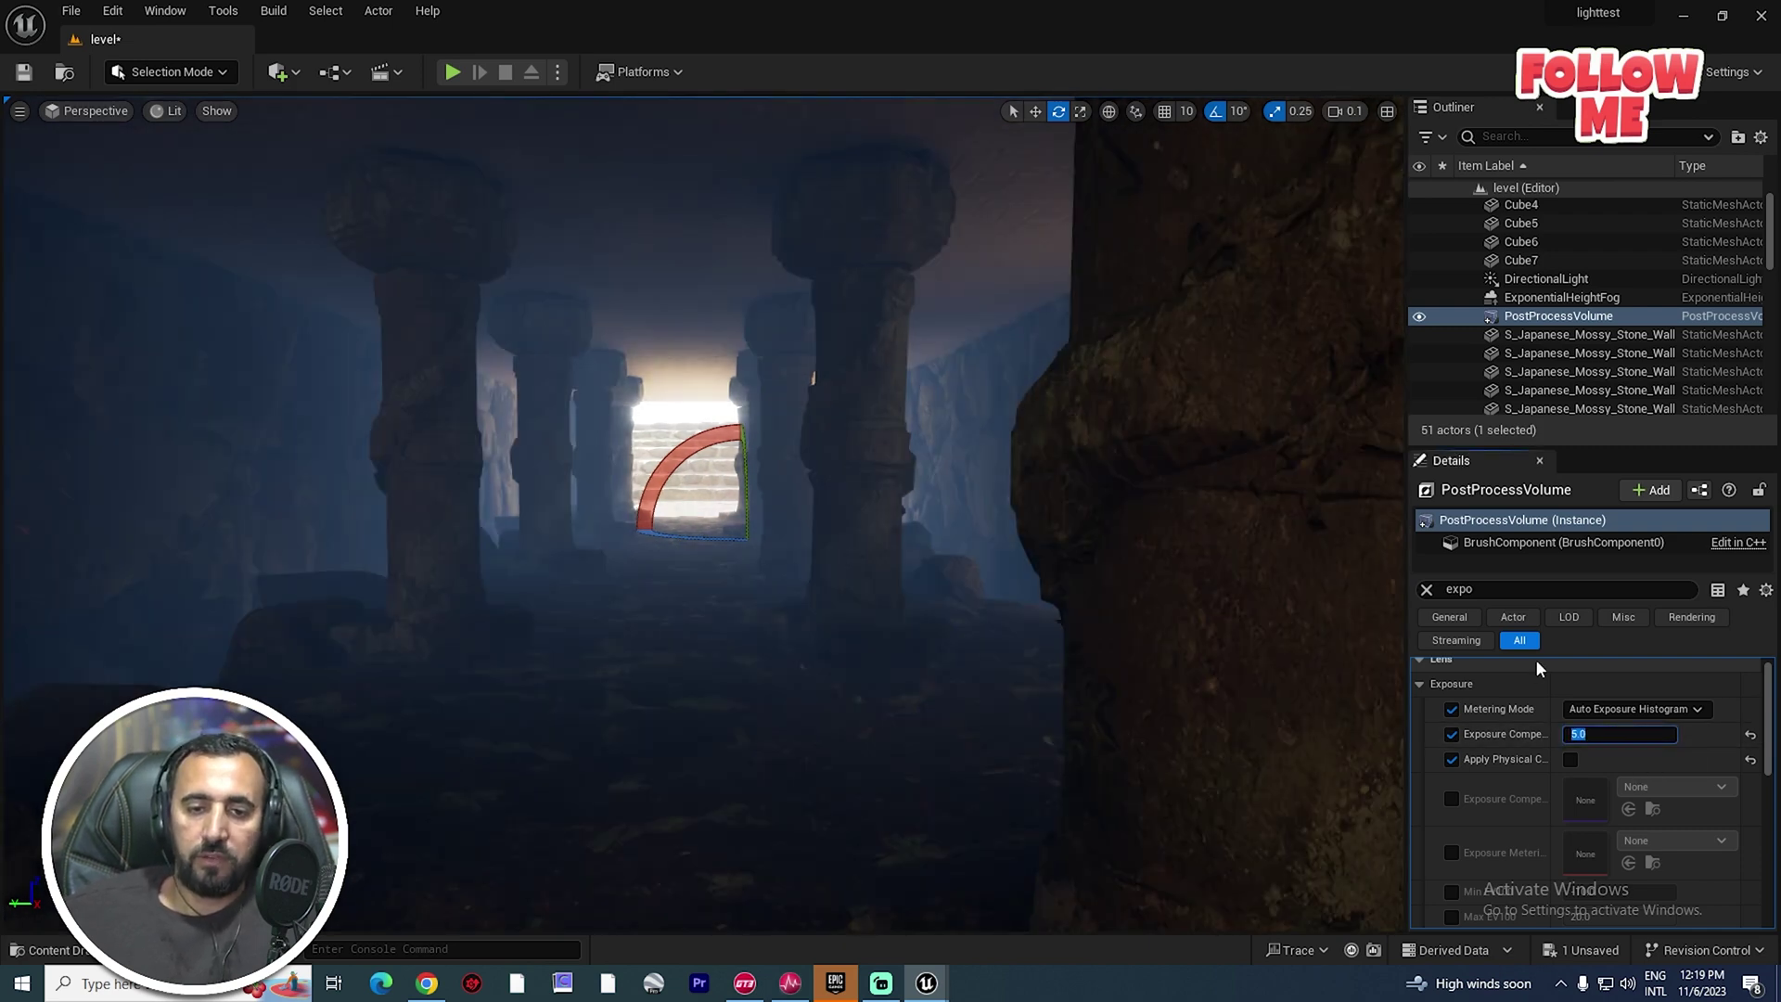
Add a Rect Light between the columns in front of the stairs and rotate it to -10° about the vertical axis.
{"action": "key", "text": "w"}
{"action": "mouse_move", "coordinate": [649, 450]}
{"action": "right_mouse_down"}
{"action": "mouse_move", "coordinate": [817, 492]}
{"action": "mouse_move", "coordinate": [677, 478]}
{"action": "mouse_move", "coordinate": [603, 445]}
{"action": "mouse_move", "coordinate": [649, 450]}
{"action": "right_mouse_up"}
{"action": "key", "text": "w"}
{"action": "left_click", "coordinate": [278, 72]}
{"action": "mouse_move", "coordinate": [404, 248]}
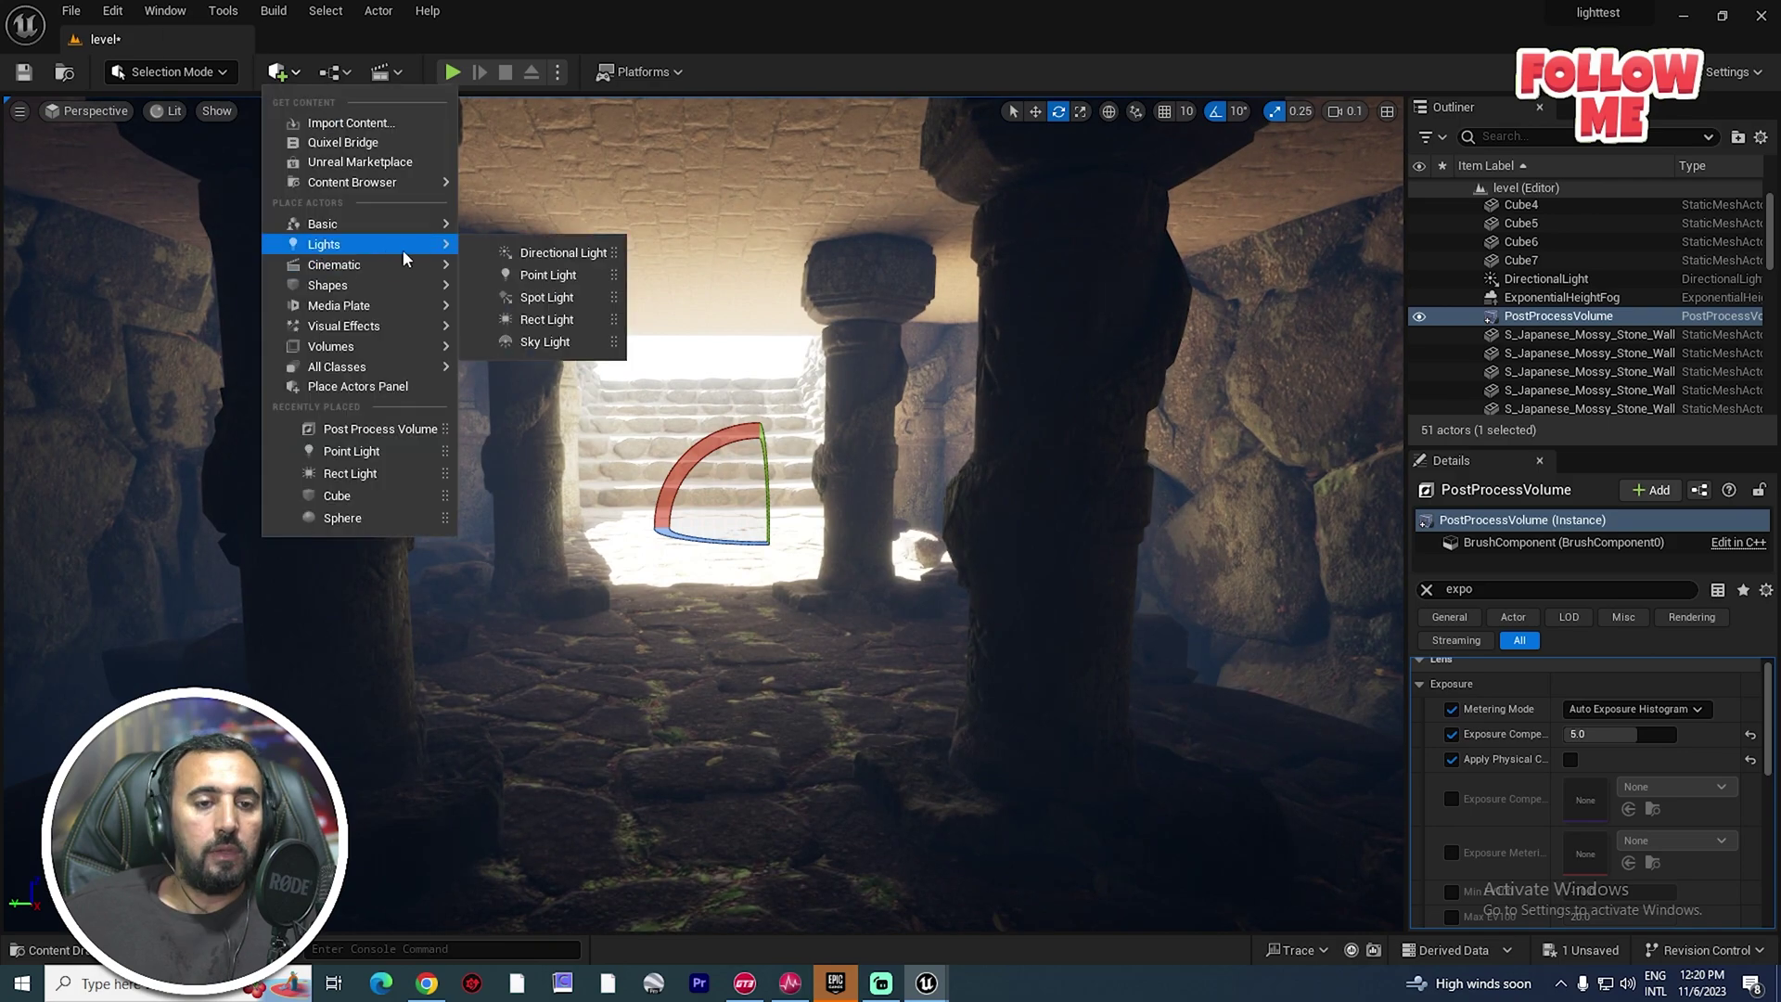
{"action": "left_click", "coordinate": [549, 319]}
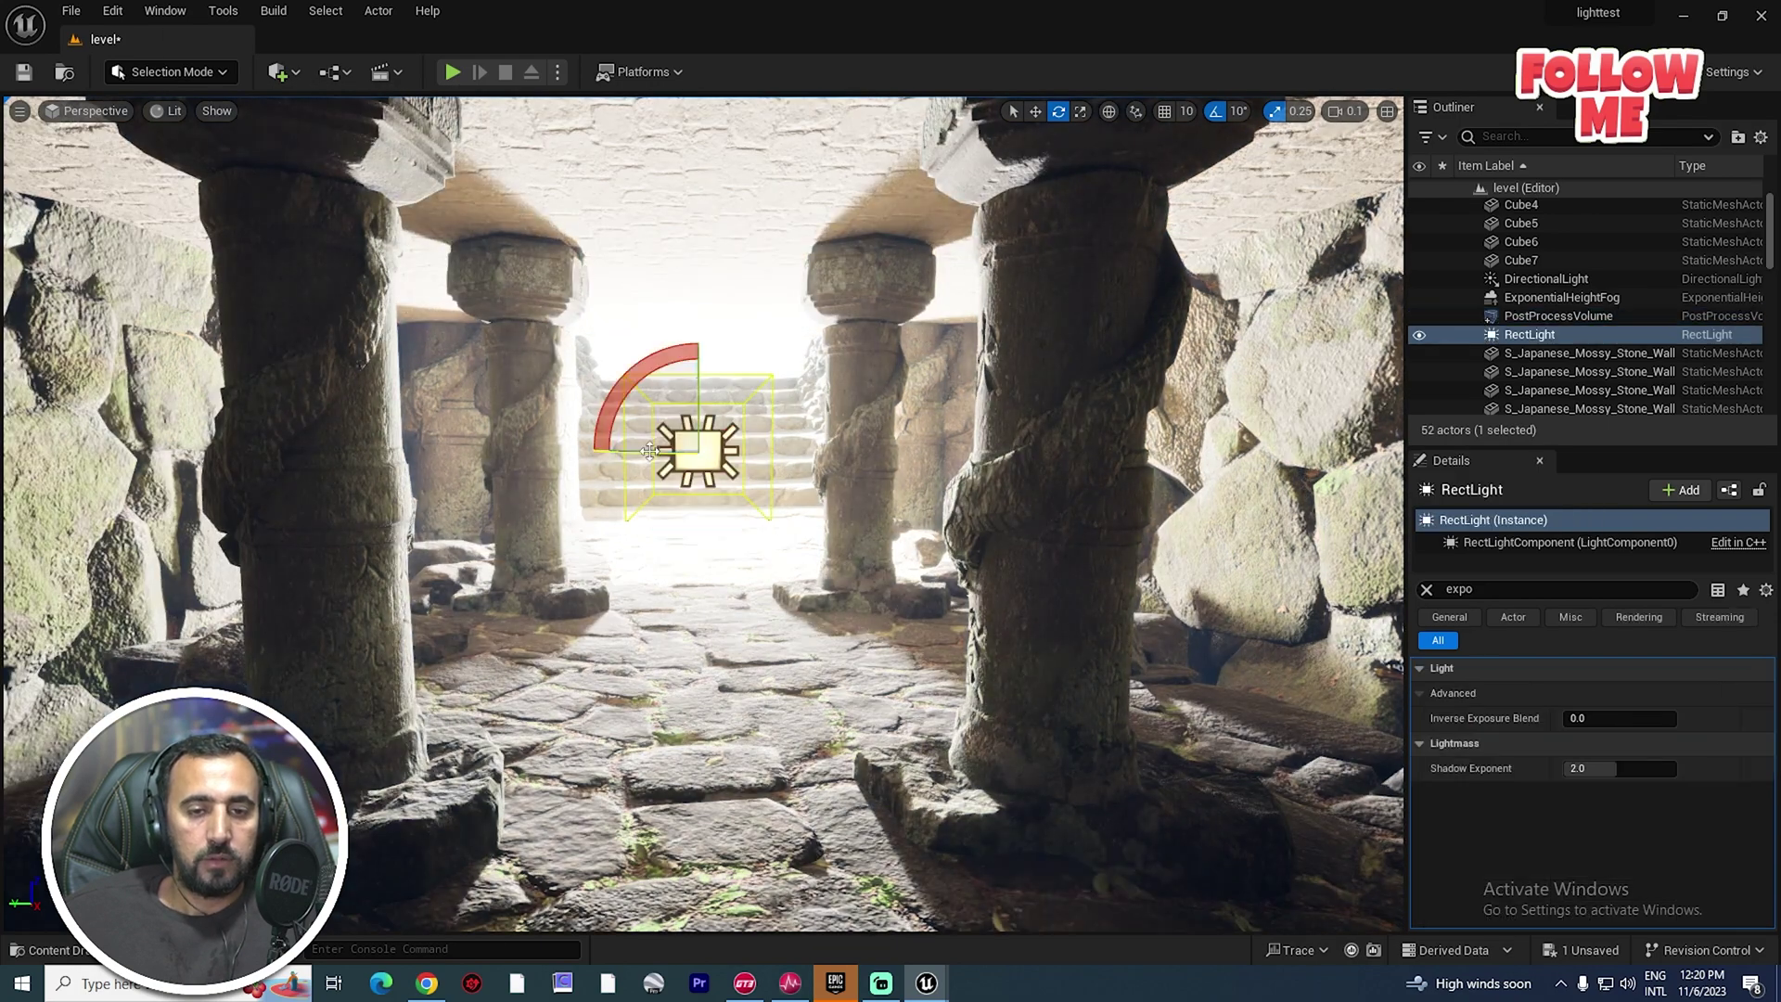
{"action": "left_click_drag", "start_coordinate": [697, 461], "coordinate": [759, 461]}
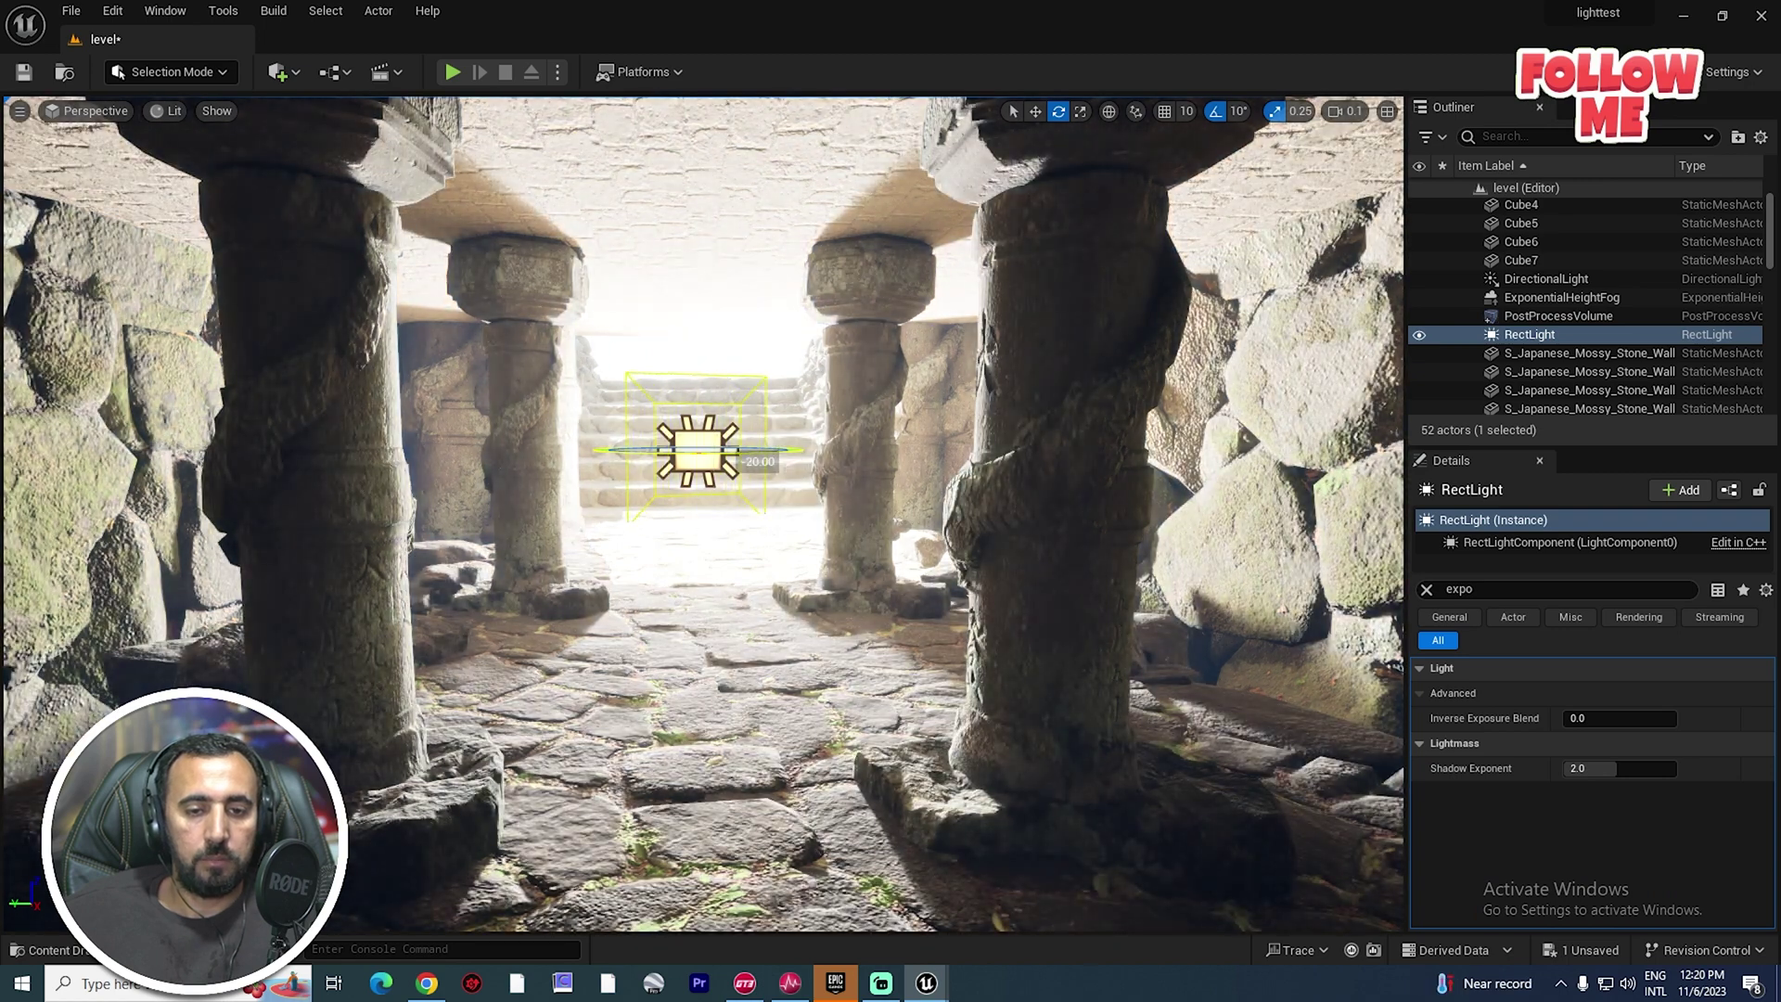
{"action": "left_click_drag", "start_coordinate": [697, 450], "coordinate": [694, 447]}
{"action": "right_click_drag", "start_coordinate": [737, 522], "coordinate": [826, 541]}
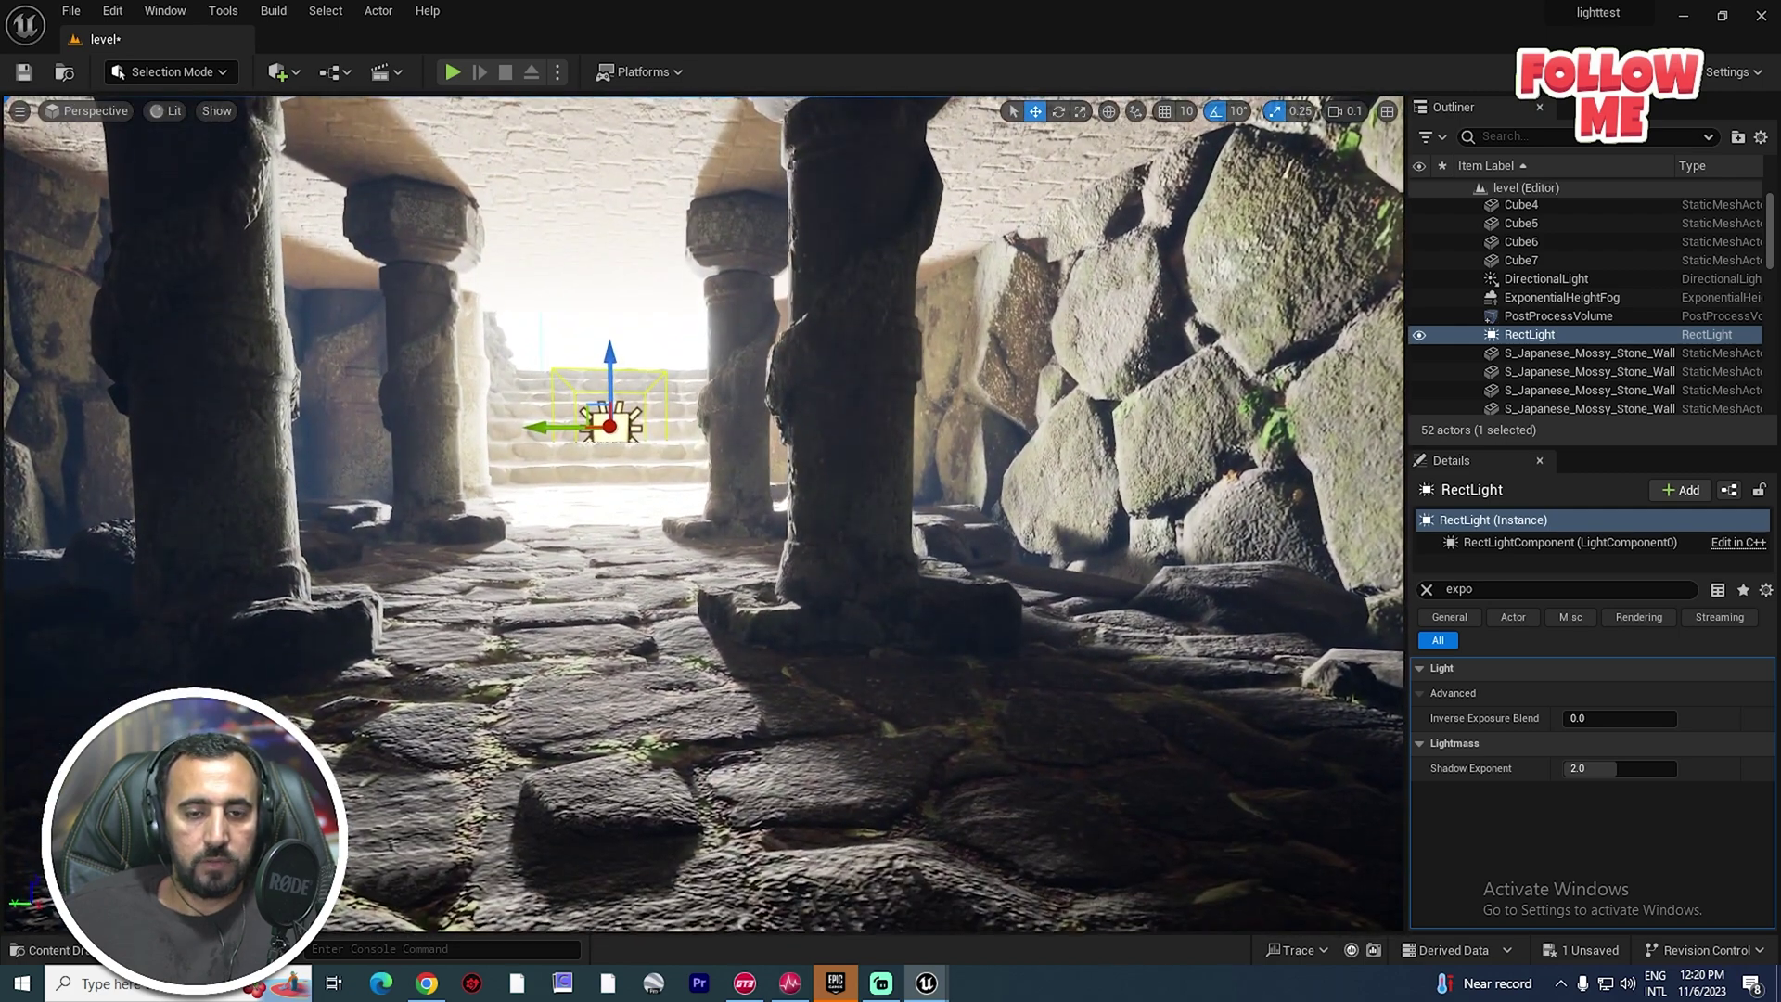
Increase the Rect Light's intensity to about 24.2 cd and check the lighting on the columns and side walls.
{"action": "left_click", "coordinate": [1427, 589]}
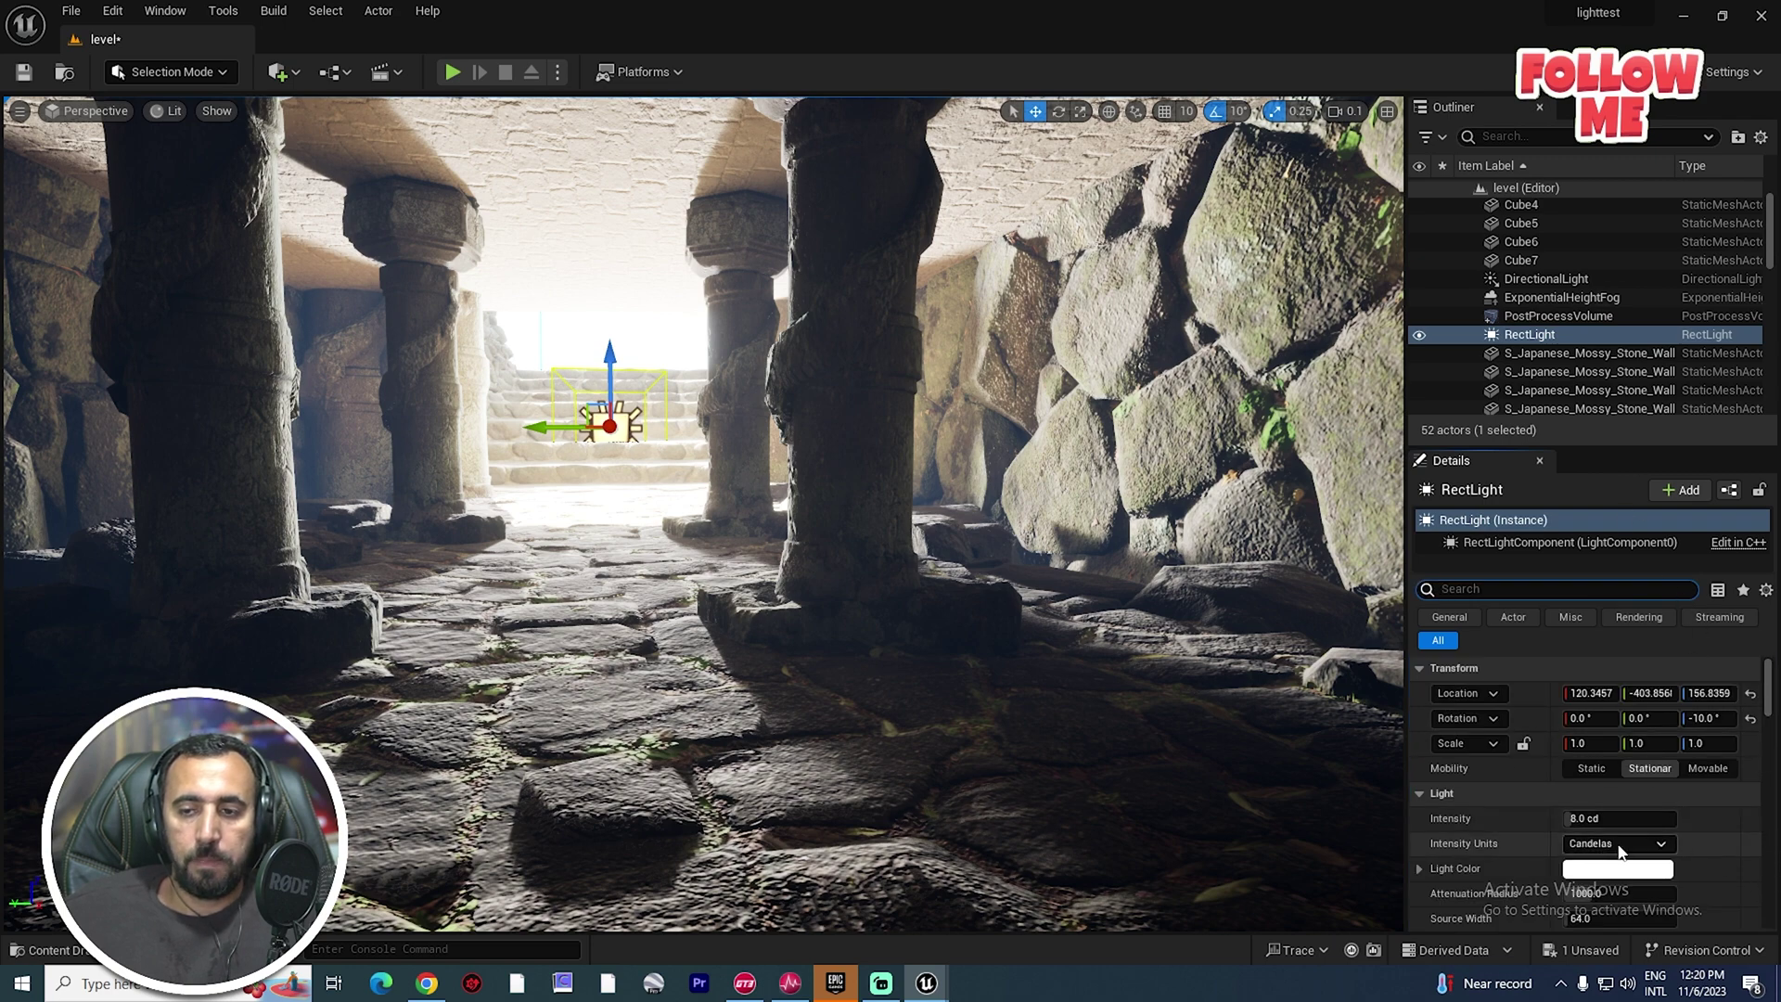
{"action": "mouse_move", "coordinate": [1577, 818]}
{"action": "left_mouse_down"}
{"action": "mouse_move", "coordinate": [1670, 818]}
{"action": "mouse_move", "coordinate": [1592, 818]}
{"action": "left_mouse_up"}
{"action": "right_click_drag", "start_coordinate": [928, 576], "coordinate": [691, 571]}
{"action": "key", "text": "w"}
{"action": "key", "text": "s"}
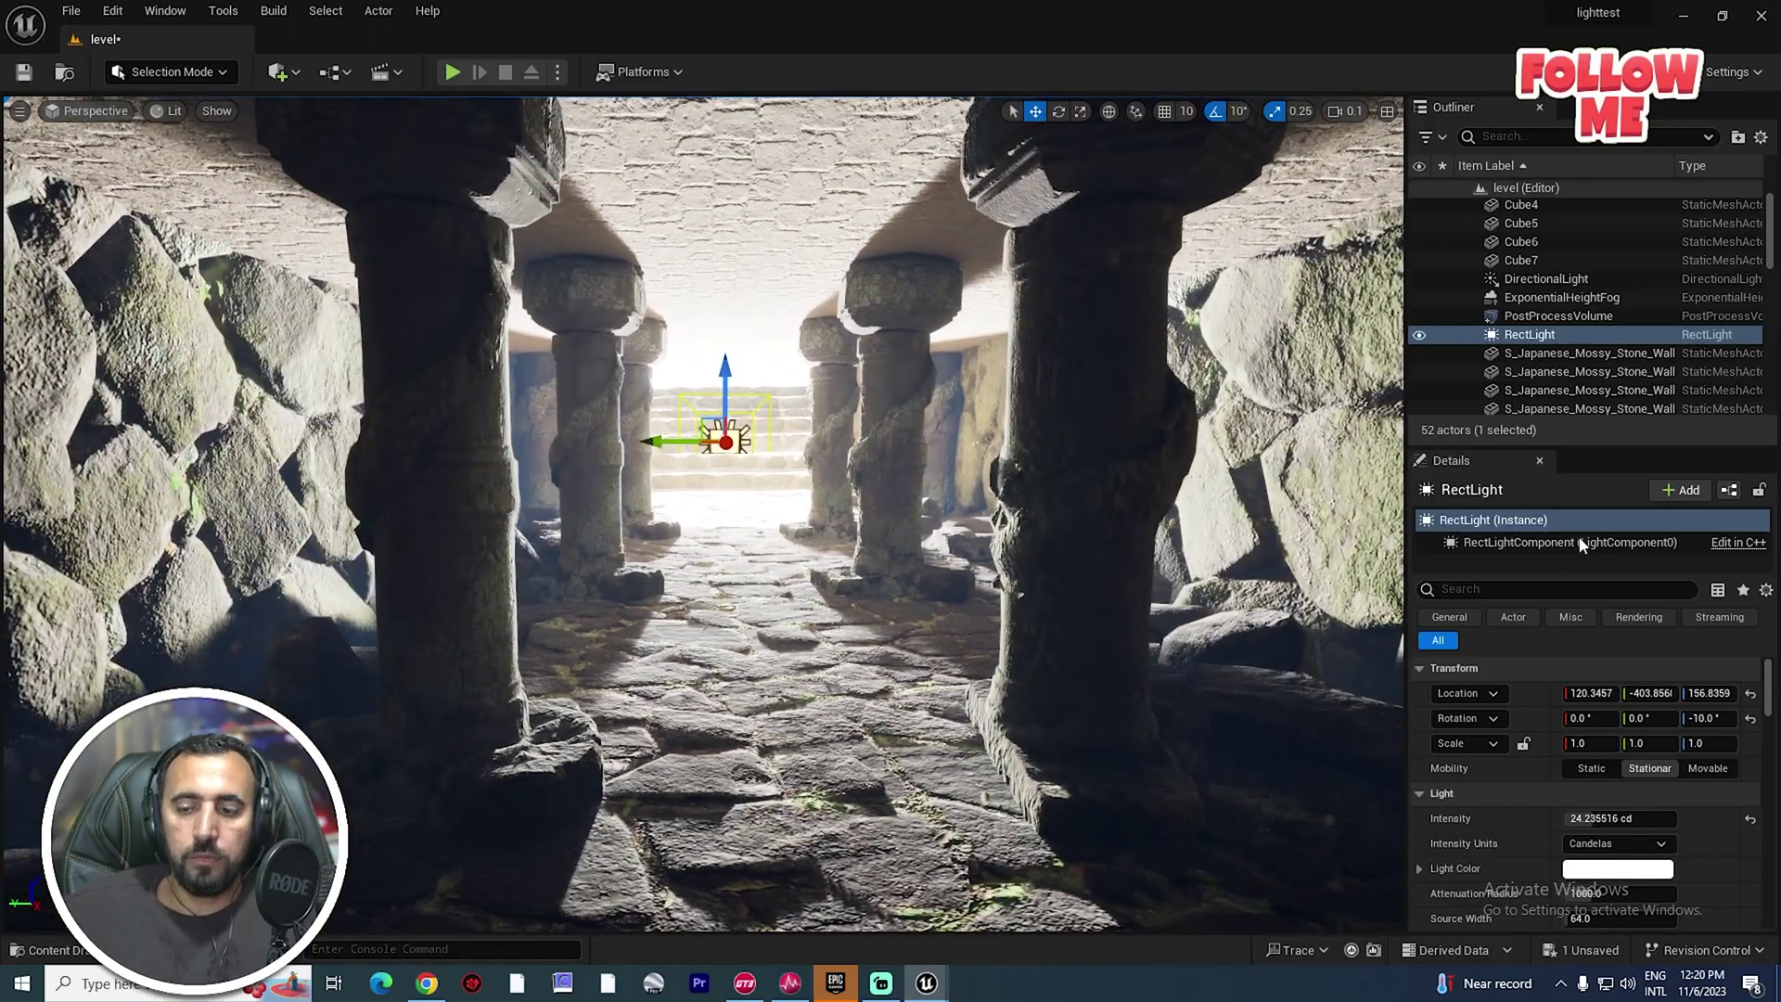
{"action": "right_click_drag", "start_coordinate": [706, 505], "coordinate": [794, 557]}
{"action": "right_click_drag", "start_coordinate": [604, 555], "coordinate": [556, 556]}
{"action": "key", "text": "s"}
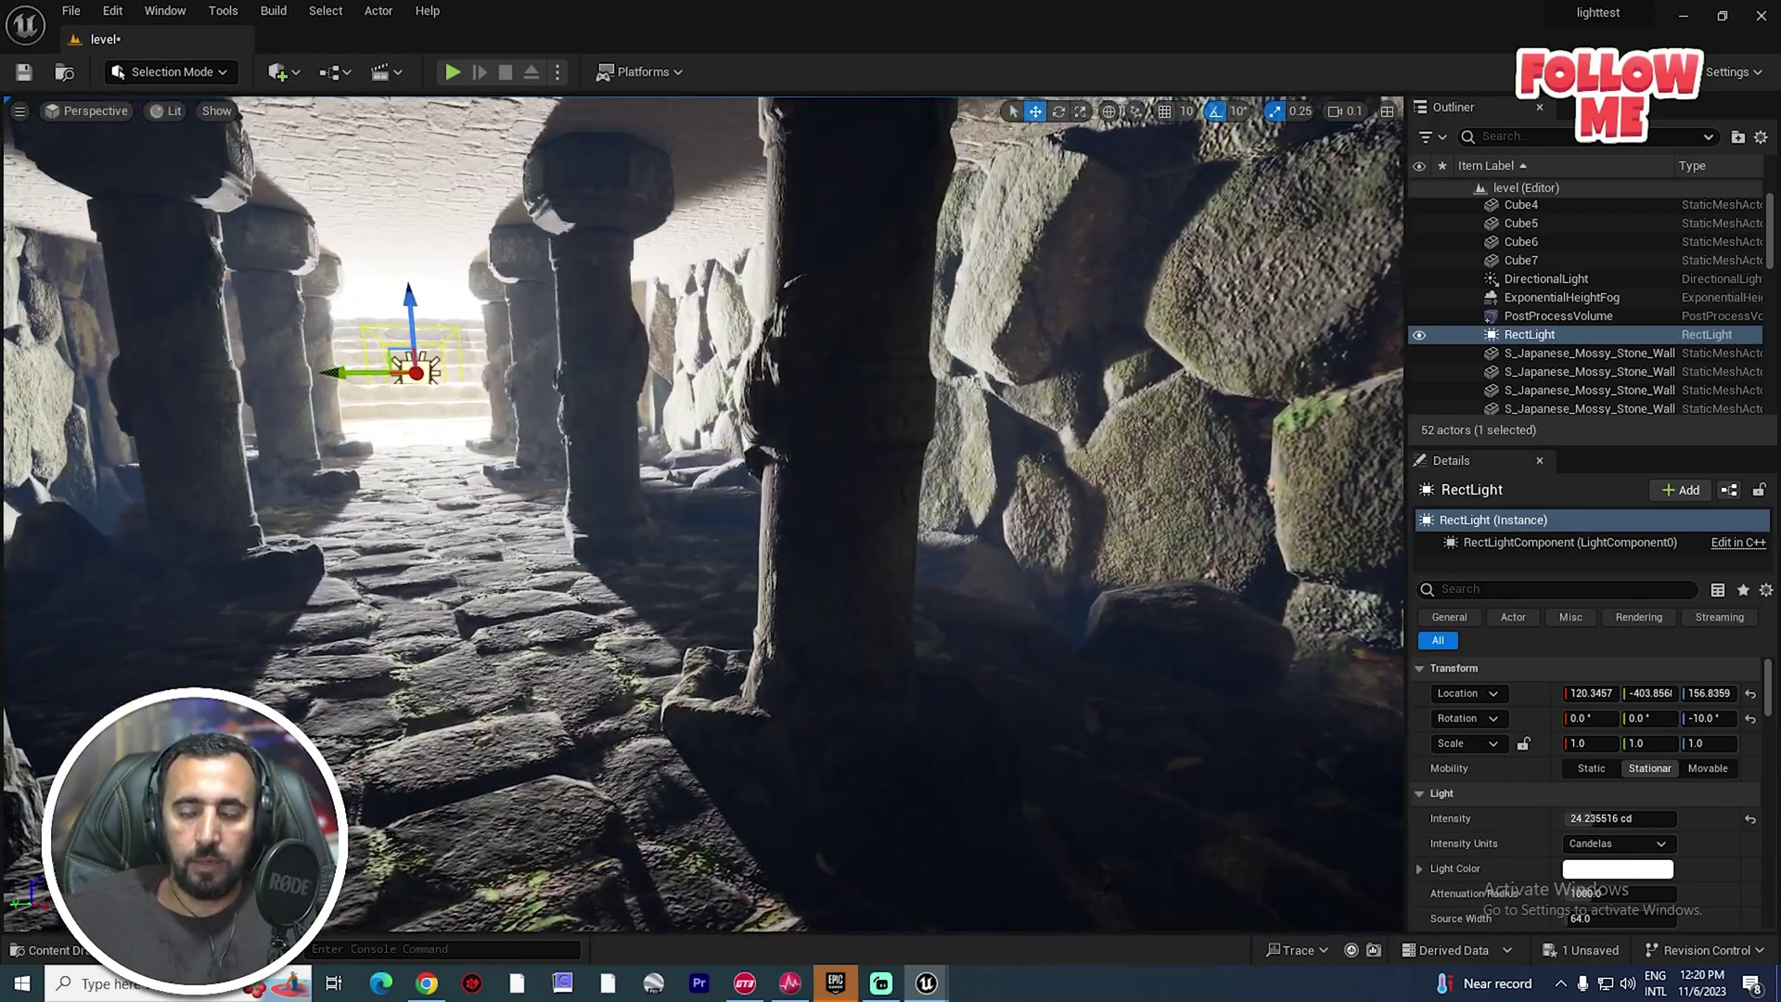
Set the Rect Light's Indirect Lighting Intensity to 6.0 and inspect the nearby columns.
{"action": "left_click_drag", "start_coordinate": [1772, 698], "coordinate": [1779, 737]}
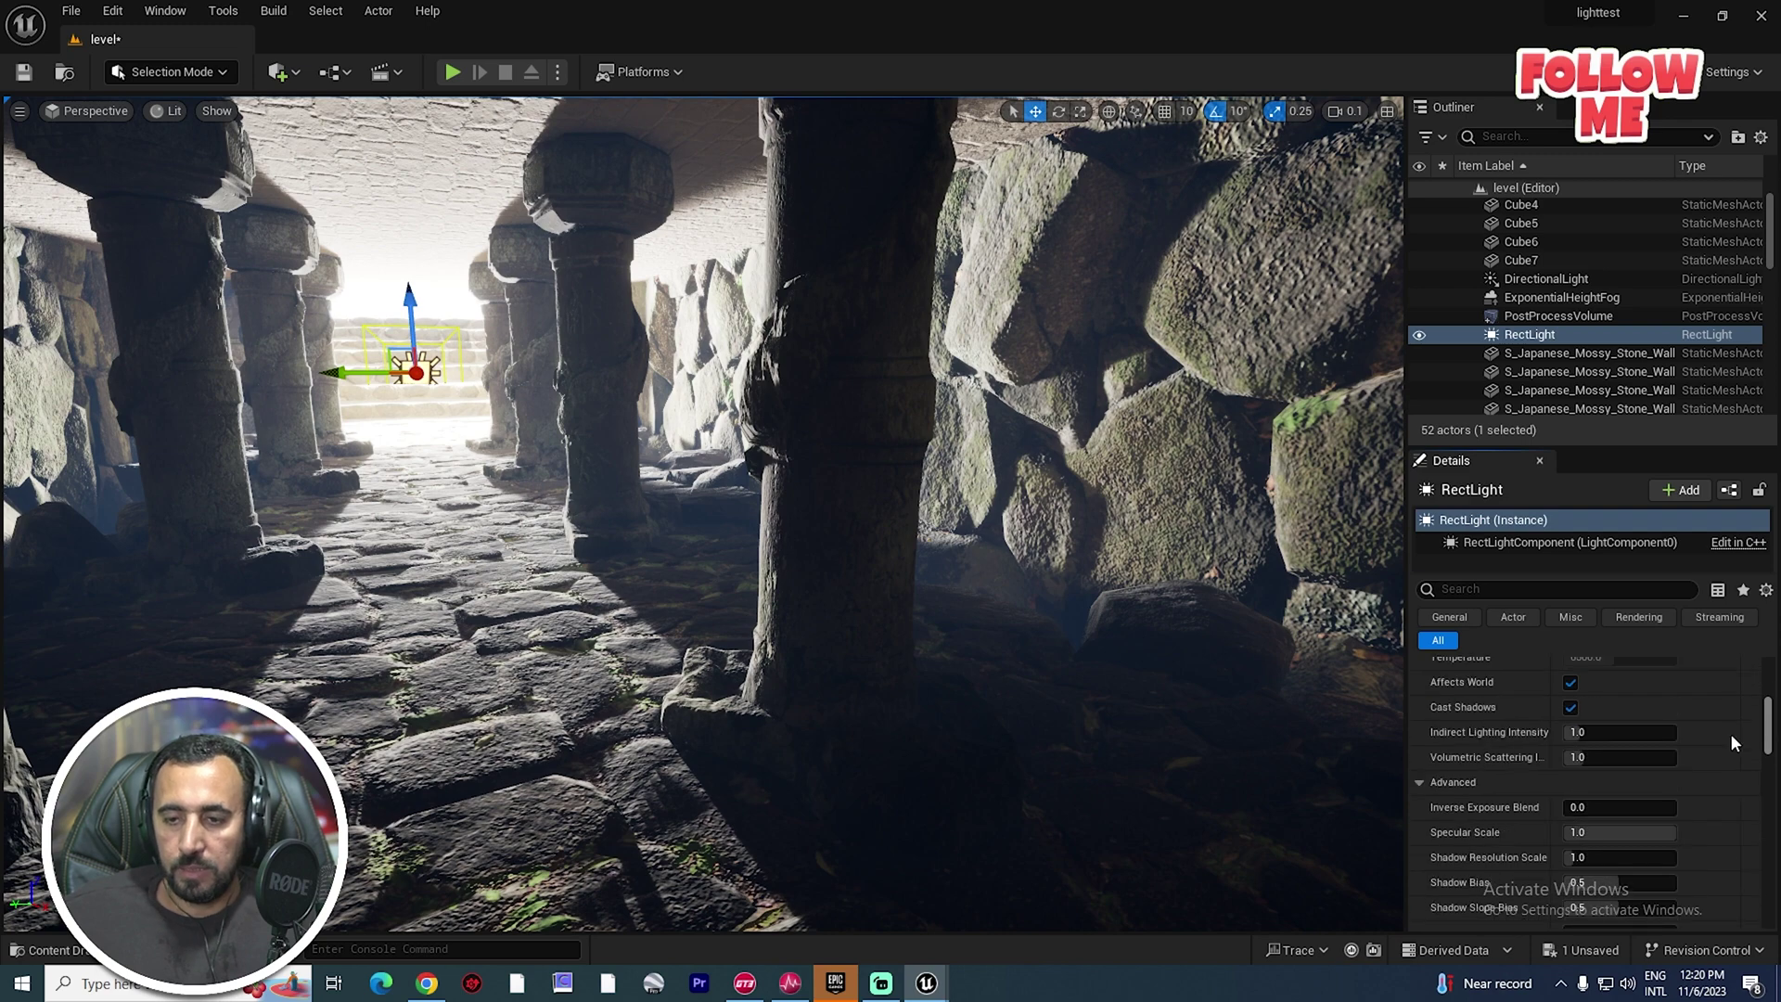
{"action": "left_click_drag", "start_coordinate": [1605, 732], "coordinate": [1676, 732]}
{"action": "right_click_drag", "start_coordinate": [267, 439], "coordinate": [314, 407]}
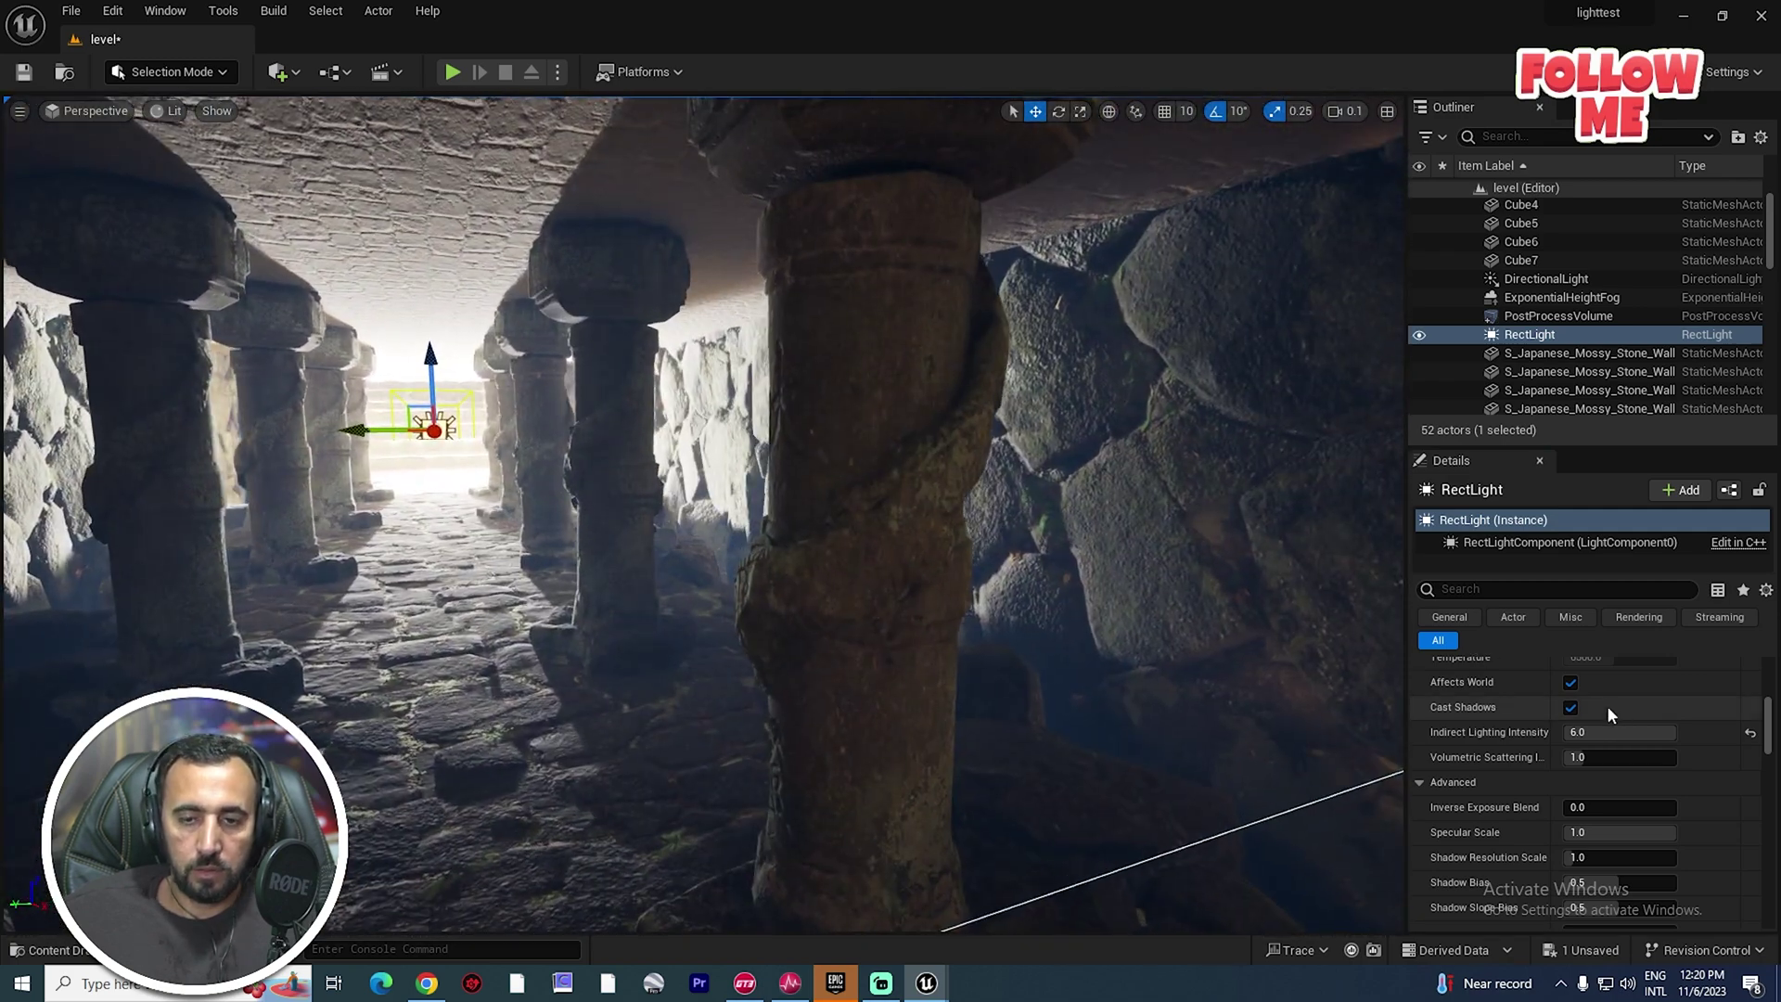
{"action": "mouse_move", "coordinate": [1654, 732]}
{"action": "left_mouse_down"}
{"action": "mouse_move", "coordinate": [1593, 732]}
{"action": "mouse_move", "coordinate": [1676, 731]}
{"action": "mouse_move", "coordinate": [1564, 731]}
{"action": "mouse_move", "coordinate": [1676, 732]}
{"action": "left_mouse_up"}
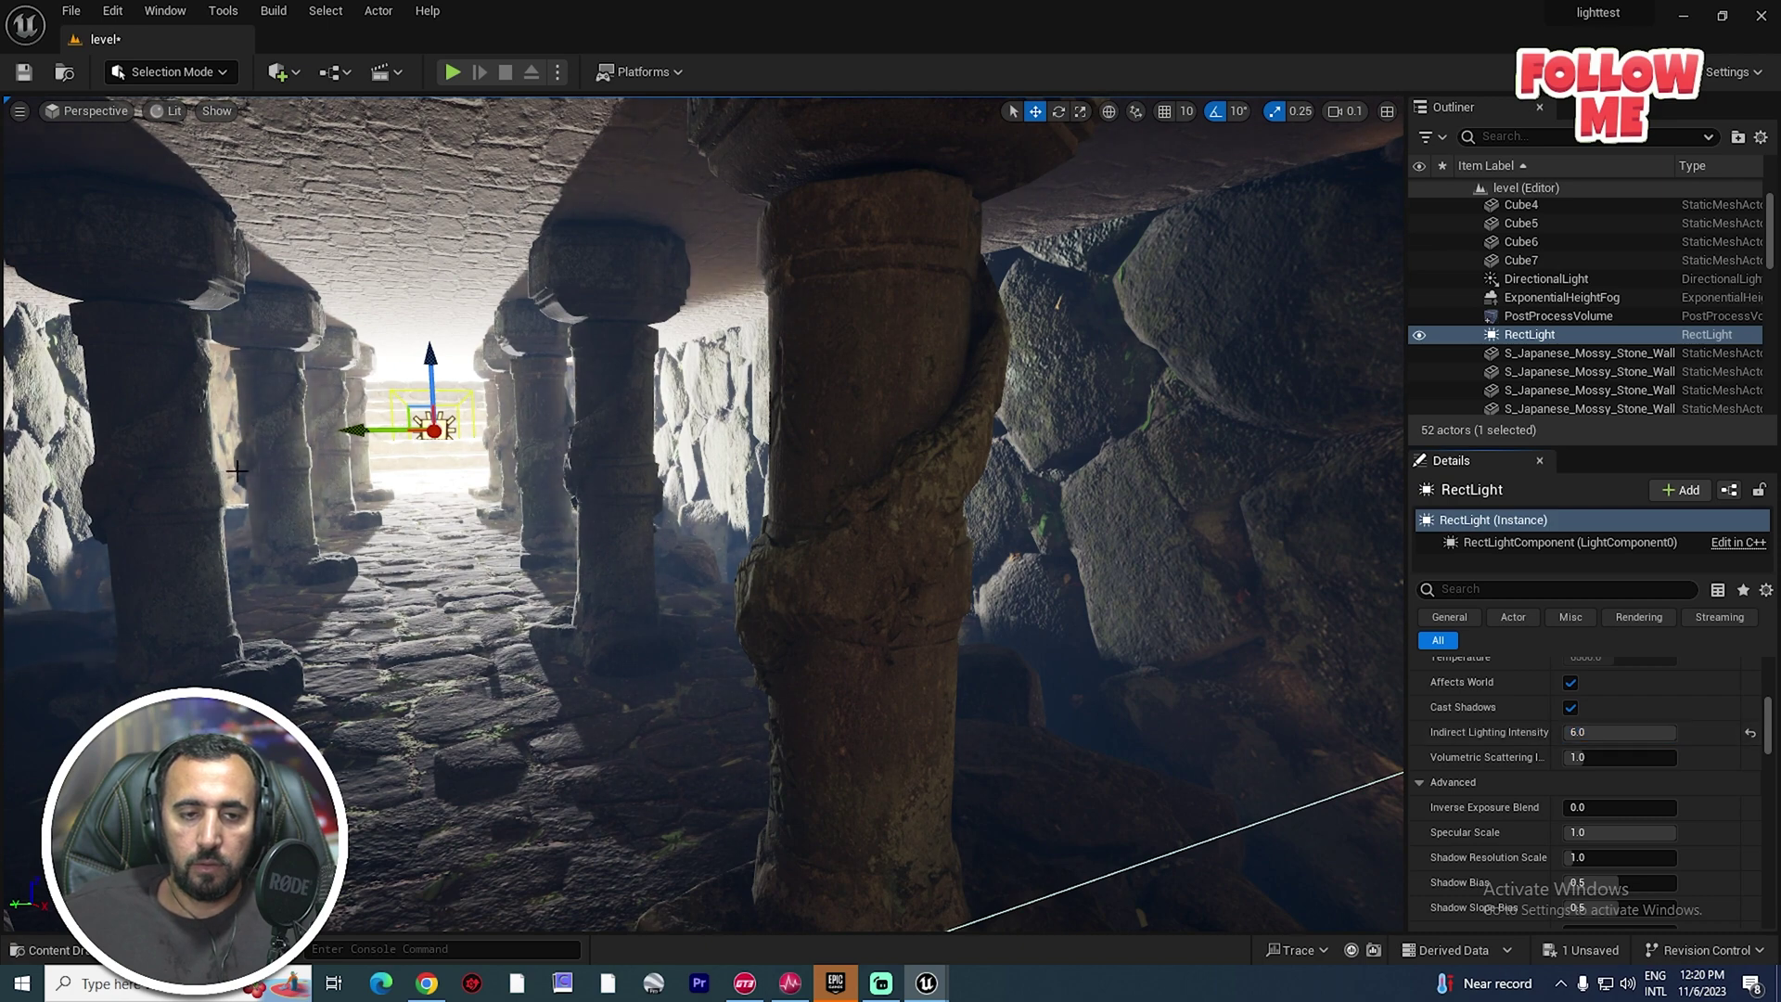
{"action": "key", "text": "a"}
{"action": "right_click_drag", "start_coordinate": [705, 510], "coordinate": [509, 491]}
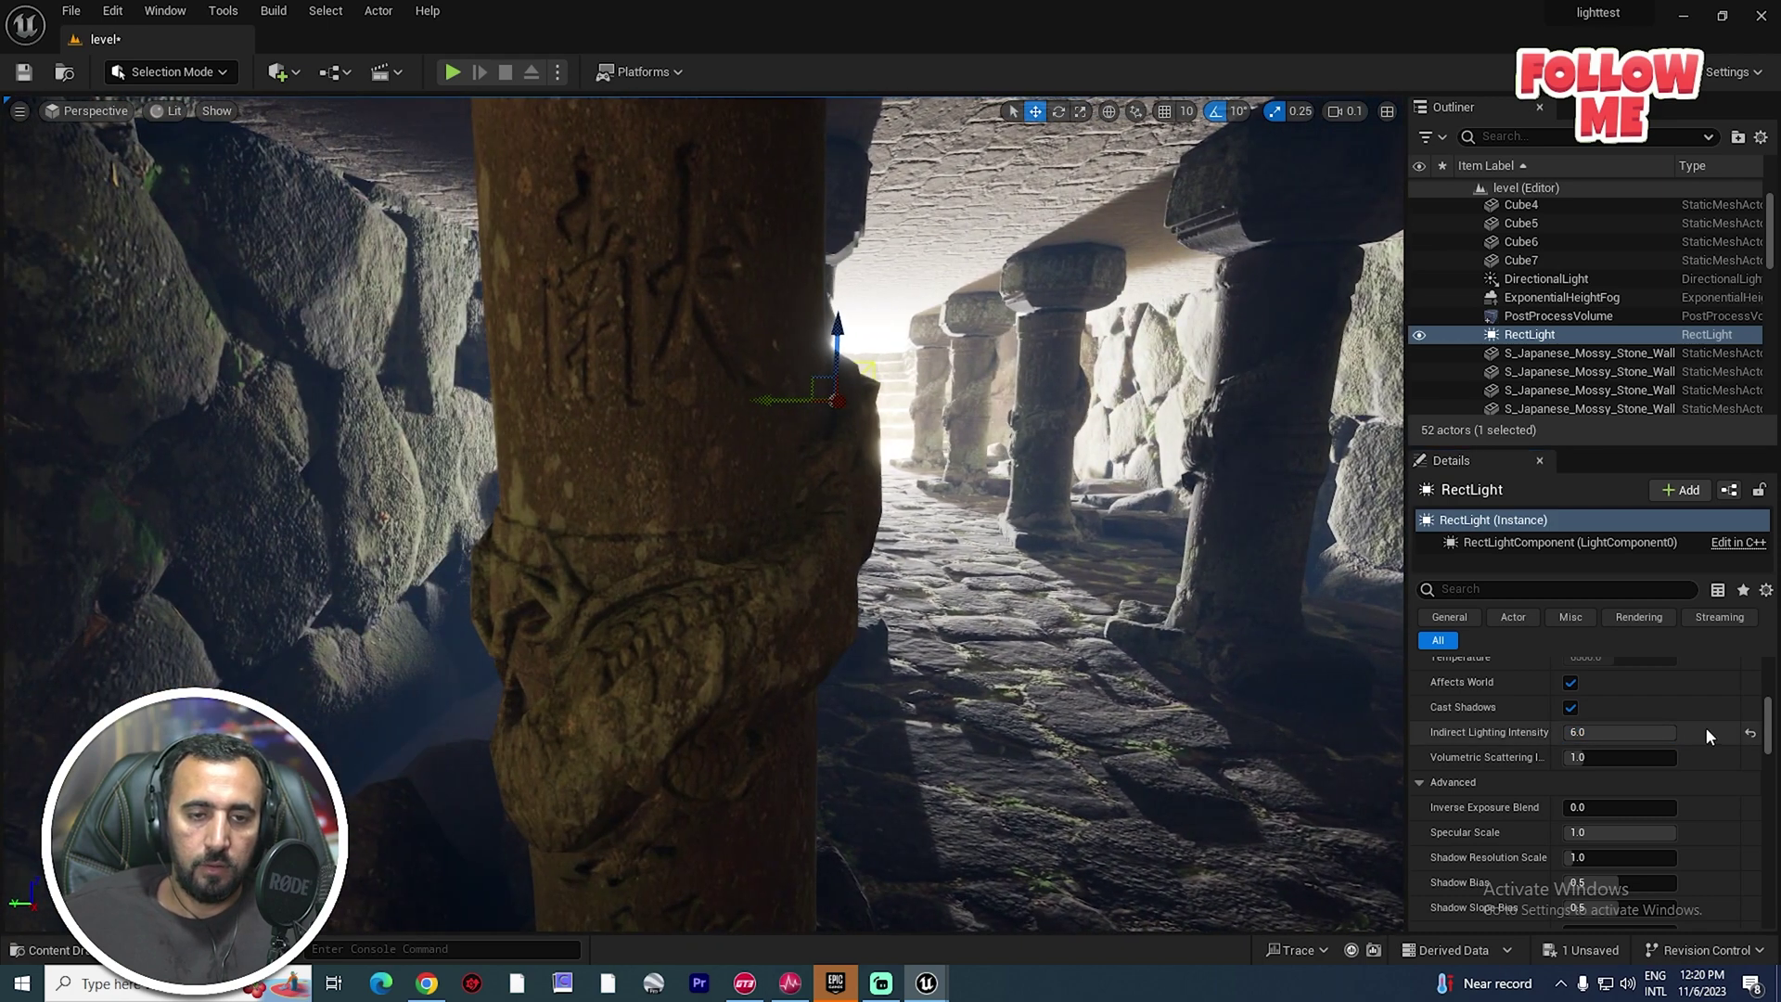
Set the post process volume's Exposure Compensation to 4.0.
{"action": "left_click", "coordinate": [1608, 732]}
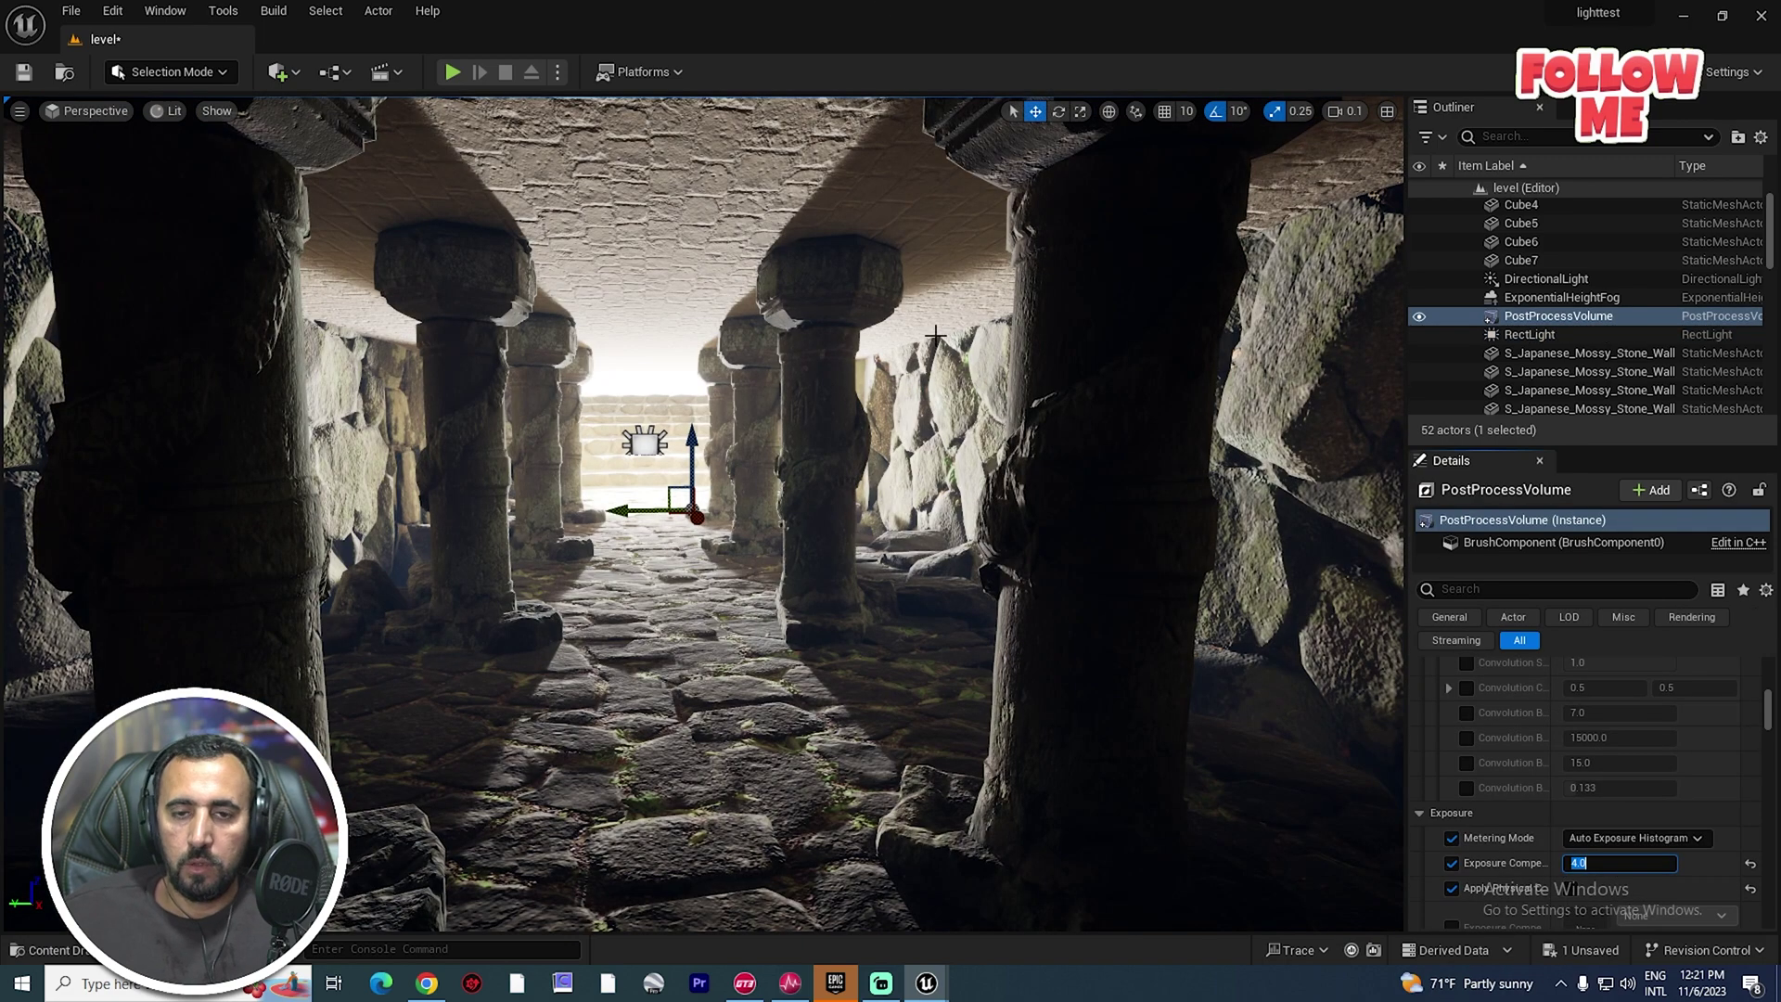
{"action": "left_click", "coordinate": [1547, 302]}
{"action": "left_click", "coordinate": [1547, 317]}
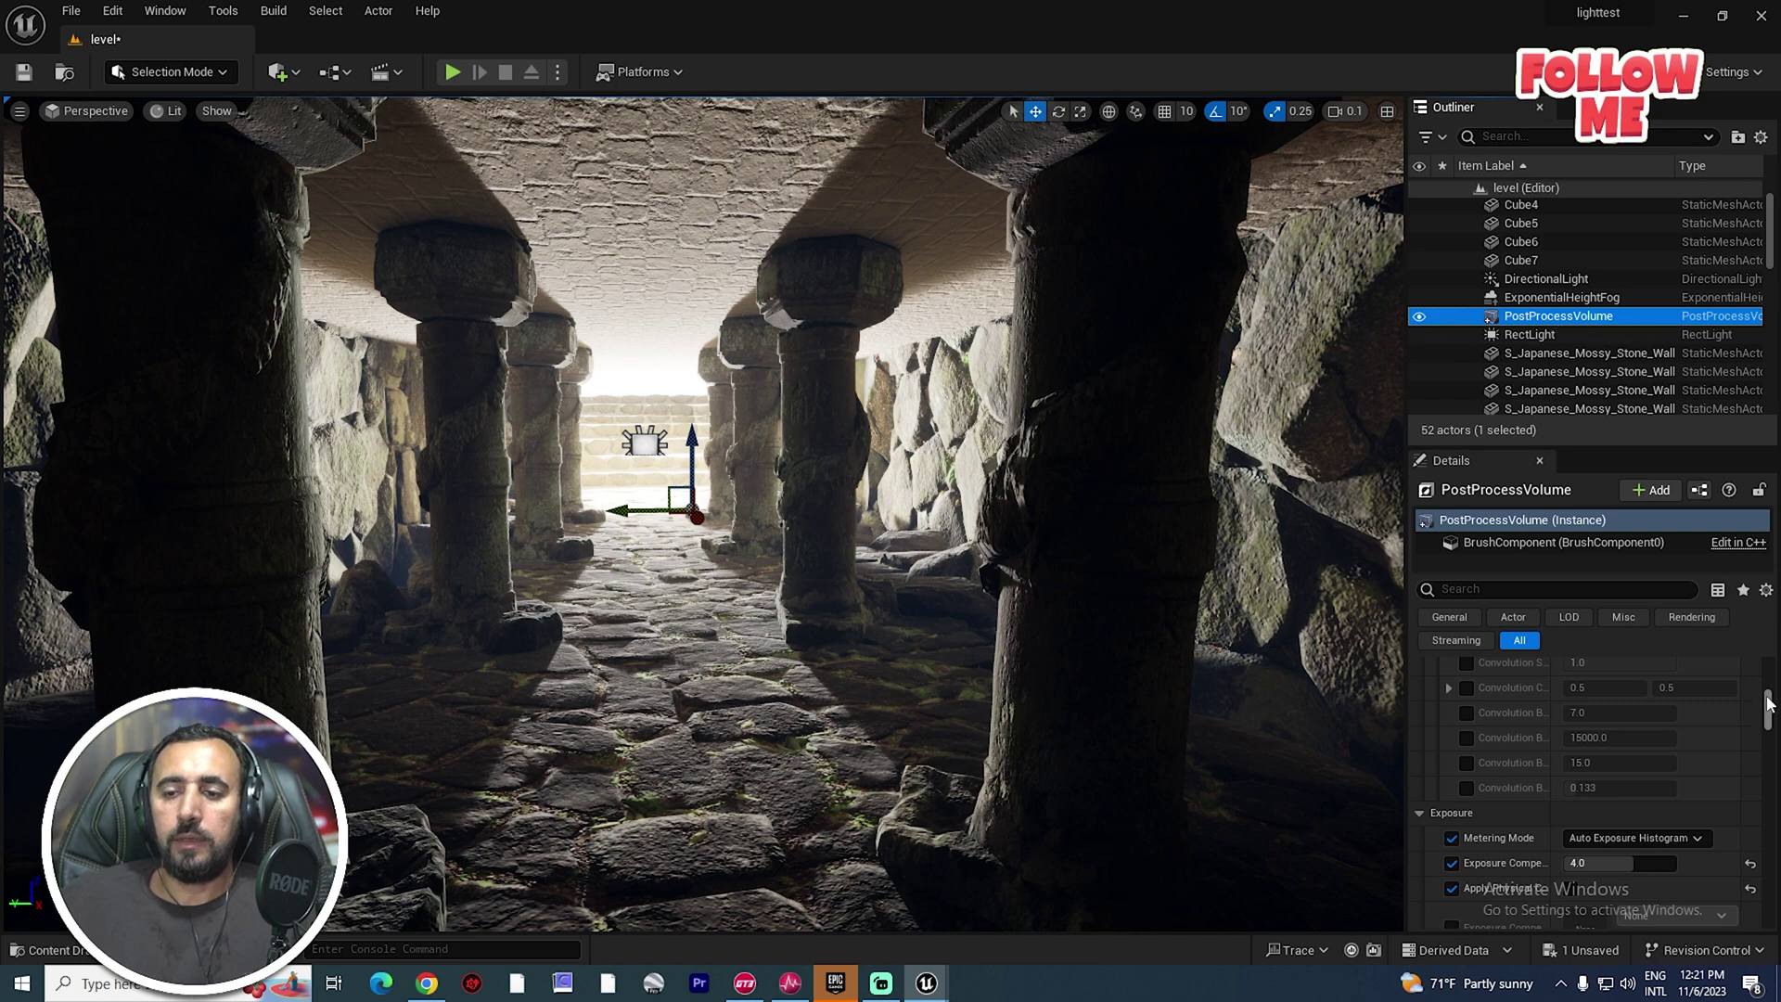
Set the Rect Light's attenuation radius to about 1678 and its intensity to about 38.6 cd.
{"action": "left_click", "coordinate": [1530, 334]}
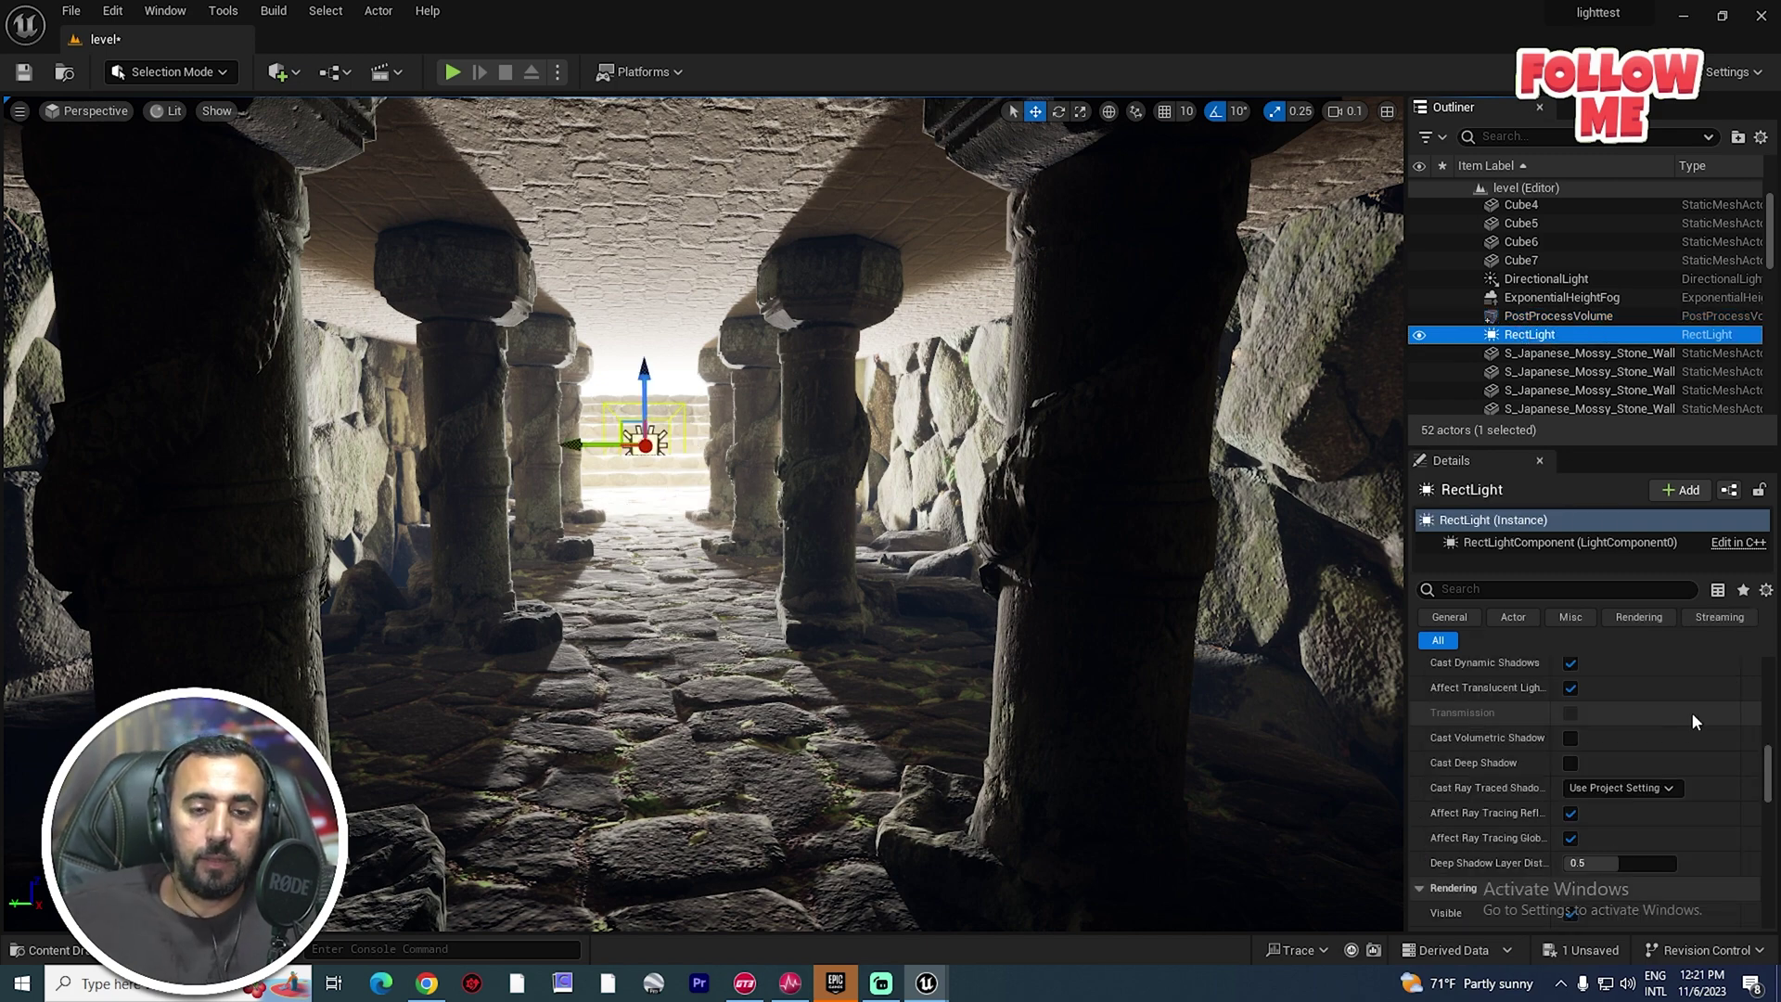
{"action": "left_click_drag", "start_coordinate": [1769, 782], "coordinate": [1766, 705]}
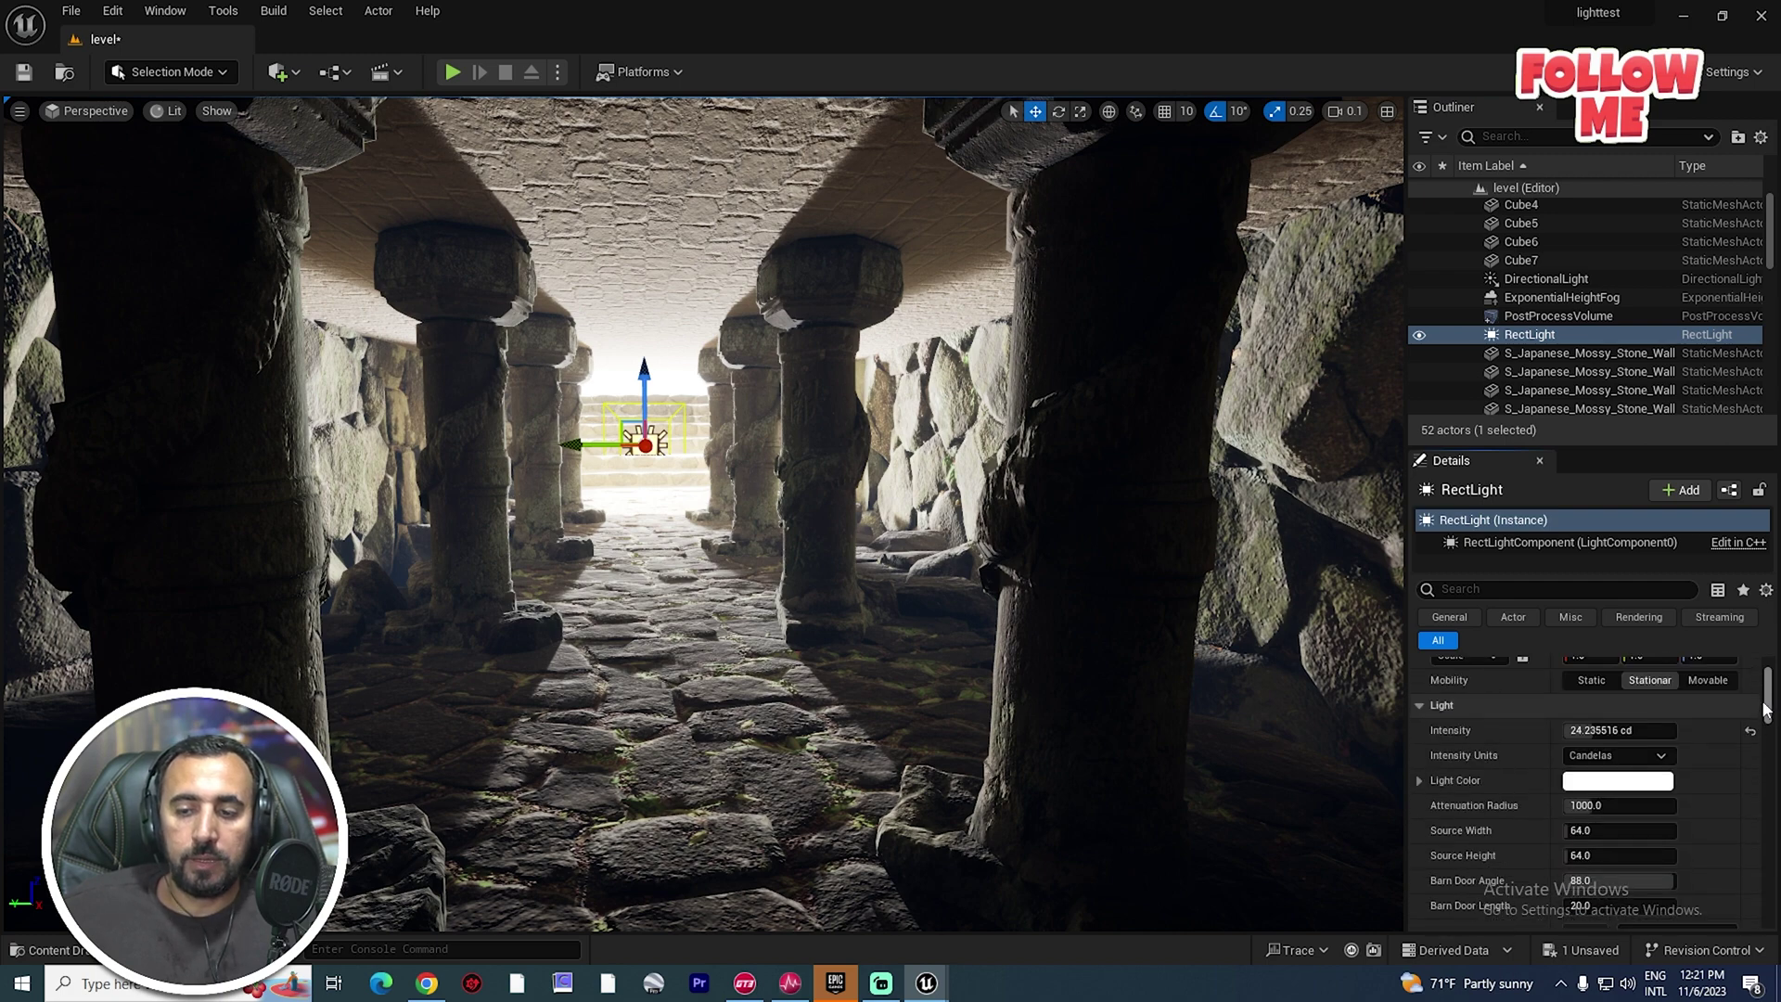
{"action": "left_click_drag", "start_coordinate": [1600, 804], "coordinate": [1642, 805]}
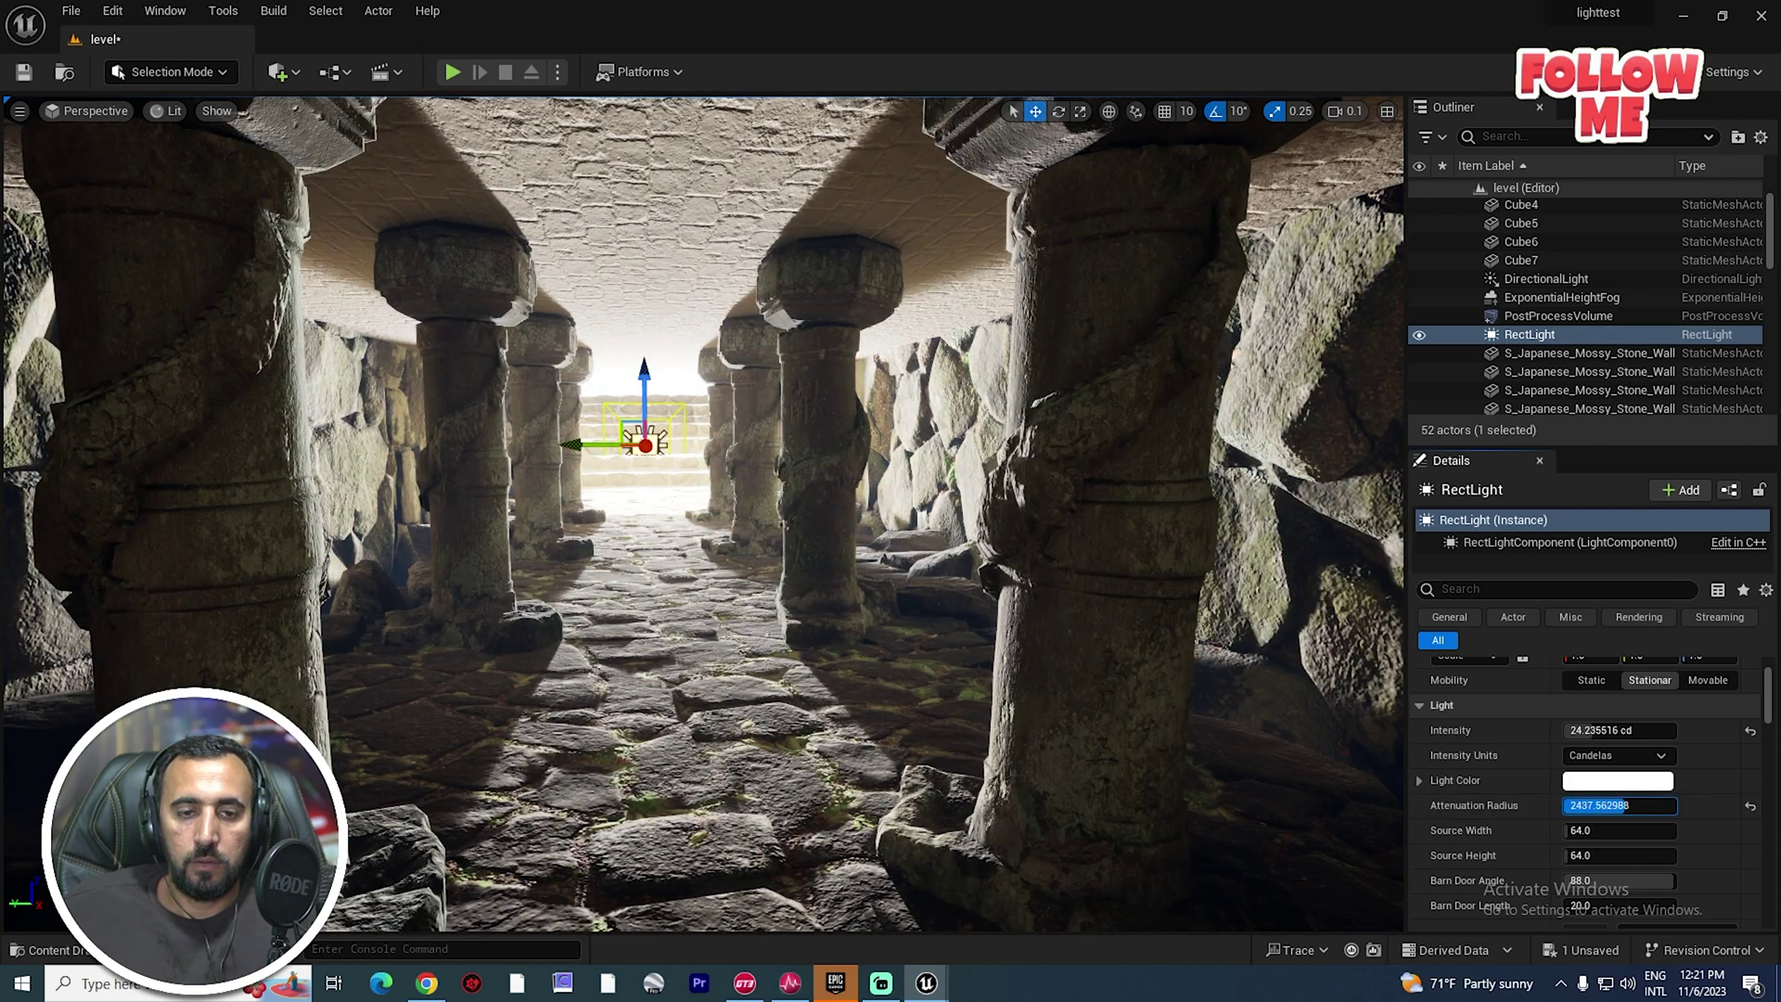
{"action": "left_click_drag", "start_coordinate": [1606, 805], "coordinate": [1609, 805]}
{"action": "mouse_move", "coordinate": [704, 514]}
{"action": "right_mouse_down"}
{"action": "mouse_move", "coordinate": [1066, 524]}
{"action": "mouse_move", "coordinate": [701, 509]}
{"action": "right_mouse_up"}
{"action": "key", "text": "s"}
{"action": "mouse_move", "coordinate": [1619, 730]}
{"action": "left_mouse_down"}
{"action": "mouse_move", "coordinate": [1646, 730]}
{"action": "mouse_move", "coordinate": [1624, 730]}
{"action": "left_mouse_up"}
{"action": "mouse_move", "coordinate": [1767, 700]}
{"action": "left_mouse_down"}
{"action": "mouse_move", "coordinate": [1769, 742]}
{"action": "mouse_move", "coordinate": [1770, 702]}
{"action": "left_mouse_up"}
{"action": "scroll", "coordinate": [1770, 705], "scroll_direction": "up", "scroll_amount": 1}
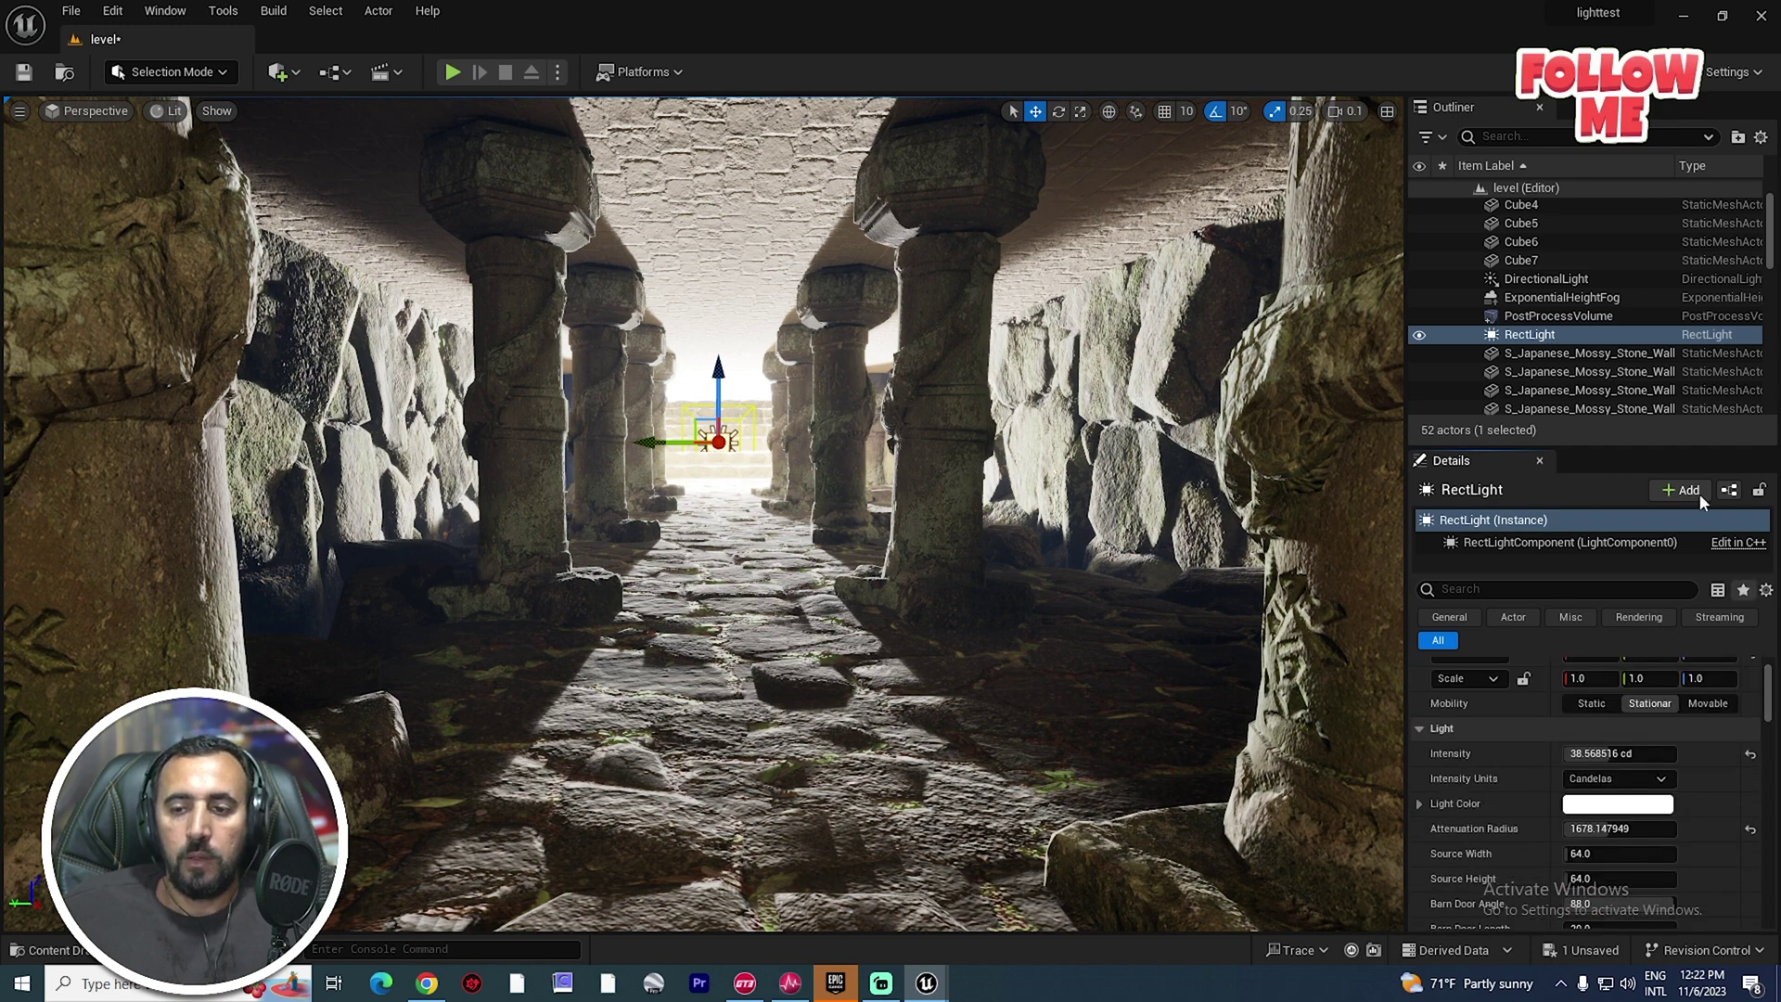
Enable the post process volume's Lumen Diffuse Color Boost override and set it to 4.0.
{"action": "left_click", "coordinate": [1554, 318]}
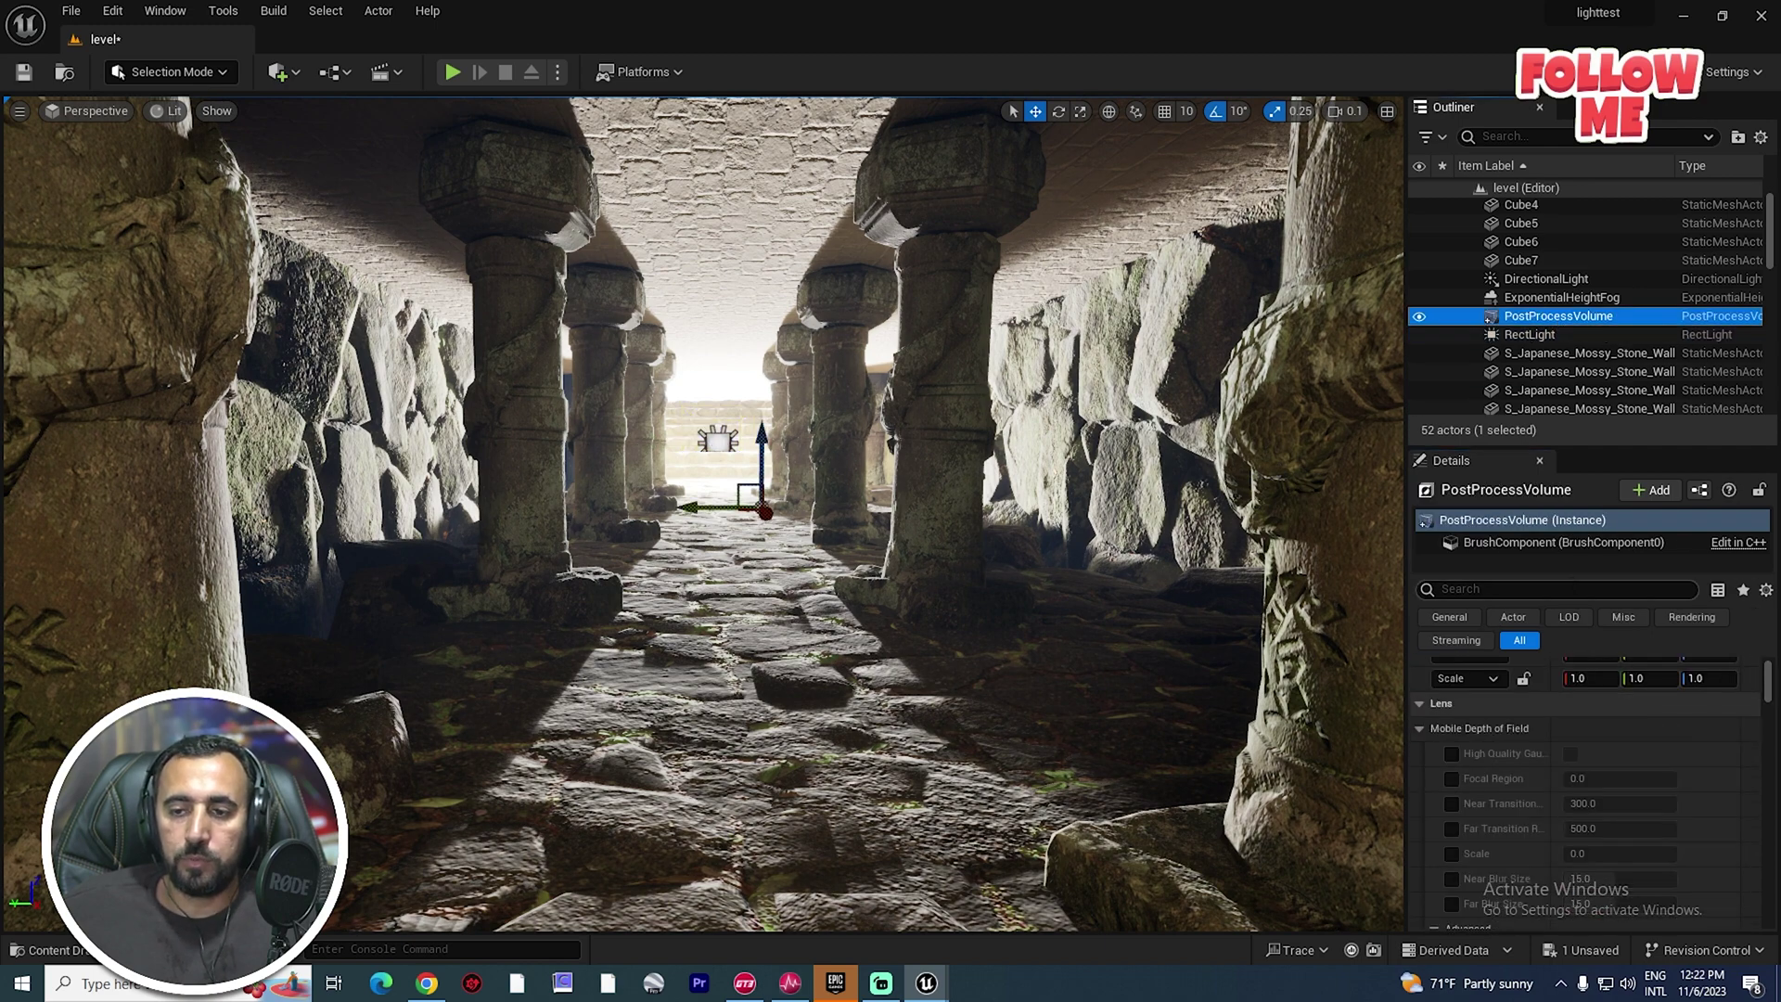
{"action": "left_click", "coordinate": [1441, 589]}
{"action": "scroll", "coordinate": [1586, 793], "scroll_direction": "down", "scroll_amount": 1}
{"action": "type", "text": "dif"}
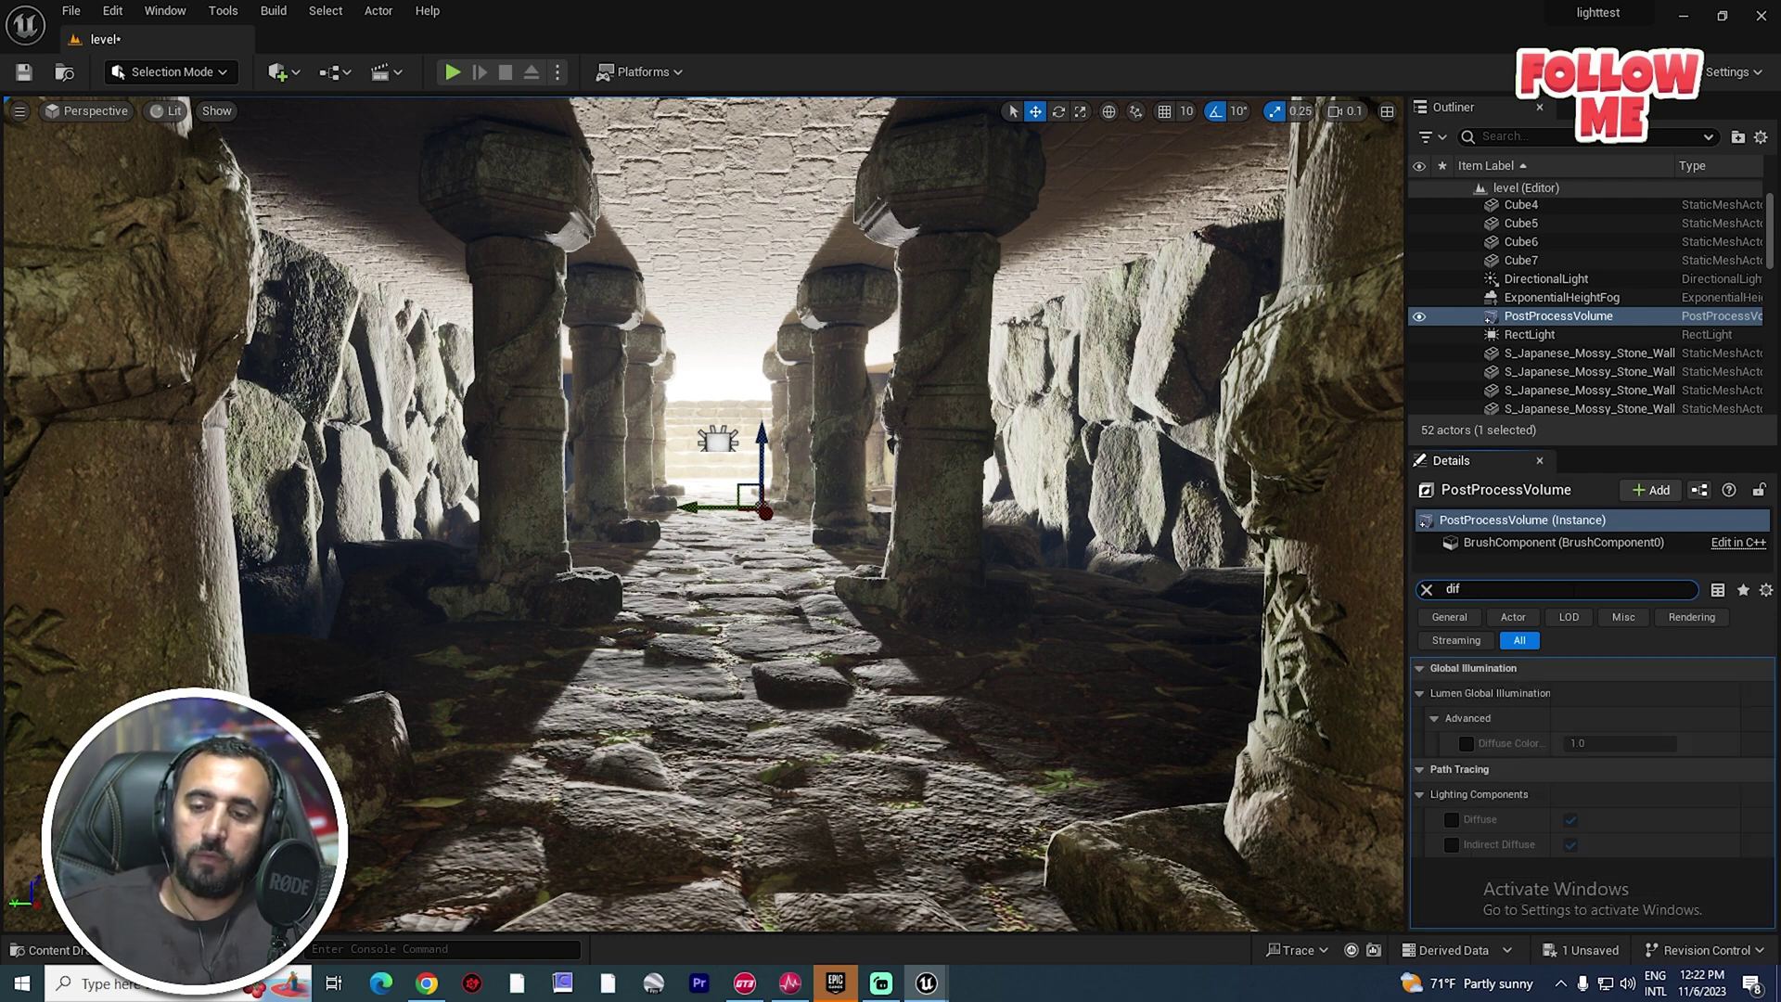
{"action": "key", "text": "ctrl+a"}
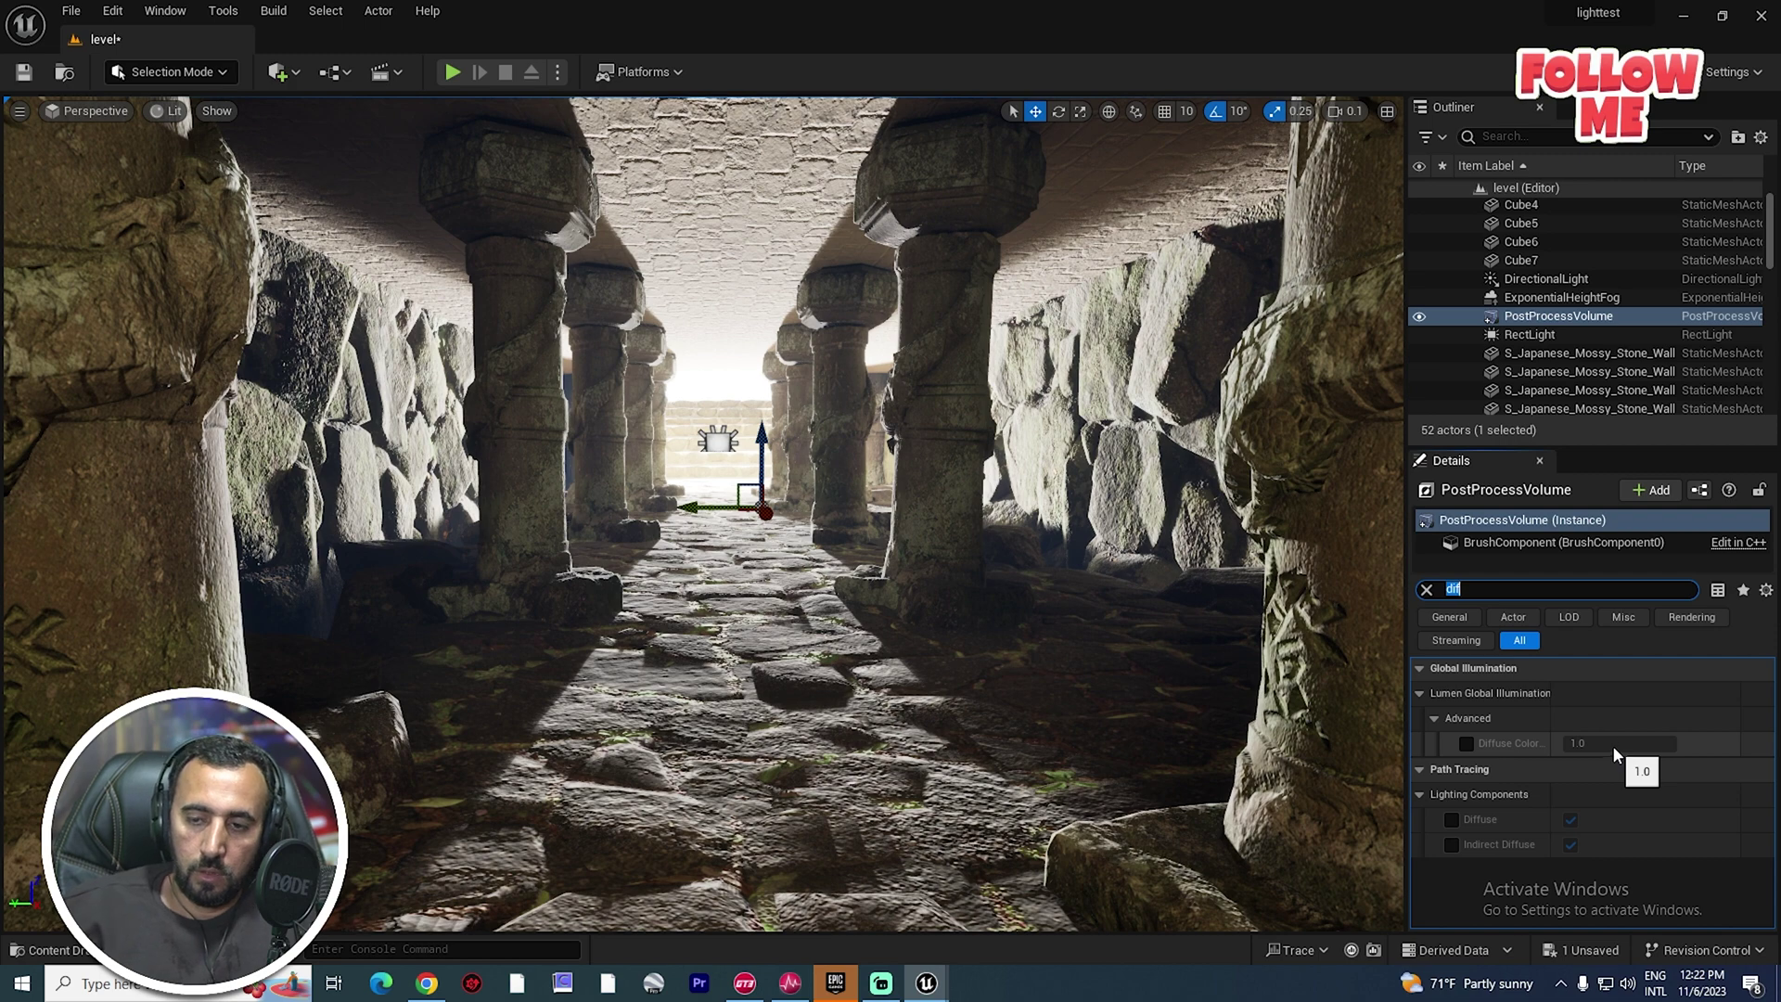
{"action": "left_click", "coordinate": [1462, 743]}
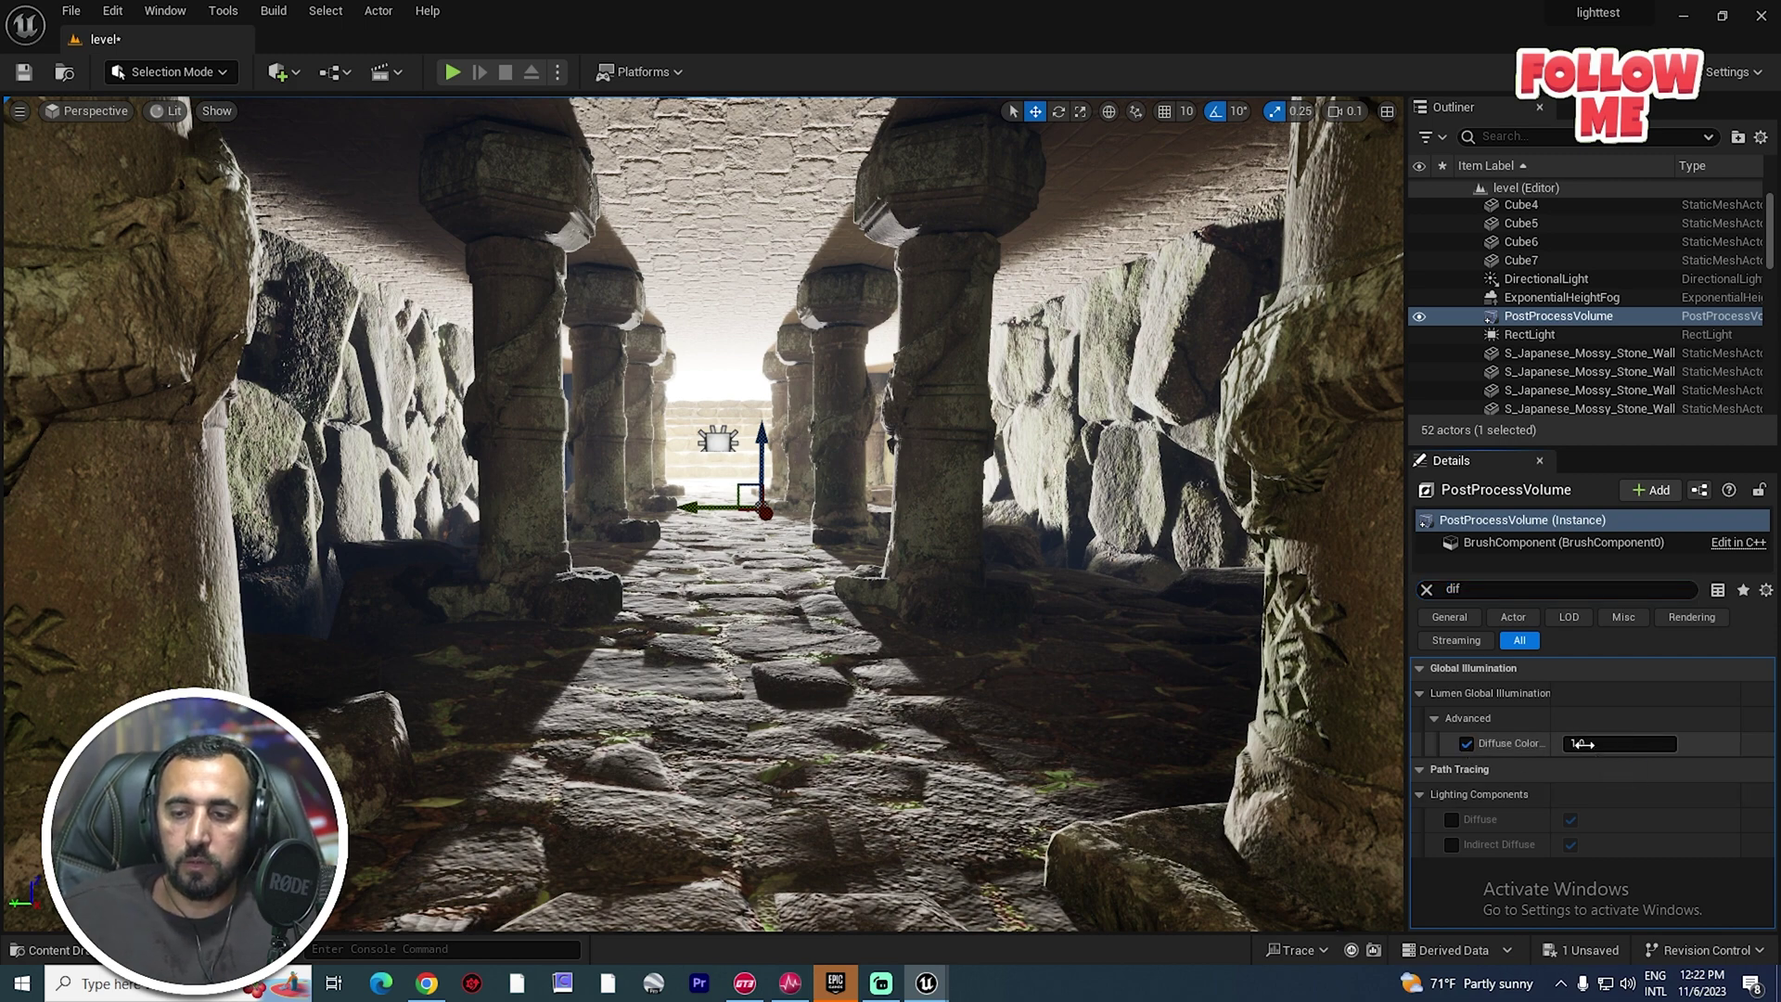
{"action": "type", "text": "4"}
{"action": "key", "text": "Return"}
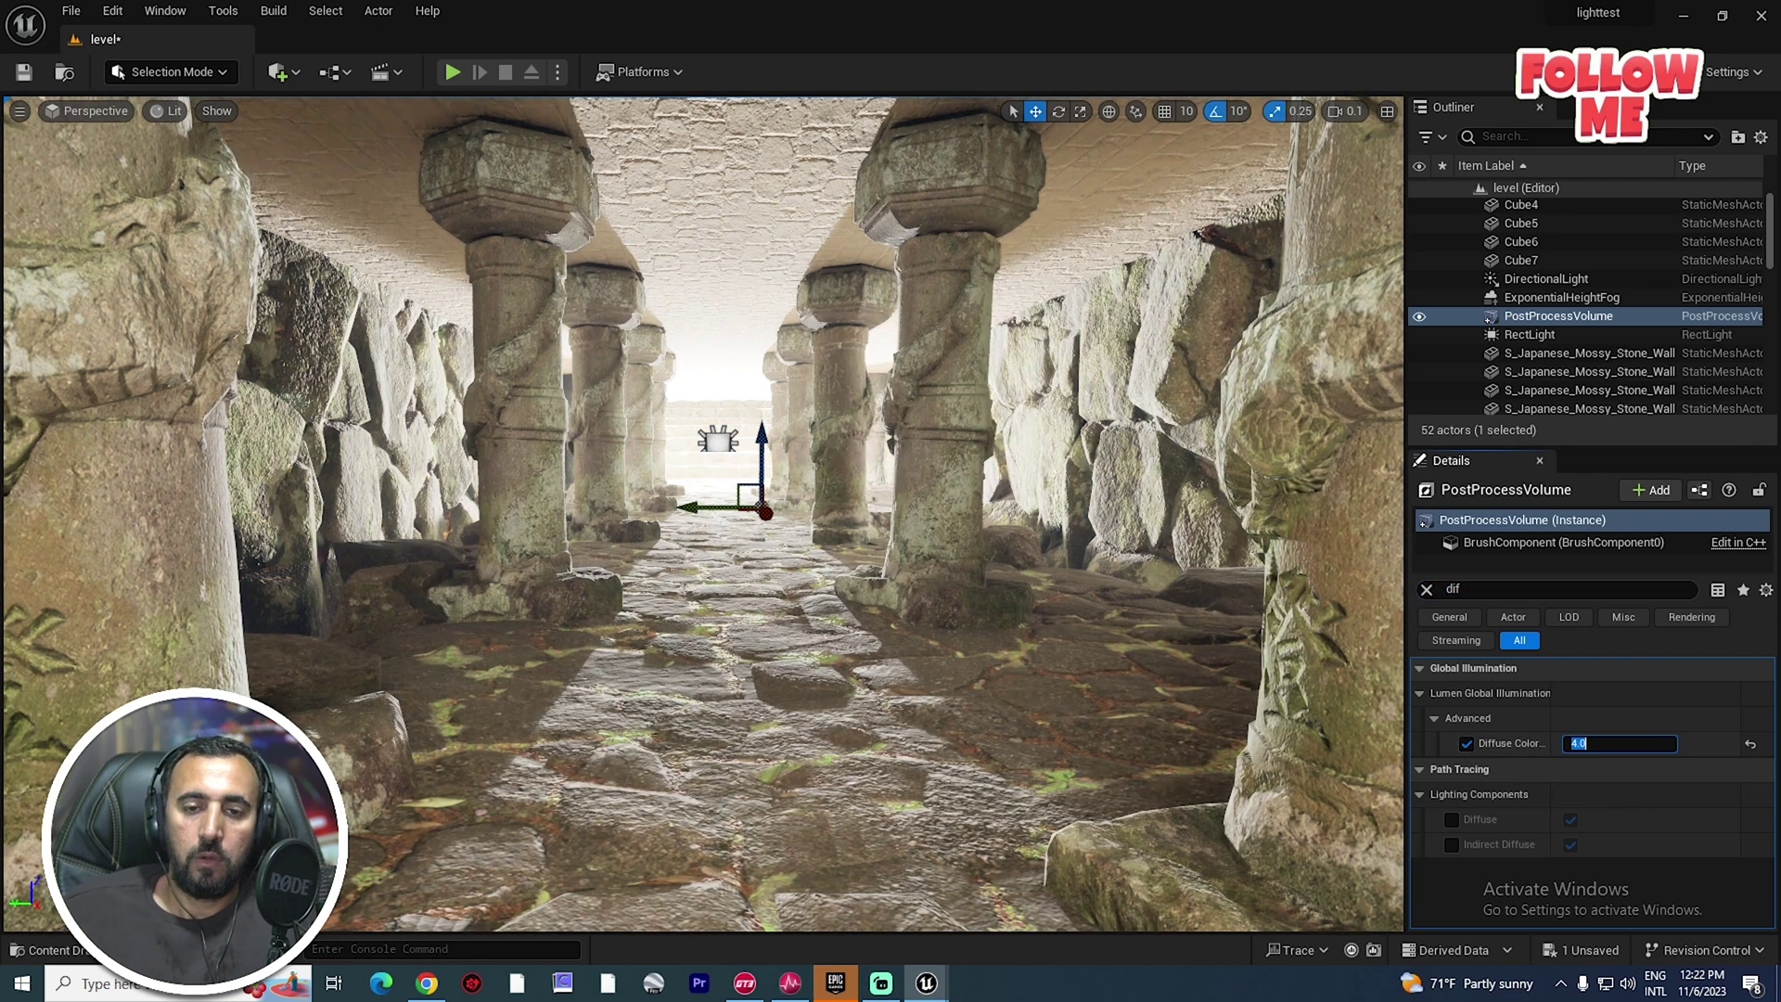
Reduce the Diffuse Color Boost to 2.0 and check the corridor's overall brightness.
{"action": "right_click_drag", "start_coordinate": [826, 578], "coordinate": [991, 568]}
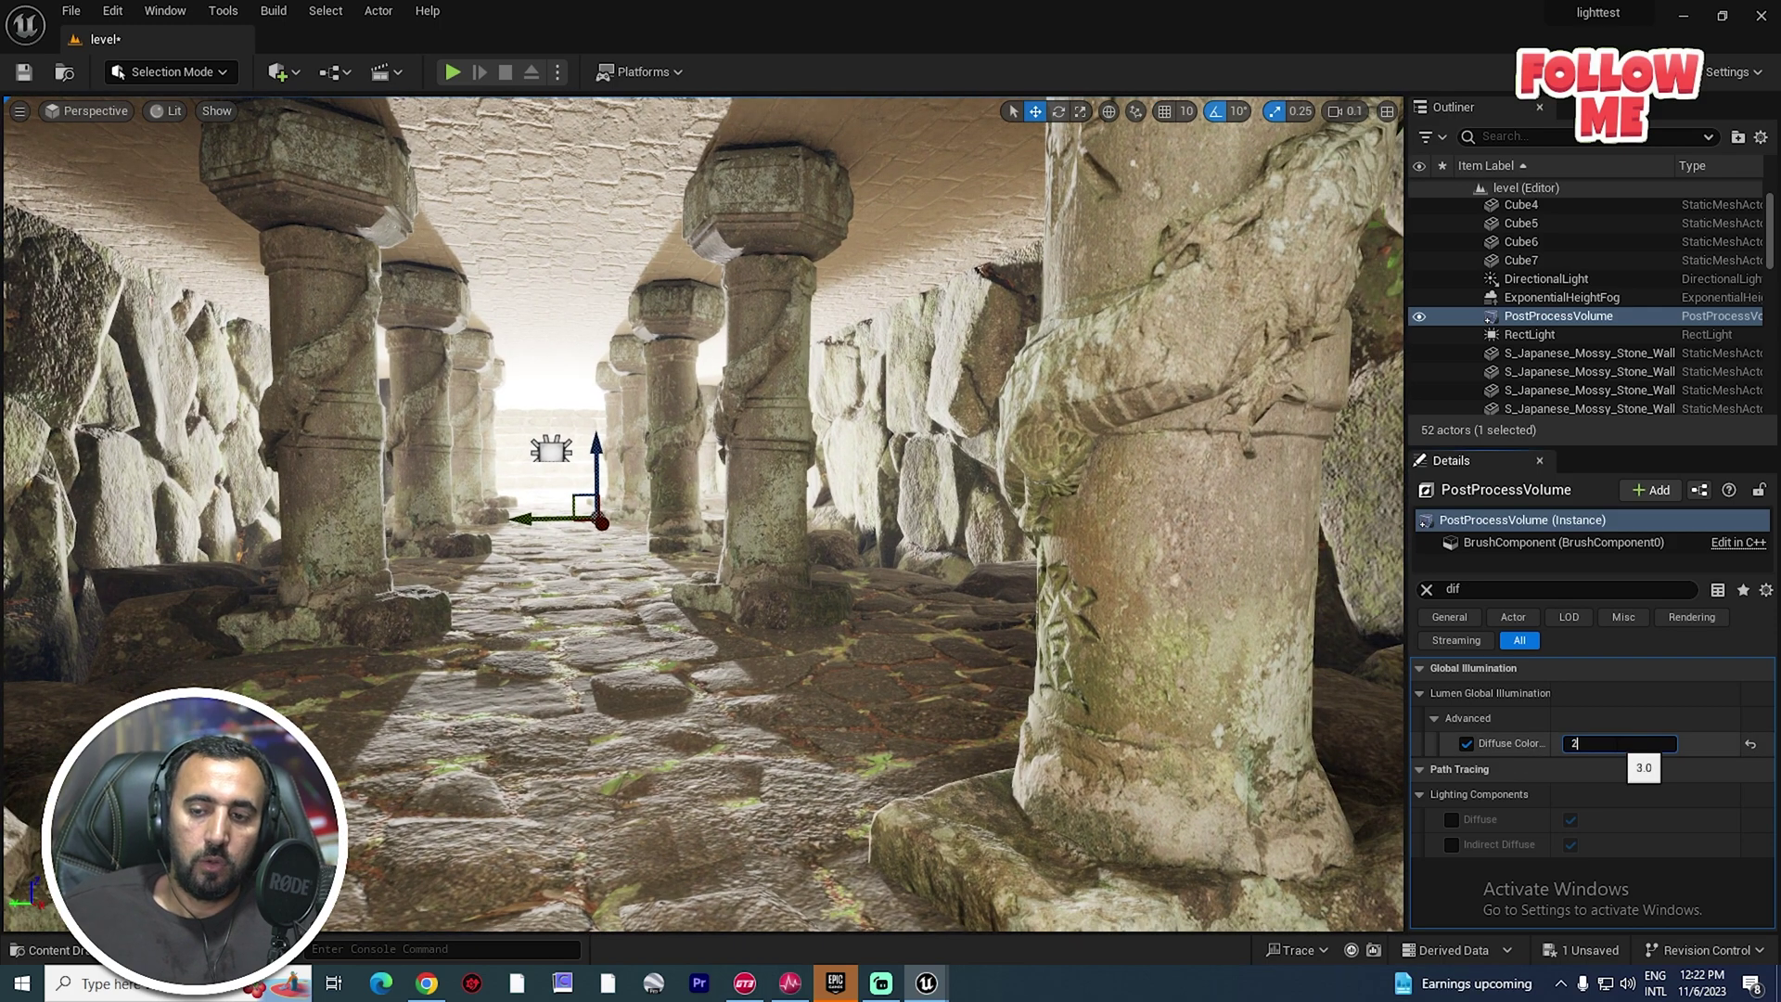
{"action": "type", "text": "2"}
{"action": "key", "text": "Return"}
{"action": "right_click_drag", "start_coordinate": [723, 385], "coordinate": [644, 382]}
Clear the property filter and set the Rect Light's Cast Ray Traced Shadows option to Enabled.
{"action": "left_click", "coordinate": [1547, 299]}
{"action": "left_click", "coordinate": [1537, 317]}
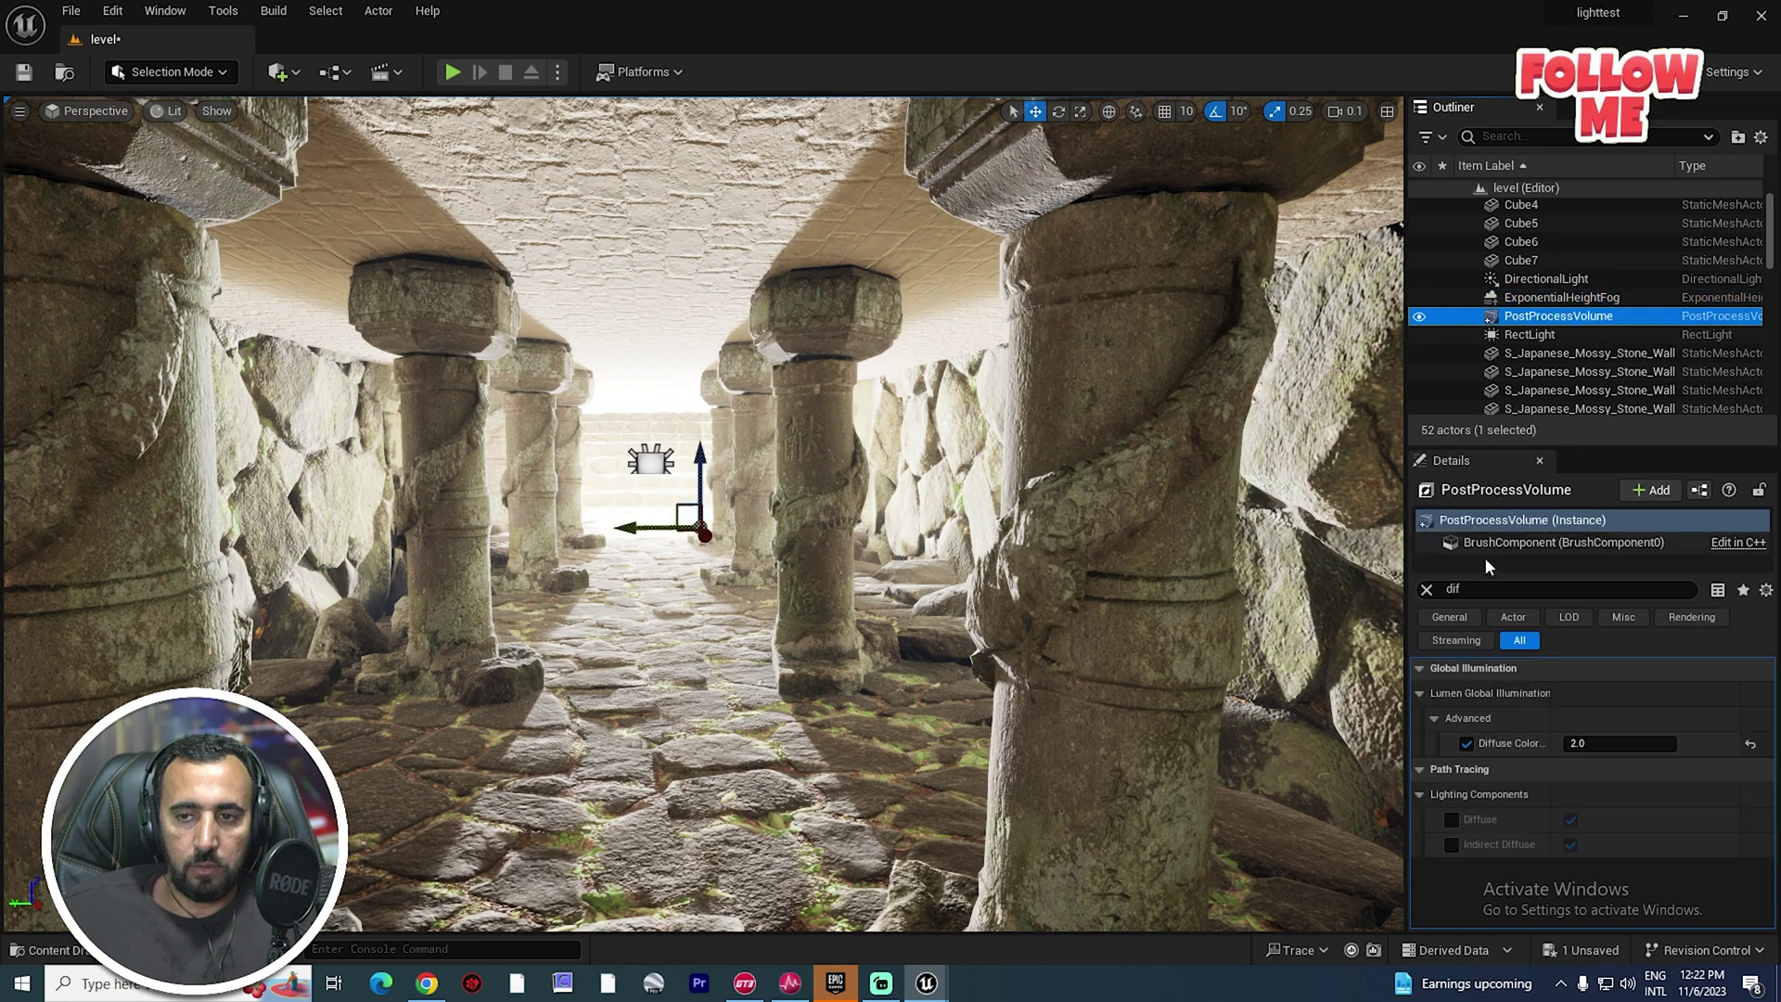
{"action": "left_click", "coordinate": [1426, 590]}
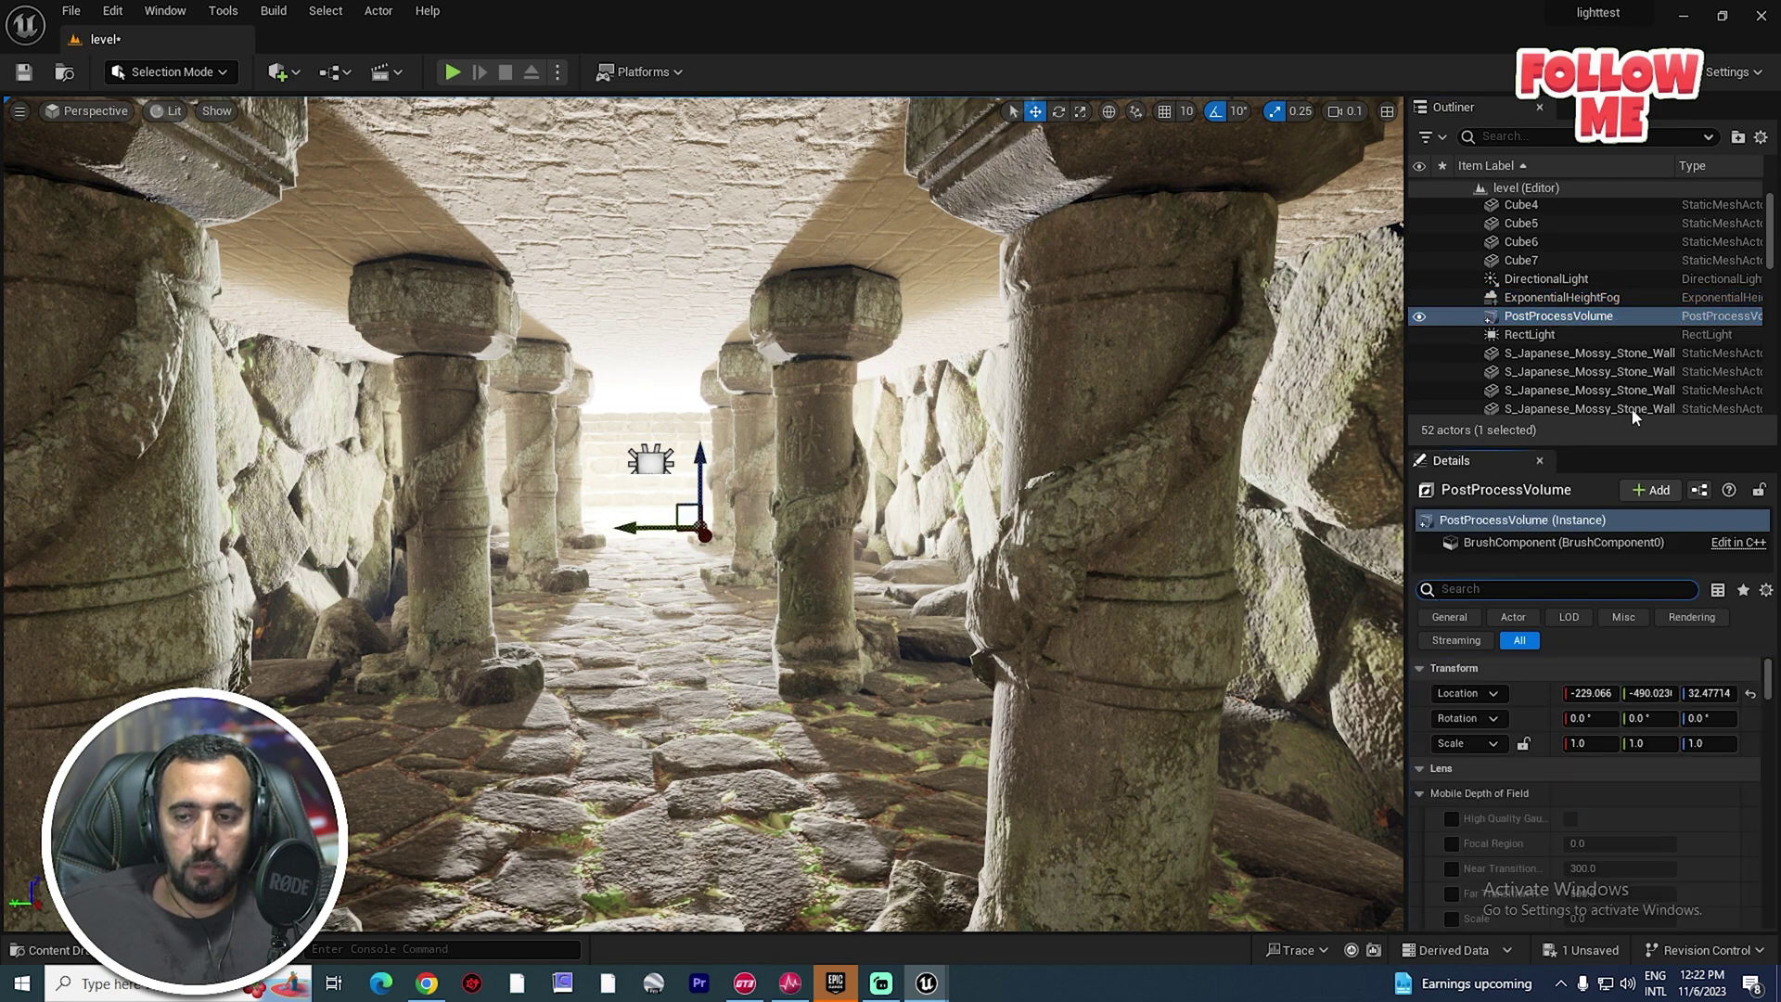
{"action": "left_click", "coordinate": [1529, 335]}
{"action": "left_click_drag", "start_coordinate": [1762, 668], "coordinate": [1765, 714]}
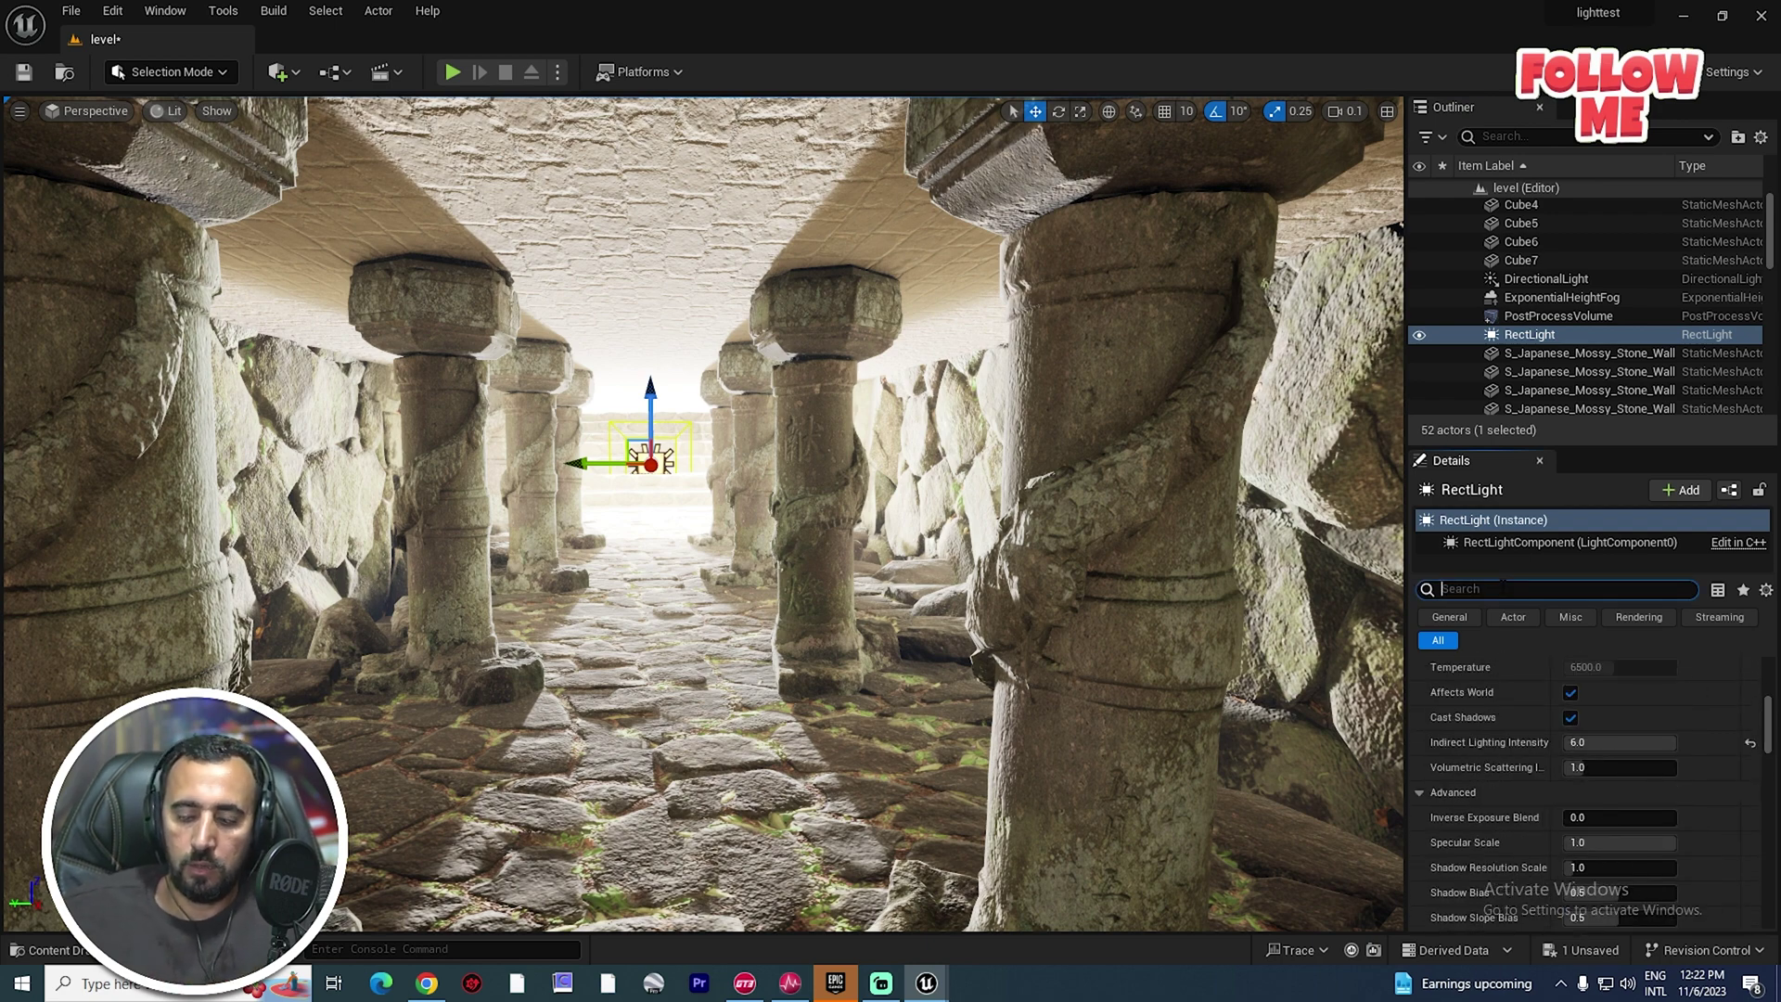
{"action": "type", "text": "aytr"}
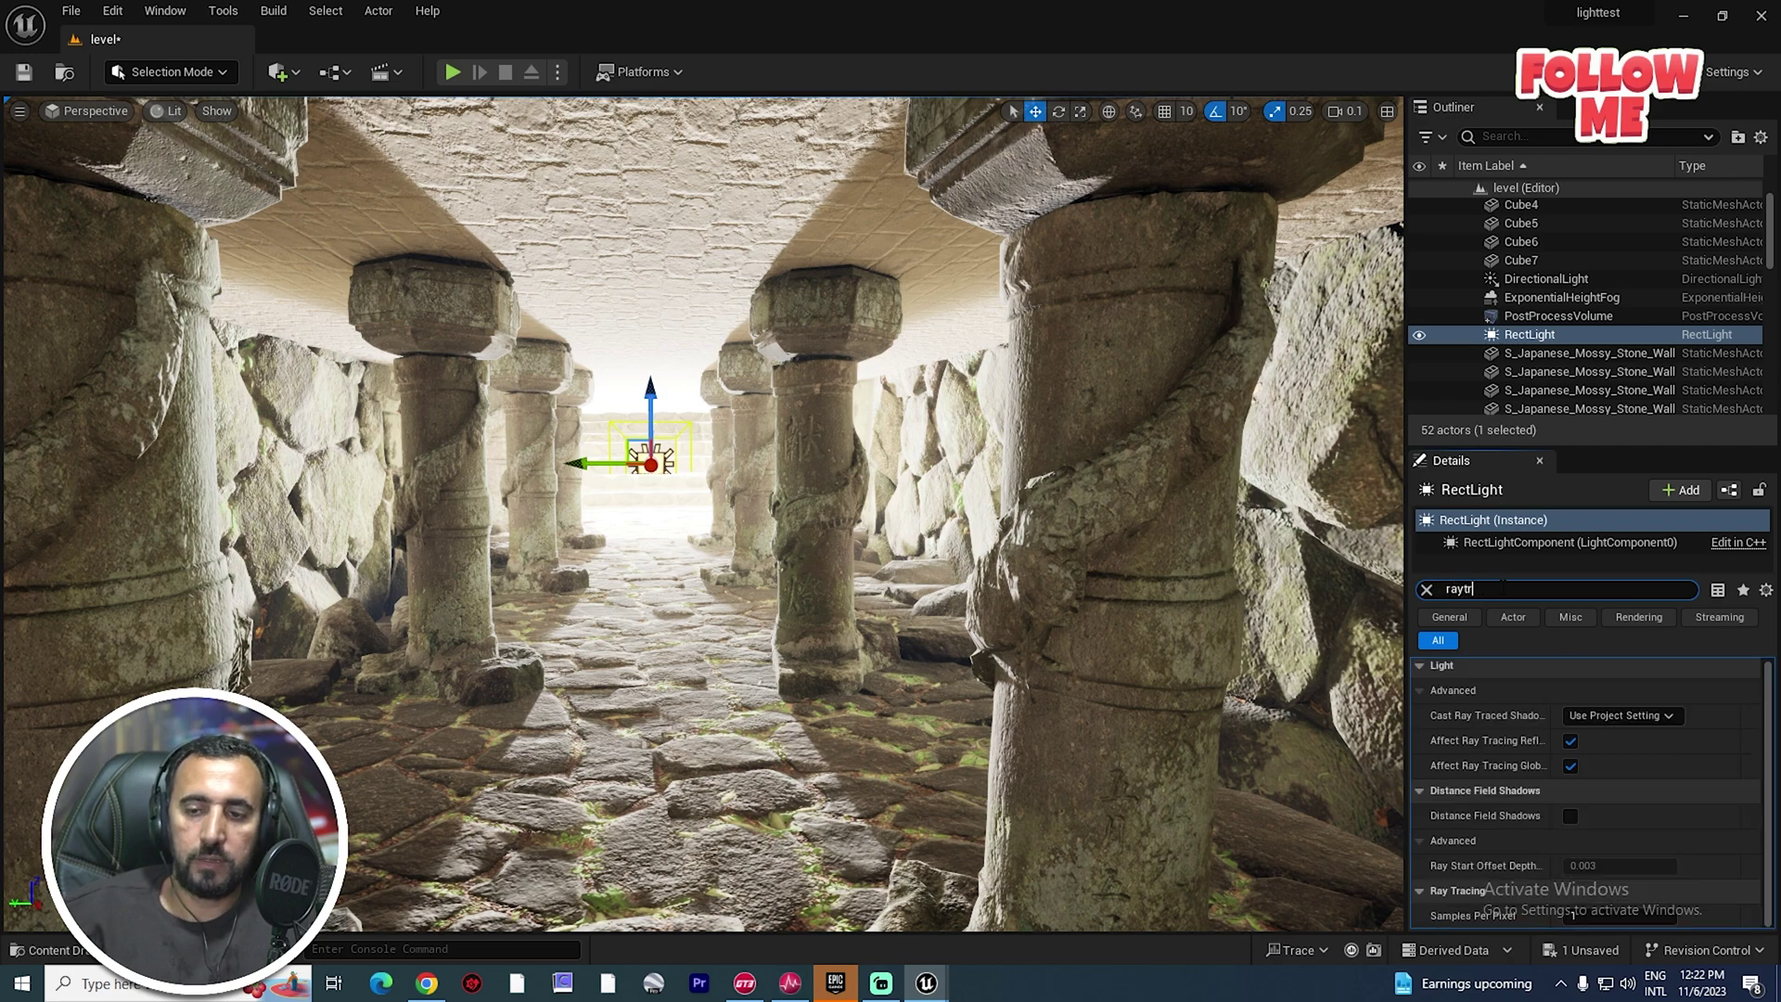
{"action": "right_click_drag", "start_coordinate": [1175, 719], "coordinate": [1373, 751]}
{"action": "right_click_drag", "start_coordinate": [718, 587], "coordinate": [672, 507]}
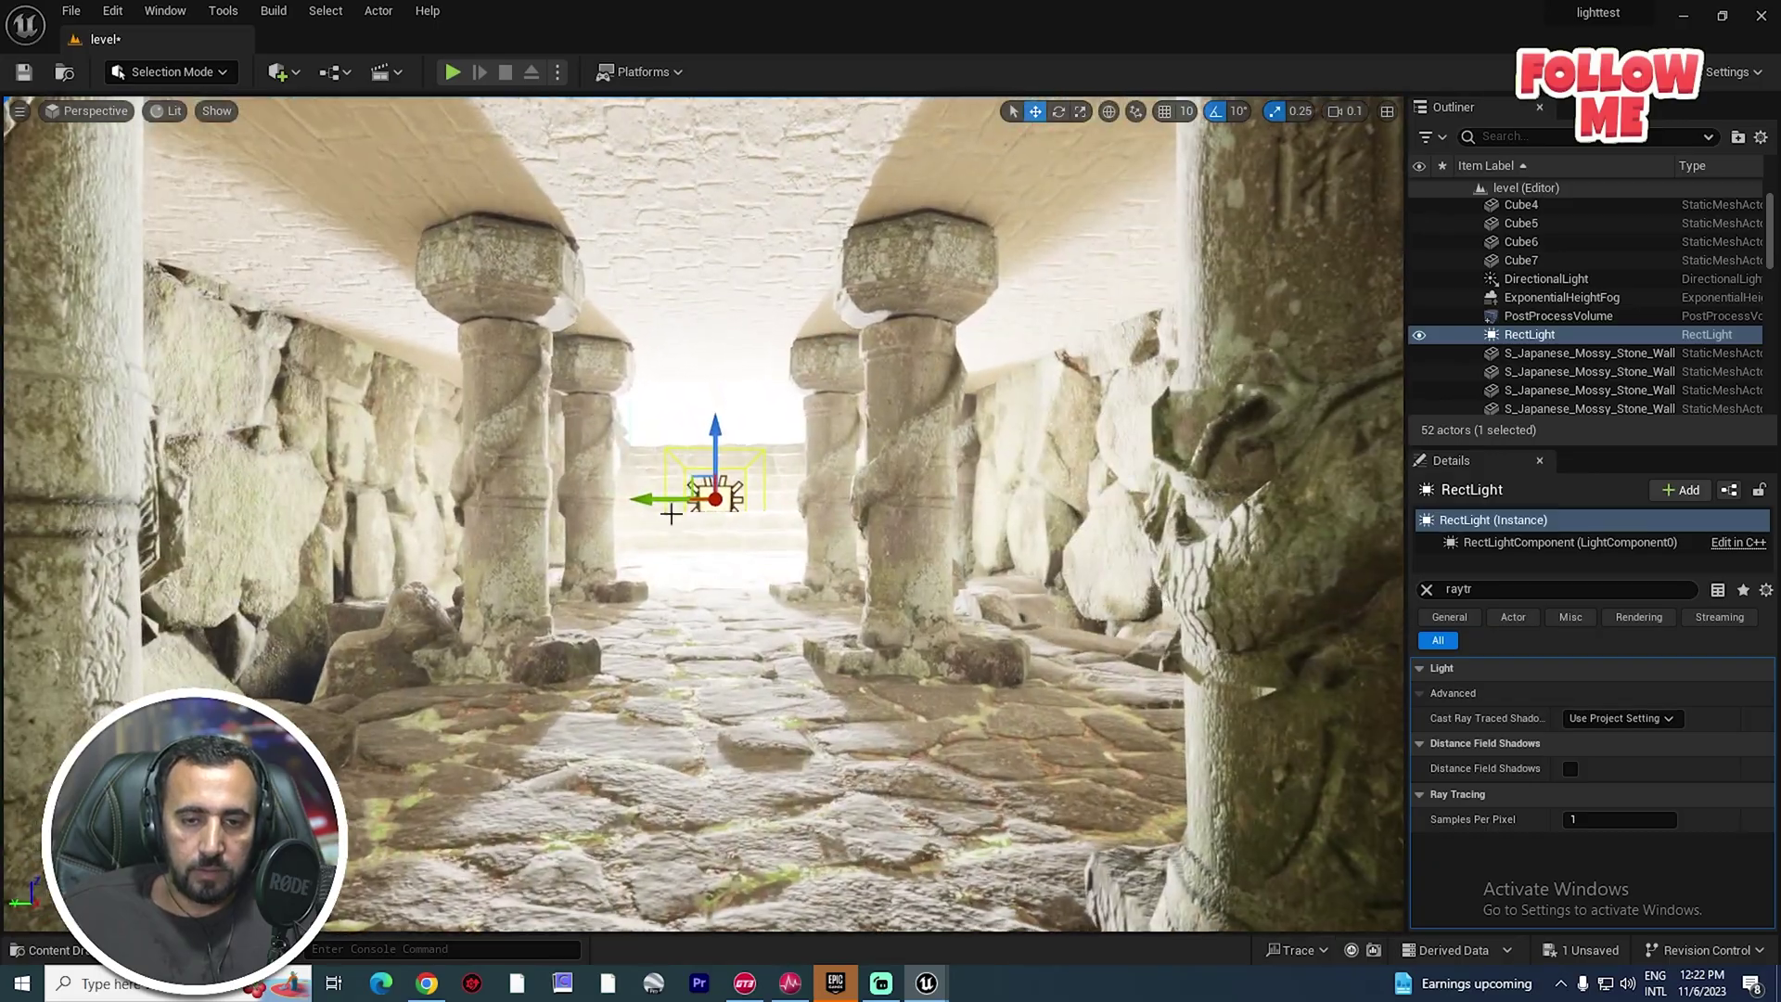
{"action": "right_click_drag", "start_coordinate": [661, 573], "coordinate": [614, 580]}
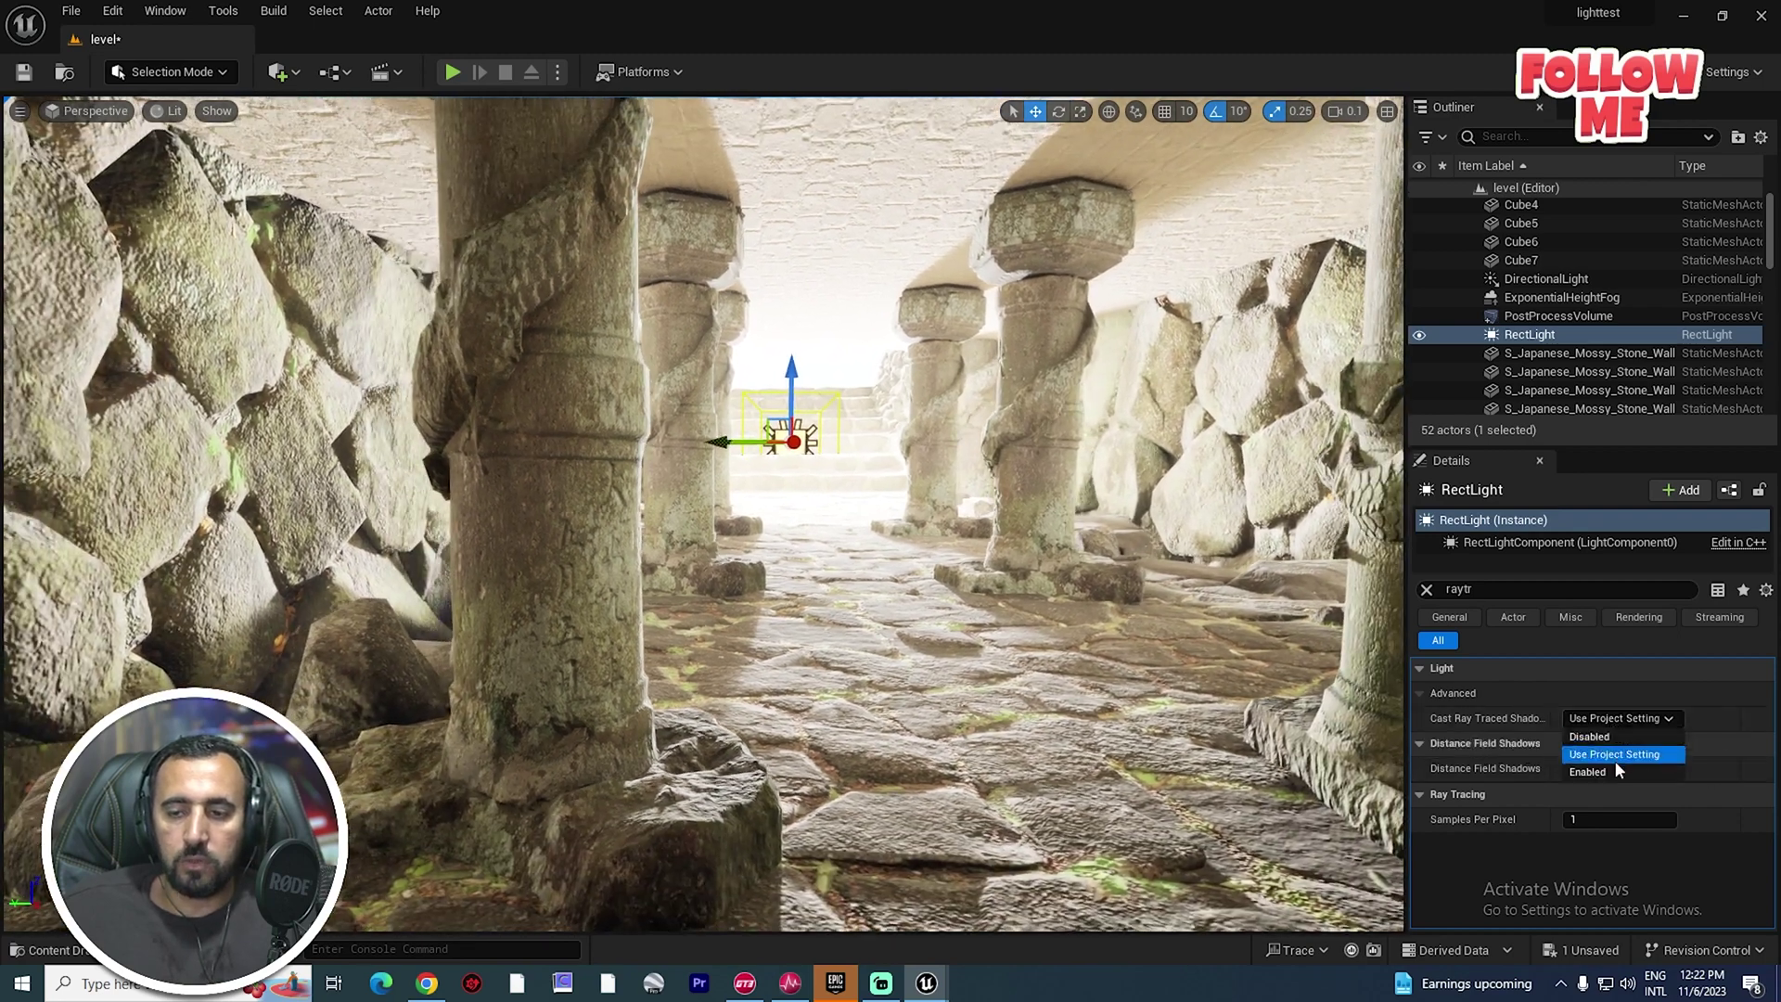
{"action": "left_click", "coordinate": [1610, 773]}
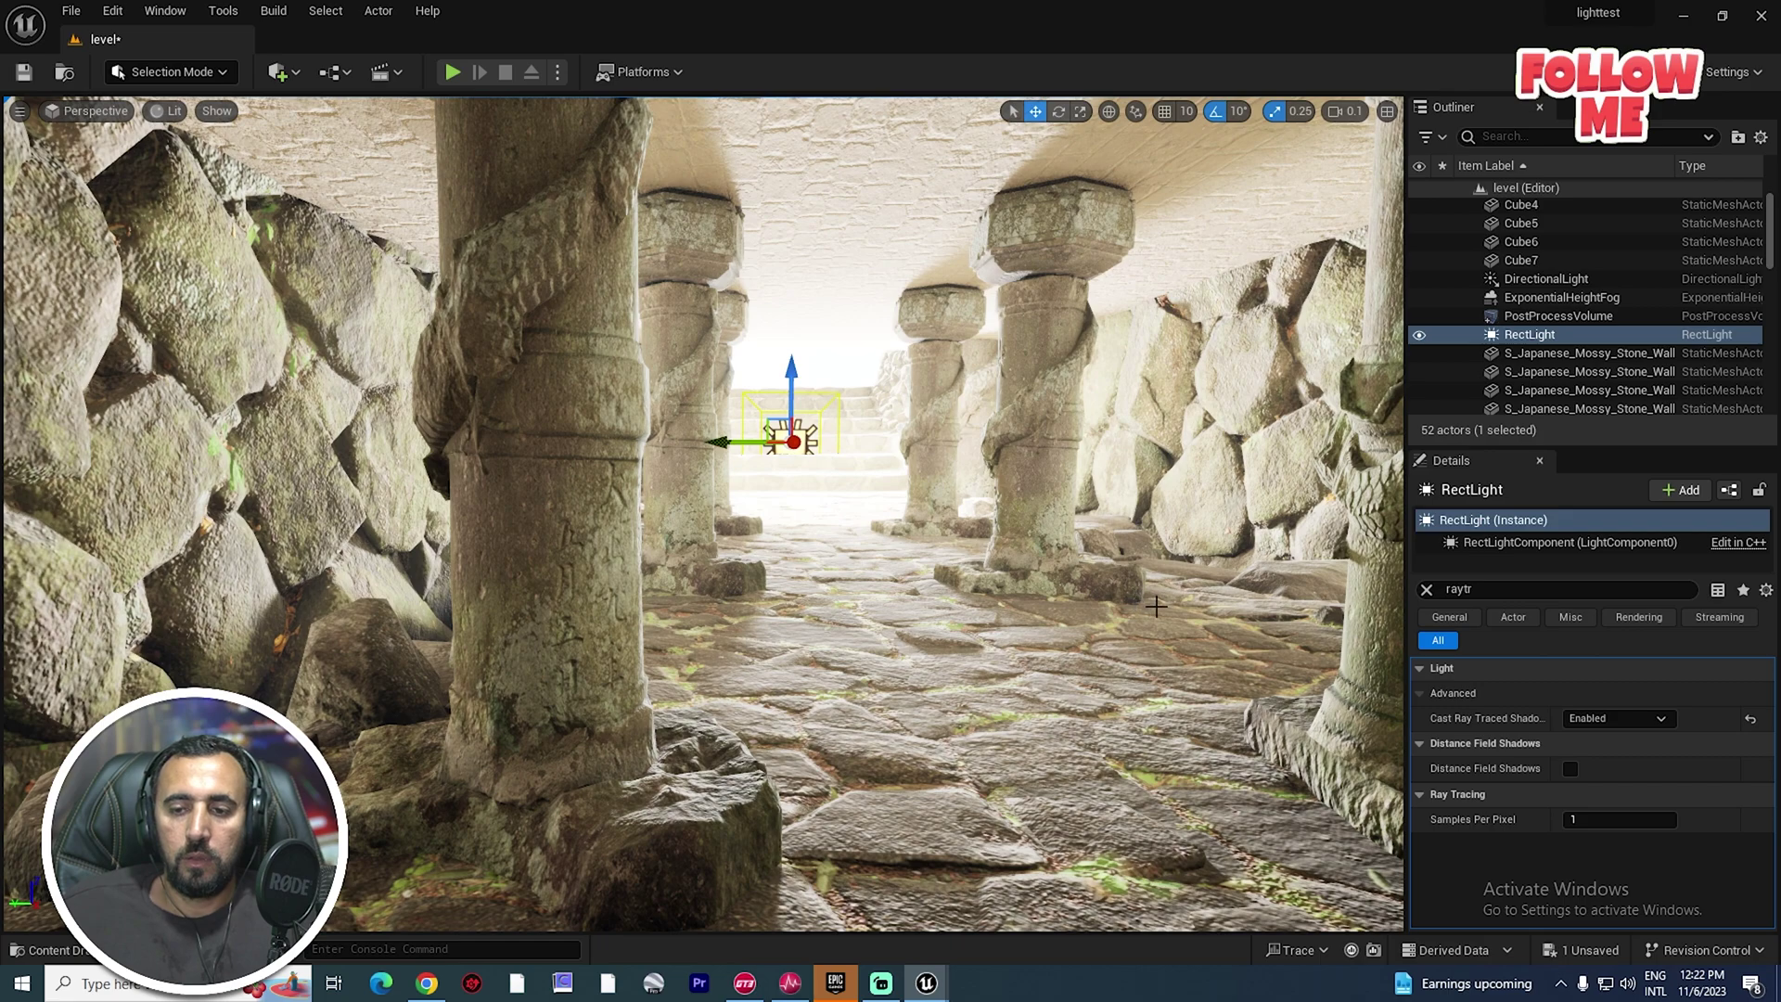
{"action": "key", "text": "s"}
{"action": "right_click_drag", "start_coordinate": [1172, 601], "coordinate": [1234, 594]}
{"action": "key", "text": "s"}
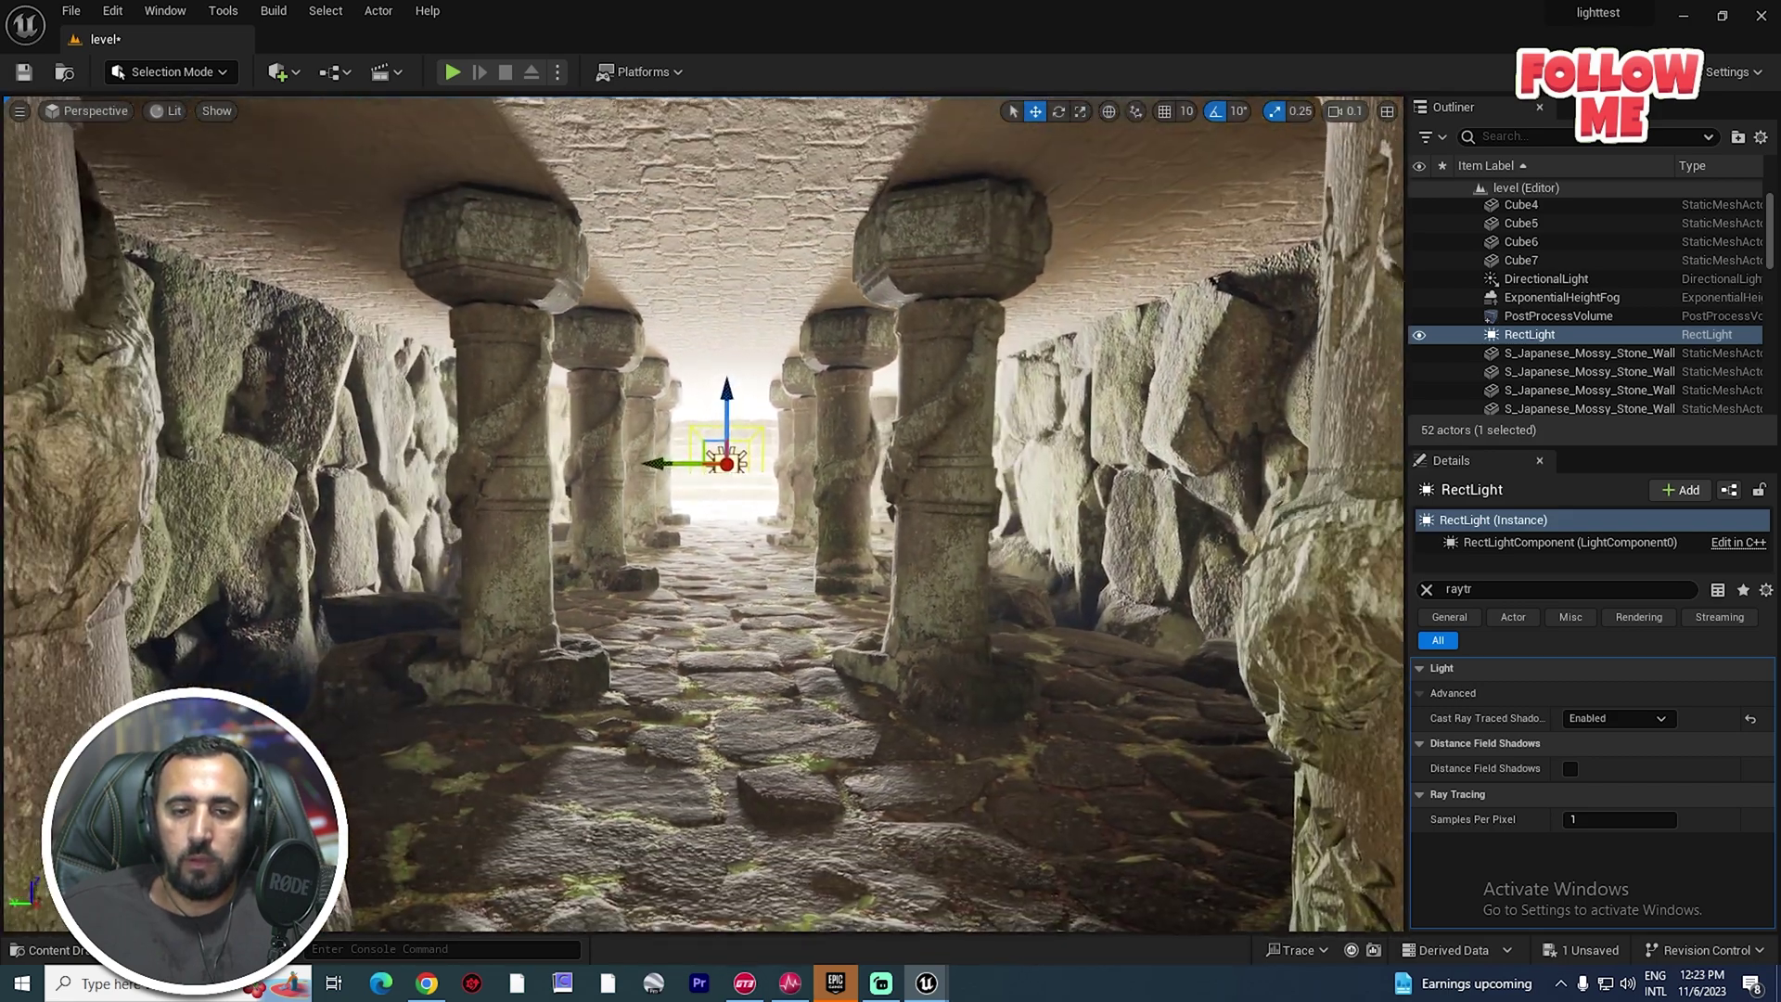
Set the directional light's intensity to about 9.29 lux.
{"action": "left_click", "coordinate": [1525, 280]}
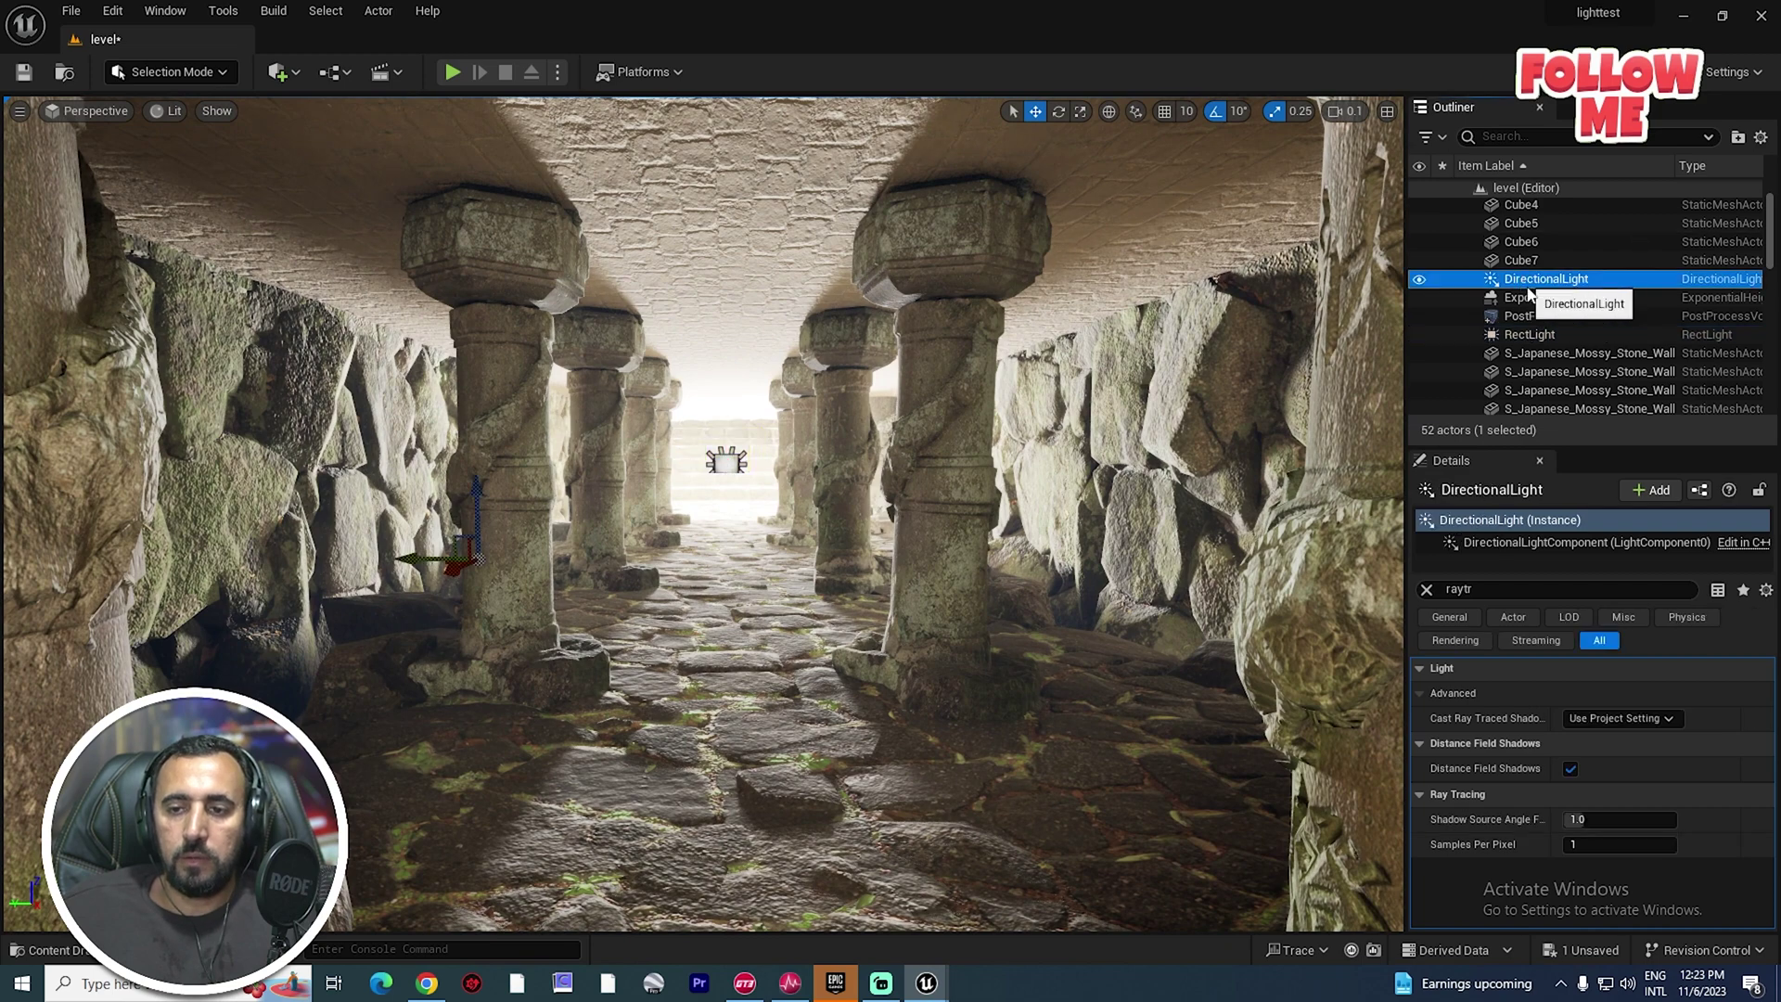
{"action": "left_click", "coordinate": [1427, 590]}
{"action": "left_click_drag", "start_coordinate": [1603, 817], "coordinate": [1611, 818]}
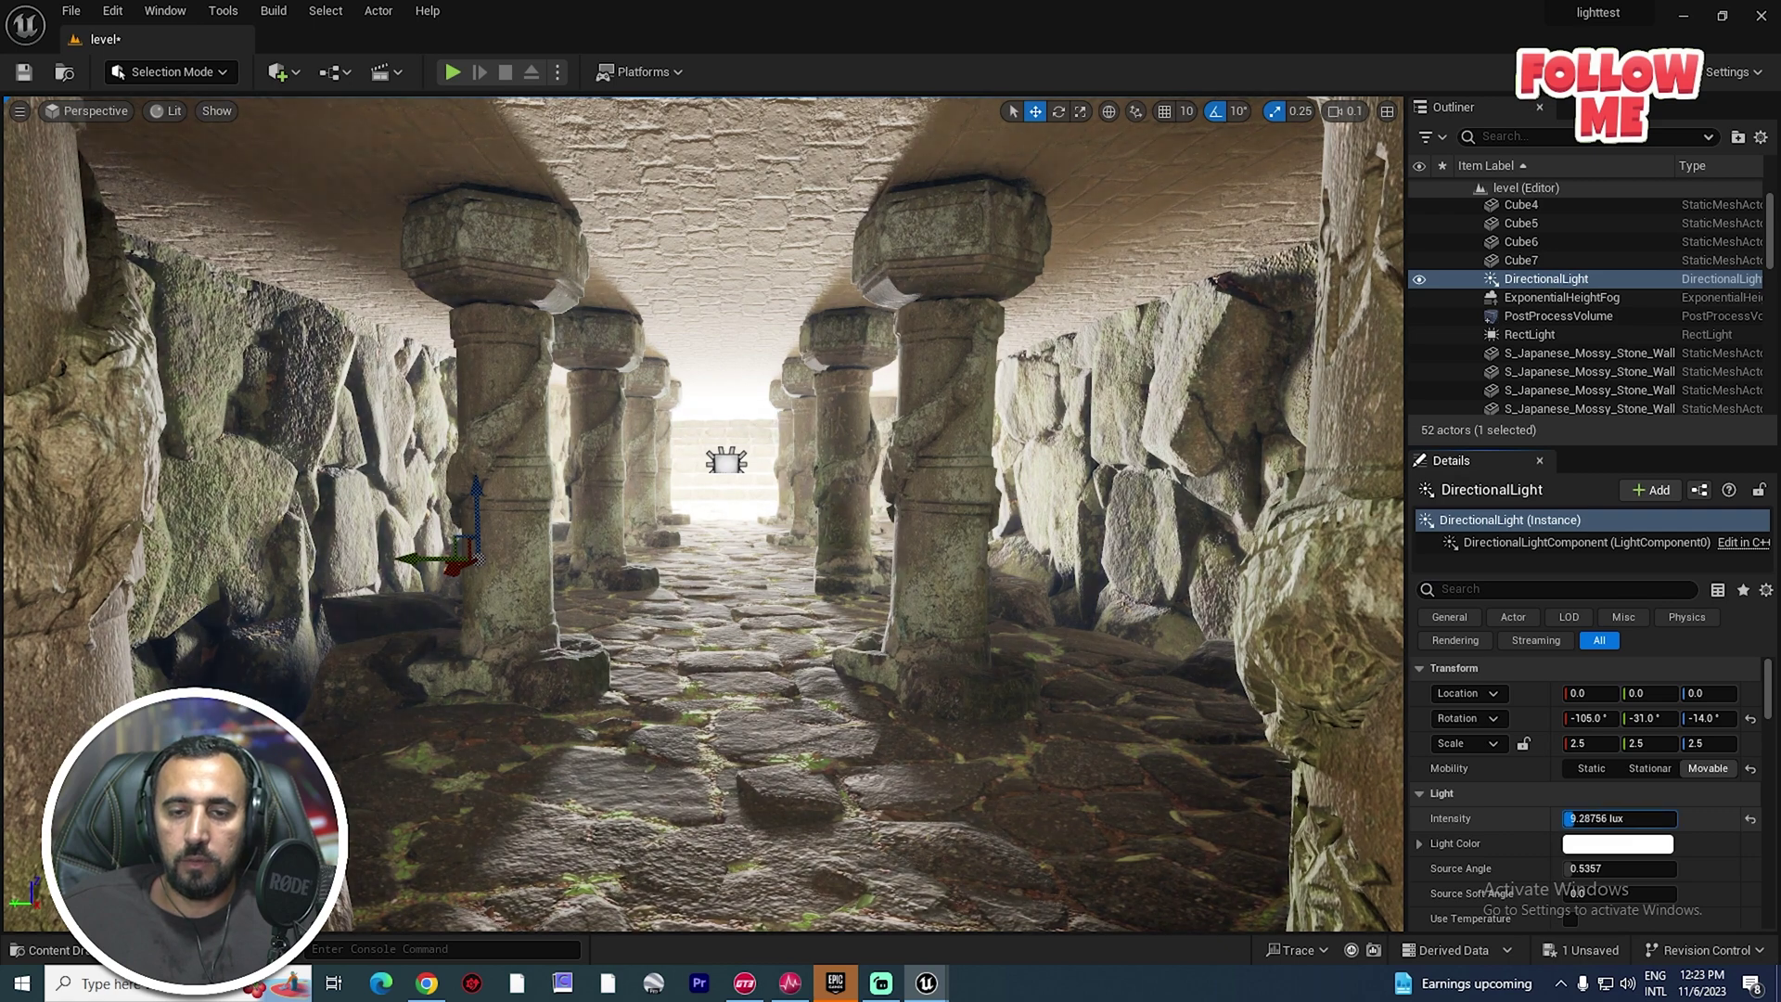
Raise the post process volume's Exposure Compensation to 5.0.
{"action": "left_click", "coordinate": [1535, 316]}
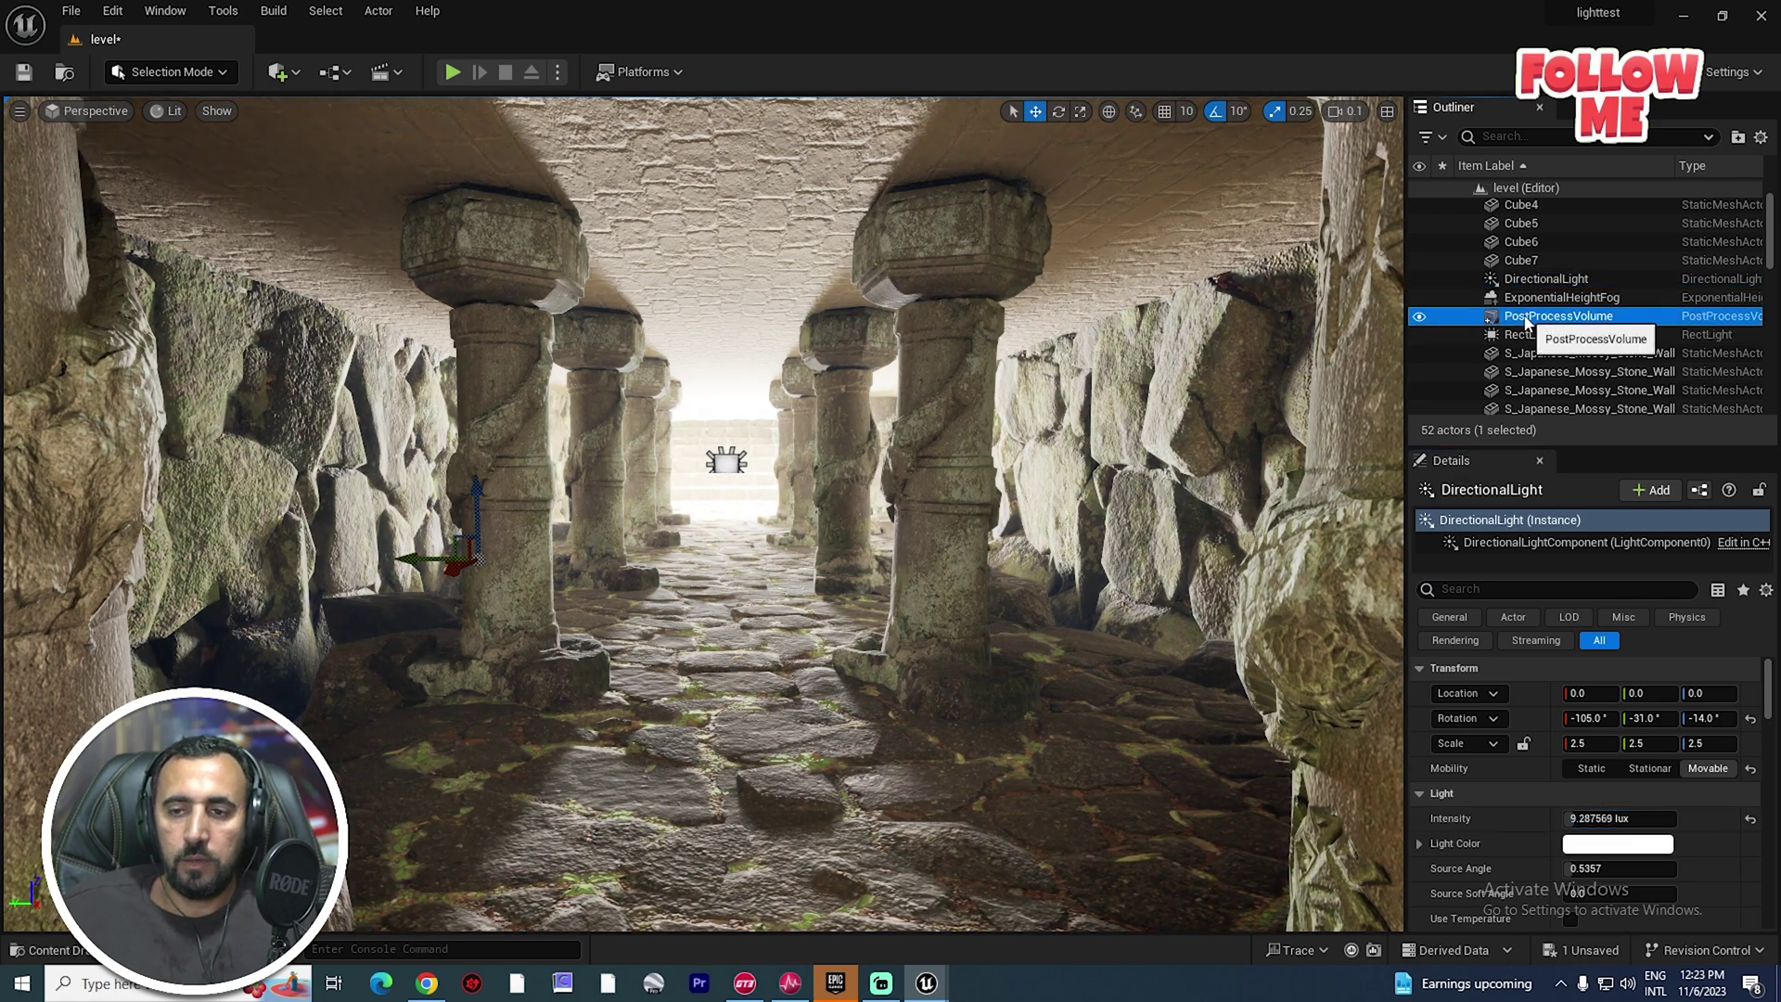
{"action": "left_click_drag", "start_coordinate": [1767, 694], "coordinate": [1775, 730]}
{"action": "left_click_drag", "start_coordinate": [1614, 666], "coordinate": [1633, 665]}
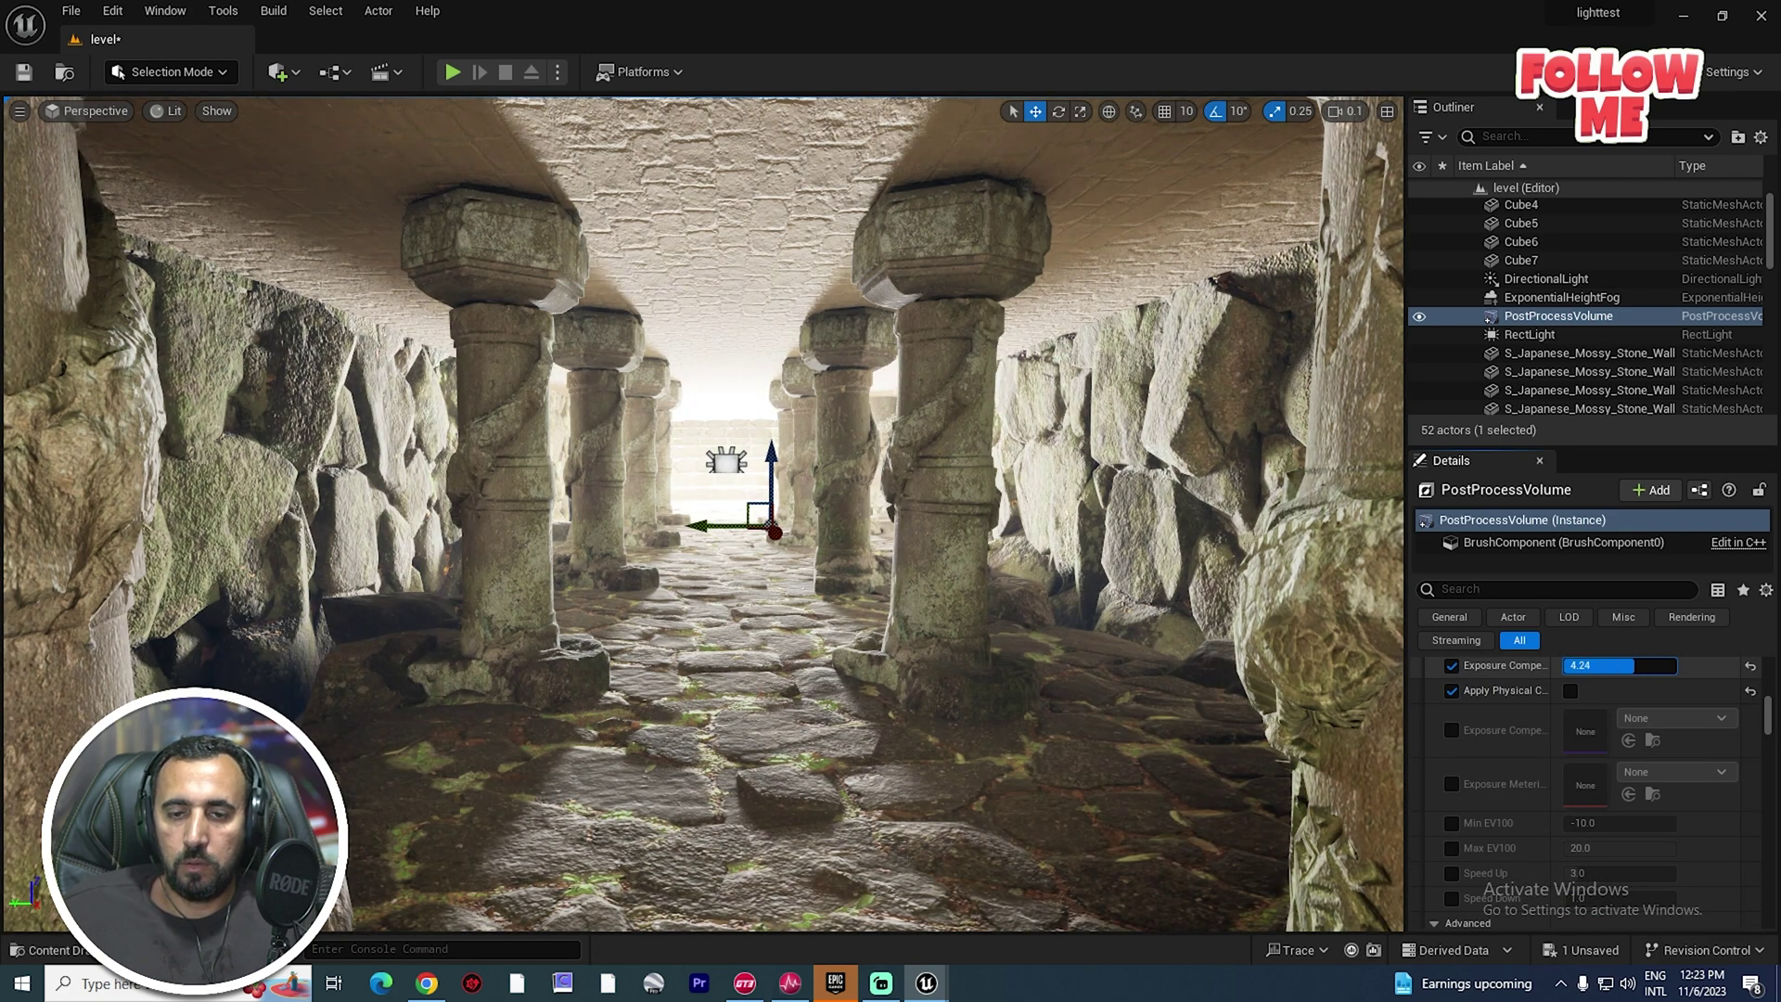
{"action": "key", "text": "s"}
{"action": "mouse_move", "coordinate": [977, 616]}
{"action": "right_mouse_down"}
{"action": "mouse_move", "coordinate": [1014, 619]}
{"action": "mouse_move", "coordinate": [957, 618]}
{"action": "right_mouse_up"}
{"action": "key", "text": "w"}
{"action": "key", "text": "a"}
{"action": "key", "text": "d"}
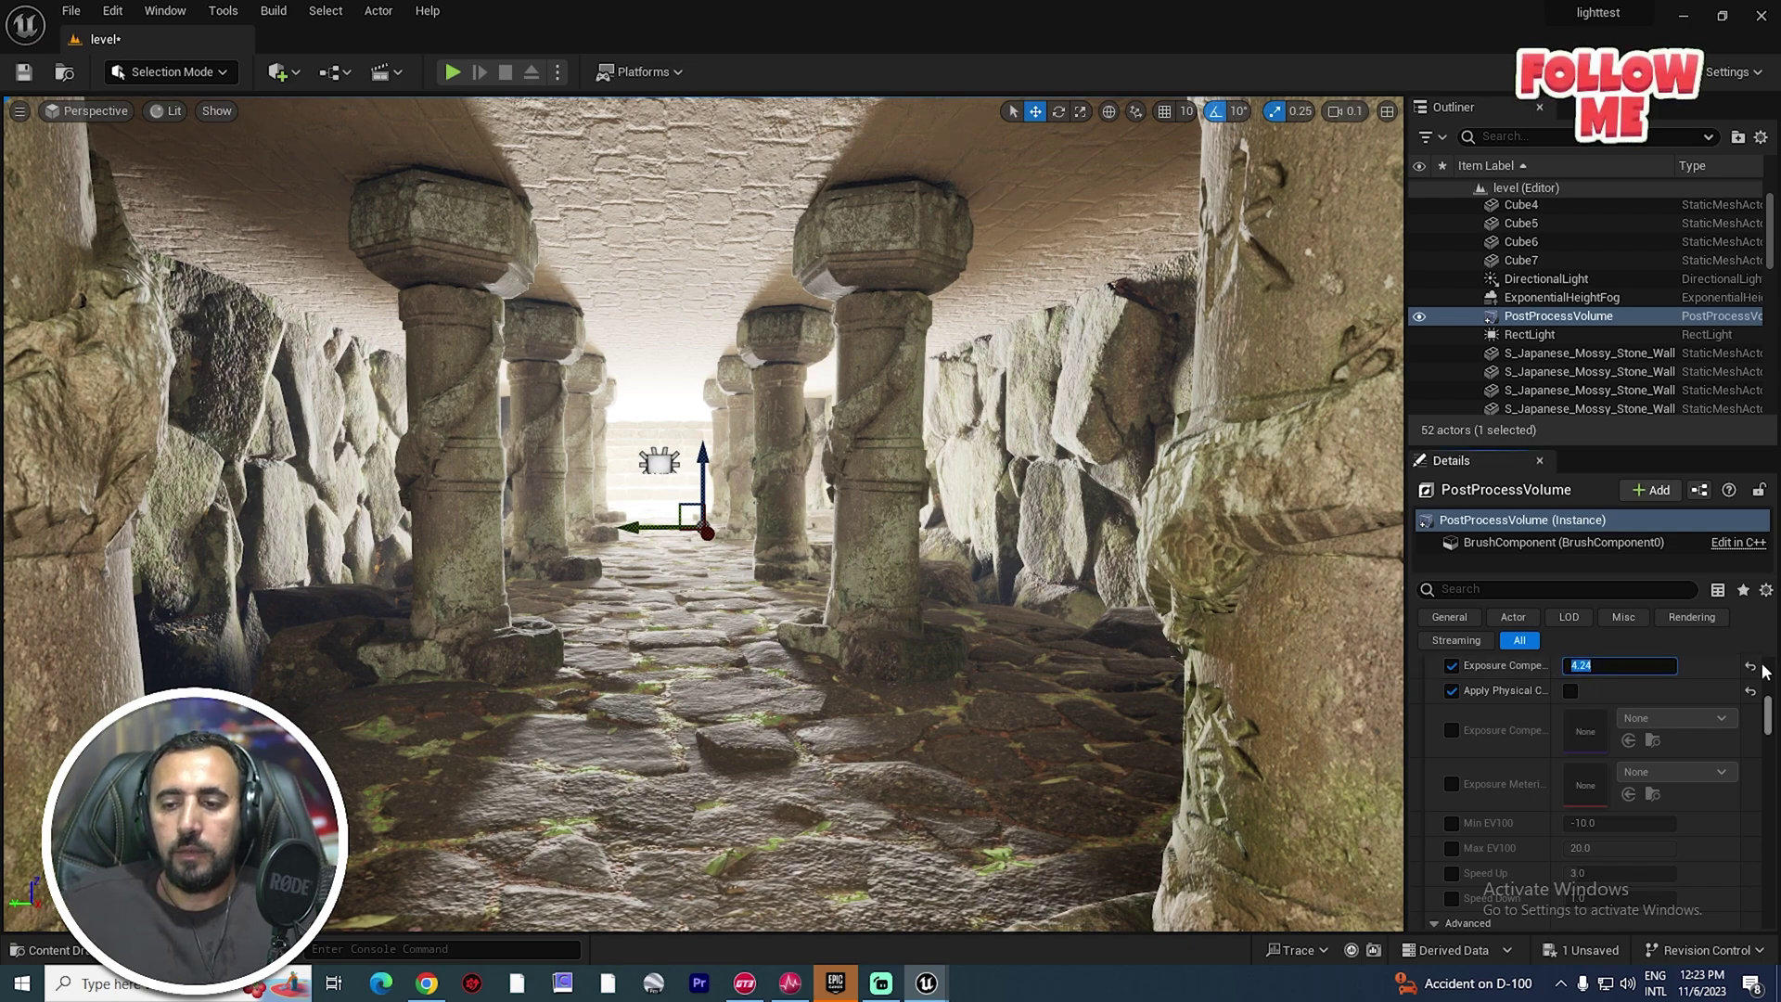
{"action": "type", "text": "5"}
{"action": "key", "text": "Return"}
{"action": "right_click_drag", "start_coordinate": [821, 591], "coordinate": [928, 596]}
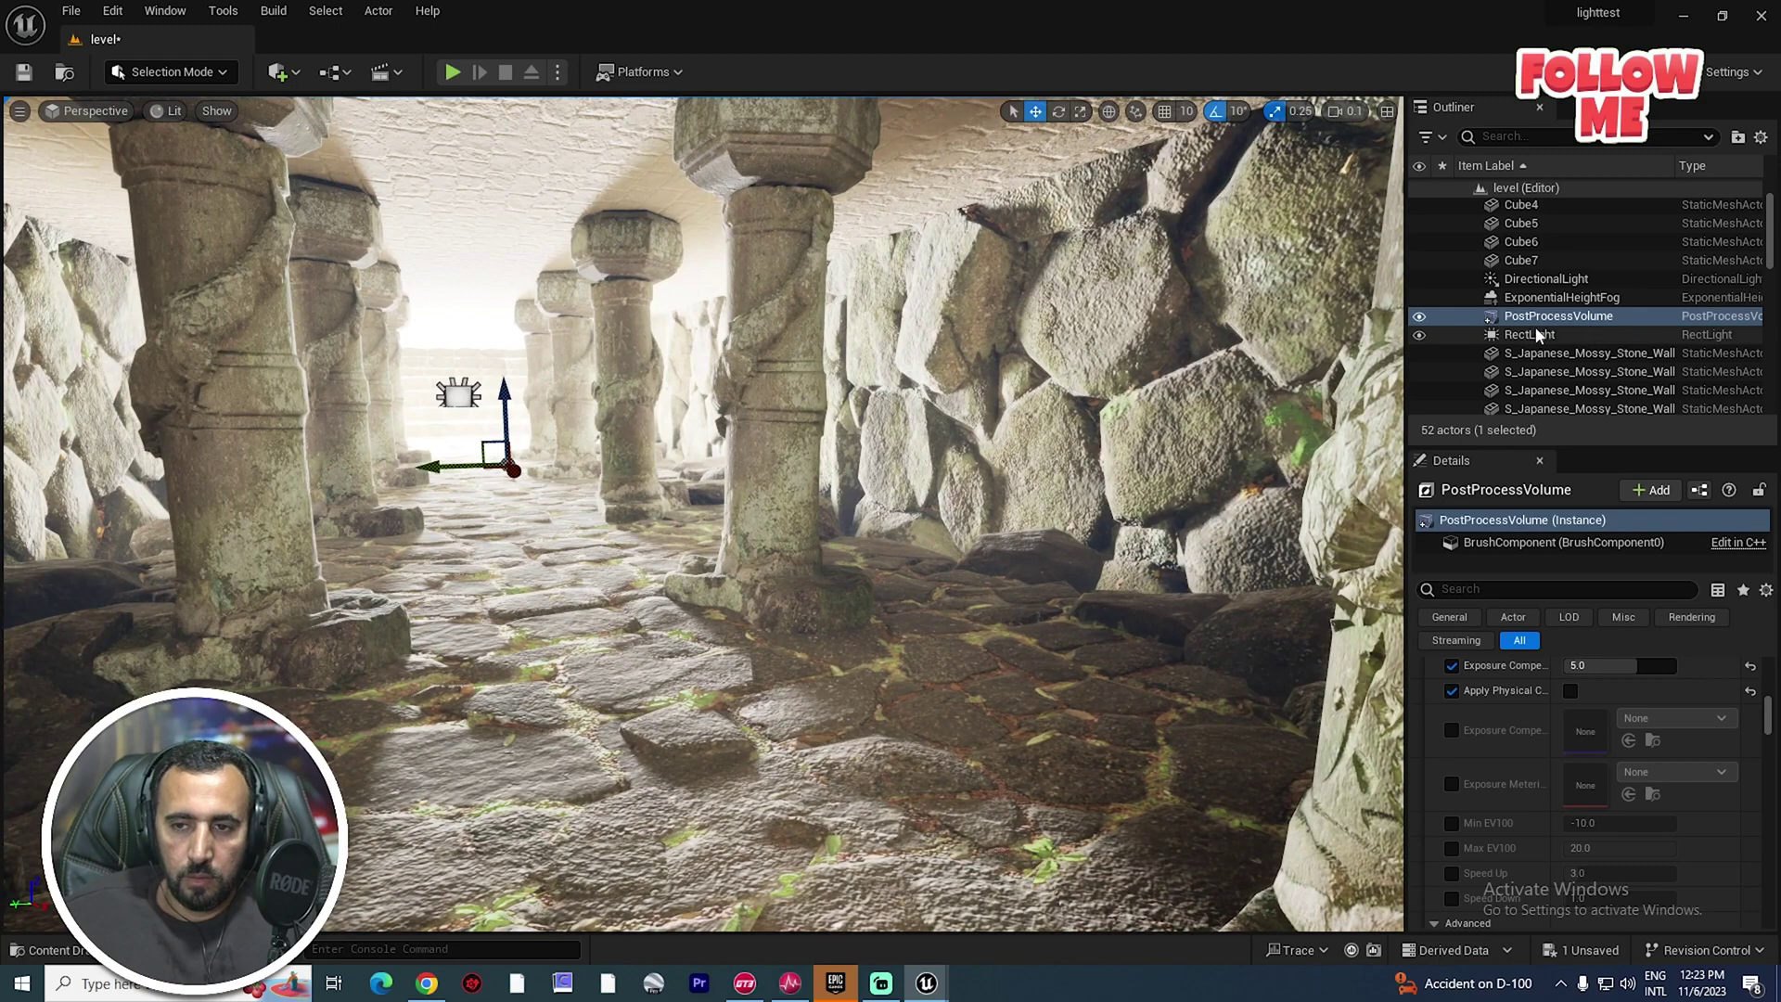
Set the Rect Light's intensity to 15 cd and check the pillars and walls up close.
{"action": "left_click", "coordinate": [1535, 334]}
{"action": "left_click_drag", "start_coordinate": [1773, 787], "coordinate": [1765, 703]}
{"action": "mouse_move", "coordinate": [1614, 818]}
{"action": "left_mouse_down"}
{"action": "mouse_move", "coordinate": [1576, 818]}
{"action": "mouse_move", "coordinate": [1591, 818]}
{"action": "left_mouse_up"}
{"action": "right_click_drag", "start_coordinate": [768, 601], "coordinate": [646, 546]}
{"action": "key", "text": "w"}
{"action": "key", "text": "w"}
{"action": "right_click_drag", "start_coordinate": [868, 590], "coordinate": [769, 600]}
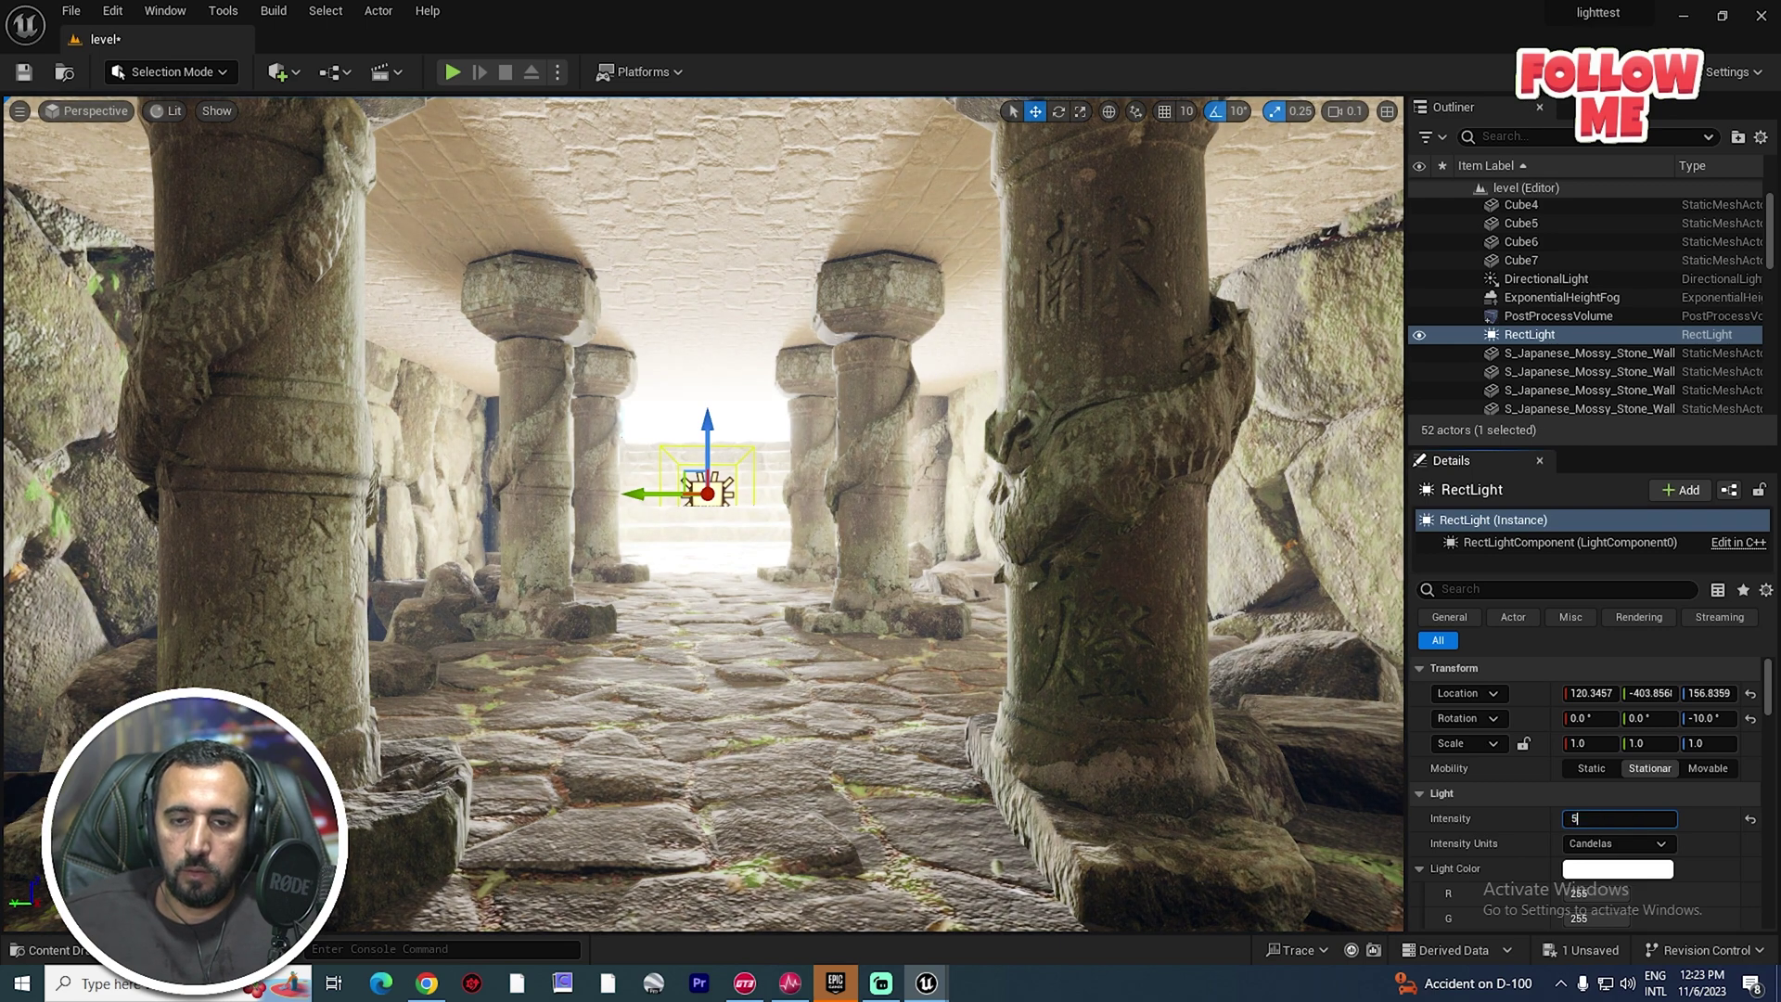
{"action": "type", "text": "15"}
{"action": "key", "text": "Return"}
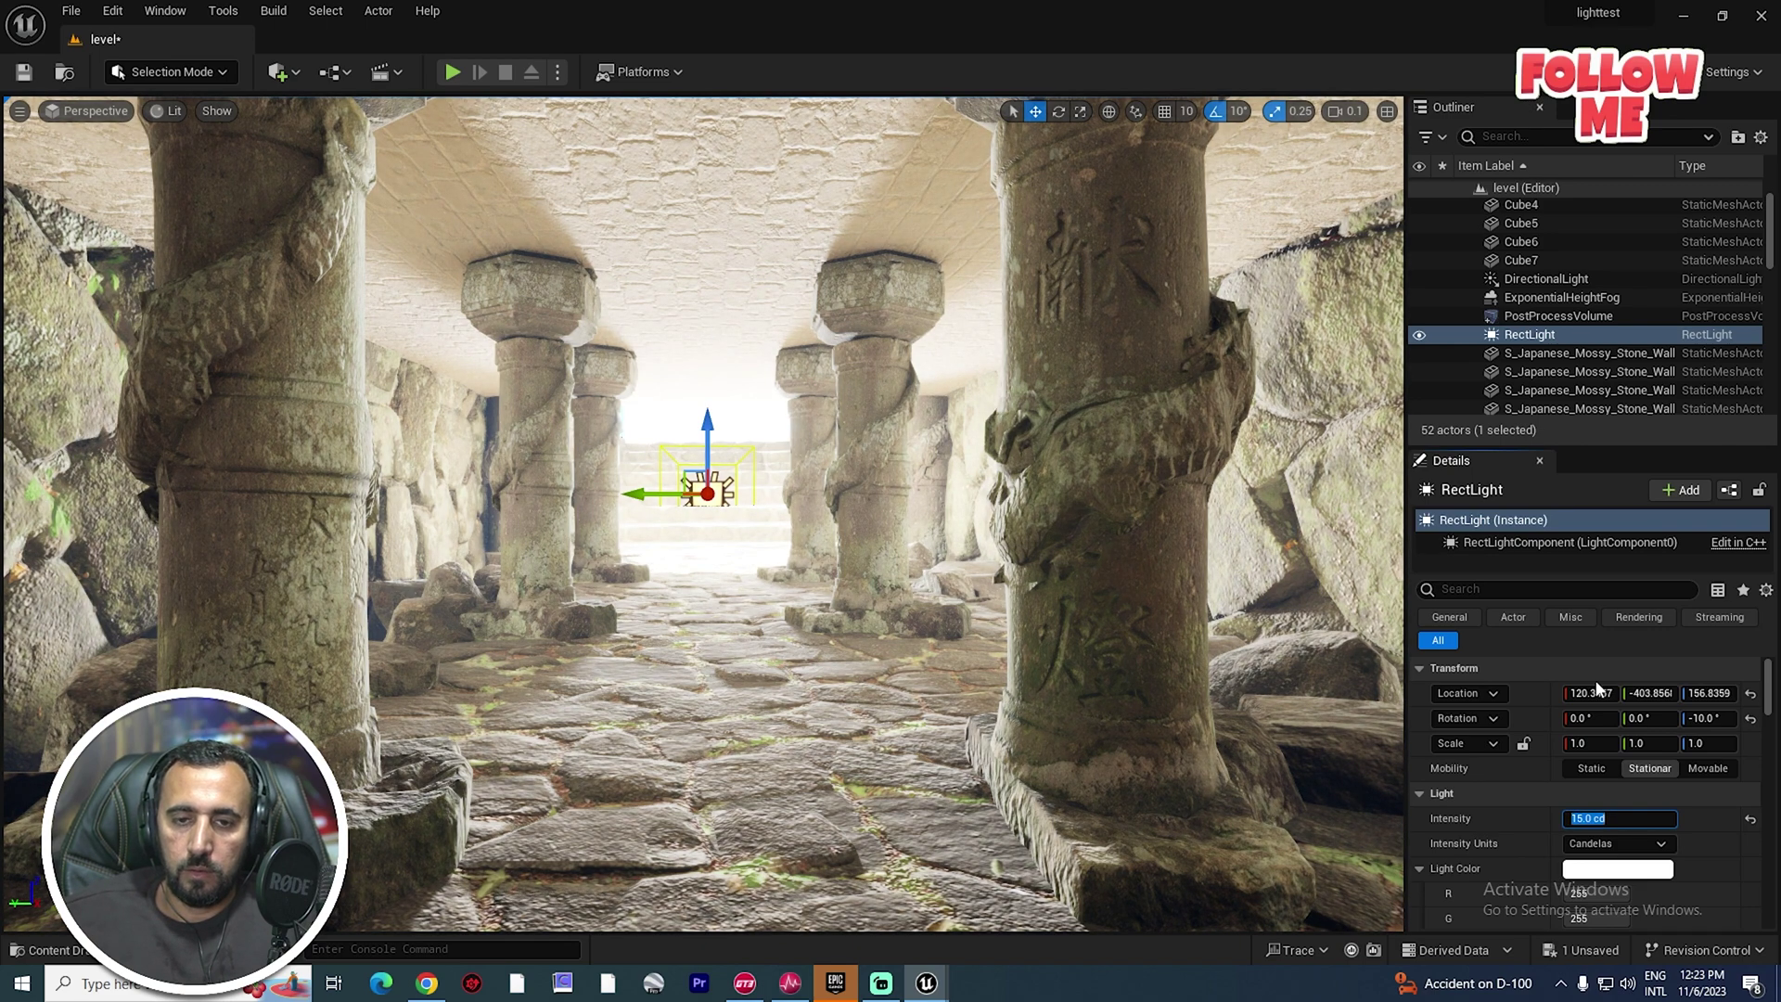
{"action": "key", "text": "s"}
{"action": "right_click_drag", "start_coordinate": [1121, 680], "coordinate": [1104, 733]}
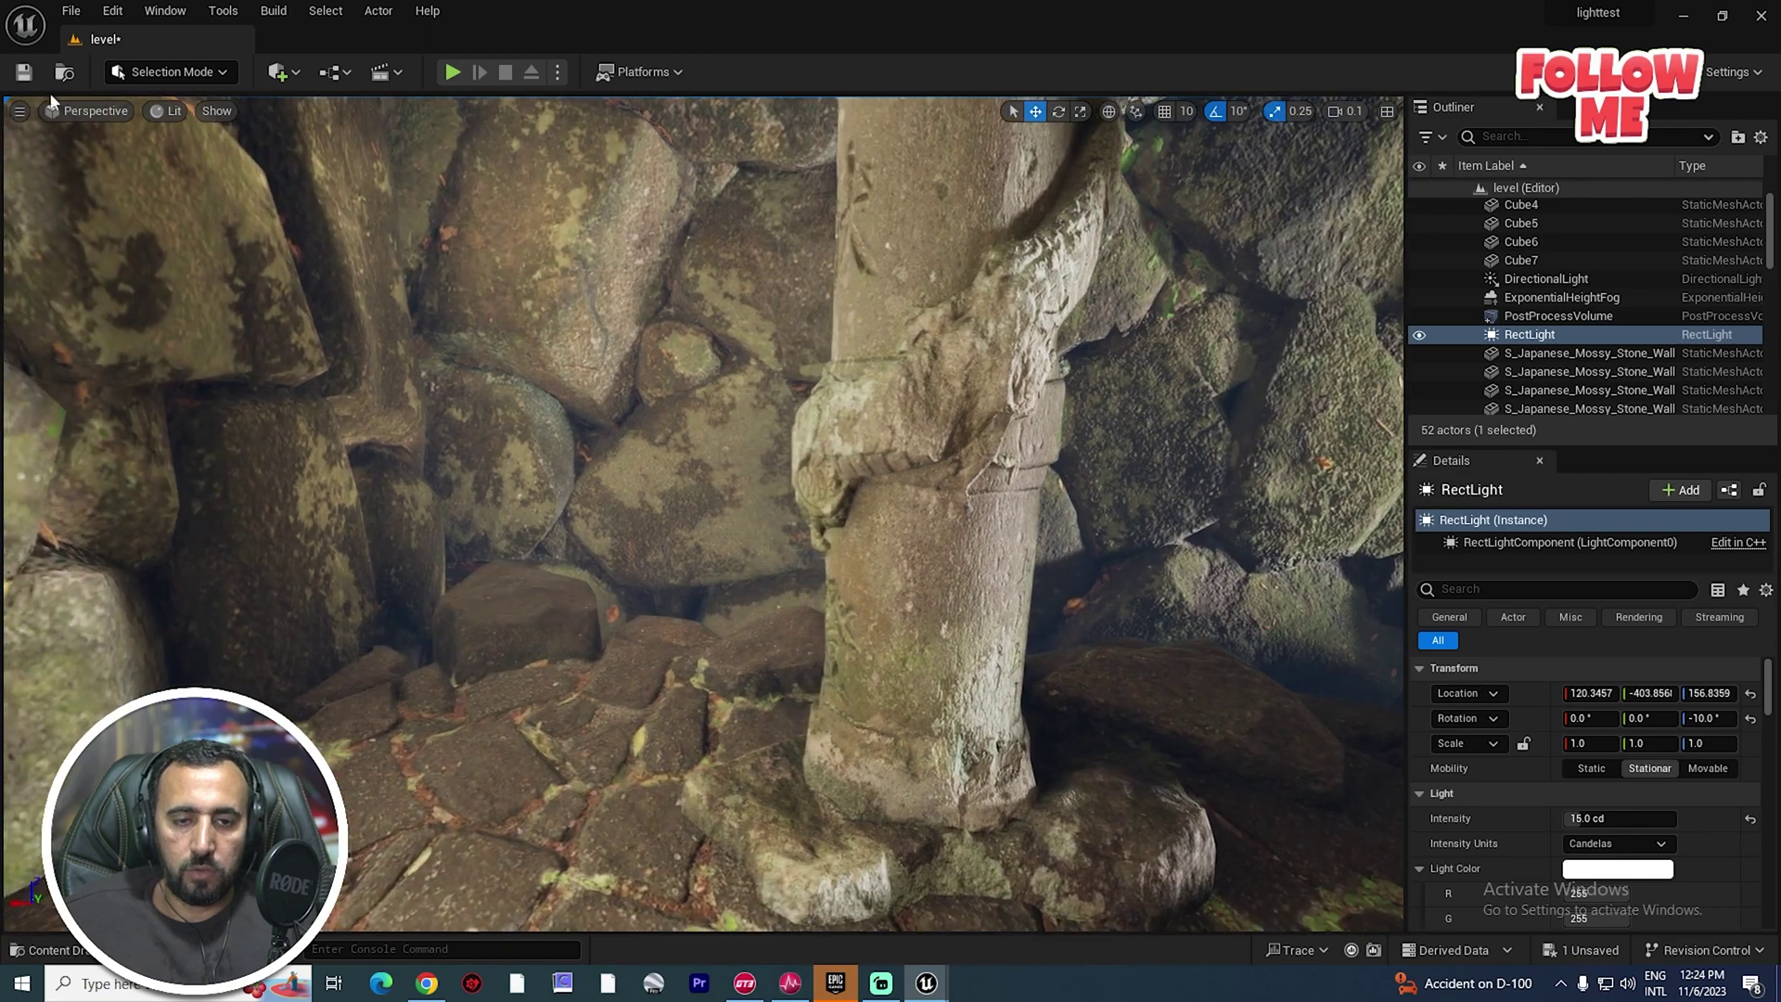
Add a point light beside the pillar near the stone wall and set its intensity to 0.1 cd.
{"action": "left_click", "coordinate": [278, 73]}
{"action": "mouse_move", "coordinate": [350, 246]}
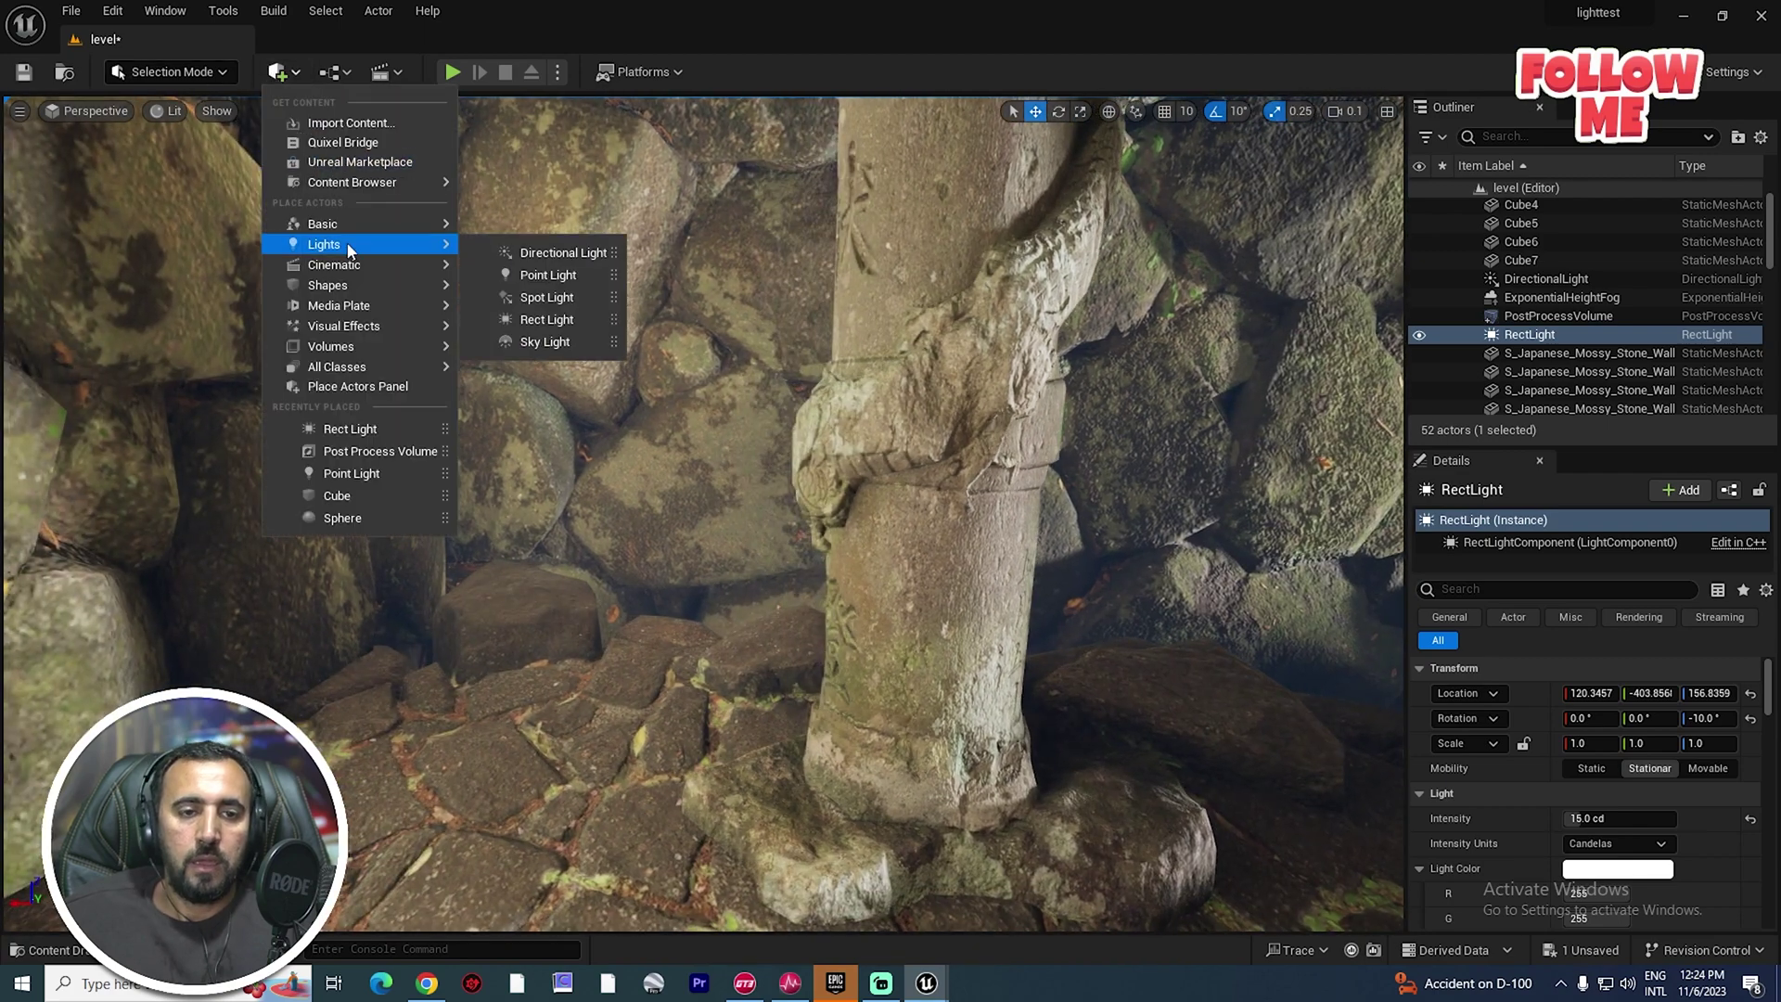
{"action": "left_click", "coordinate": [550, 276]}
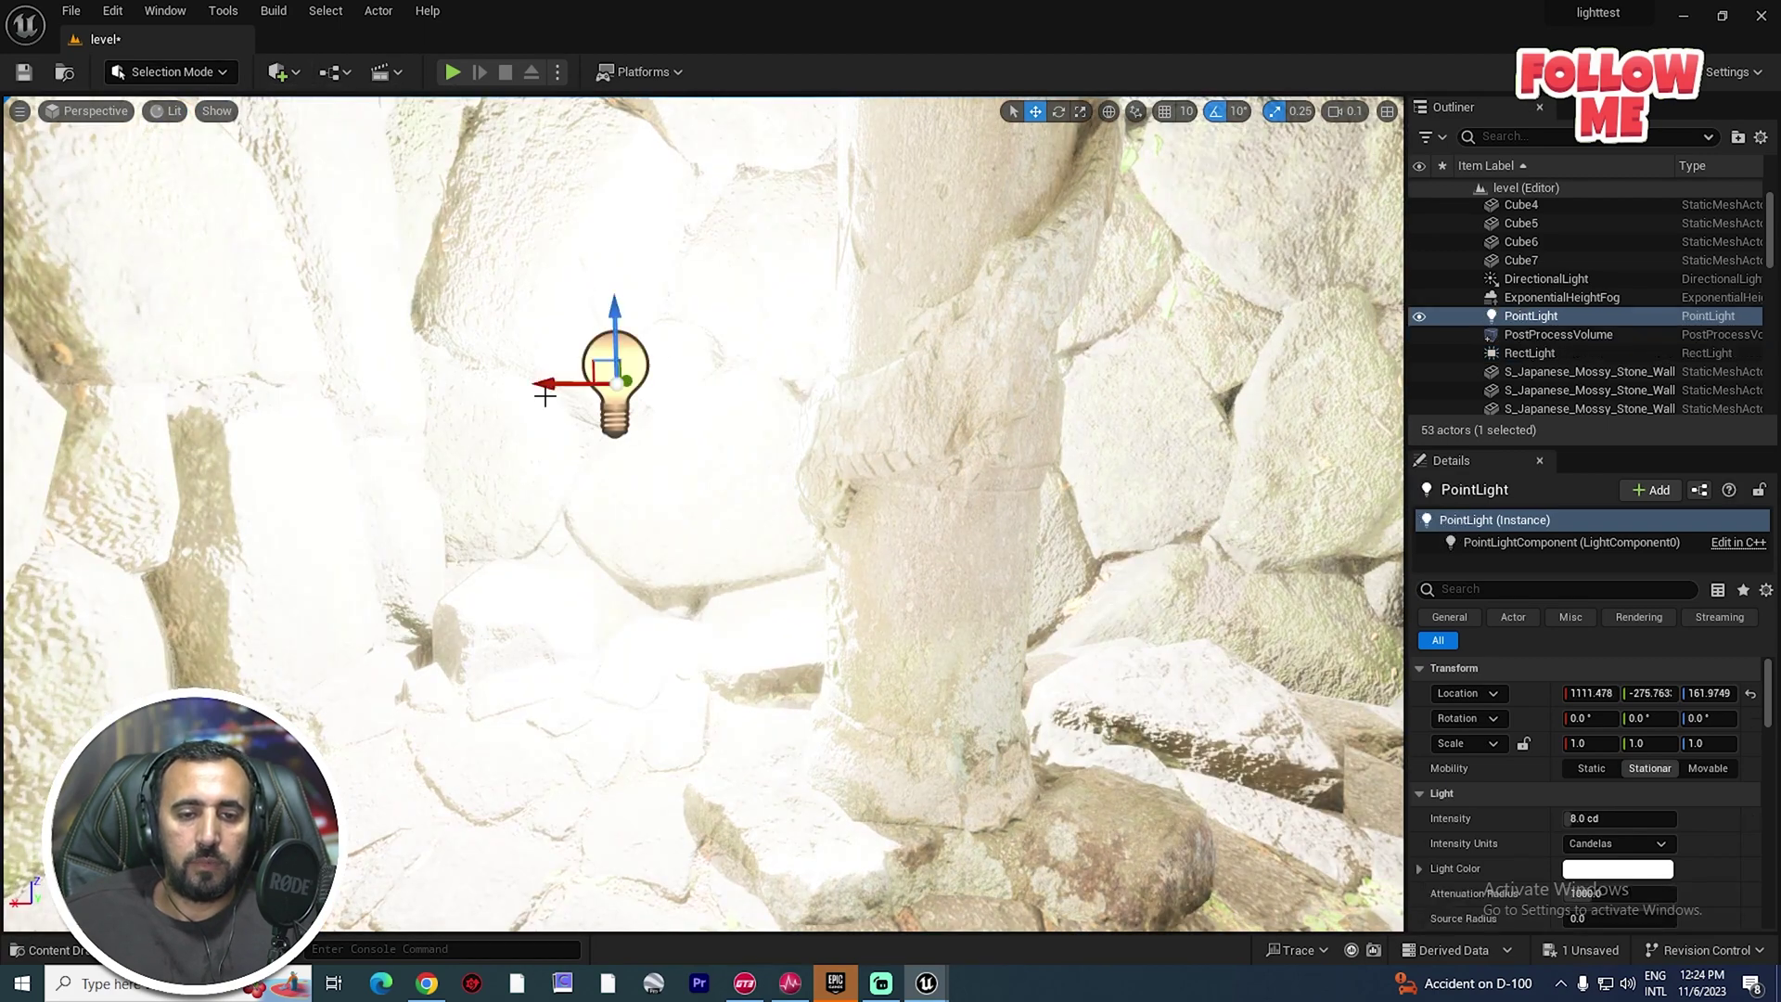
{"action": "left_click", "coordinate": [1619, 818]}
{"action": "type", "text": "0"}
{"action": "key", "text": "Return"}
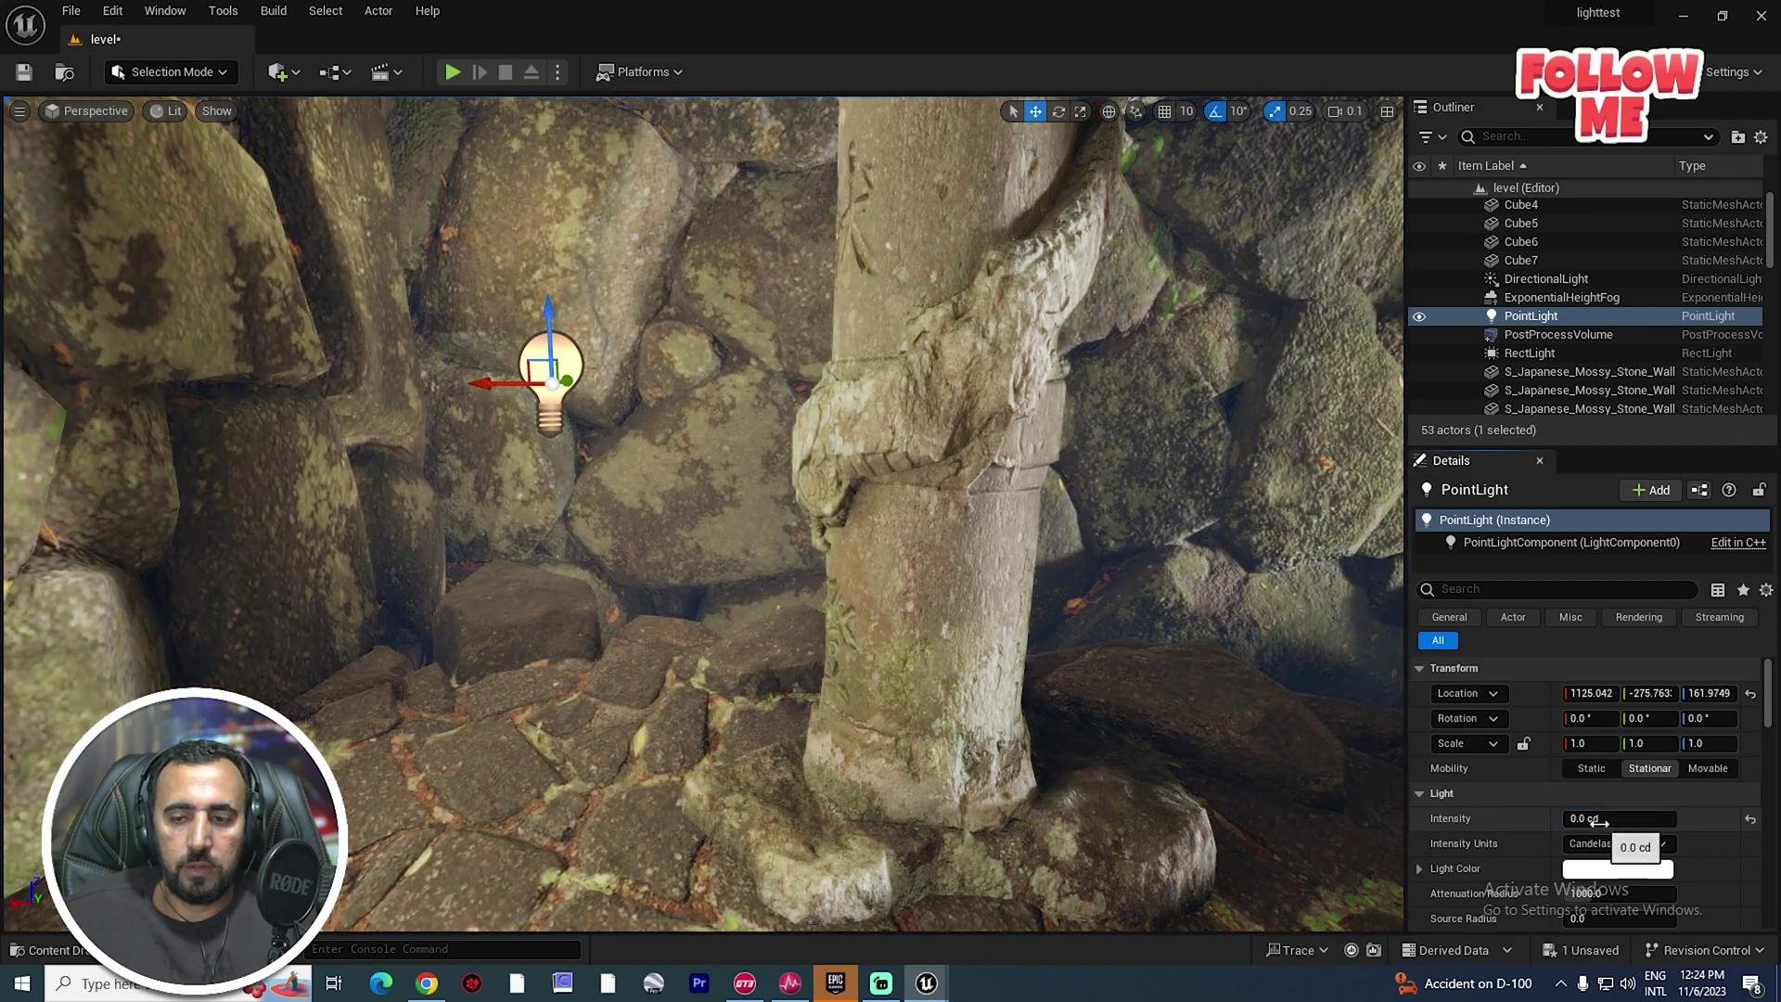
{"action": "left_click", "coordinate": [1601, 820]}
{"action": "type", "text": "0.1"}
{"action": "key", "text": "Return"}
Move the point light up into the wall corner behind the pillar, to about X 1103, Y -288, Z 196.
{"action": "mouse_move", "coordinate": [518, 303]}
{"action": "right_mouse_down"}
{"action": "mouse_move", "coordinate": [593, 371]}
{"action": "mouse_move", "coordinate": [518, 303]}
{"action": "right_mouse_up"}
{"action": "left_click_drag", "start_coordinate": [513, 341], "coordinate": [449, 396]}
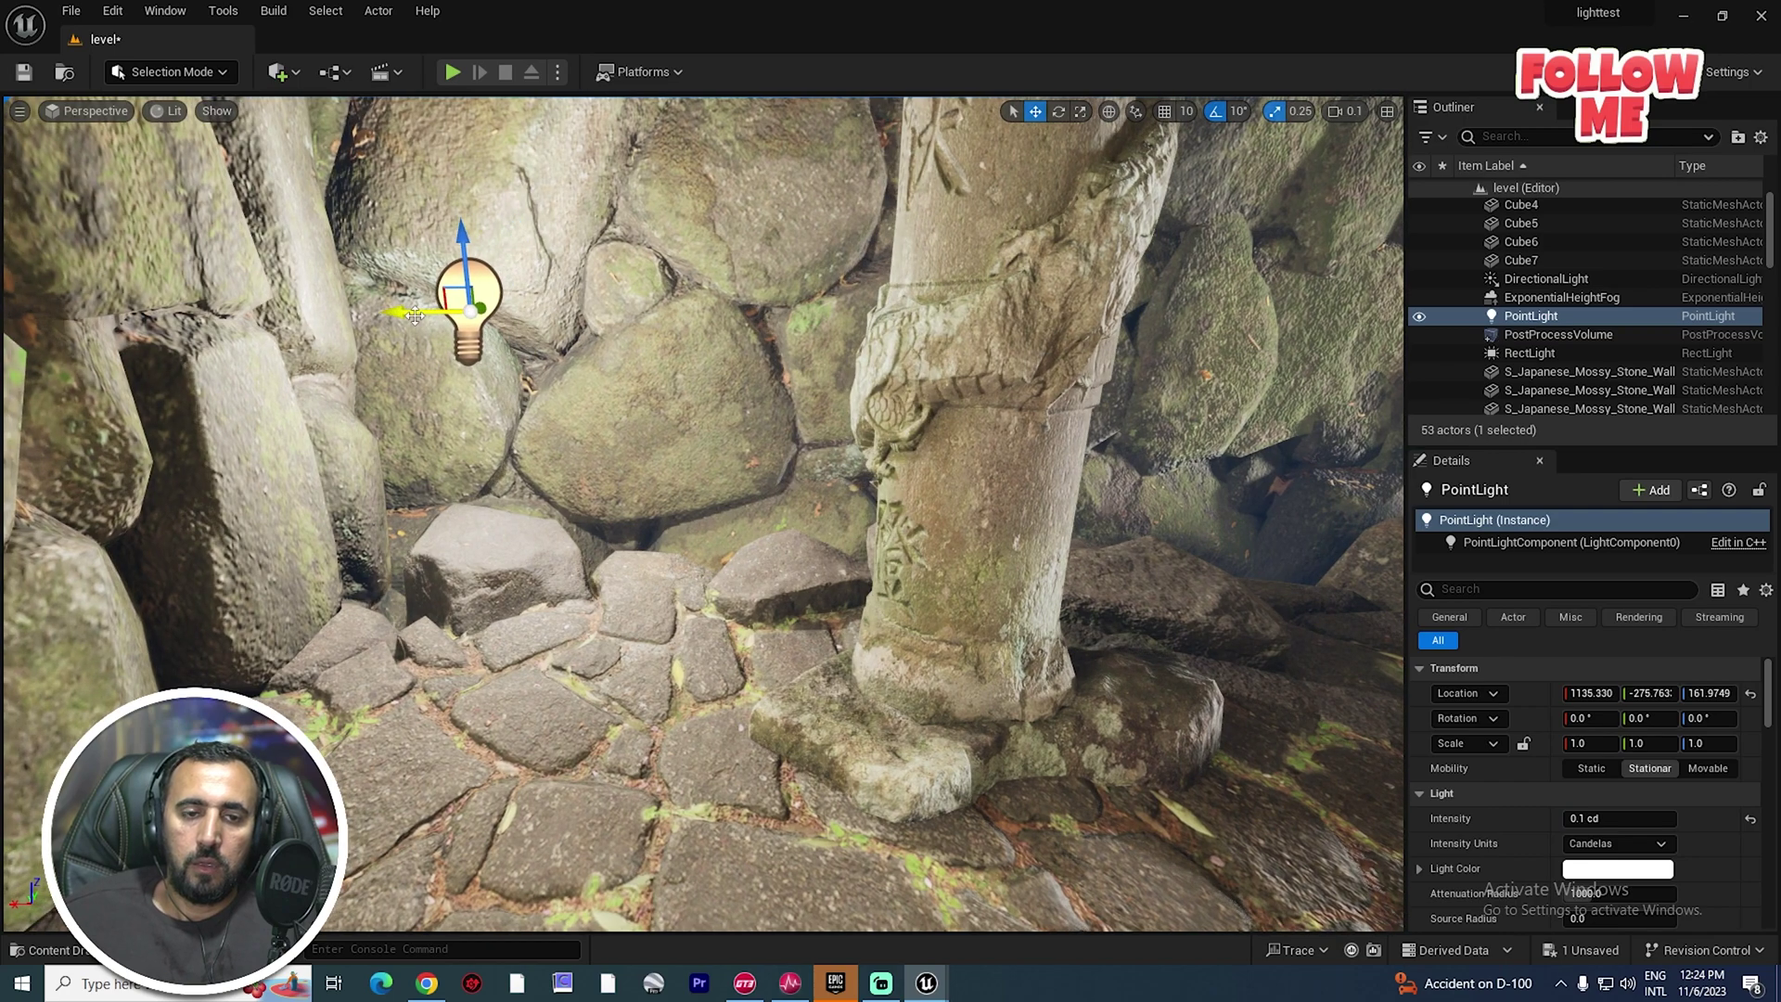
{"action": "left_click_drag", "start_coordinate": [414, 315], "coordinate": [481, 315]}
{"action": "mouse_move", "coordinate": [906, 386]}
{"action": "right_mouse_down"}
{"action": "mouse_move", "coordinate": [668, 386]}
{"action": "mouse_move", "coordinate": [906, 386]}
{"action": "right_mouse_up"}
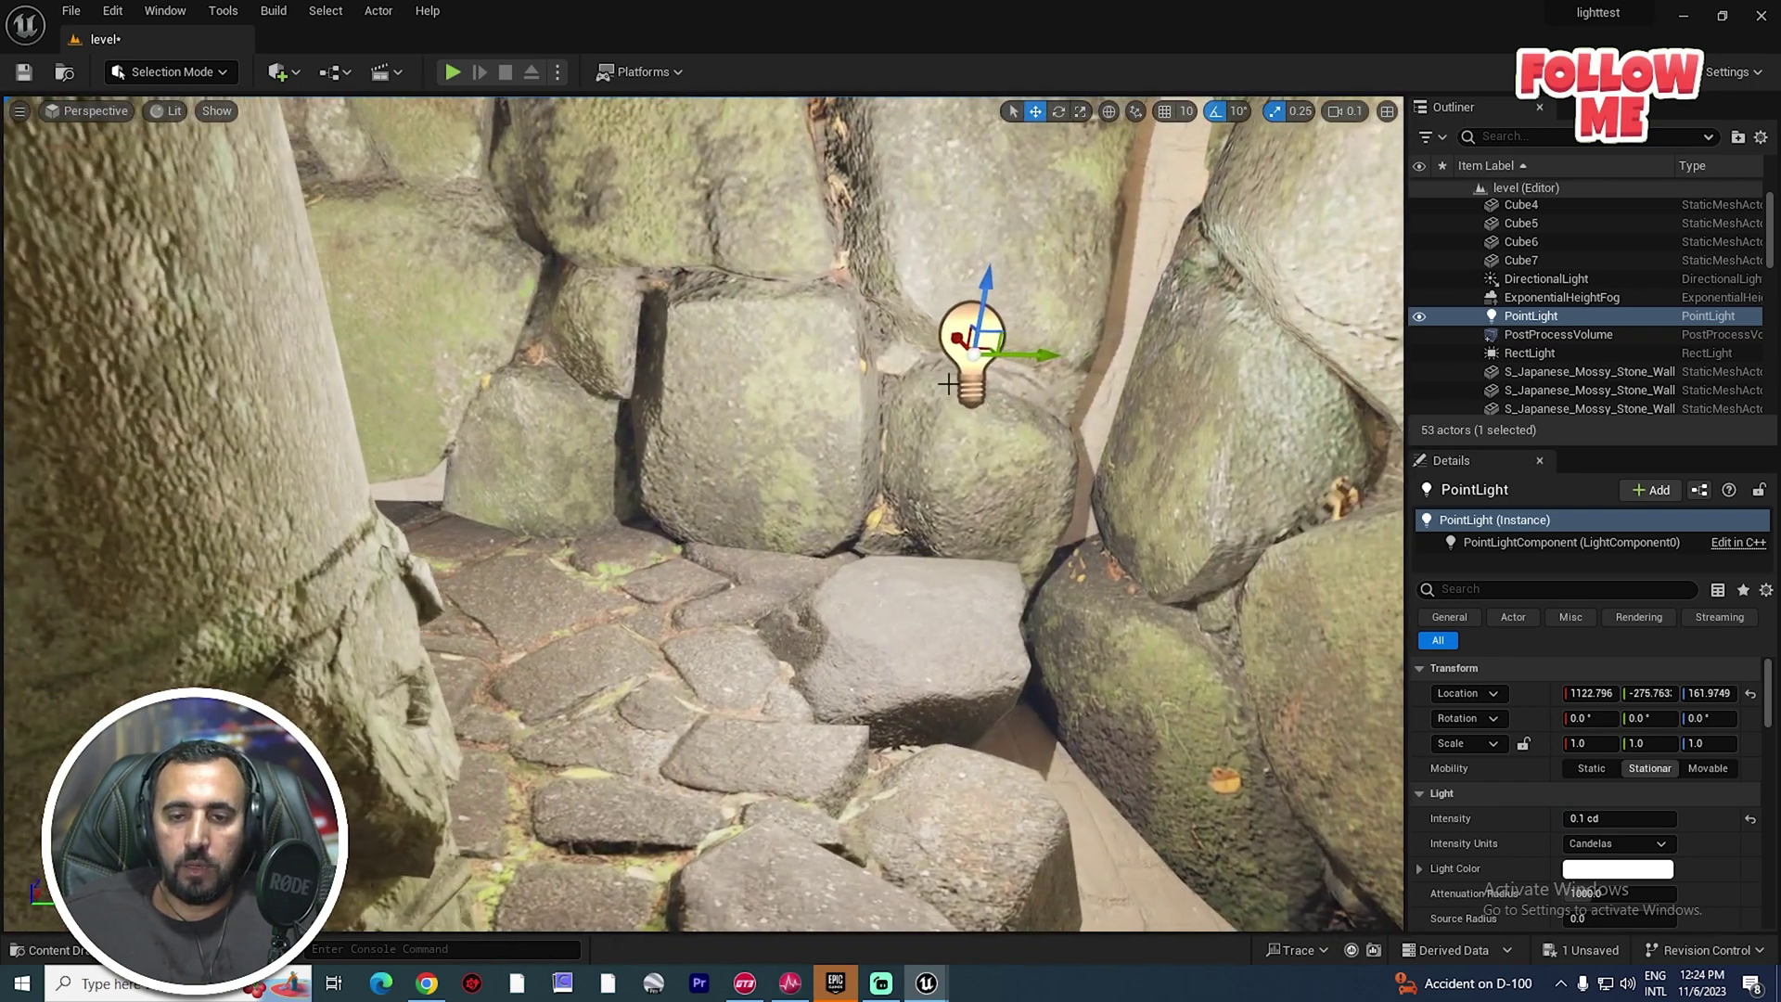
{"action": "left_click_drag", "start_coordinate": [1023, 355], "coordinate": [924, 350]}
{"action": "right_click_drag", "start_coordinate": [923, 351], "coordinate": [1111, 362]}
{"action": "left_click_drag", "start_coordinate": [685, 529], "coordinate": [828, 525]}
{"action": "left_click_drag", "start_coordinate": [873, 459], "coordinate": [879, 269]}
{"action": "right_click_drag", "start_coordinate": [880, 269], "coordinate": [677, 222]}
Save the level and place the P_Fire particle effect from the project content, searching for "fire", on the floor near the pillar.
{"action": "key", "text": "ctrl+space"}
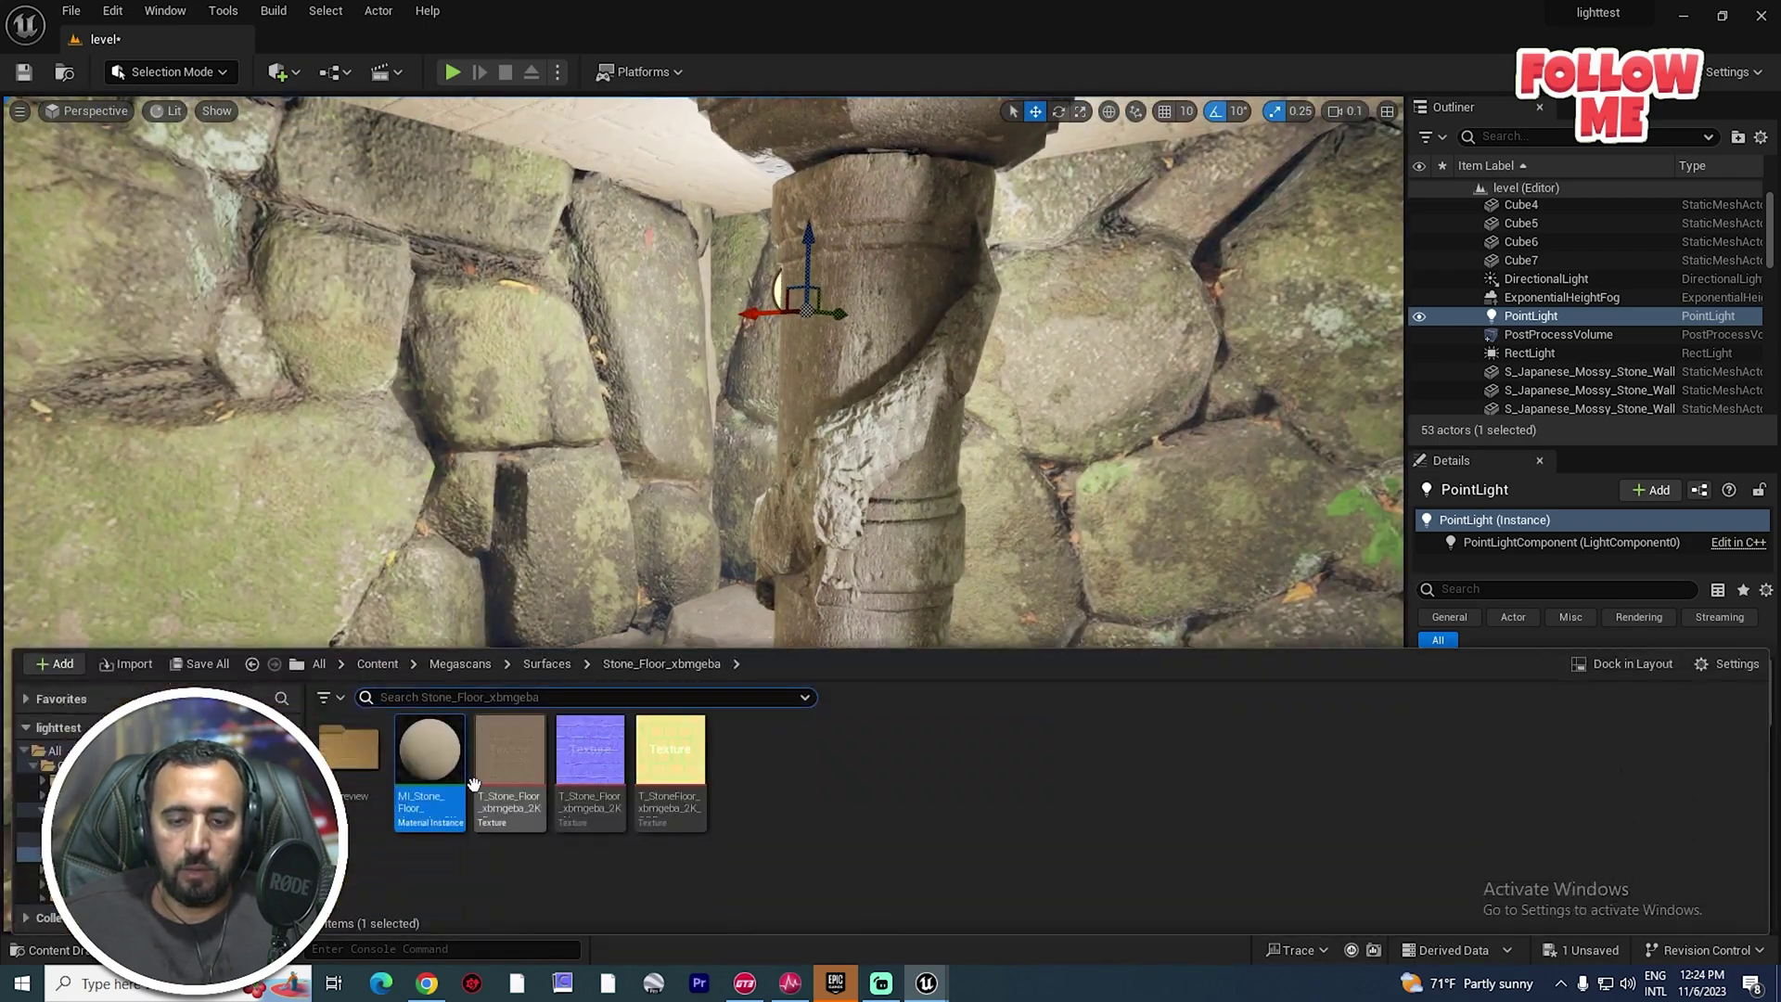
{"action": "left_click", "coordinate": [376, 664]}
{"action": "key", "text": "ctrl+s"}
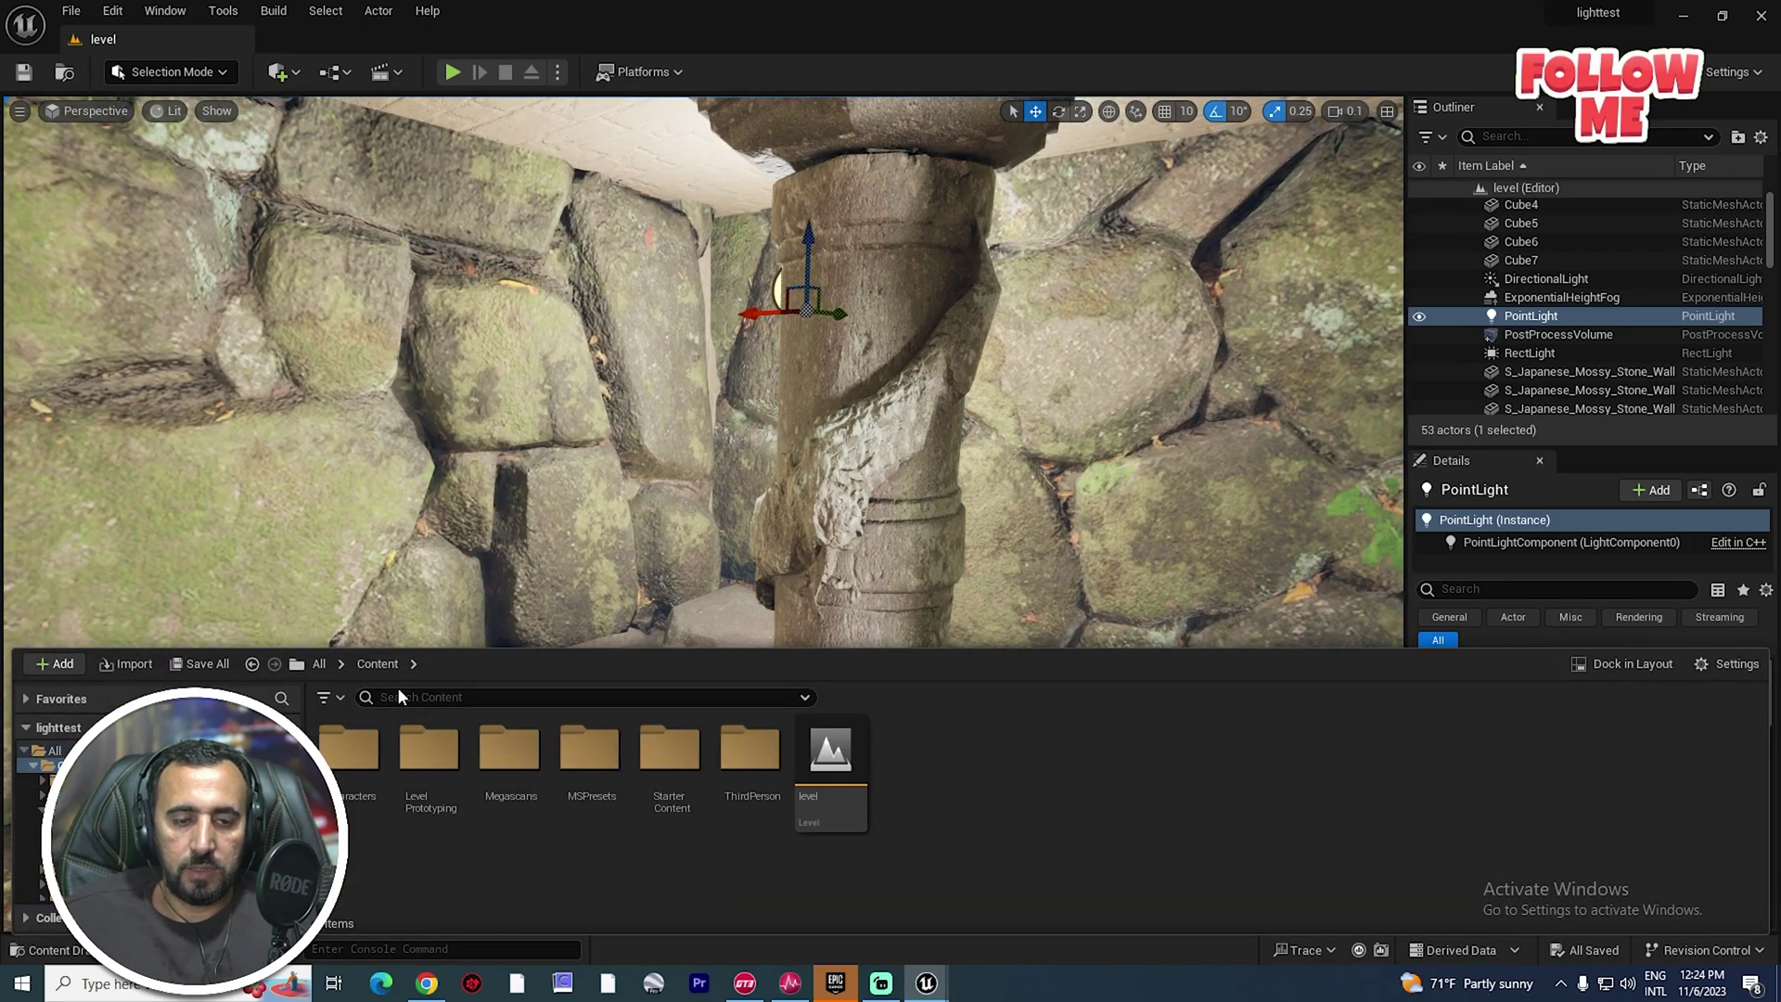
{"action": "type", "text": "fire"}
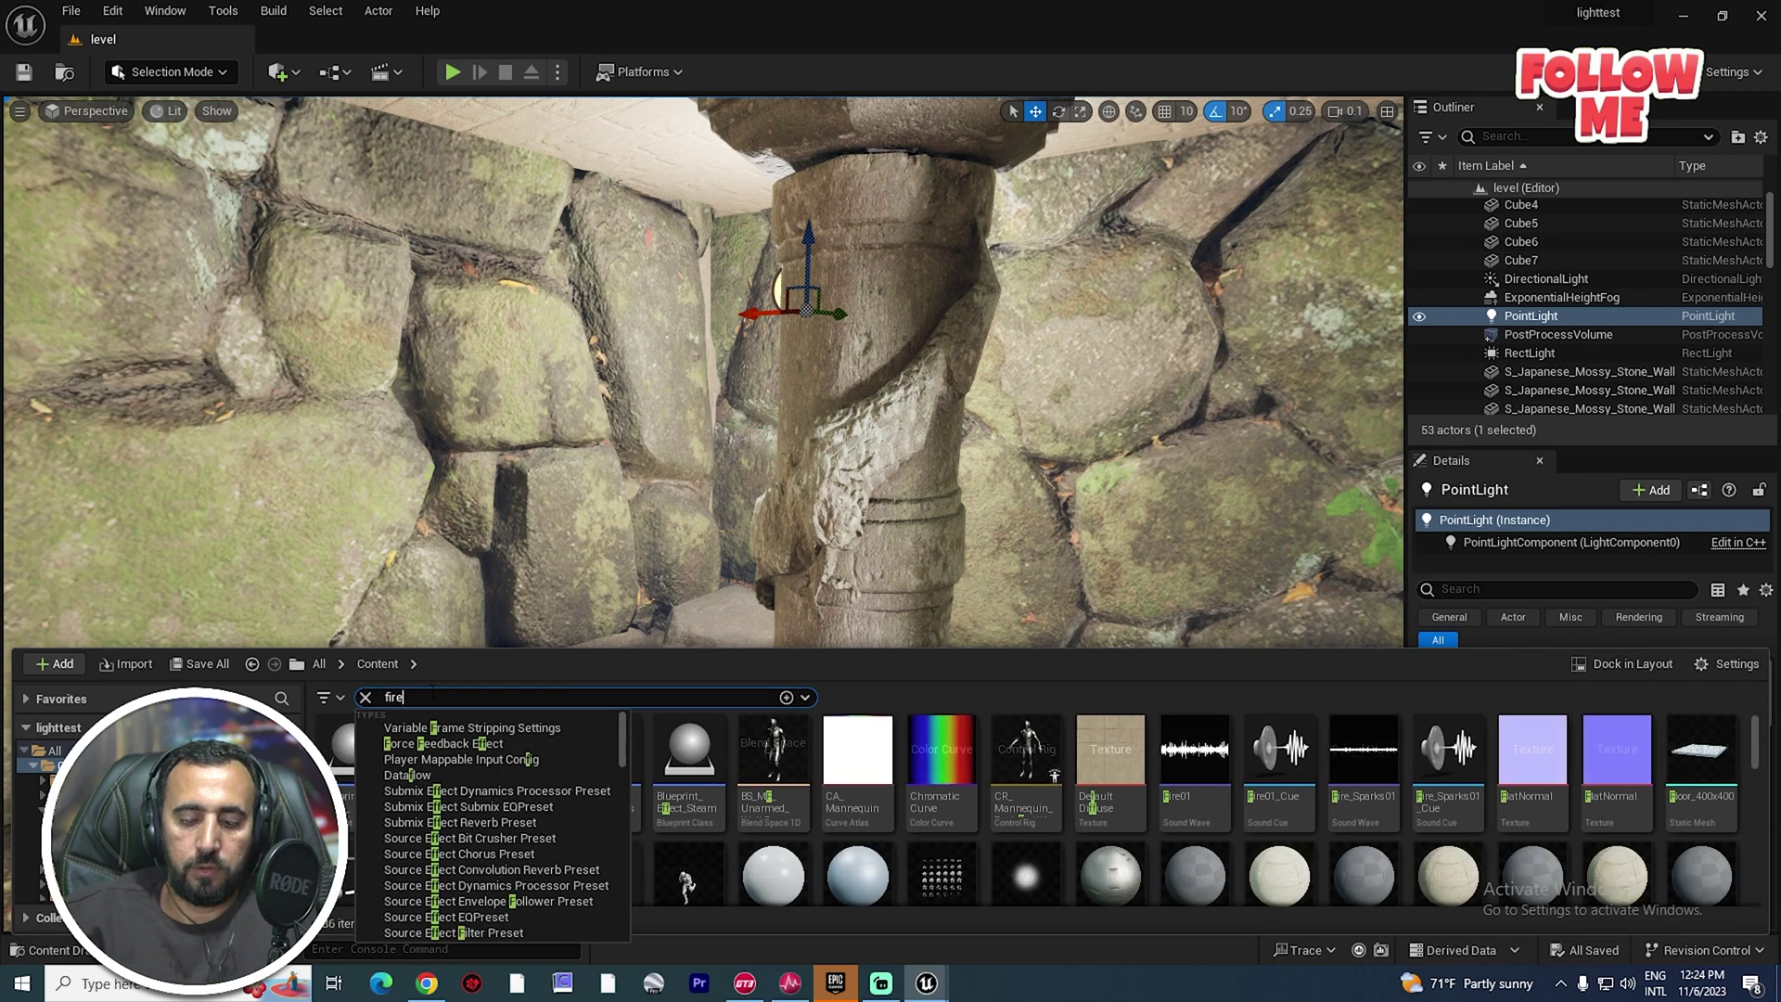
{"action": "left_click_drag", "start_coordinate": [848, 775], "coordinate": [622, 657]}
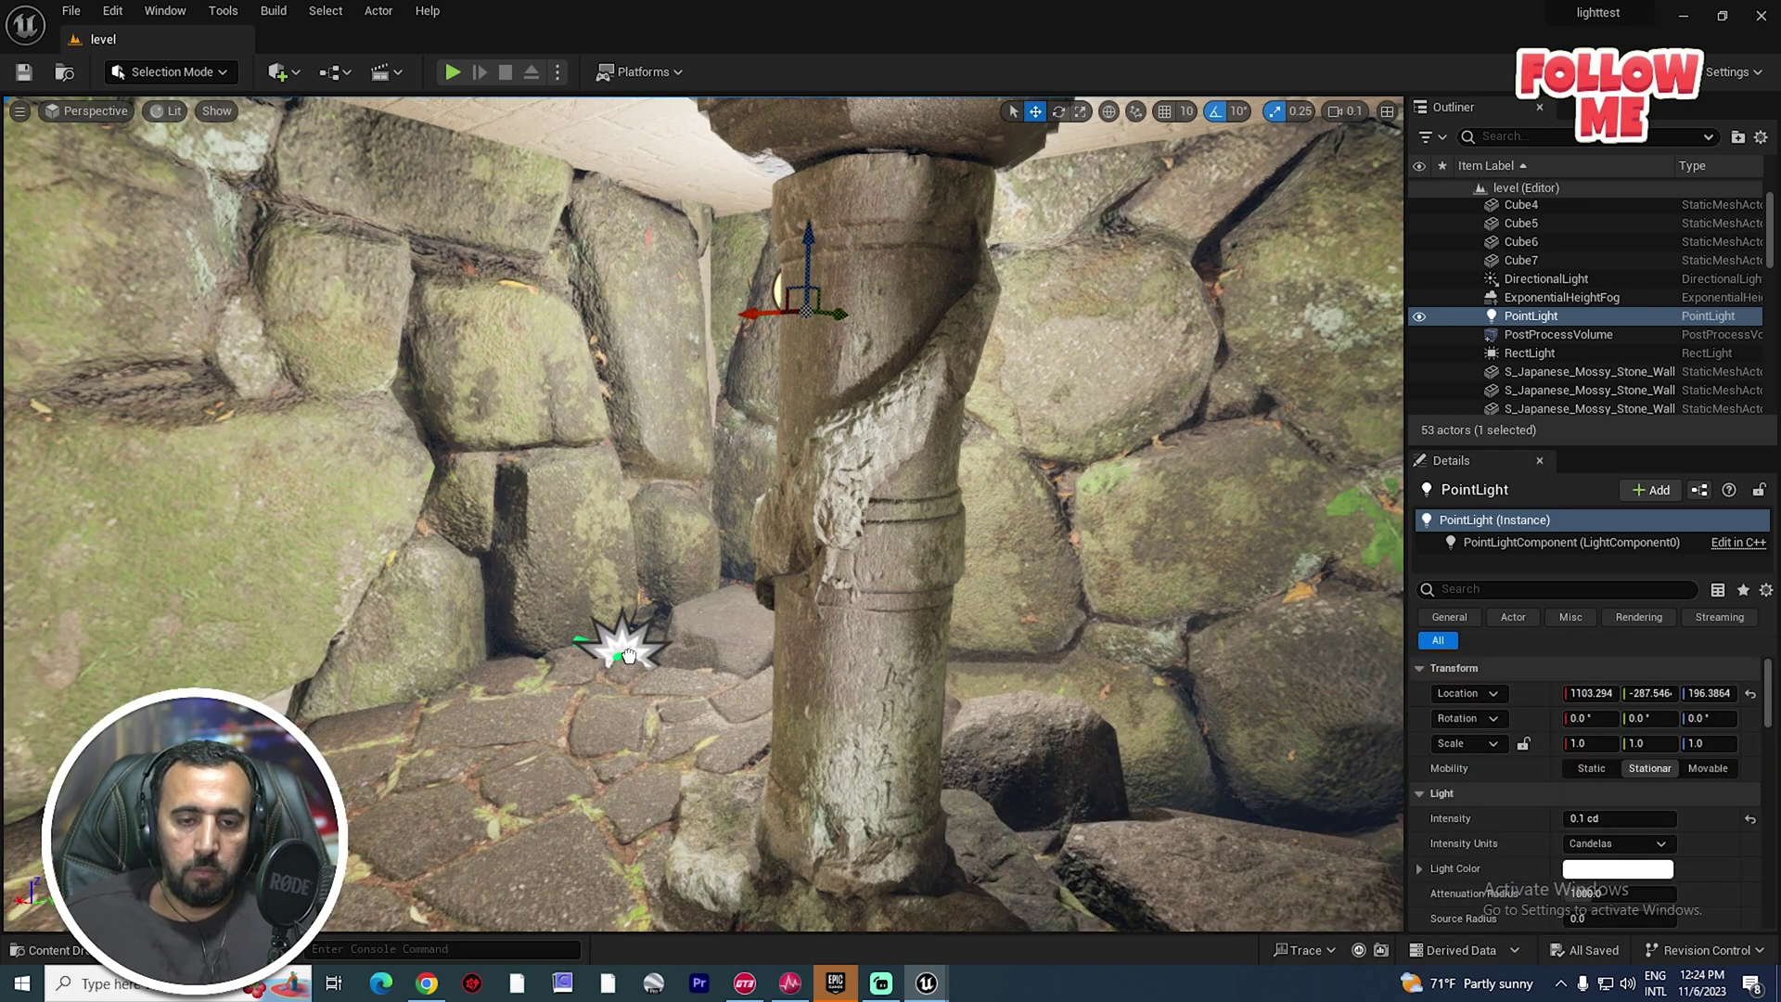
Move the fire effect into the wall corner behind the pillar, at about X 1112, Y -291, Z 147.
{"action": "left_click_drag", "start_coordinate": [718, 684], "coordinate": [581, 448]}
{"action": "scroll", "coordinate": [572, 615], "scroll_direction": "up", "scroll_amount": 6}
{"action": "left_click_drag", "start_coordinate": [484, 509], "coordinate": [650, 590]}
{"action": "right_click_drag", "start_coordinate": [866, 636], "coordinate": [538, 636]}
{"action": "key", "text": "d"}
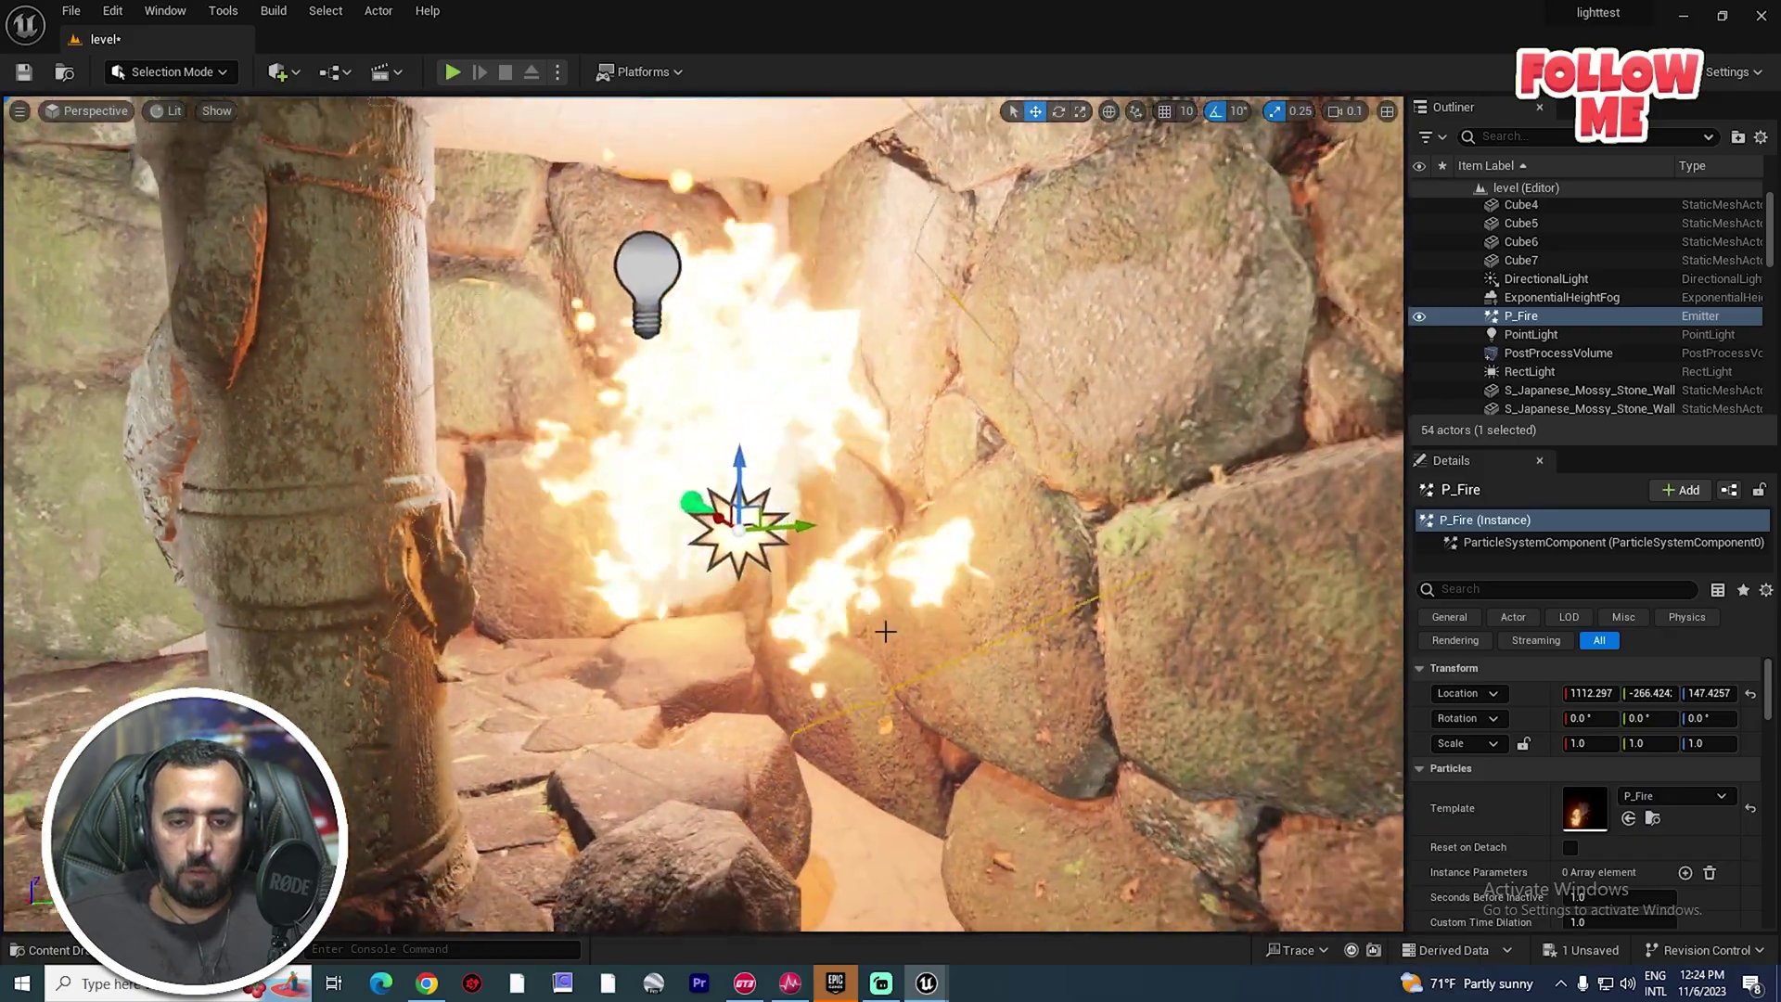
{"action": "left_click_drag", "start_coordinate": [796, 526], "coordinate": [688, 532]}
Duplicate the fire effect to the opposite side of the corridor, at about Y -555.
{"action": "right_click_drag", "start_coordinate": [740, 719], "coordinate": [594, 612]}
{"action": "key", "text": "a"}
{"action": "key", "text": "s"}
{"action": "left_click_drag", "start_coordinate": [833, 667], "coordinate": [444, 669], "text": "alt+shift"}
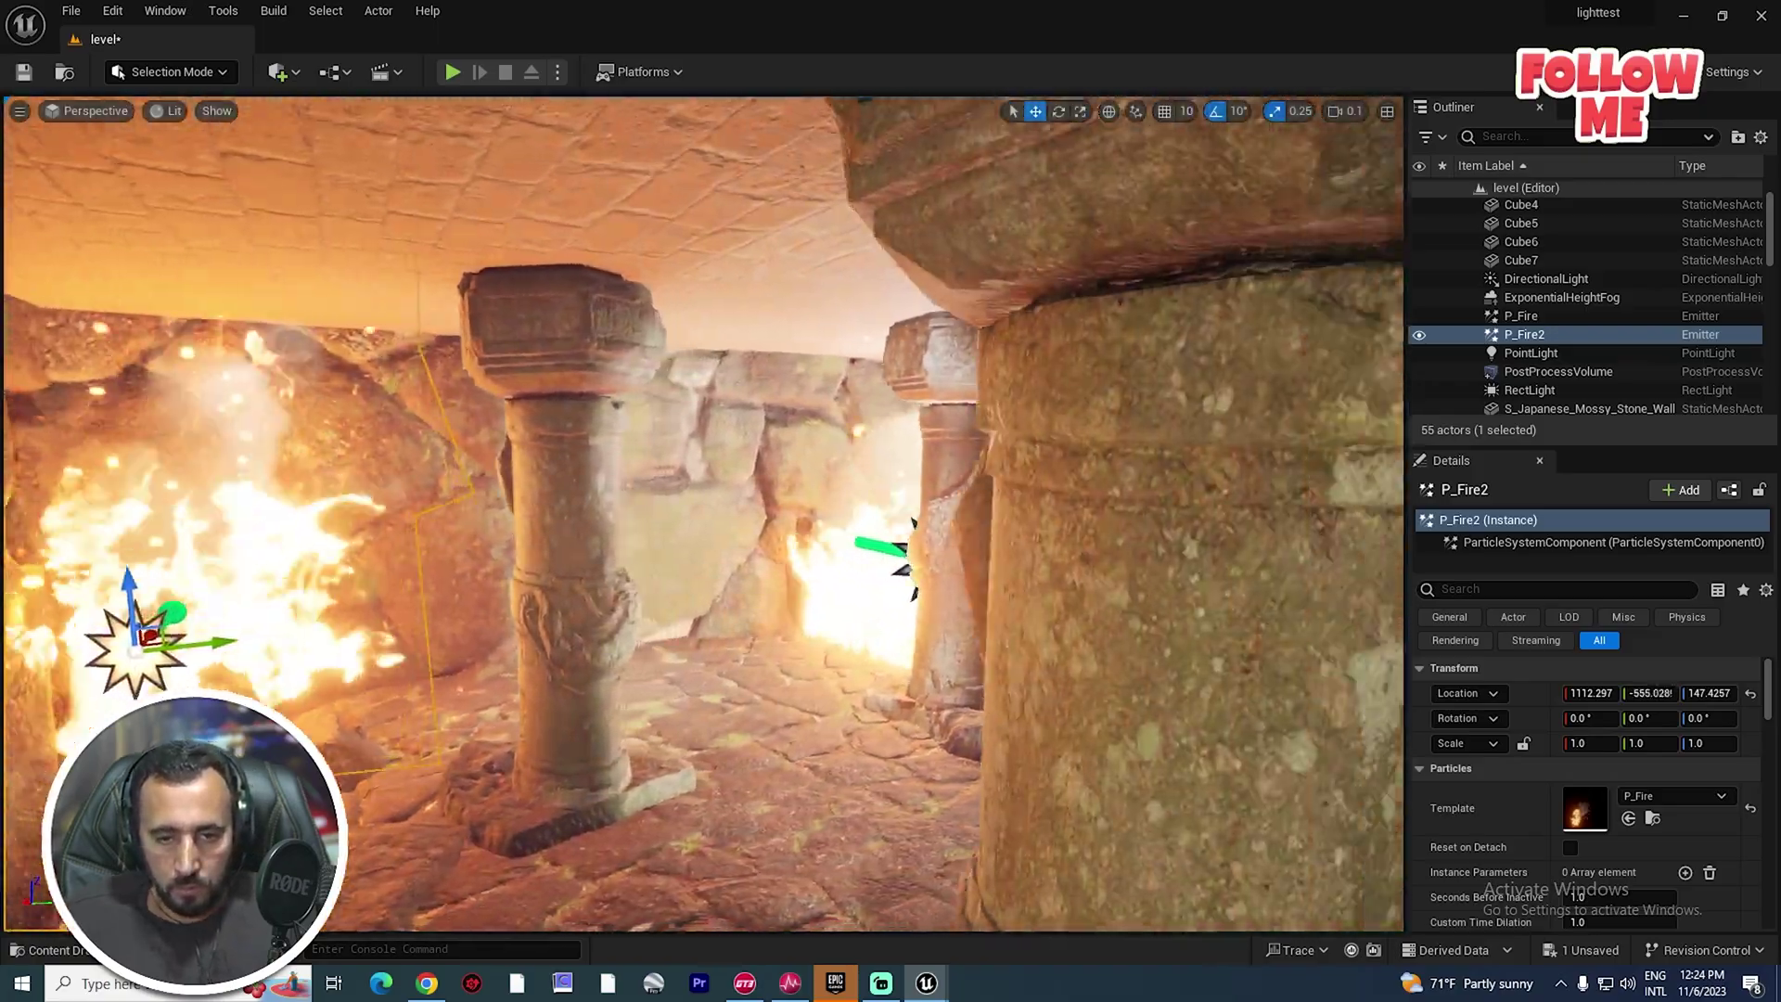
{"action": "key", "text": "f"}
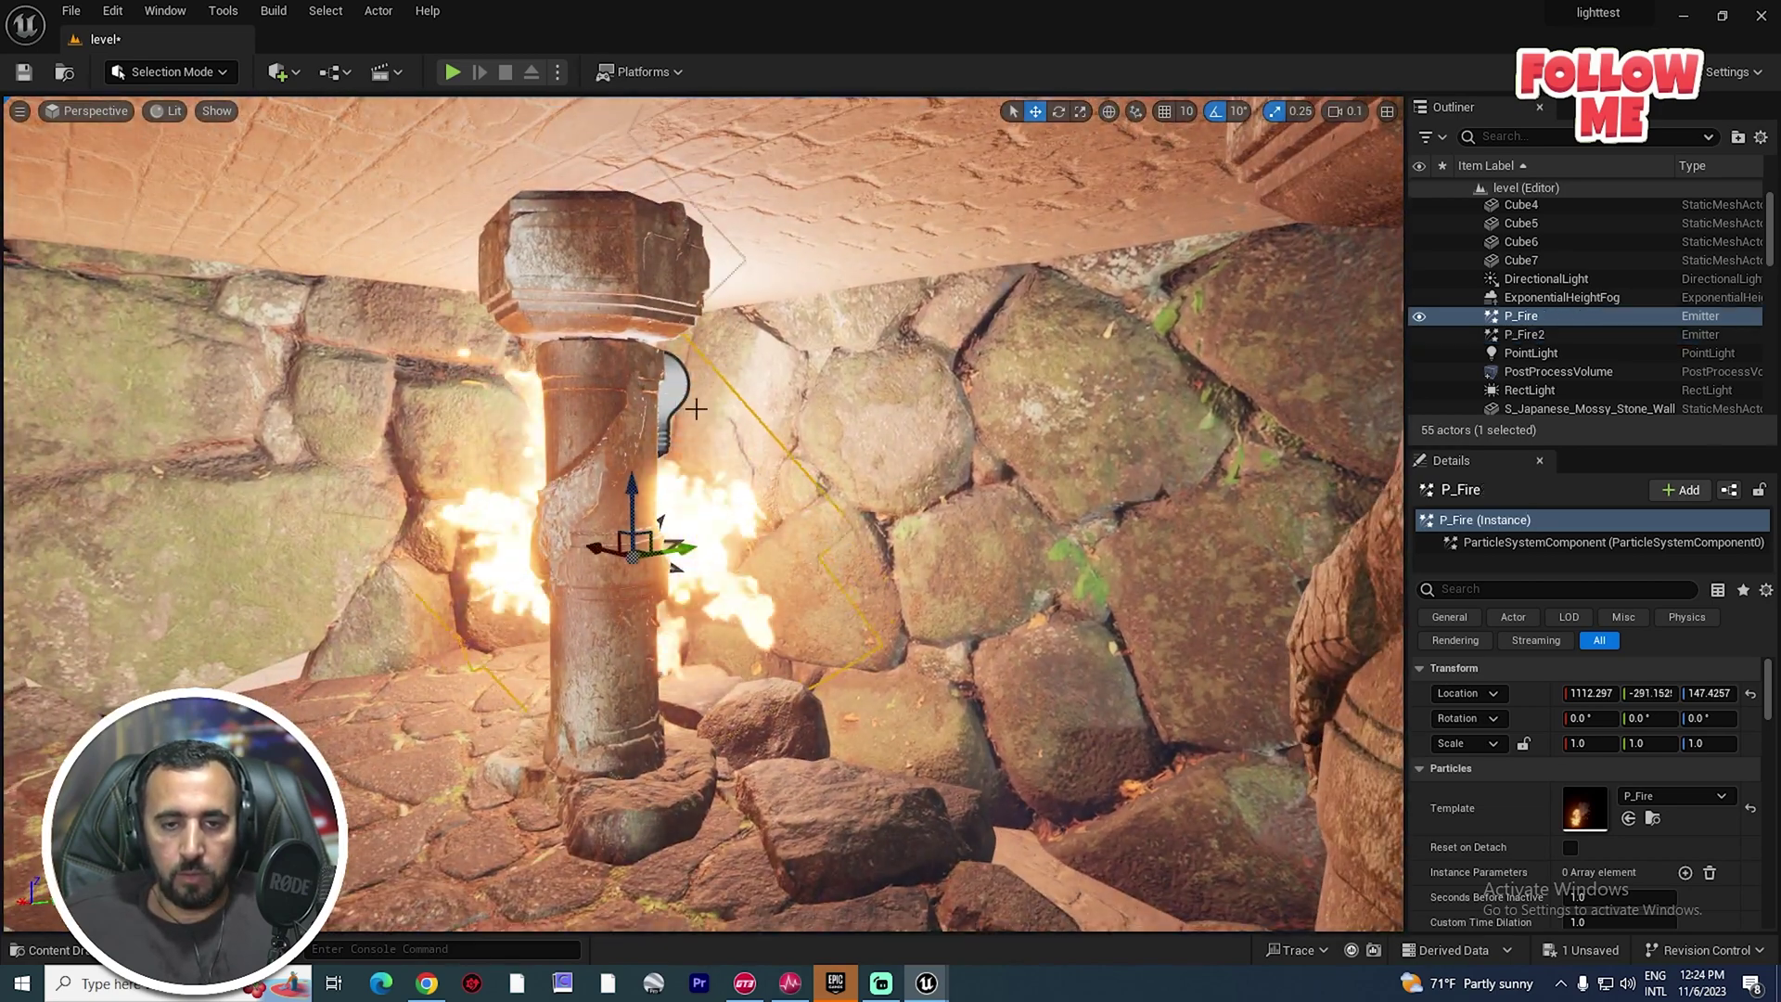
Delete the point light above the first fire, keeping both fire effects in place.
{"action": "key", "text": "Delete"}
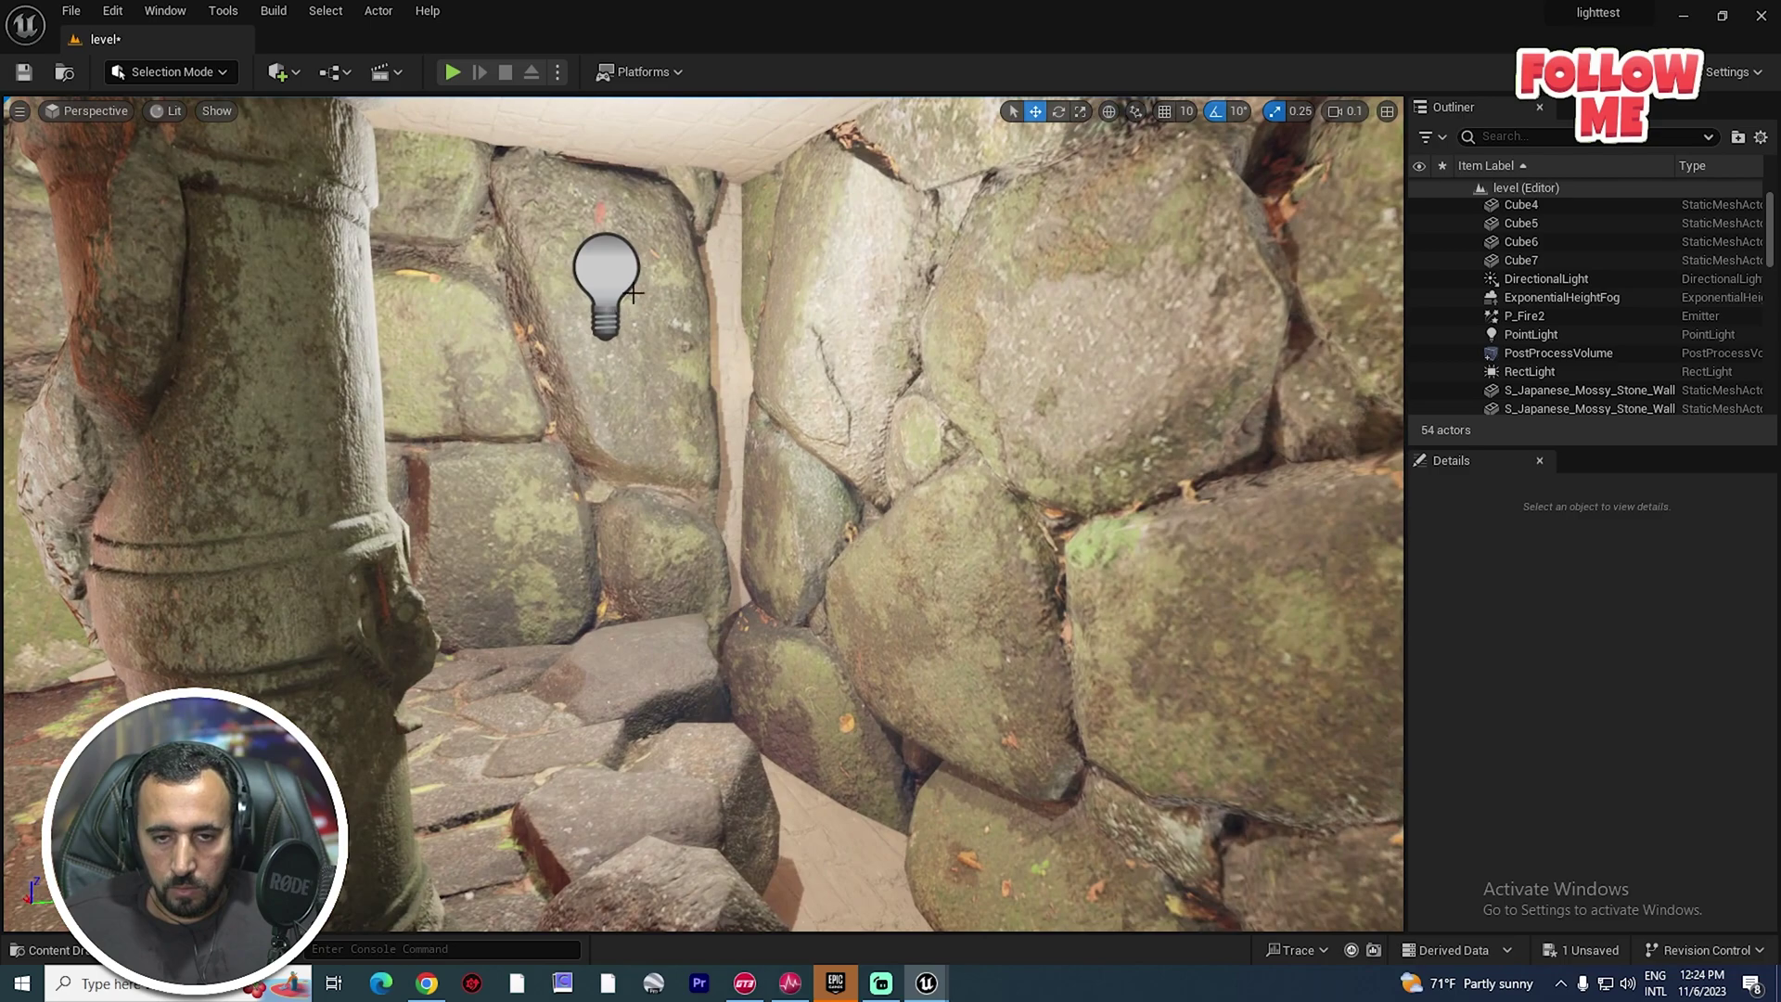
{"action": "key", "text": "ctrl+z"}
{"action": "left_click", "coordinate": [610, 271]}
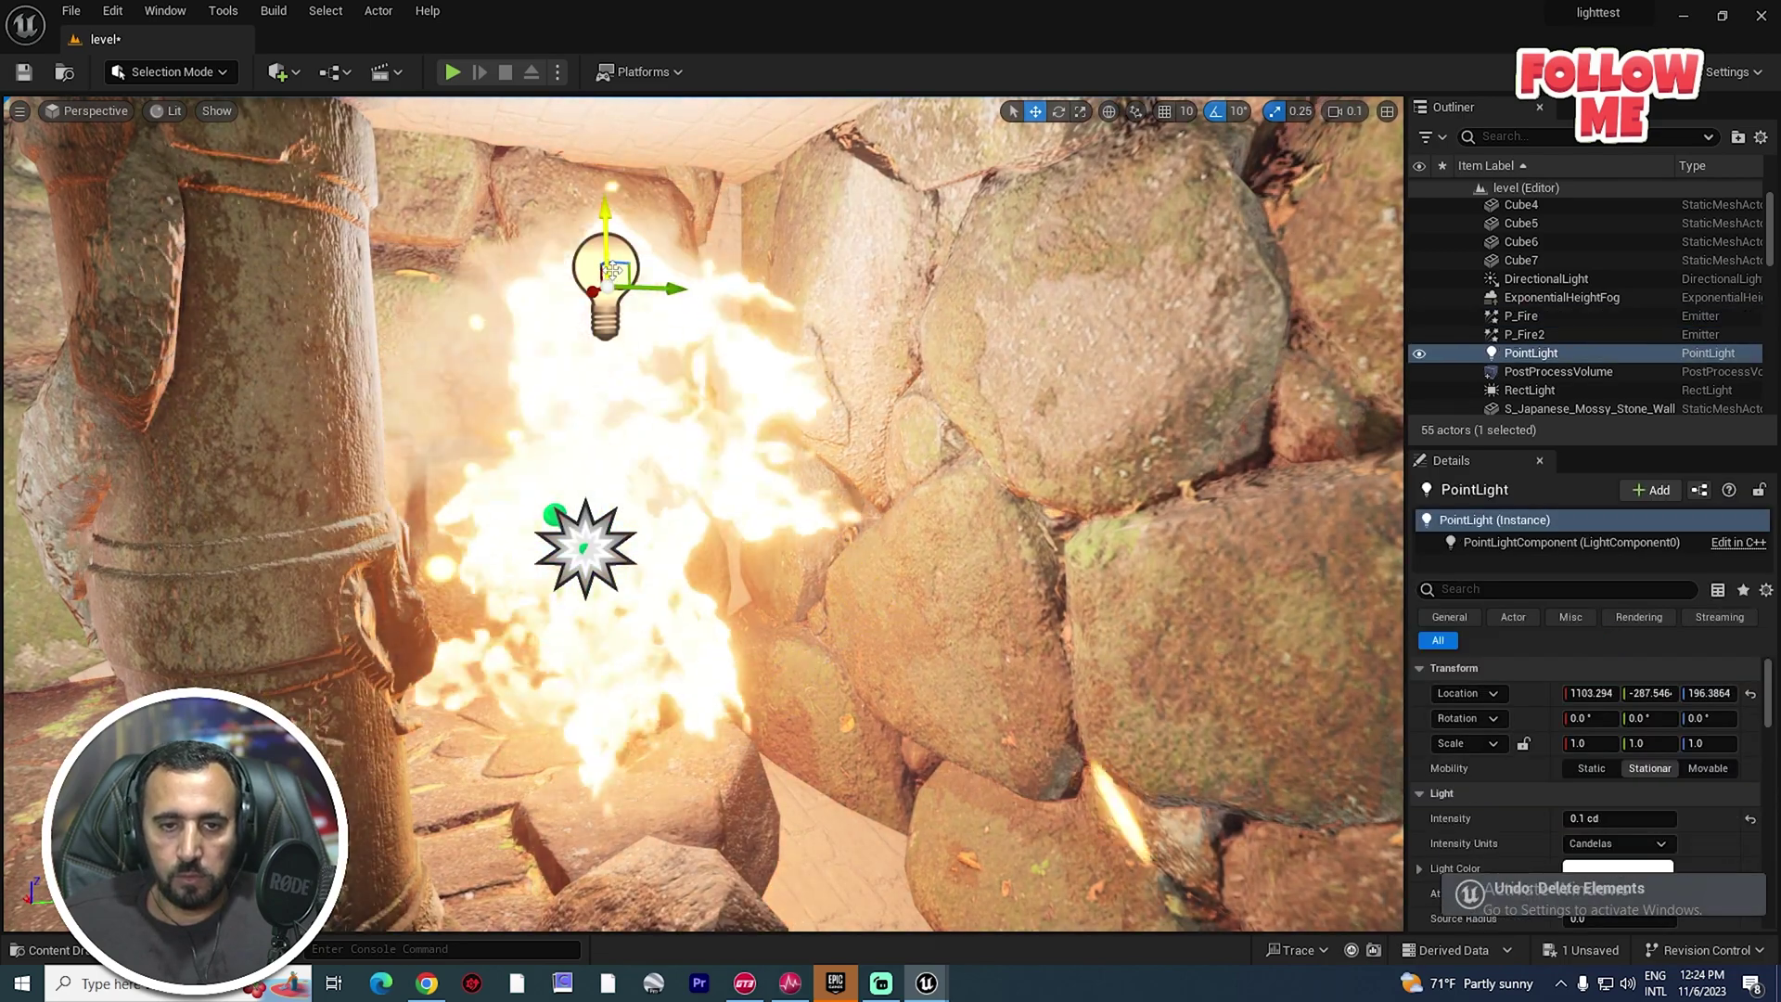
{"action": "key", "text": "Delete"}
{"action": "right_click_drag", "start_coordinate": [612, 271], "coordinate": [603, 413]}
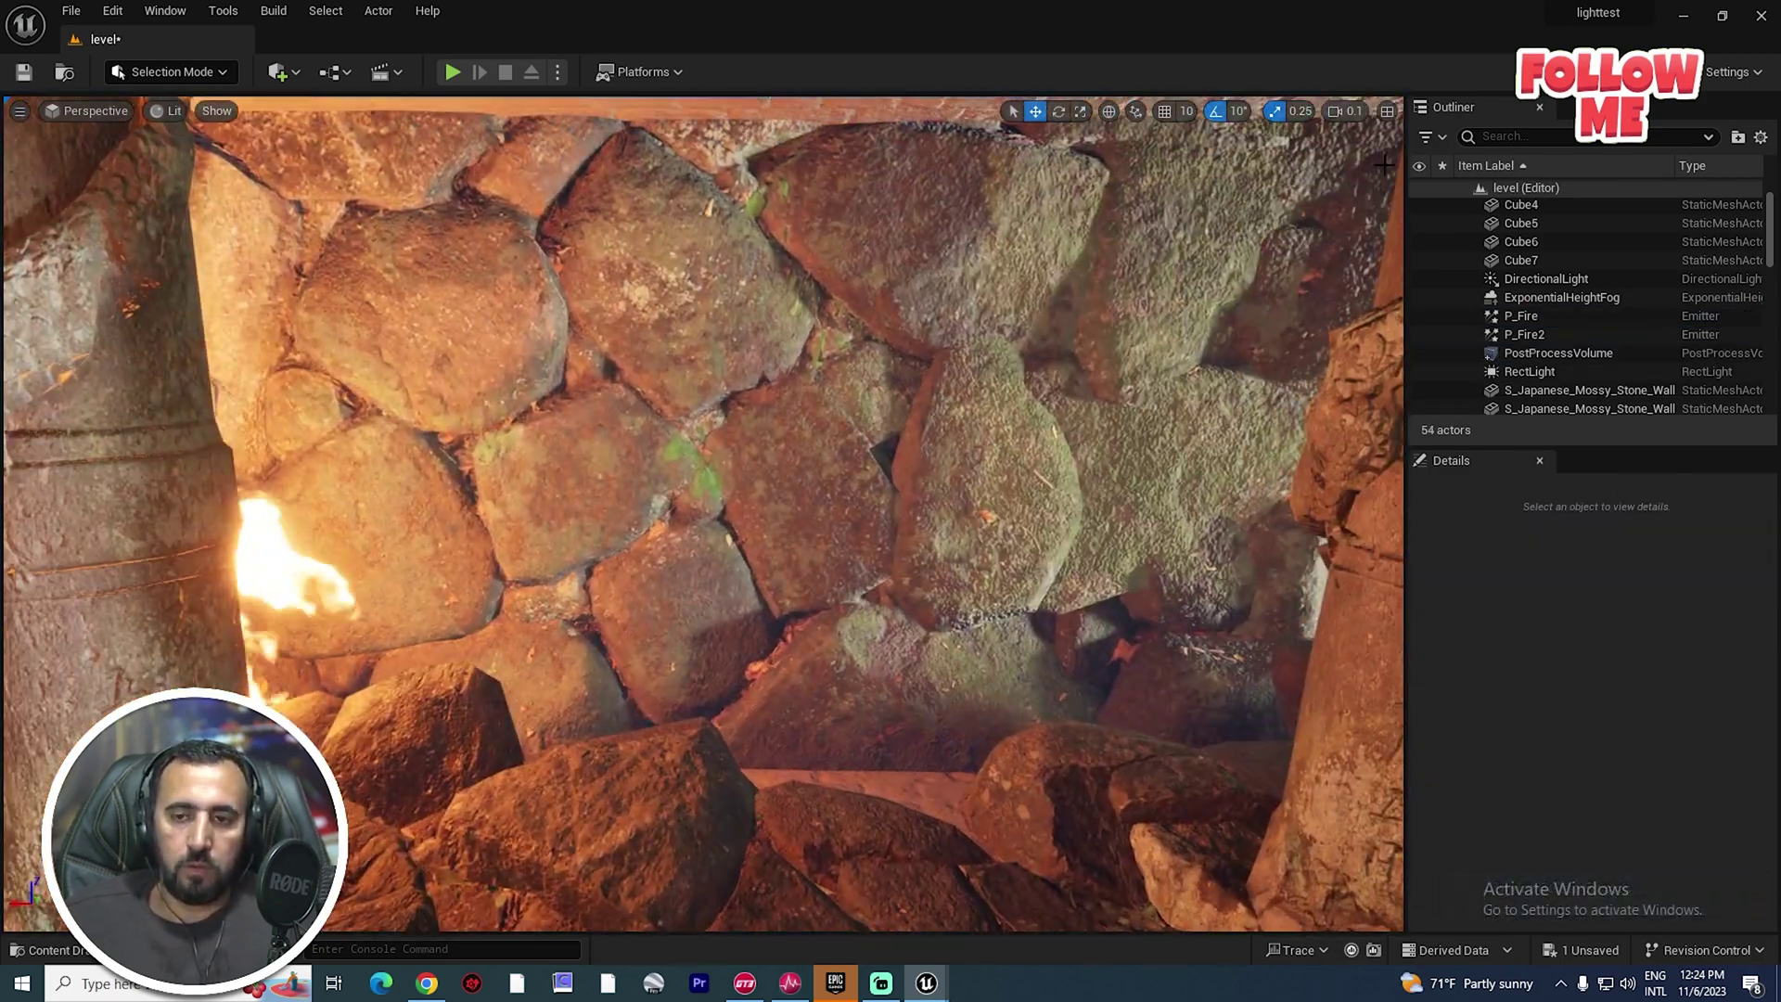
Look over the height fog settings and set the post process volume's Exposure Compensation back to 4.0.
{"action": "left_click", "coordinate": [1553, 295]}
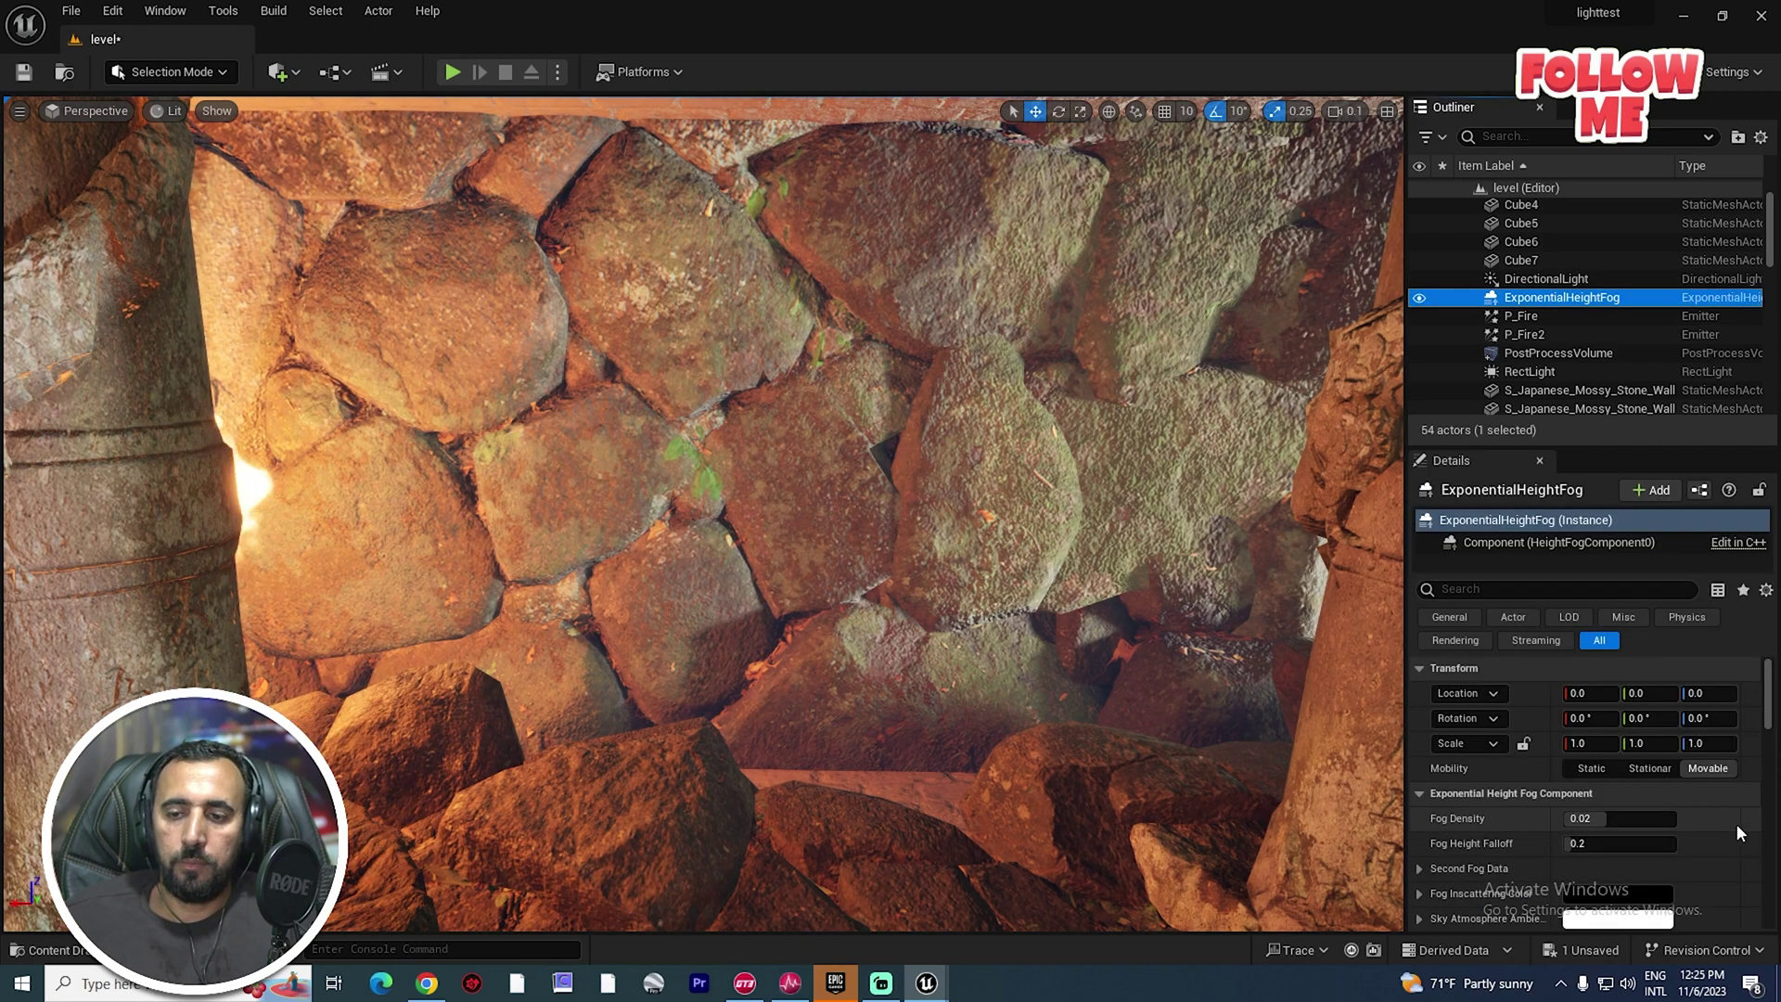
{"action": "scroll", "coordinate": [1735, 820], "scroll_direction": "down", "scroll_amount": 3}
{"action": "left_click_drag", "start_coordinate": [1761, 717], "coordinate": [1773, 702]}
{"action": "double_click", "coordinate": [1558, 352]}
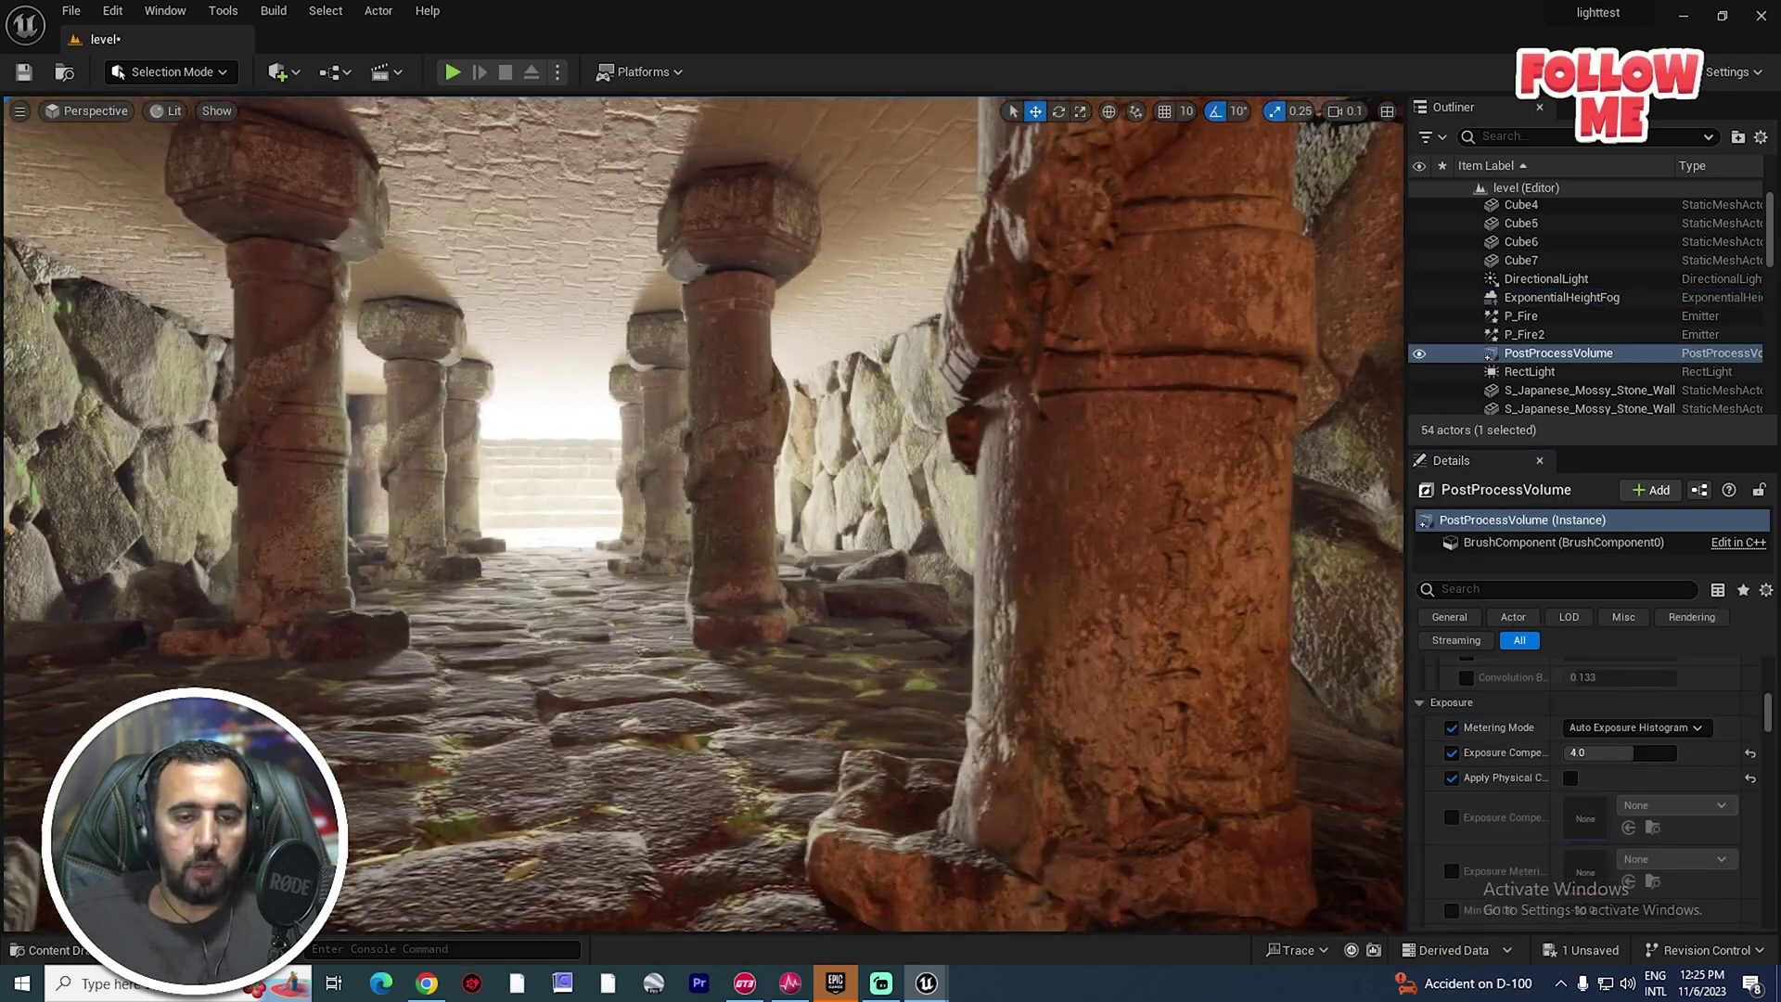
{"action": "right_click_drag", "start_coordinate": [835, 585], "coordinate": [714, 585]}
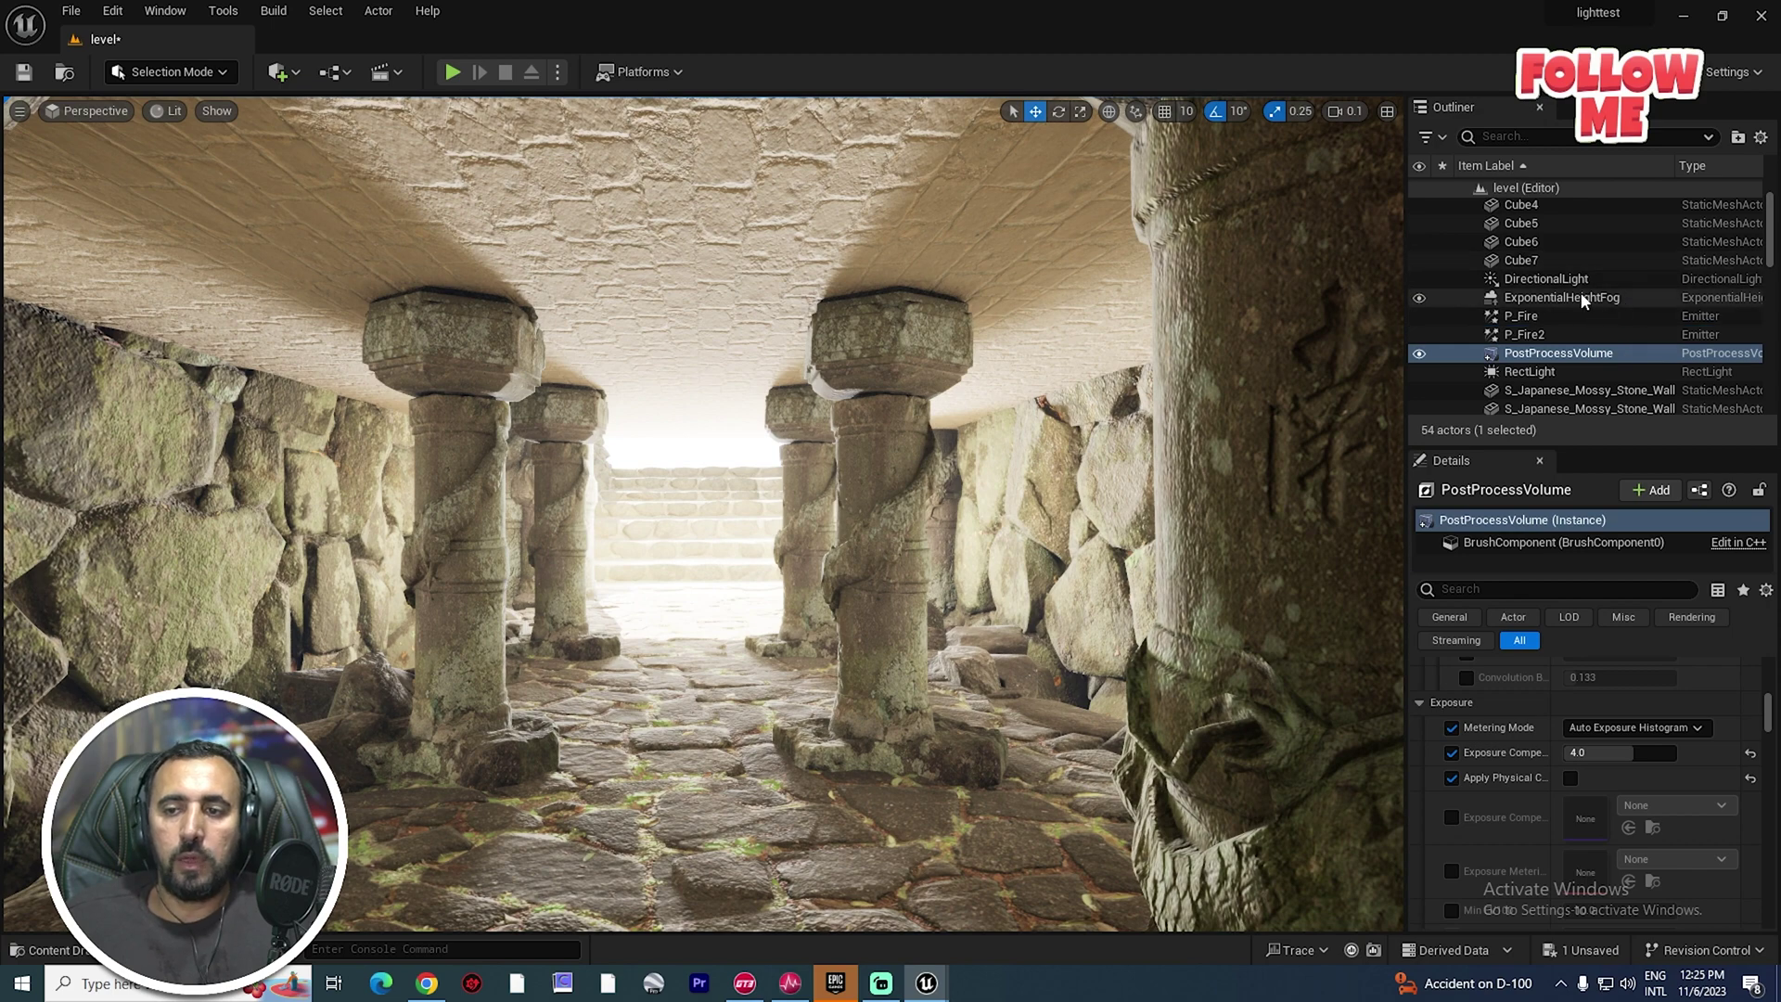
{"action": "left_click", "coordinate": [1550, 279]}
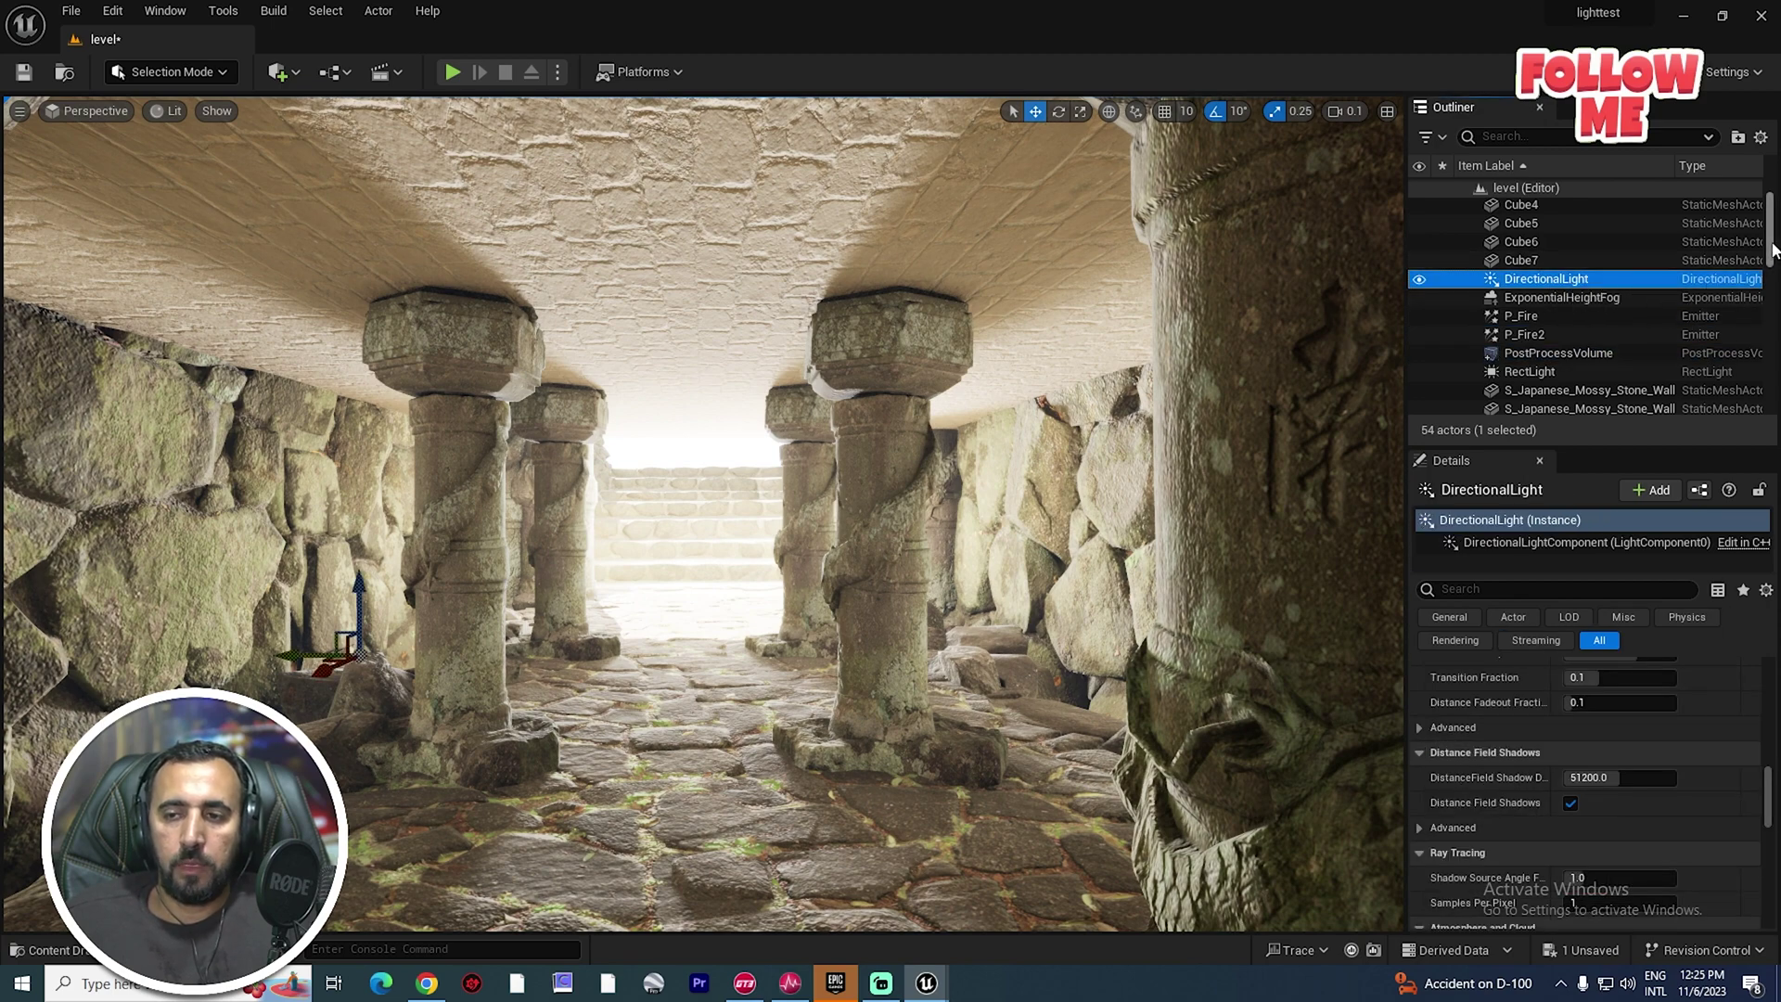
{"action": "scroll", "coordinate": [1742, 272], "scroll_direction": "down", "scroll_amount": 10}
{"action": "scroll", "coordinate": [1586, 306], "scroll_direction": "down", "scroll_amount": 3}
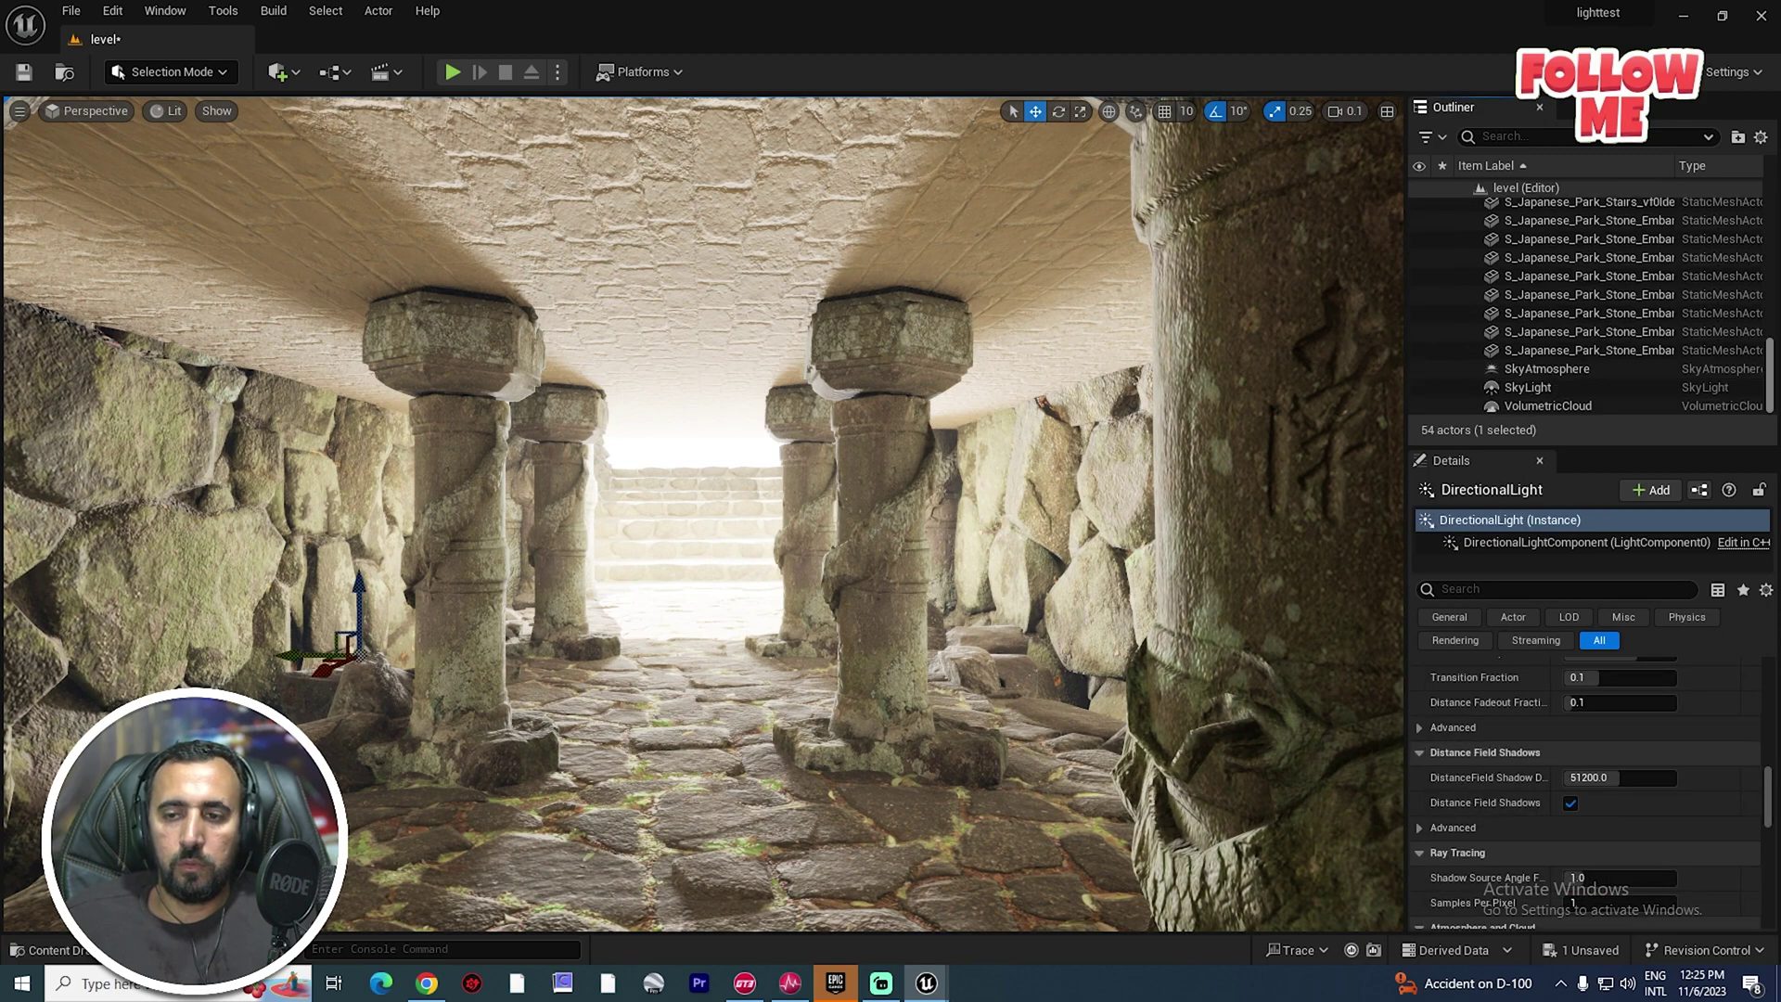
{"action": "left_click", "coordinate": [1528, 387]}
{"action": "scroll", "coordinate": [1770, 385], "scroll_direction": "up", "scroll_amount": 10}
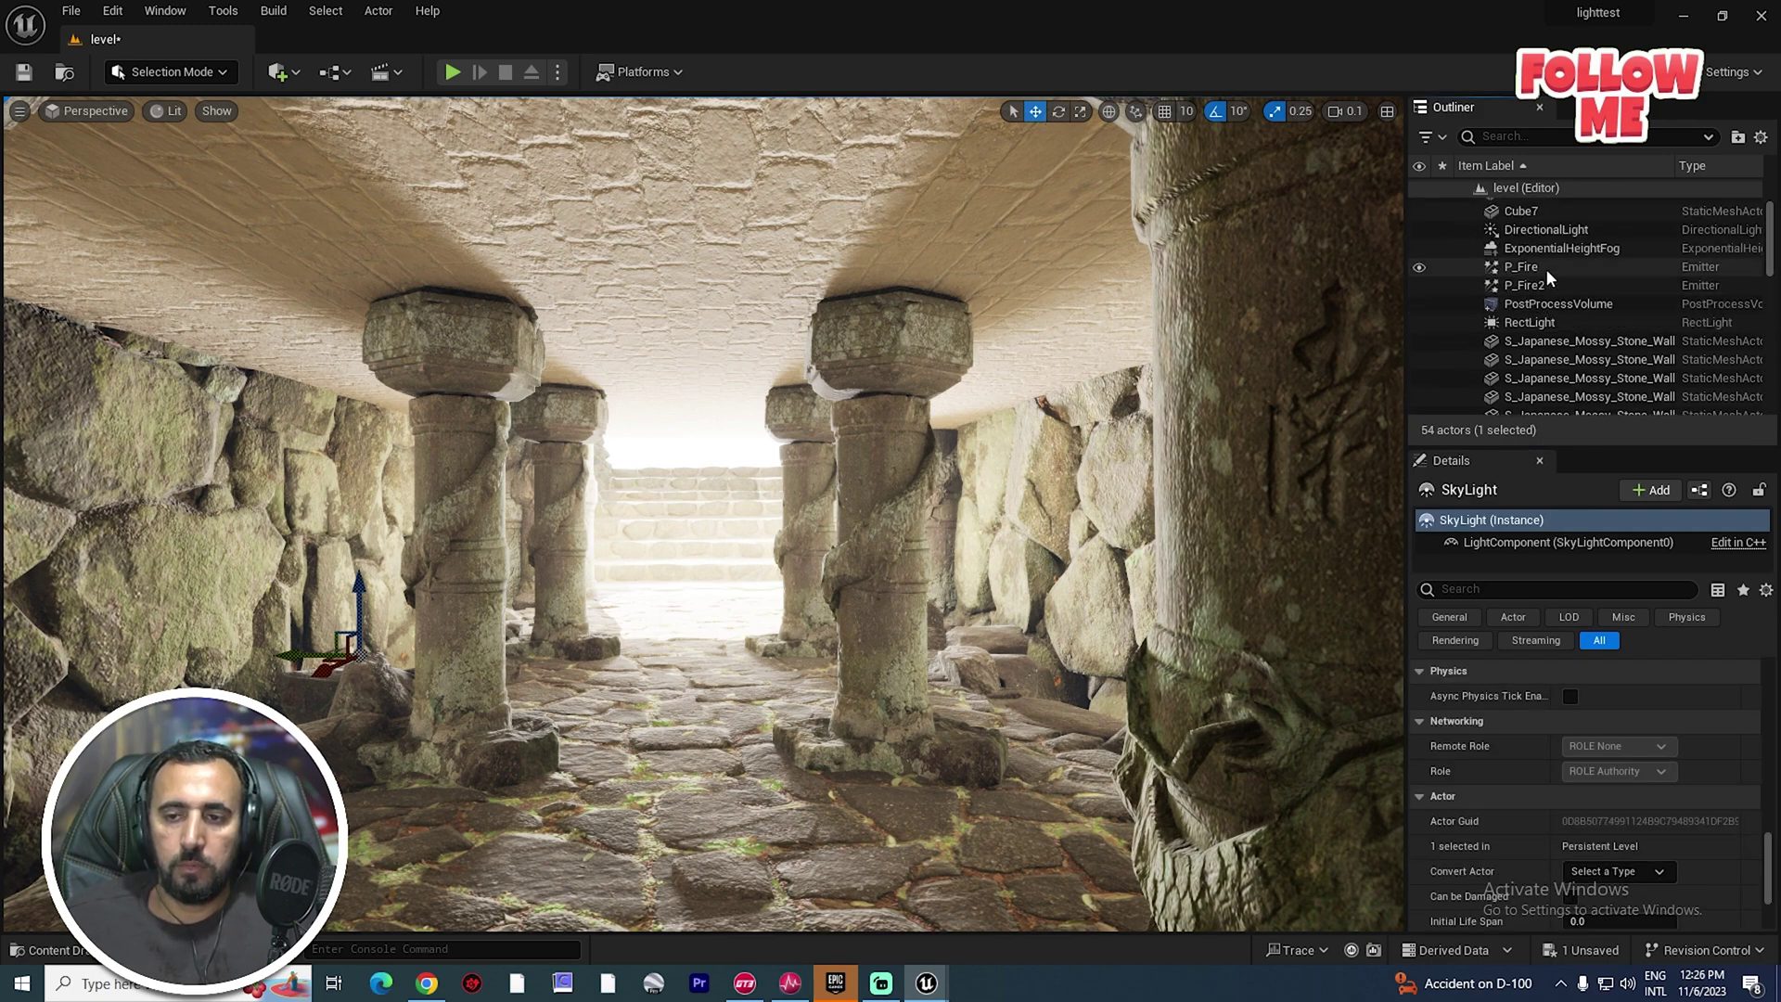
Enable Volumetric Fog on the exponential height fog, switching it off and on to compare the corridor with and without it.
{"action": "left_click", "coordinate": [1571, 251]}
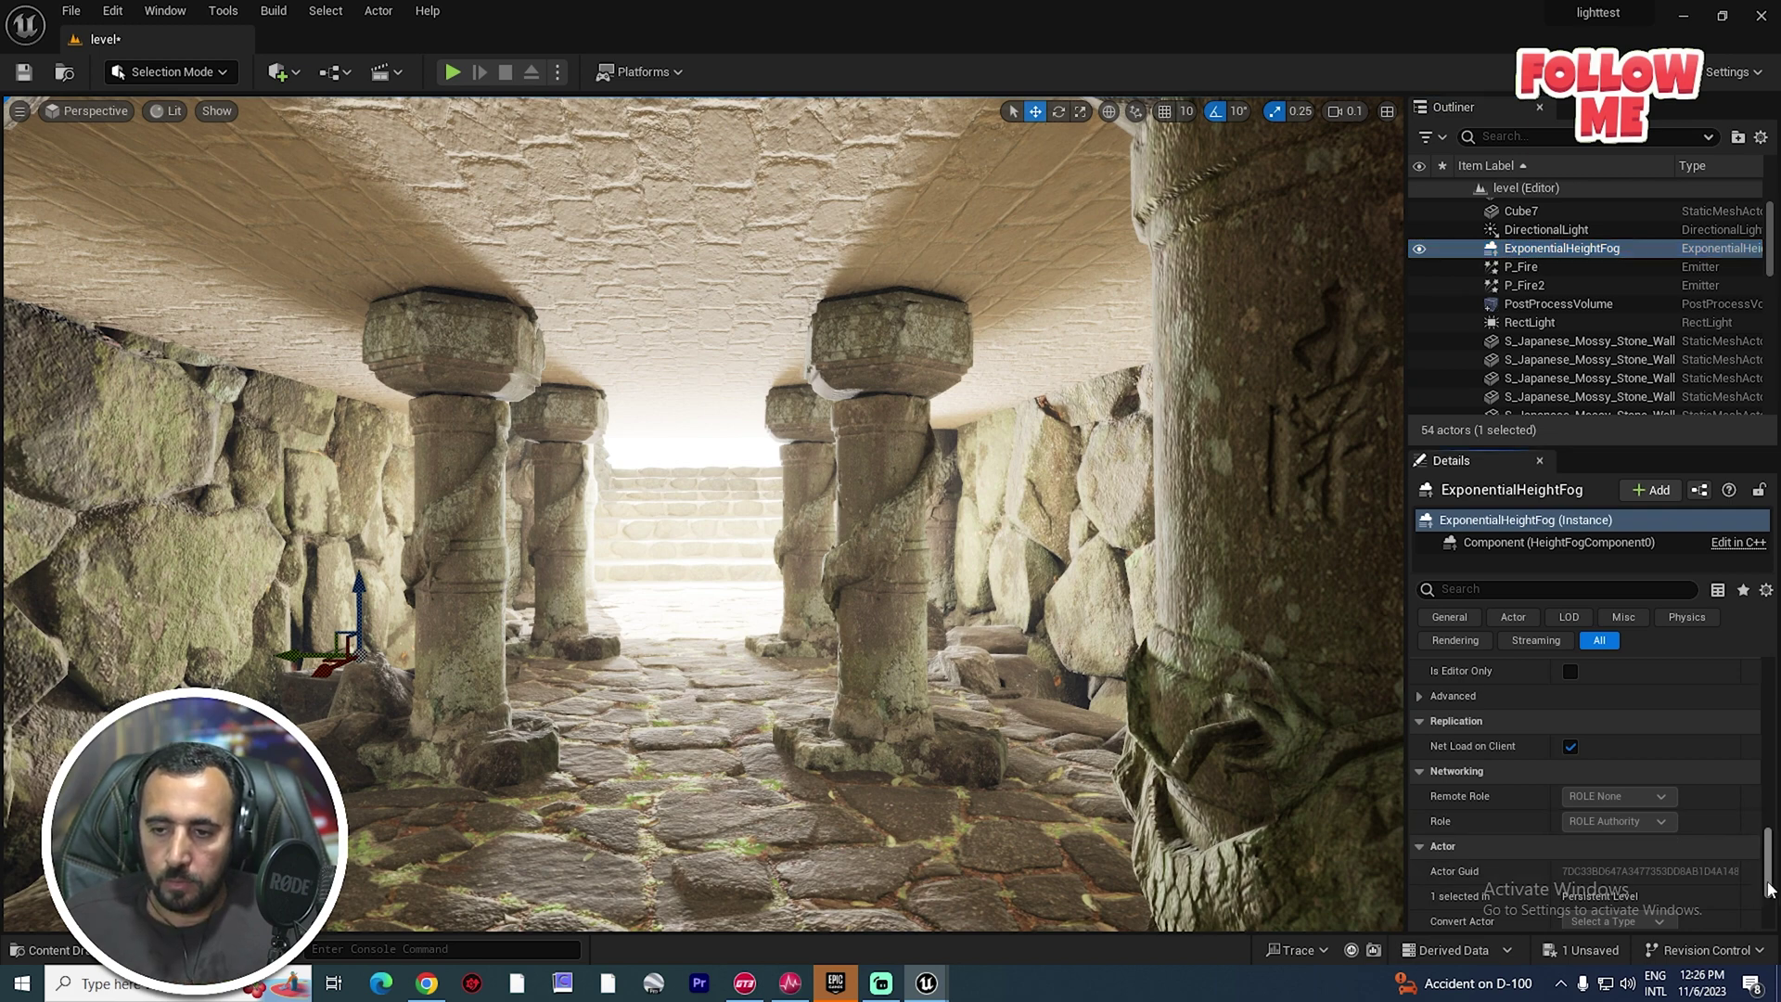
{"action": "scroll", "coordinate": [1773, 861], "scroll_direction": "up", "scroll_amount": 5}
{"action": "scroll", "coordinate": [1773, 861], "scroll_direction": "up", "scroll_amount": 5}
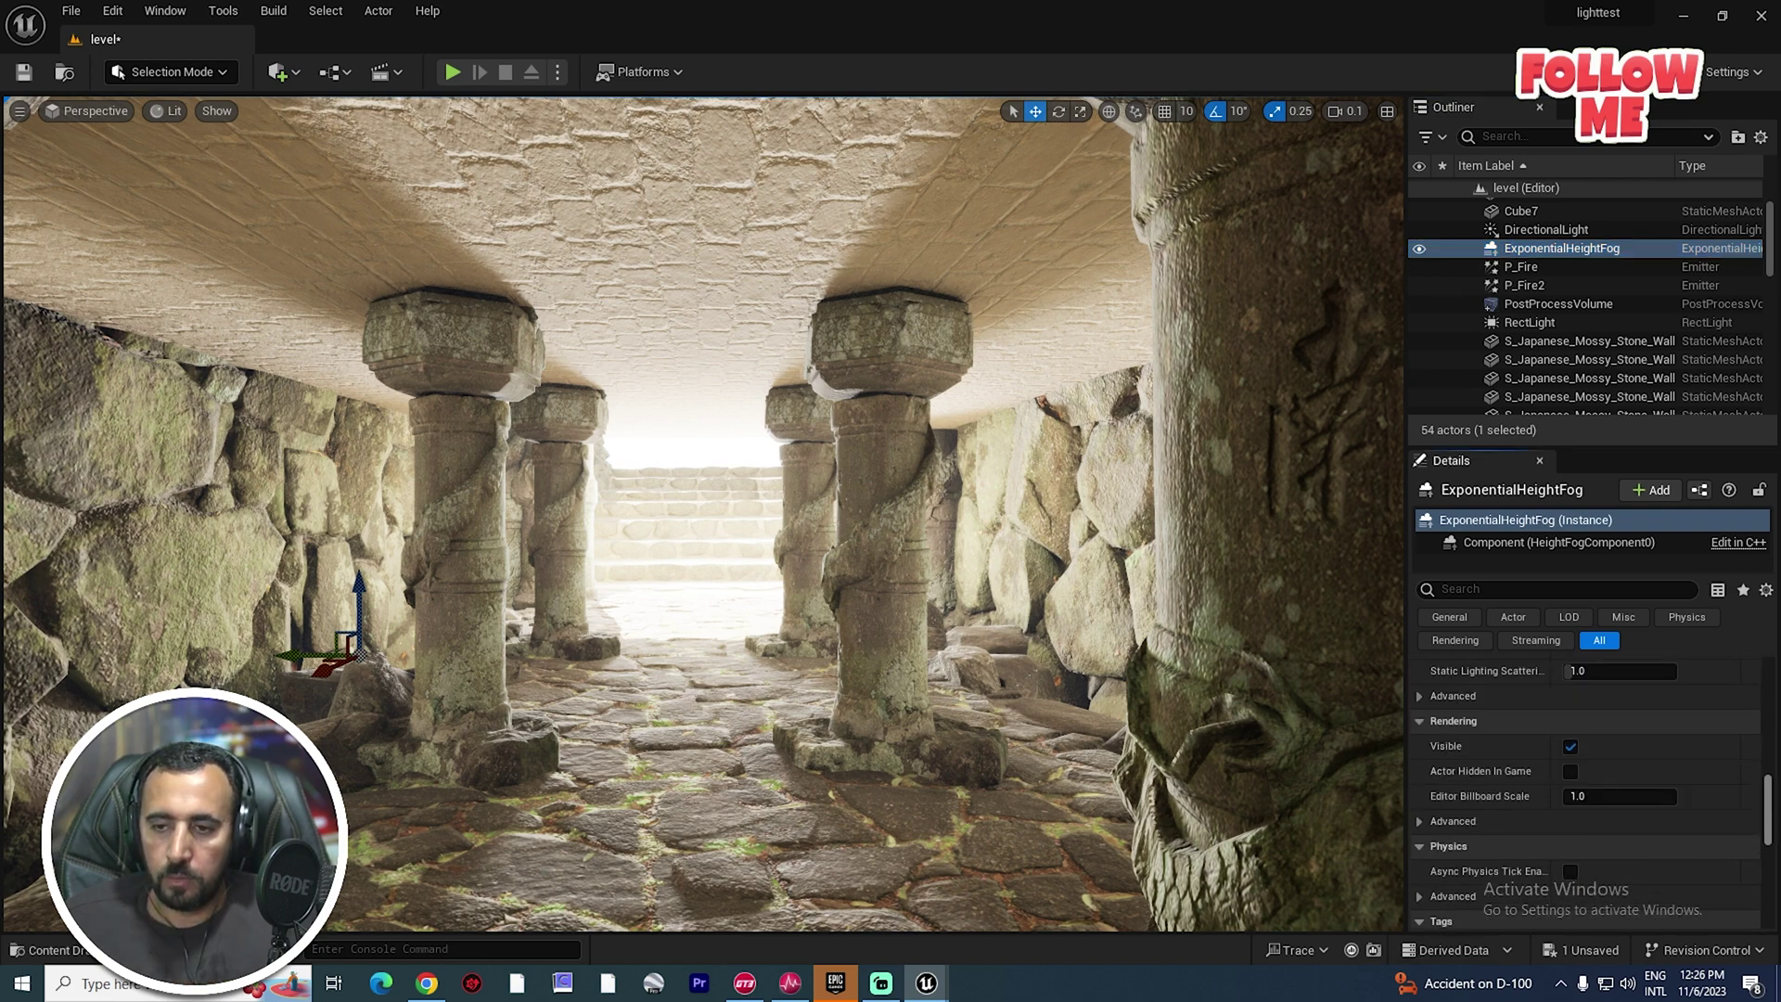
{"action": "scroll", "coordinate": [1584, 793], "scroll_direction": "up", "scroll_amount": 5}
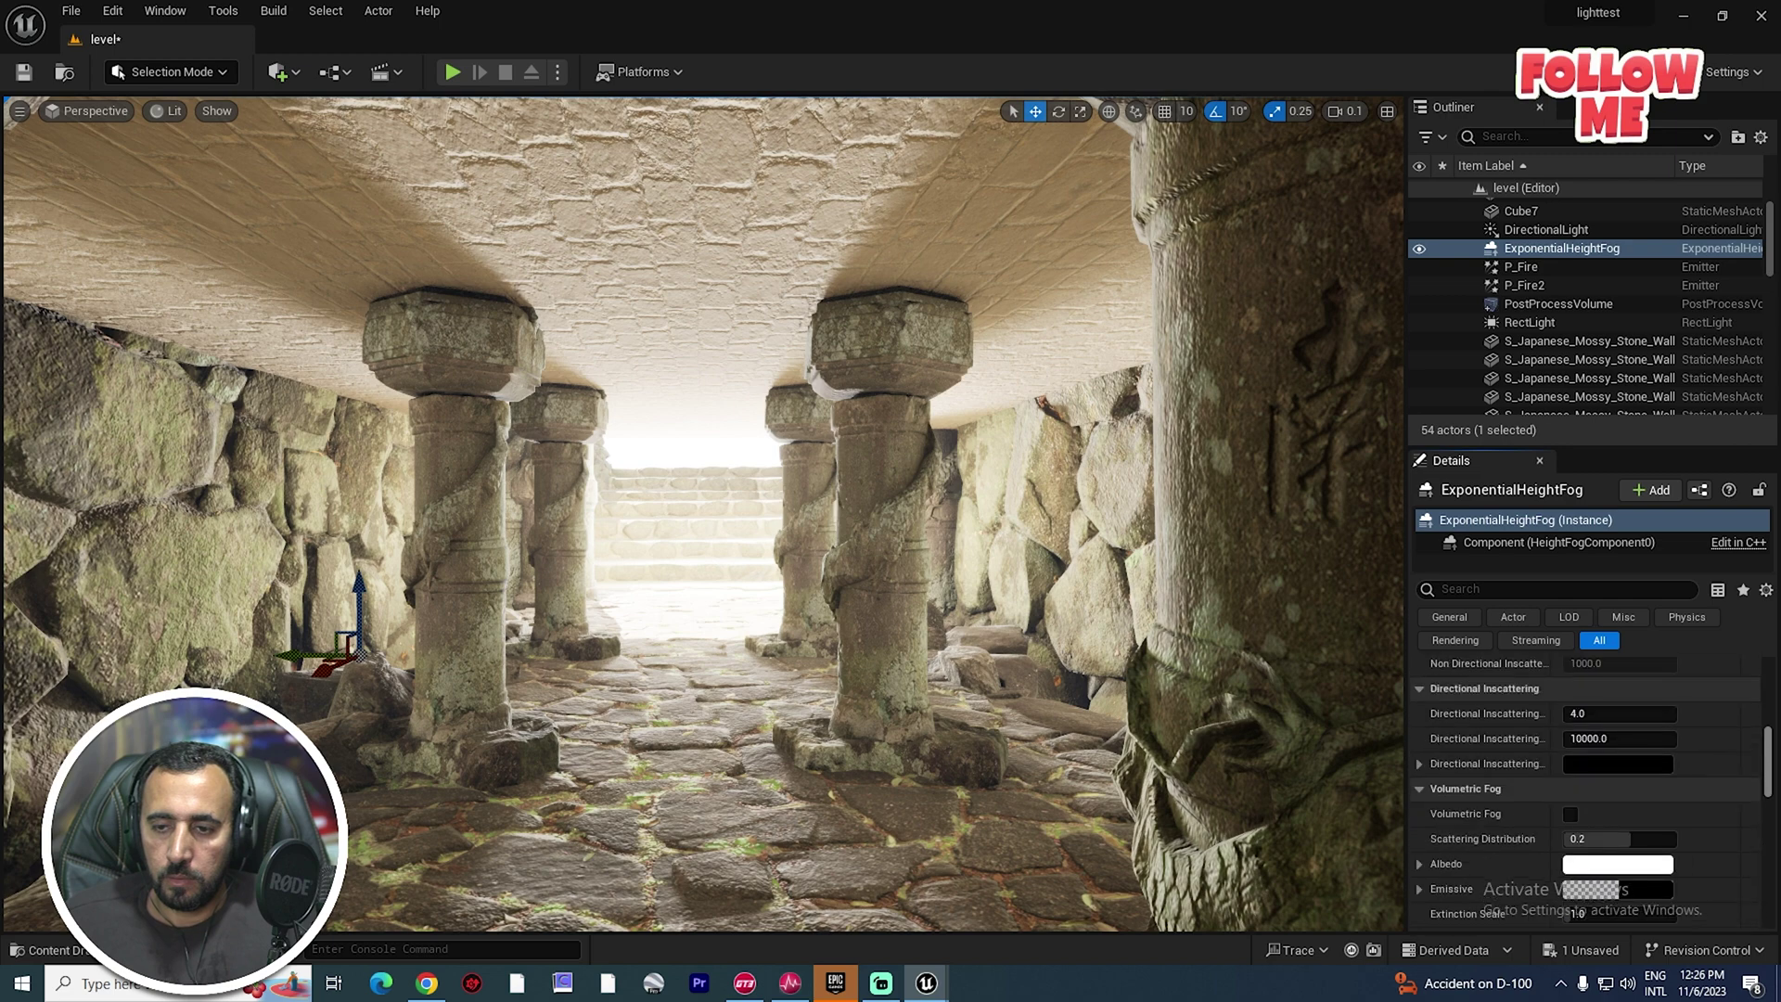
{"action": "left_click", "coordinate": [1569, 814]}
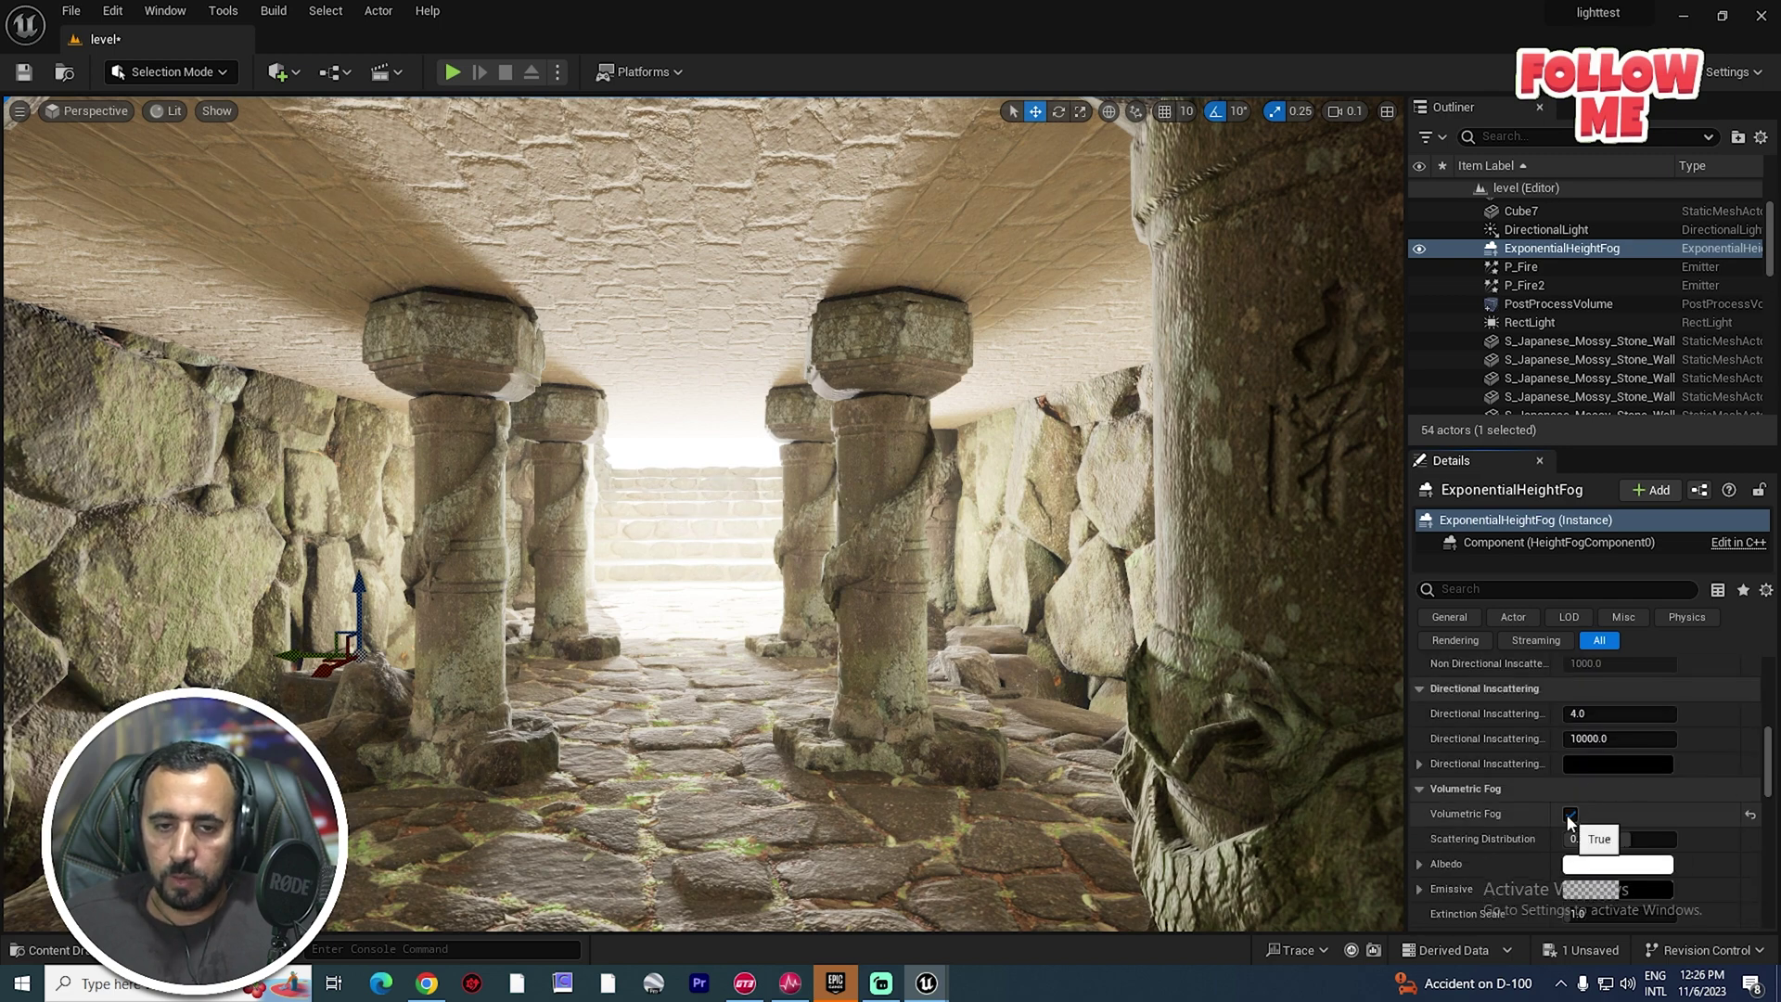
{"action": "left_click", "coordinate": [1568, 815]}
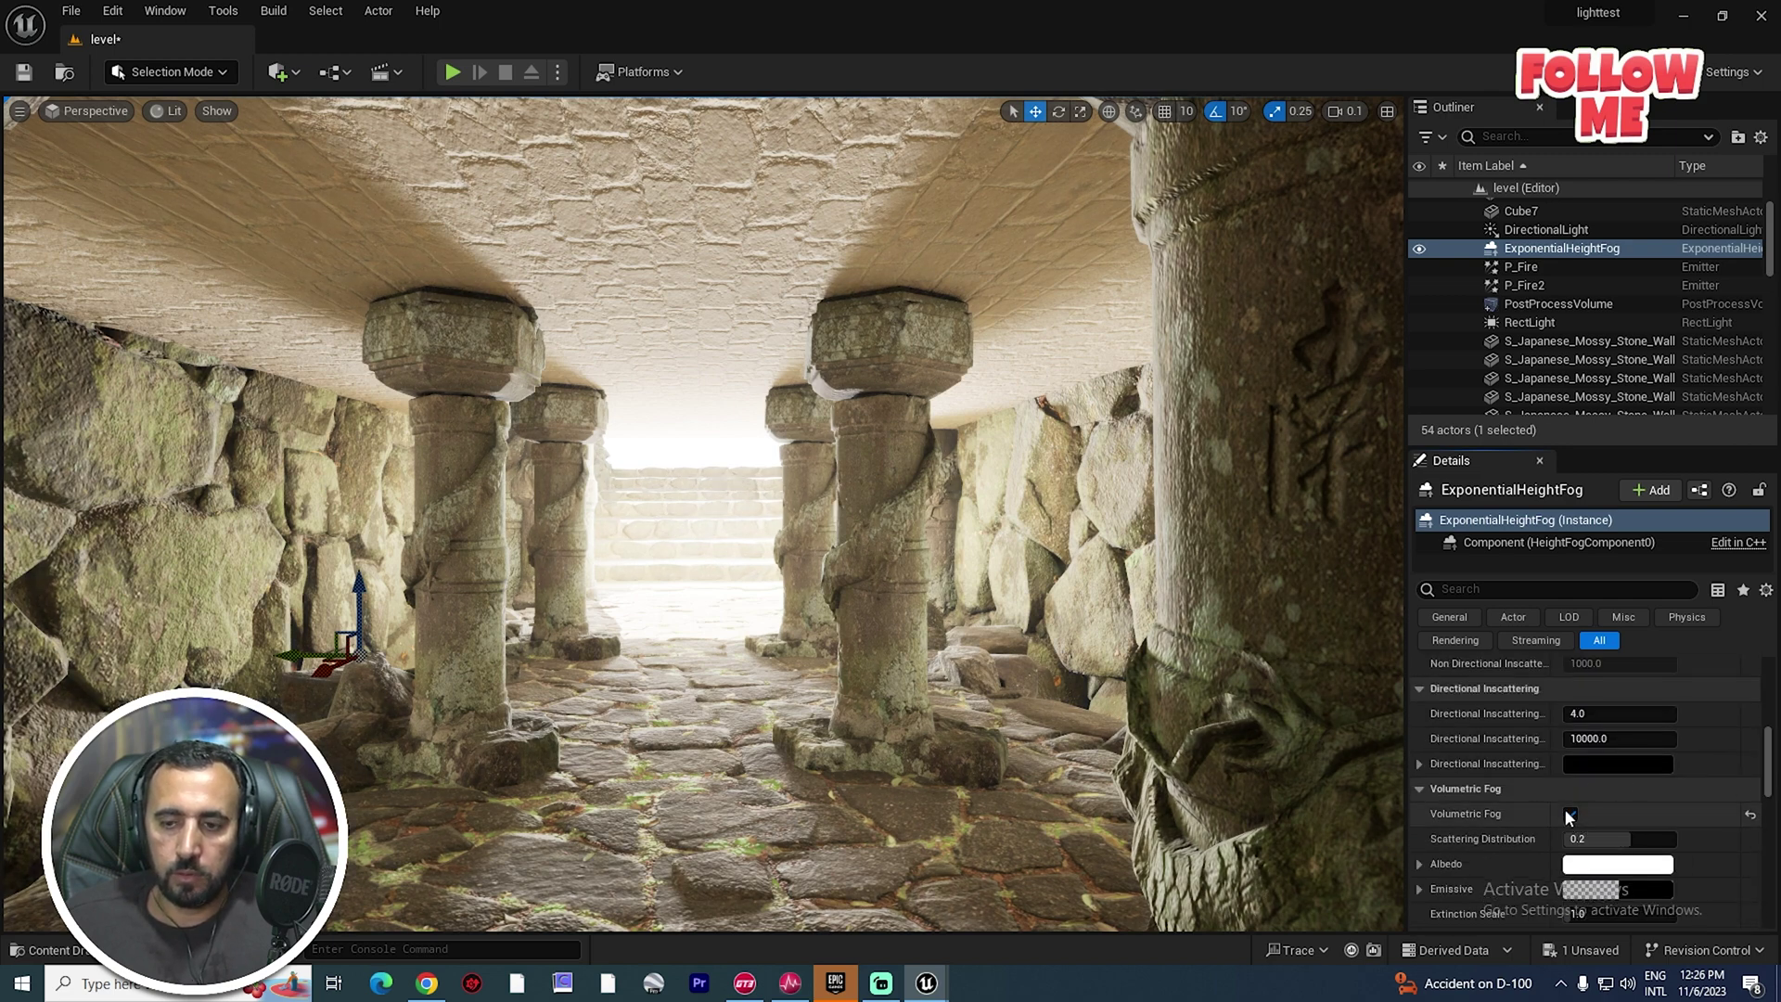
{"action": "left_click", "coordinate": [1571, 815]}
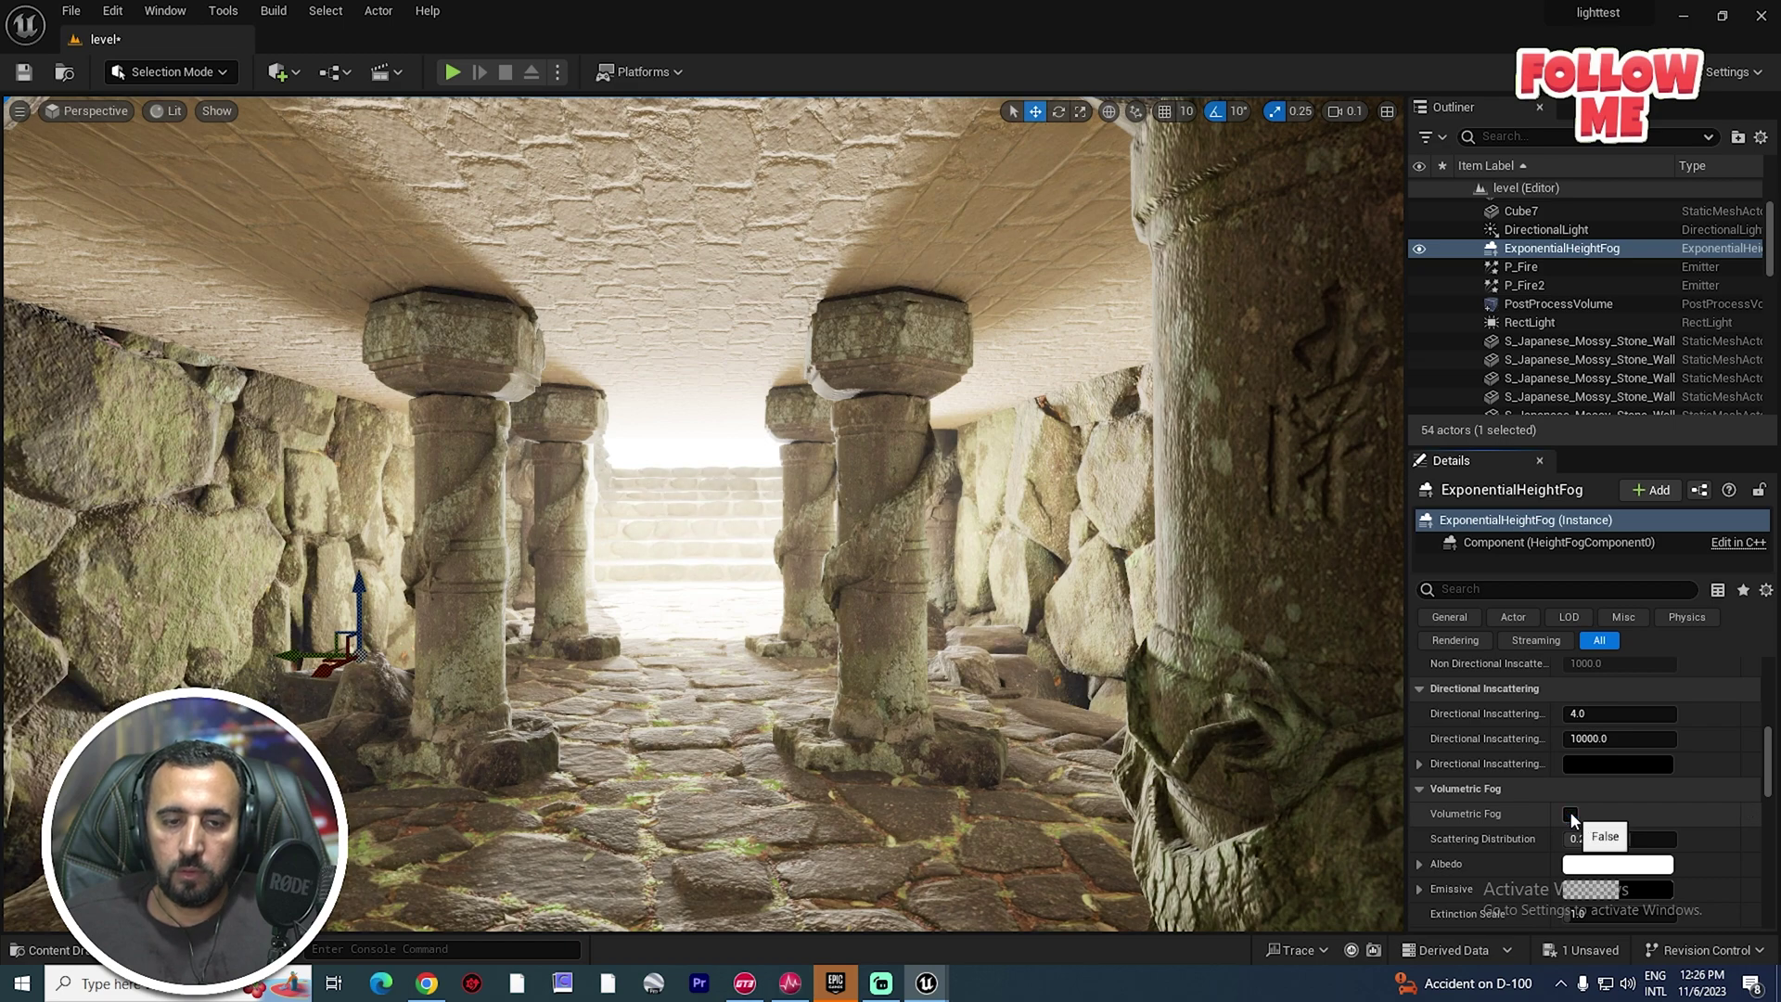
{"action": "left_click", "coordinate": [1571, 815]}
Move back and forth through the corridor to examine the volumetric fog and lighting between the pillars and toward the bright stairs.
{"action": "mouse_move", "coordinate": [1317, 807]}
{"action": "right_mouse_down"}
{"action": "mouse_move", "coordinate": [1297, 800]}
{"action": "mouse_move", "coordinate": [1345, 793]}
{"action": "mouse_move", "coordinate": [1317, 830]}
{"action": "mouse_move", "coordinate": [1392, 820]}
{"action": "mouse_move", "coordinate": [1285, 816]}
{"action": "right_mouse_up"}
{"action": "key", "text": "w"}
{"action": "key", "text": "s"}
{"action": "key", "text": "s"}
{"action": "key", "text": "s"}
{"action": "key", "text": "w"}
{"action": "key", "text": "s"}
{"action": "key", "text": "w"}
{"action": "key", "text": "w"}
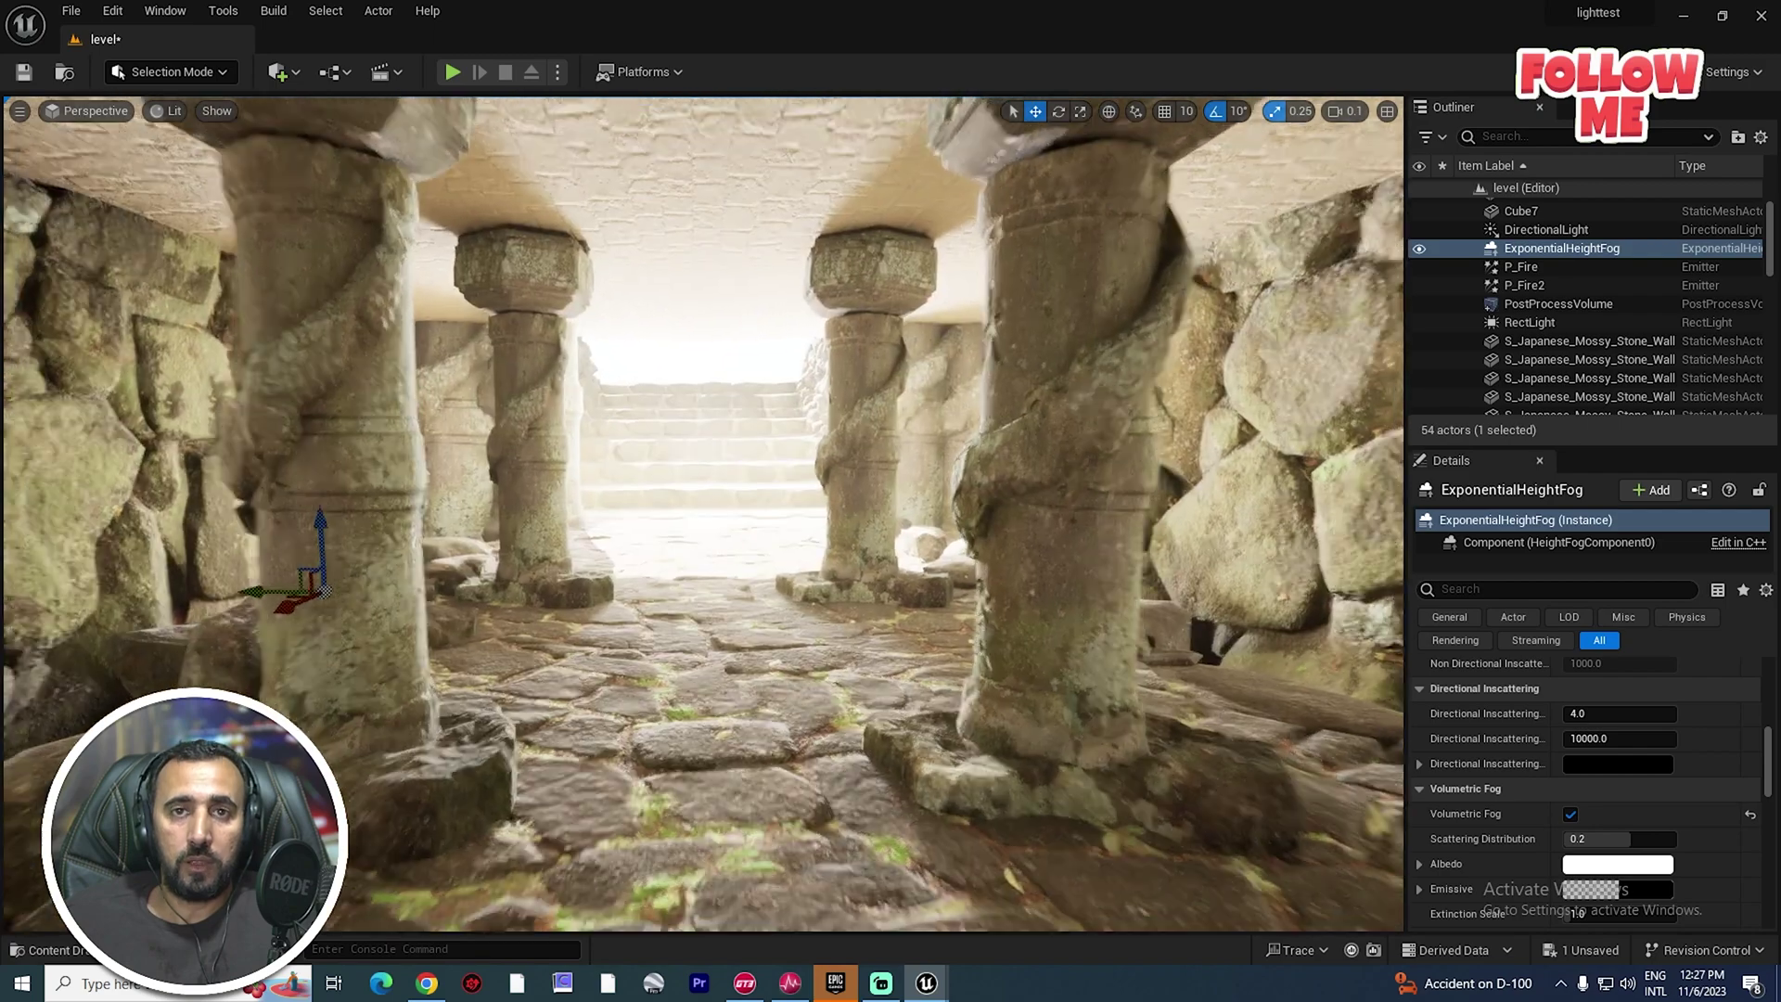
{"action": "key", "text": "s"}
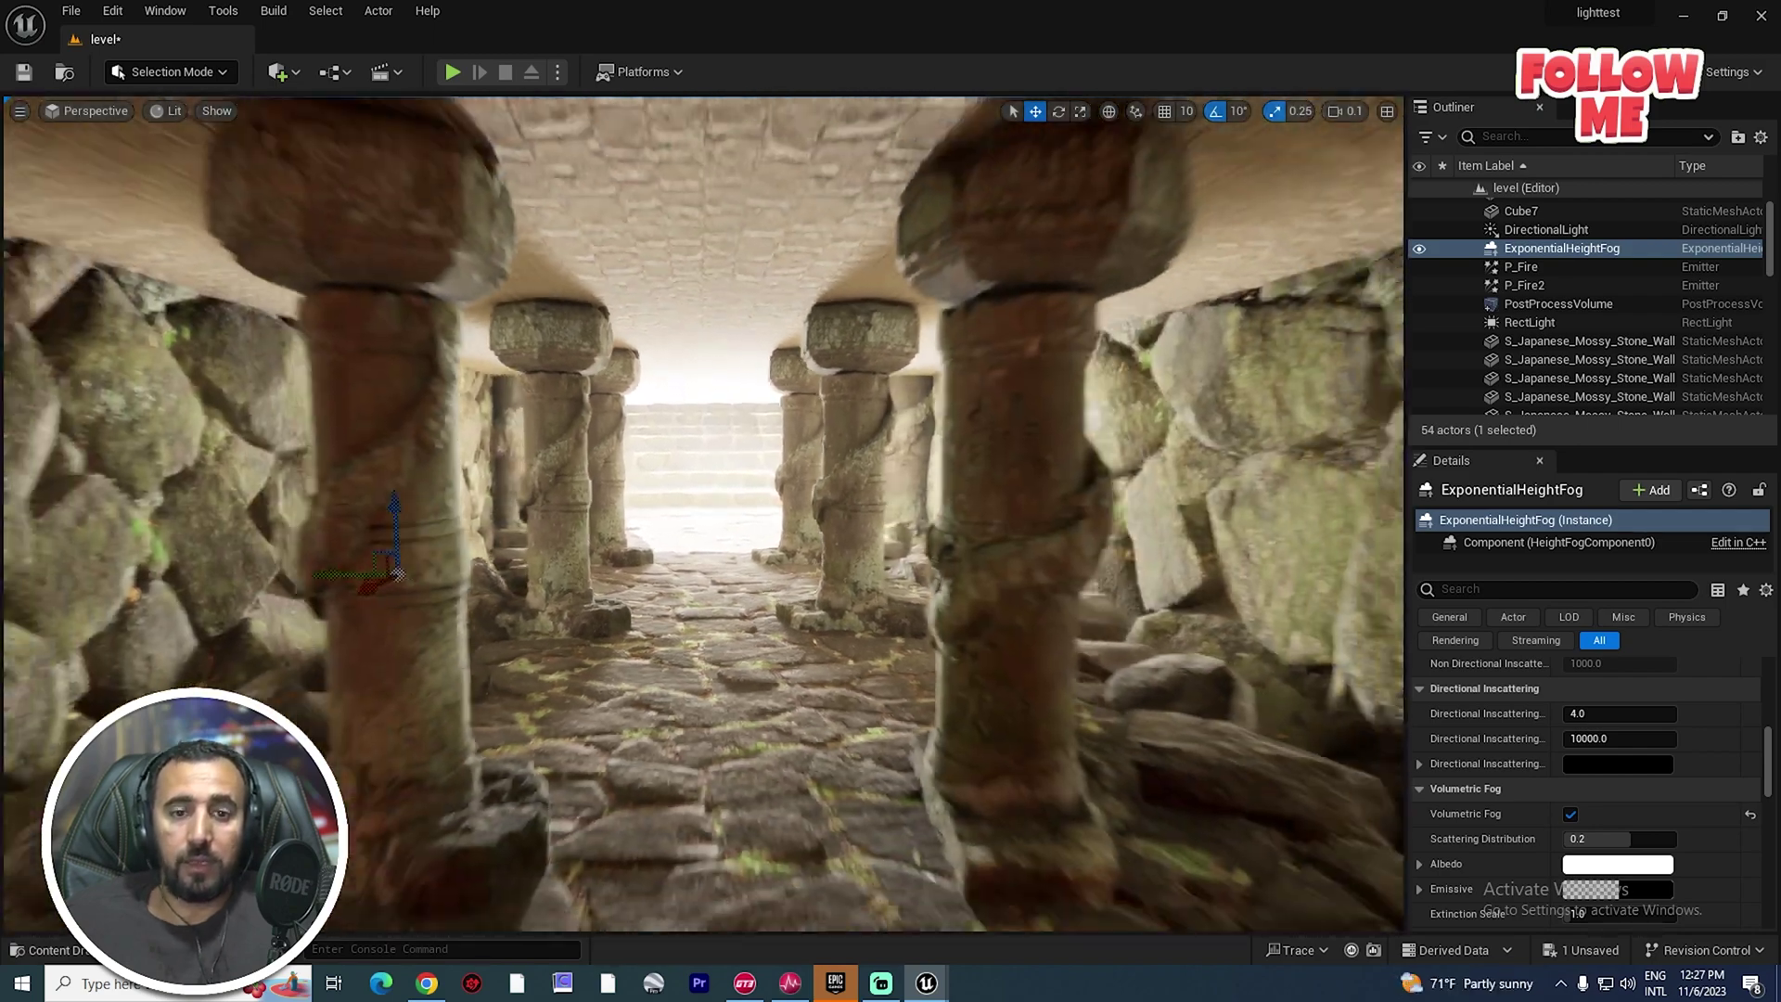